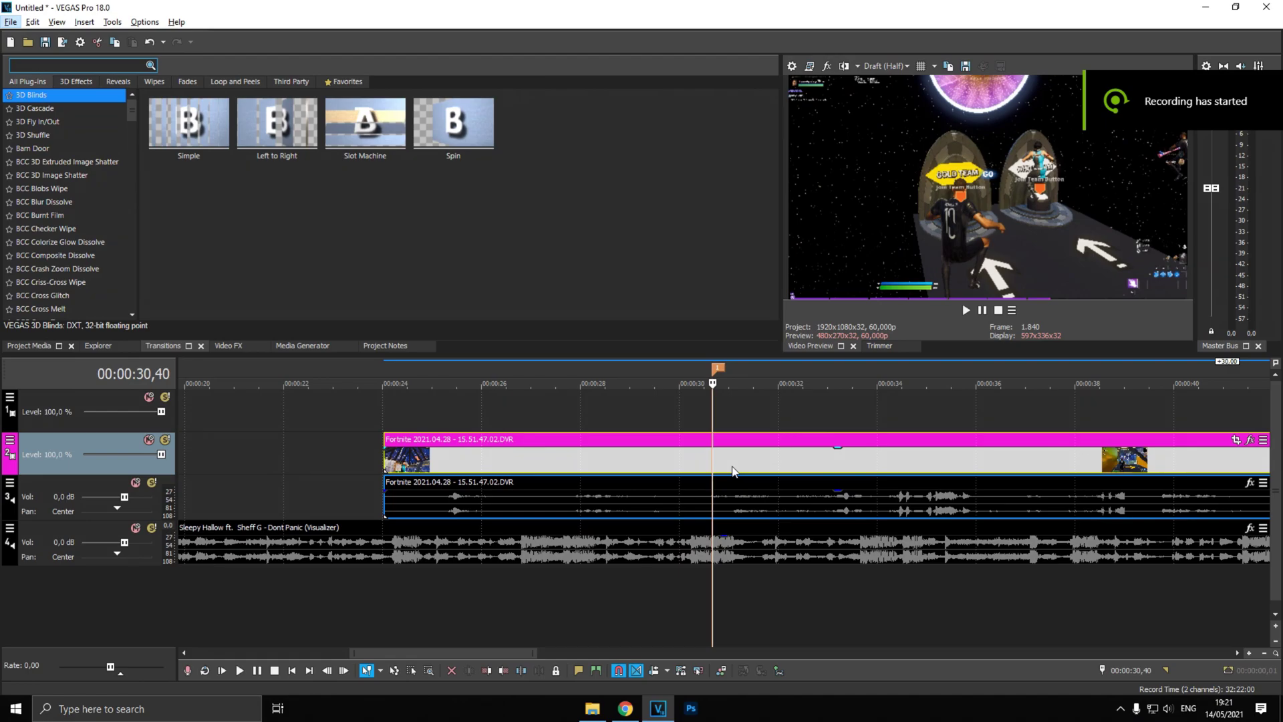
# Step: Remove the existing timeline marker and play the song from shortly before that point to hear the beat
pyautogui.click(712, 410)
pyautogui.scroll(10, 712, 411)
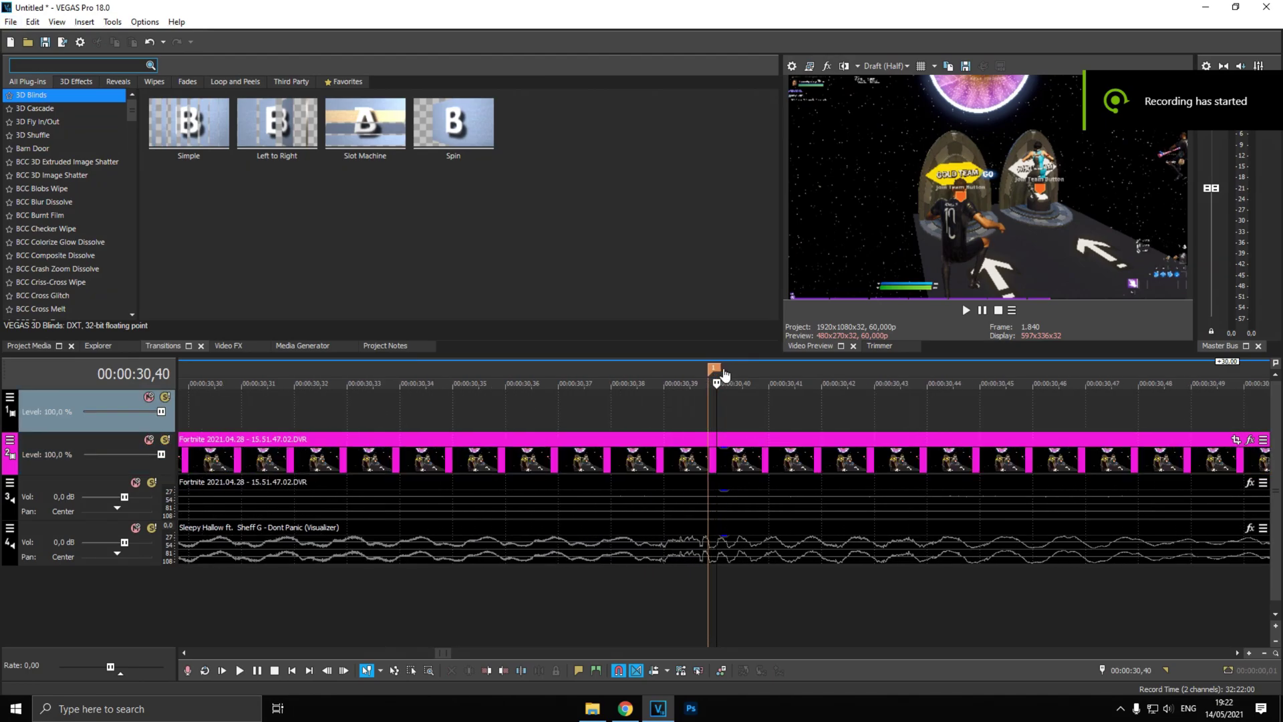
pyautogui.scroll(-8, 744, 460)
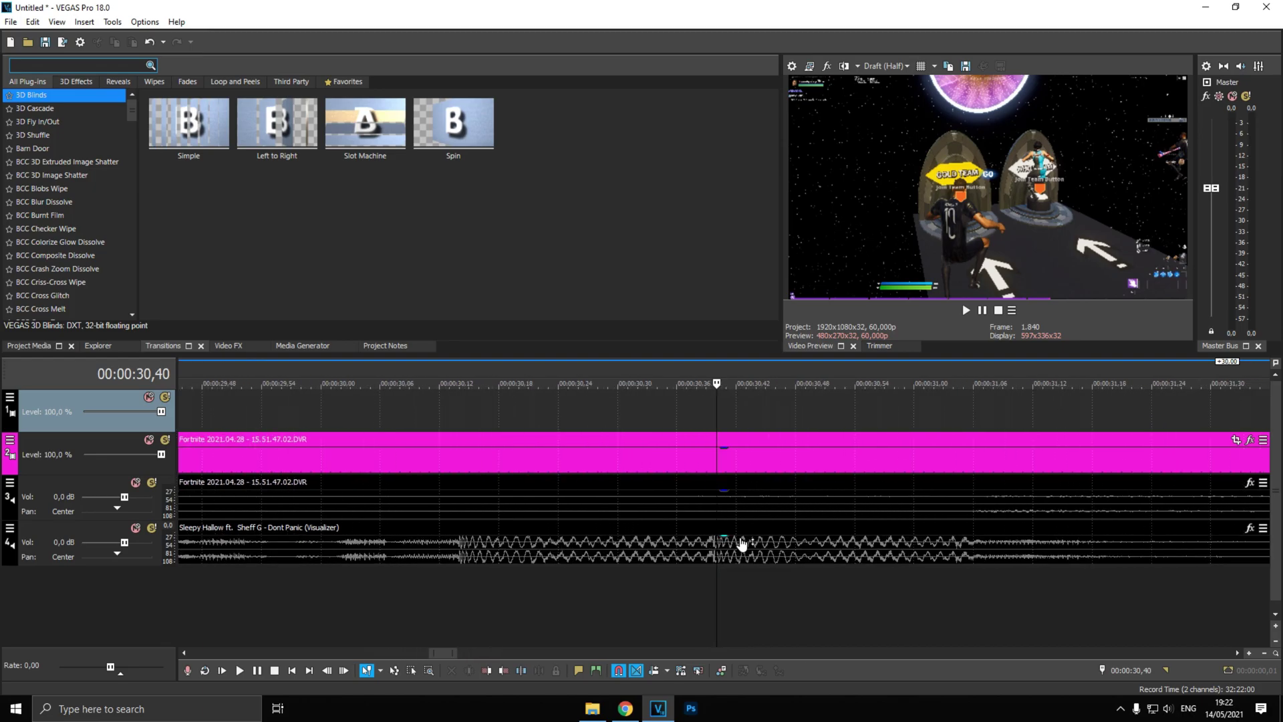
pyautogui.click(616, 407)
pyautogui.press('space')
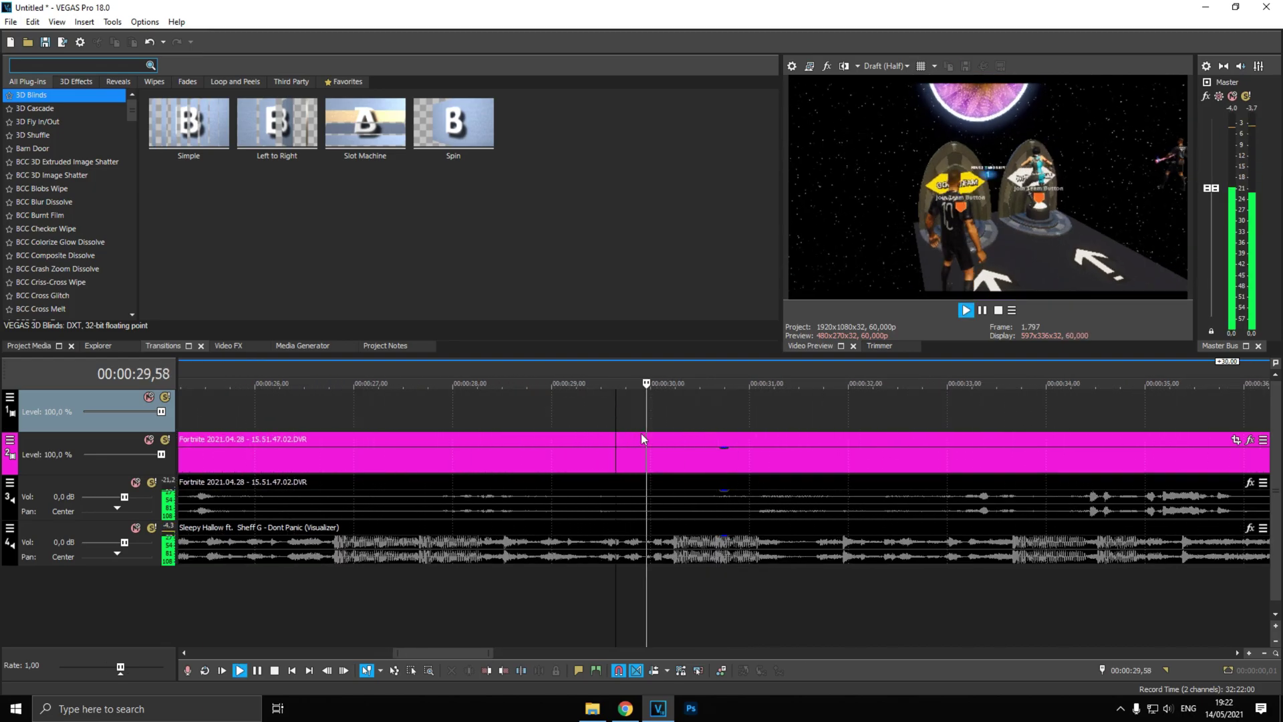
pyautogui.press('space')
# Step: Place a marker on the song's beat at 00:00:30,39, using the audio waveform for precise positioning
pyautogui.click(719, 553)
pyautogui.scroll(8, 720, 556)
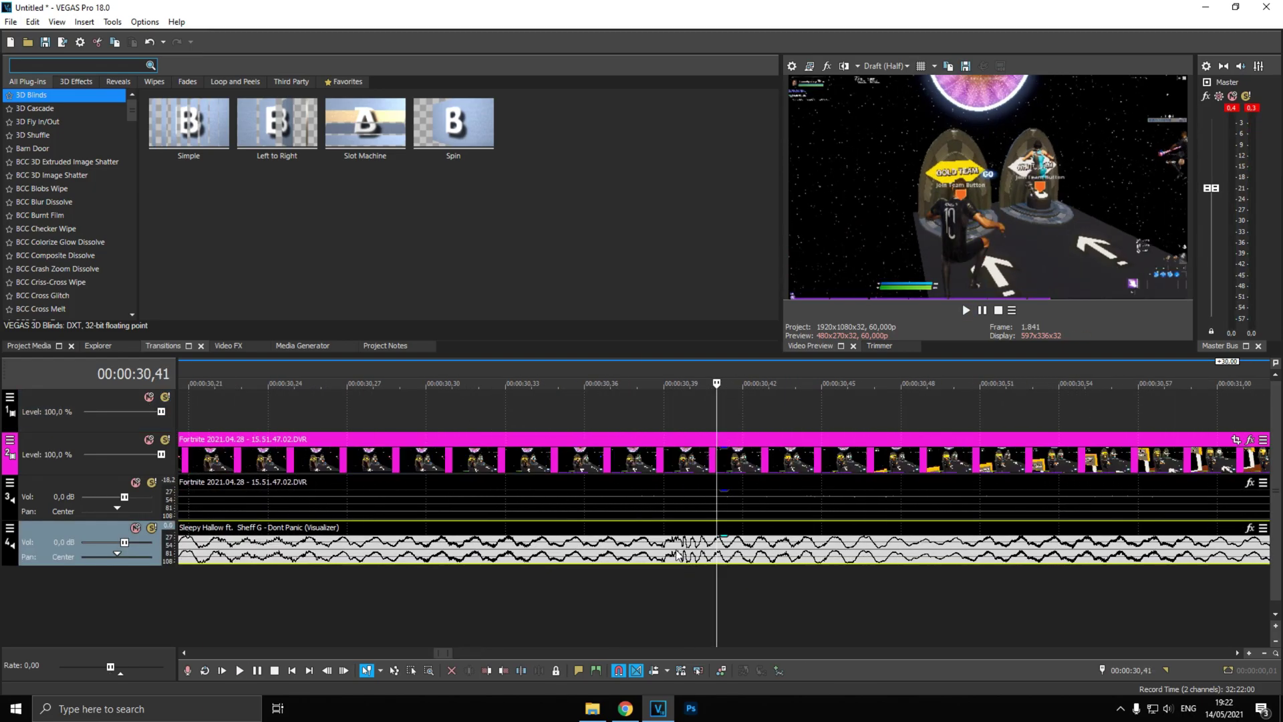
pyautogui.press('Left')
pyautogui.press('Left')
pyautogui.press('m')
pyautogui.click(736, 607)
pyautogui.scroll(-10, 666, 596)
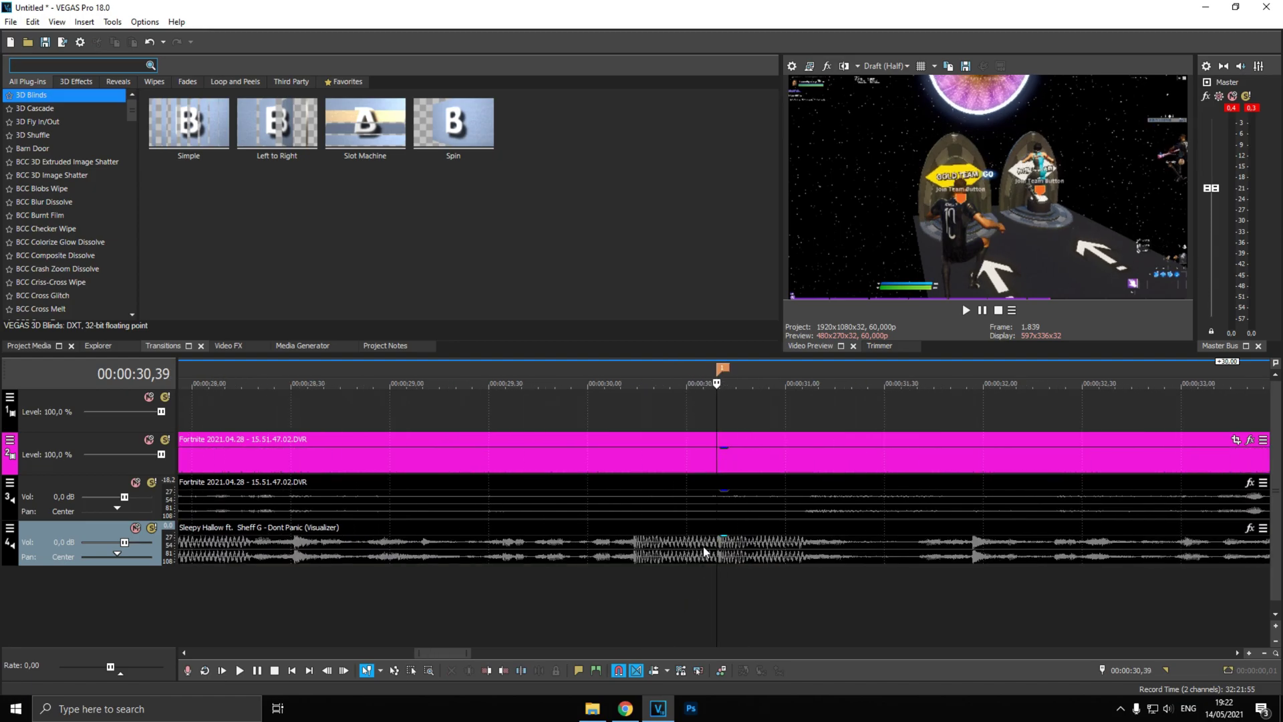
# Step: Slide the Fortnite clip earlier along the timeline until its kill moment sits near the beat marker
pyautogui.moveTo(453, 469); pyautogui.dragTo(366, 458)
pyautogui.scroll(5, 735, 479)
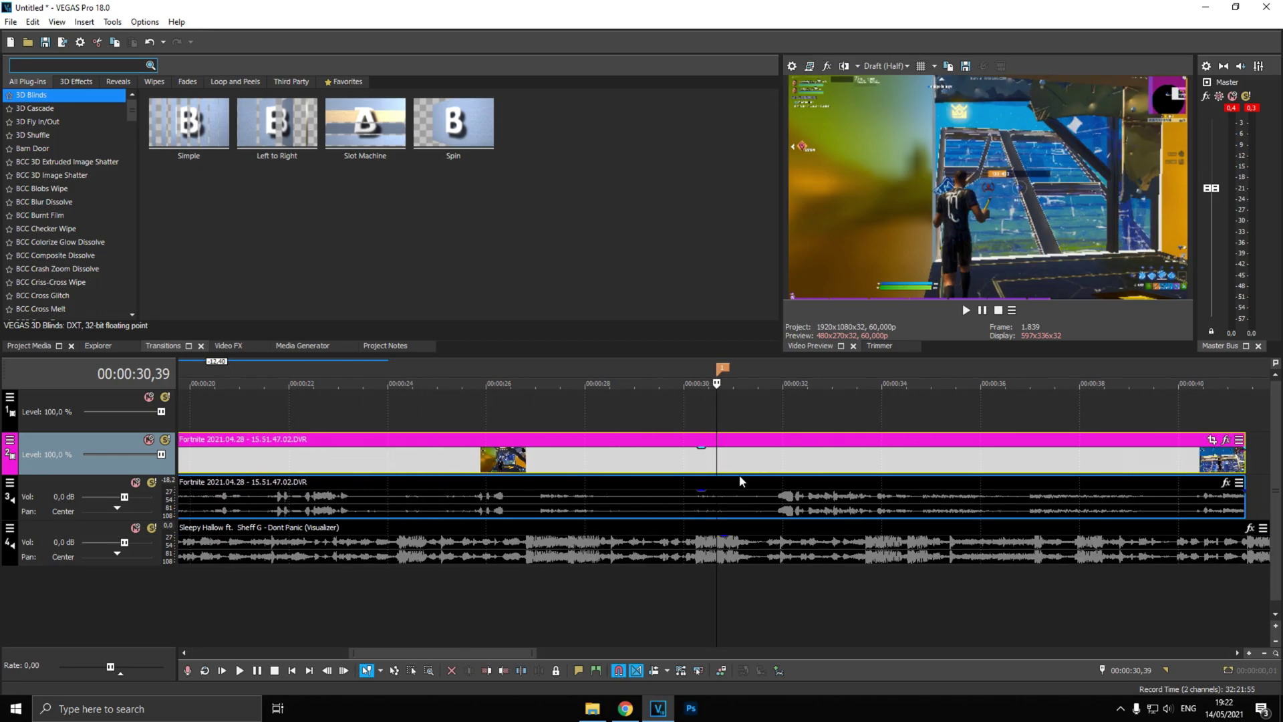
pyautogui.scroll(-5, 618, 480)
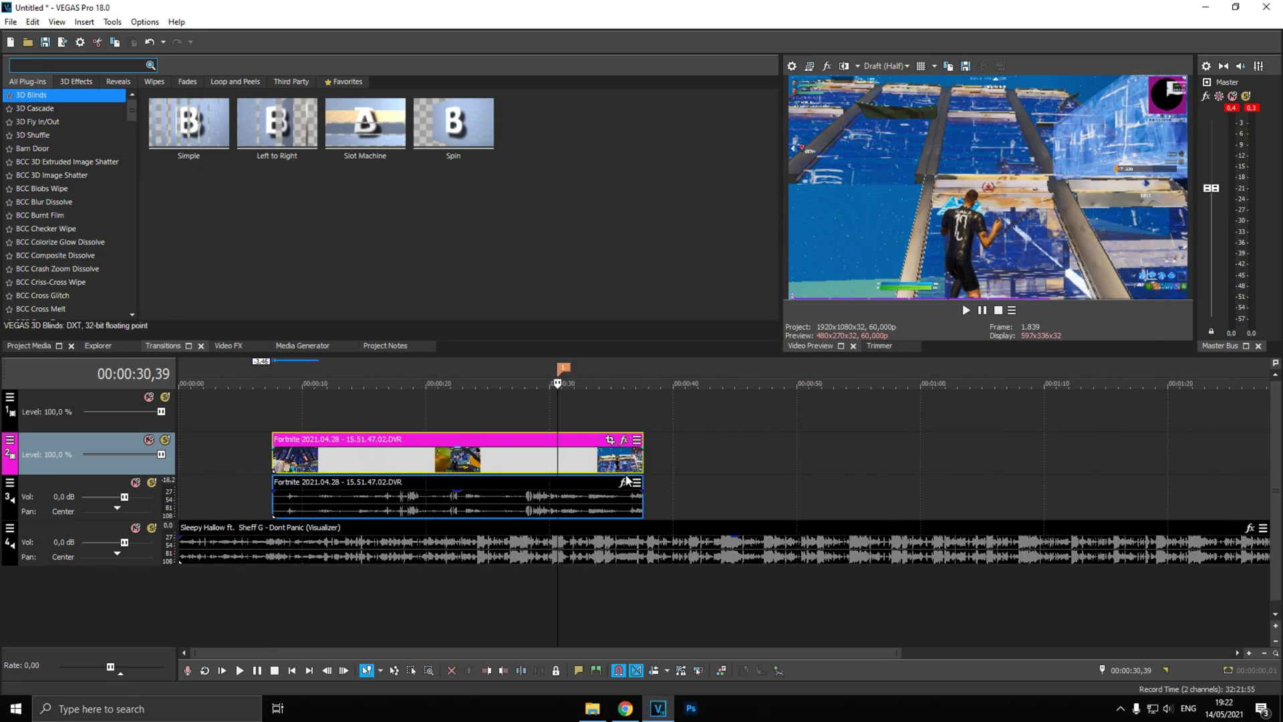
pyautogui.moveTo(566, 471); pyautogui.dragTo(548, 463)
pyautogui.scroll(12, 816, 468)
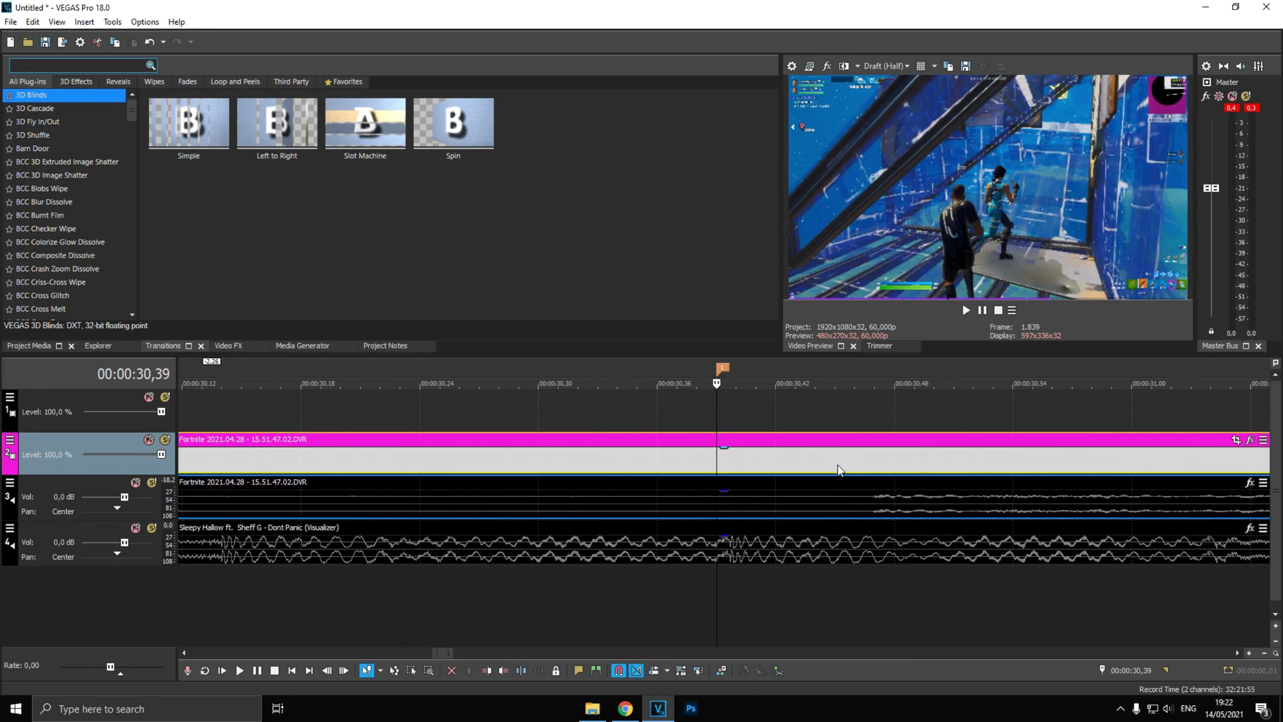
# Step: Fine-tune the Fortnite clip's position so the frame of the kill shot lines up with the beat marker
pyautogui.moveTo(817, 467); pyautogui.dragTo(332, 478)
pyautogui.scroll(-4, 798, 441)
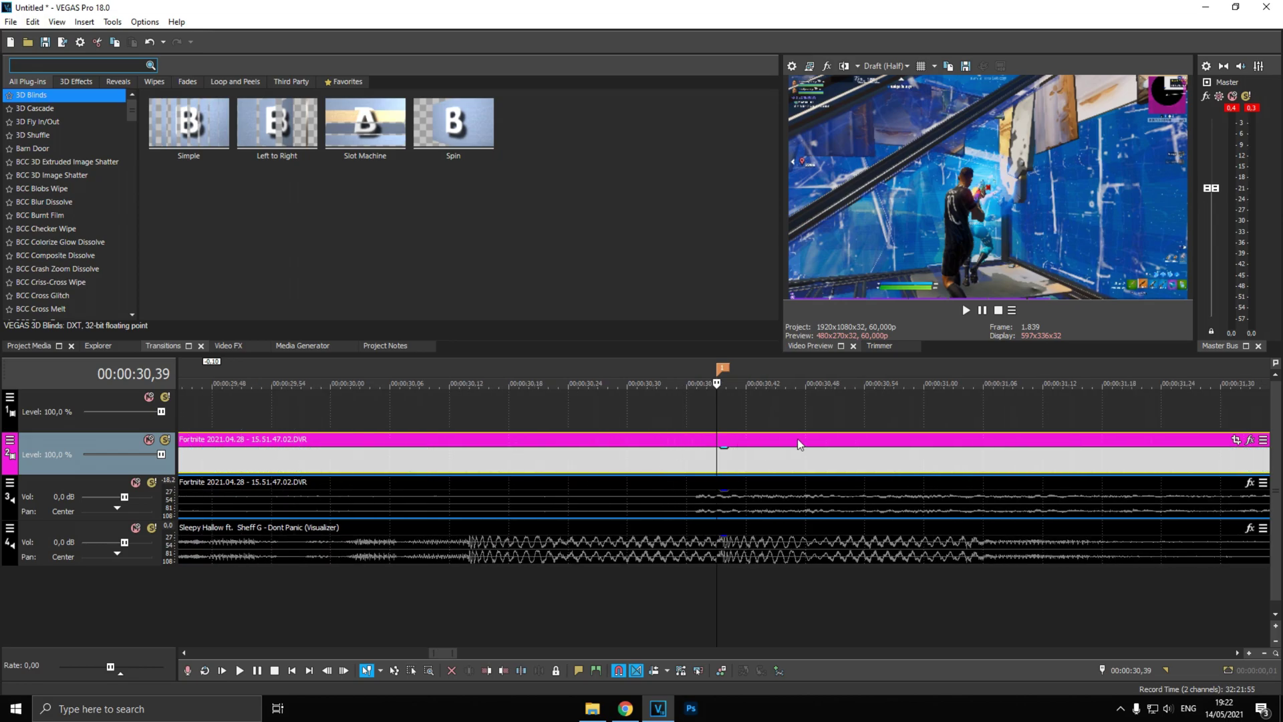
pyautogui.moveTo(806, 466)
pyautogui.mouseDown()
pyautogui.moveTo(765, 457)
pyautogui.moveTo(801, 456)
pyautogui.mouseUp()
pyautogui.scroll(-3, 799, 449)
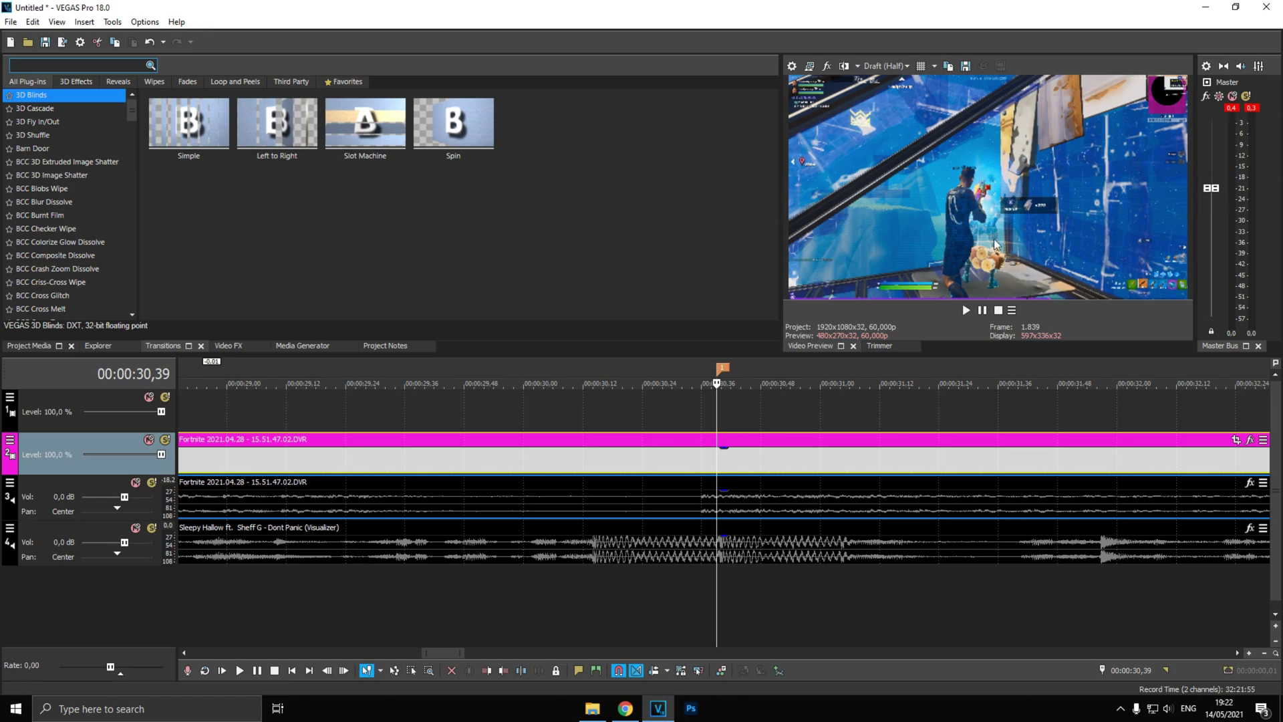
pyautogui.moveTo(753, 471); pyautogui.dragTo(739, 448)
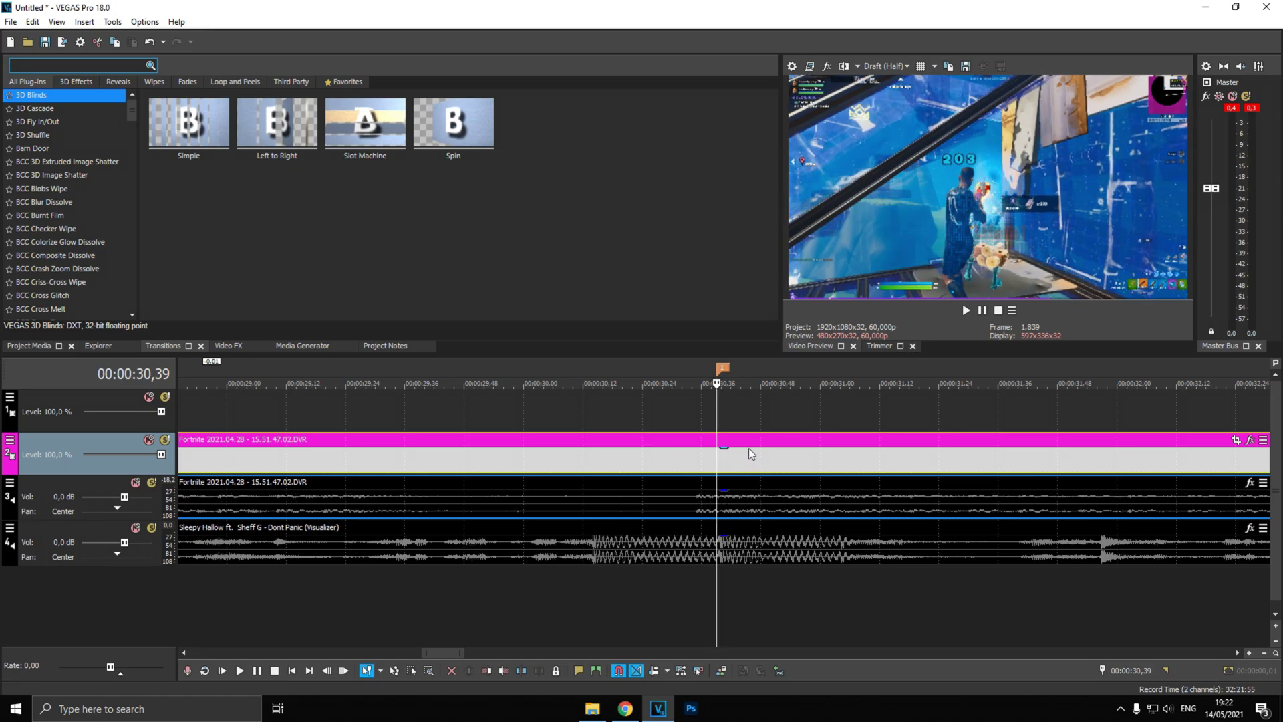
pyautogui.scroll(-5, 768, 446)
pyautogui.scroll(-3, 707, 465)
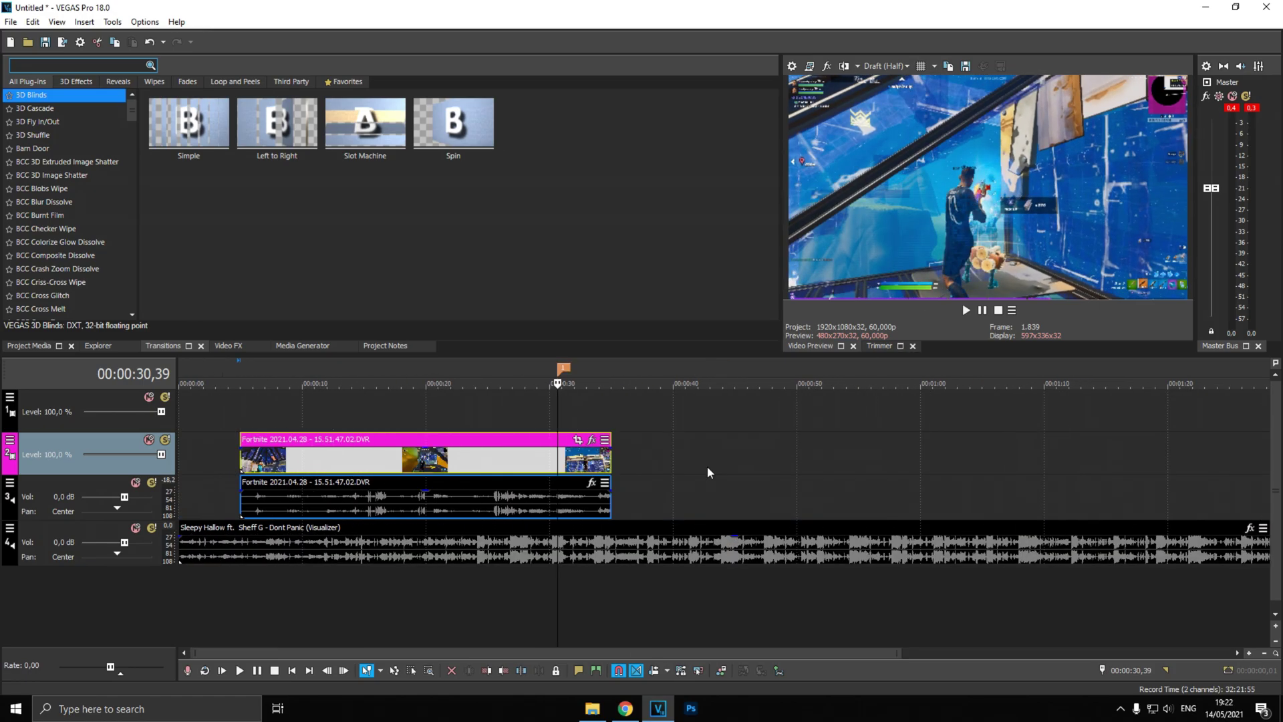
# Step: Delete the Fortnite clip's game audio and trim away the unneeded beginning of its video
pyautogui.scroll(2, 519, 500)
pyautogui.click(542, 513)
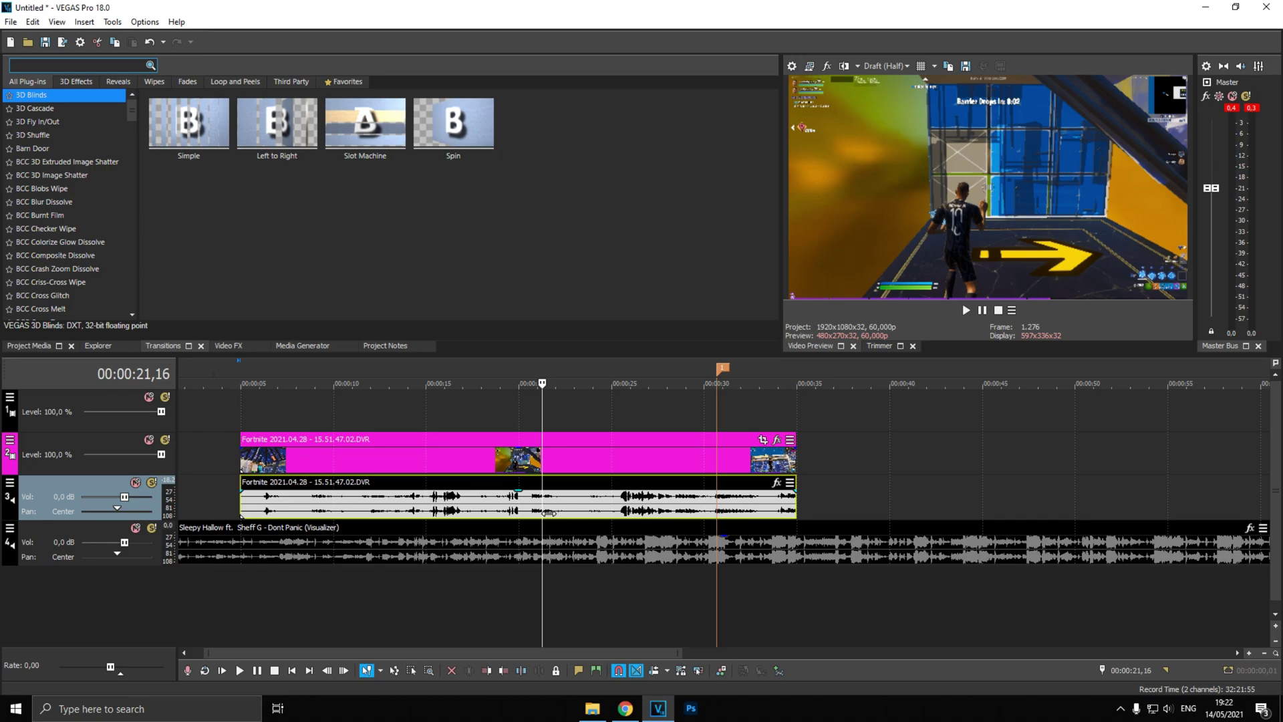
pyautogui.press('Delete')
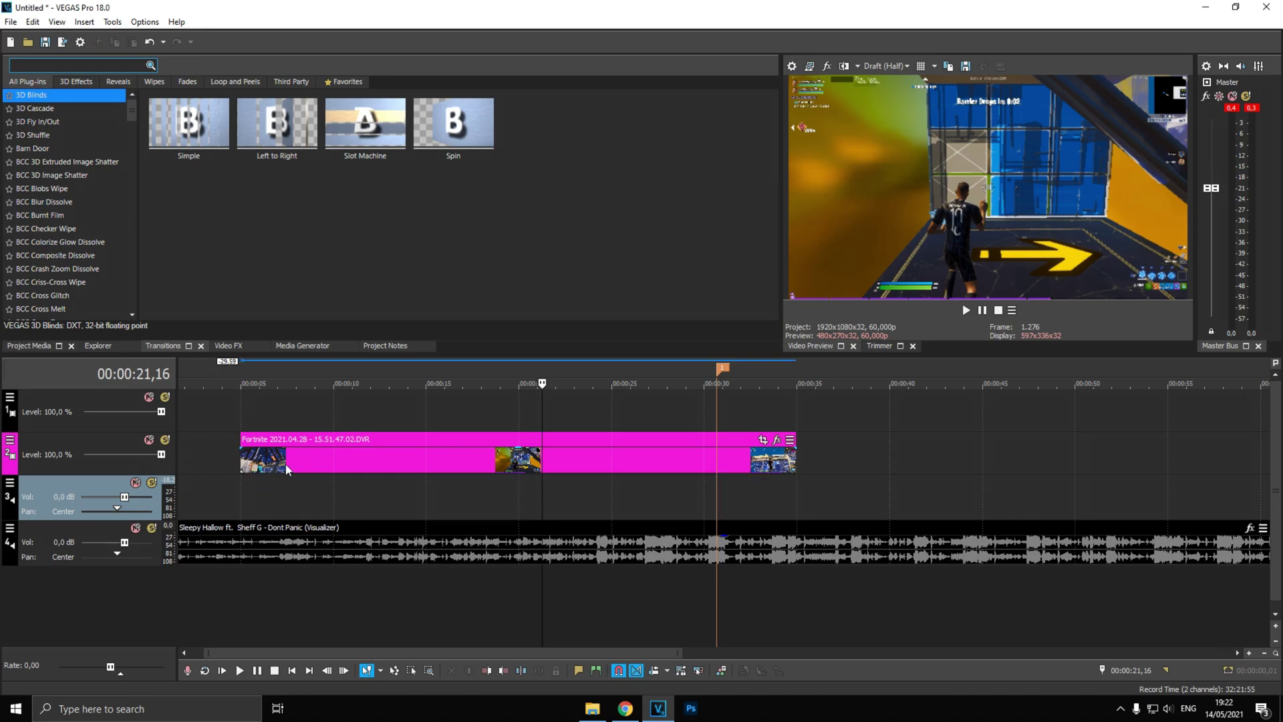
pyautogui.moveTo(248, 466); pyautogui.dragTo(516, 472)
# Step: Split the Fortnite video clip at the beat marker at 00:00:30,39
pyautogui.click(720, 455)
pyautogui.scroll(10, 791, 552)
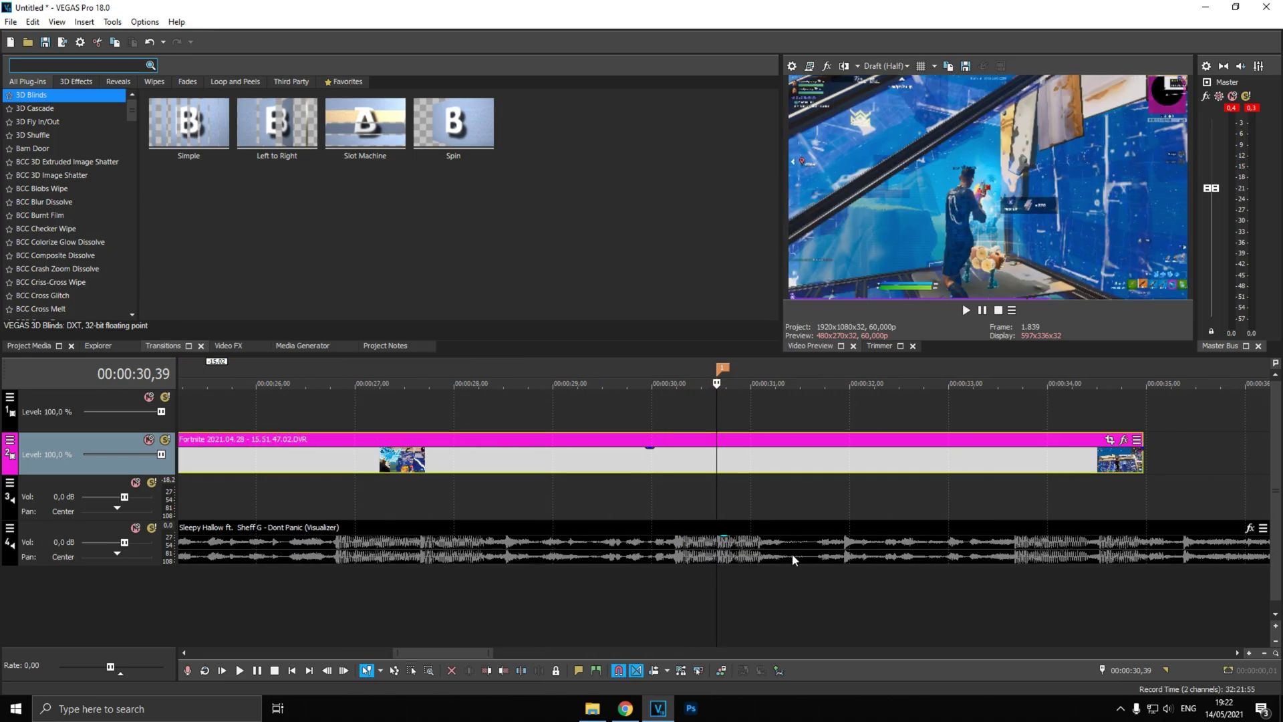
pyautogui.scroll(5, 782, 548)
pyautogui.press('s')
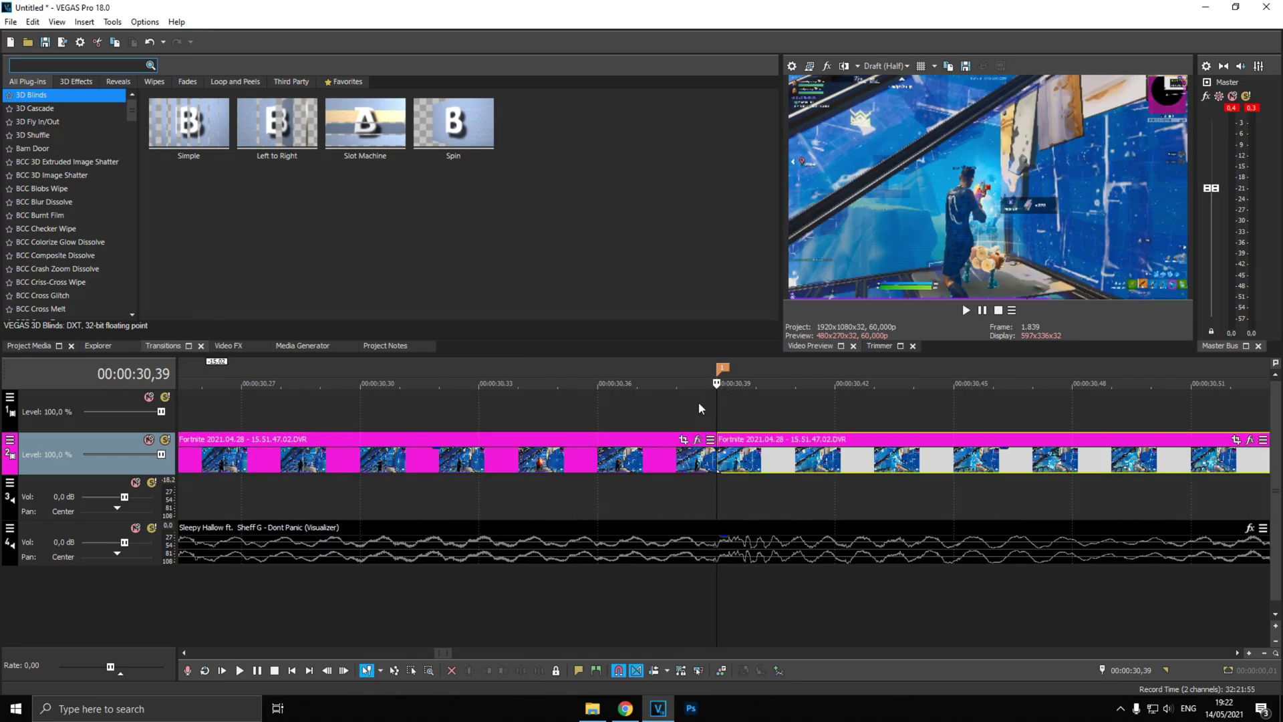
pyautogui.click(699, 402)
pyautogui.scroll(-12, 728, 455)
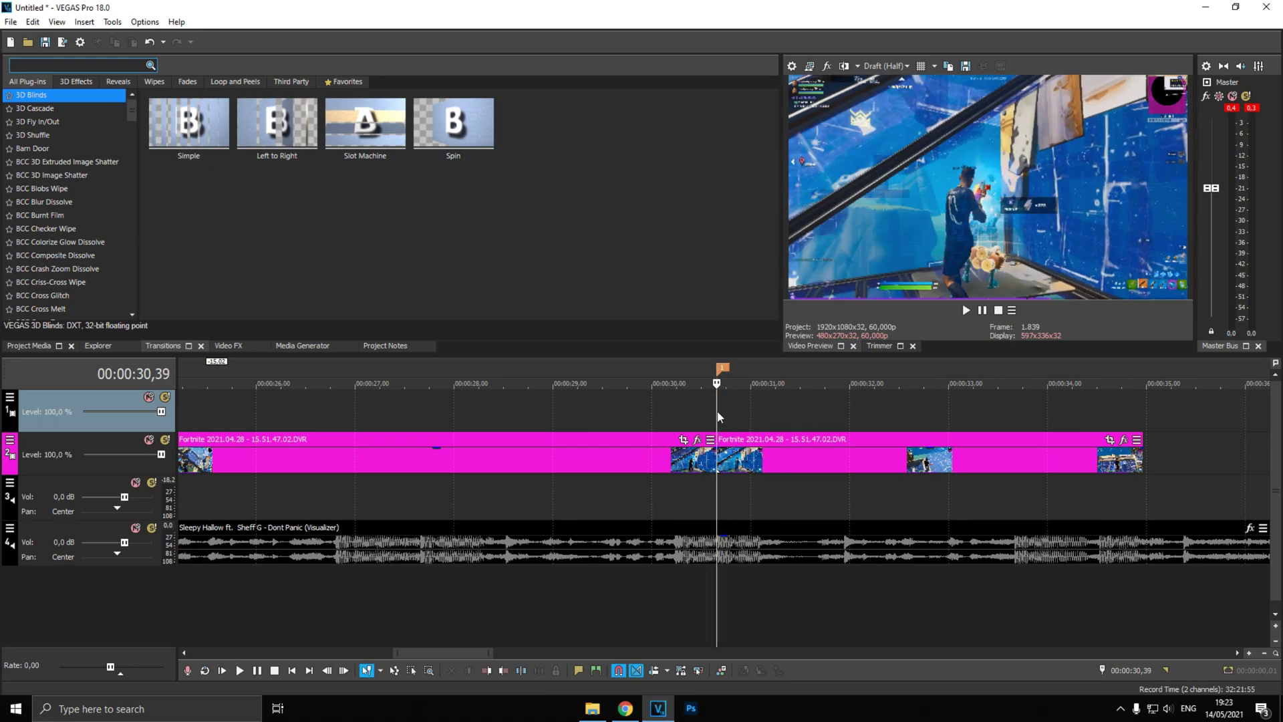
# Step: Split the Fortnite video clip 30 frames before the marker, at 00:00:30,09
pyautogui.scroll(4, 717, 411)
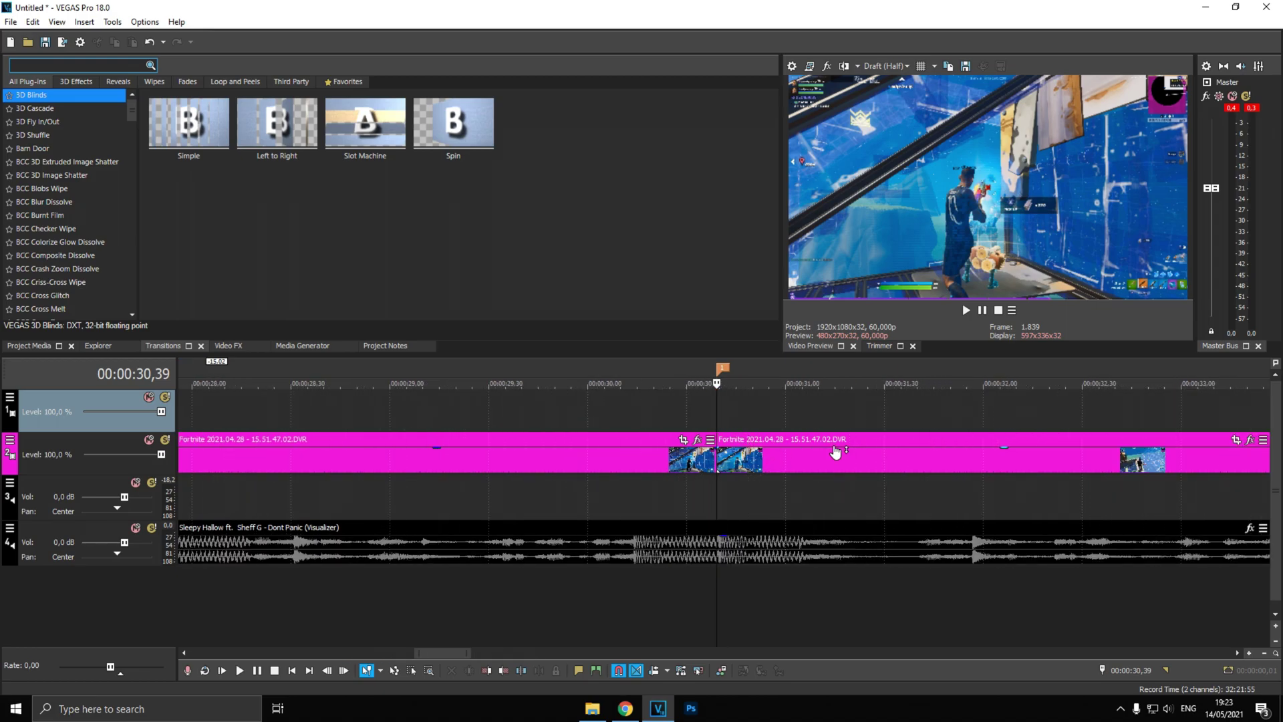
pyautogui.moveTo(835, 452)
pyautogui.press('Return')
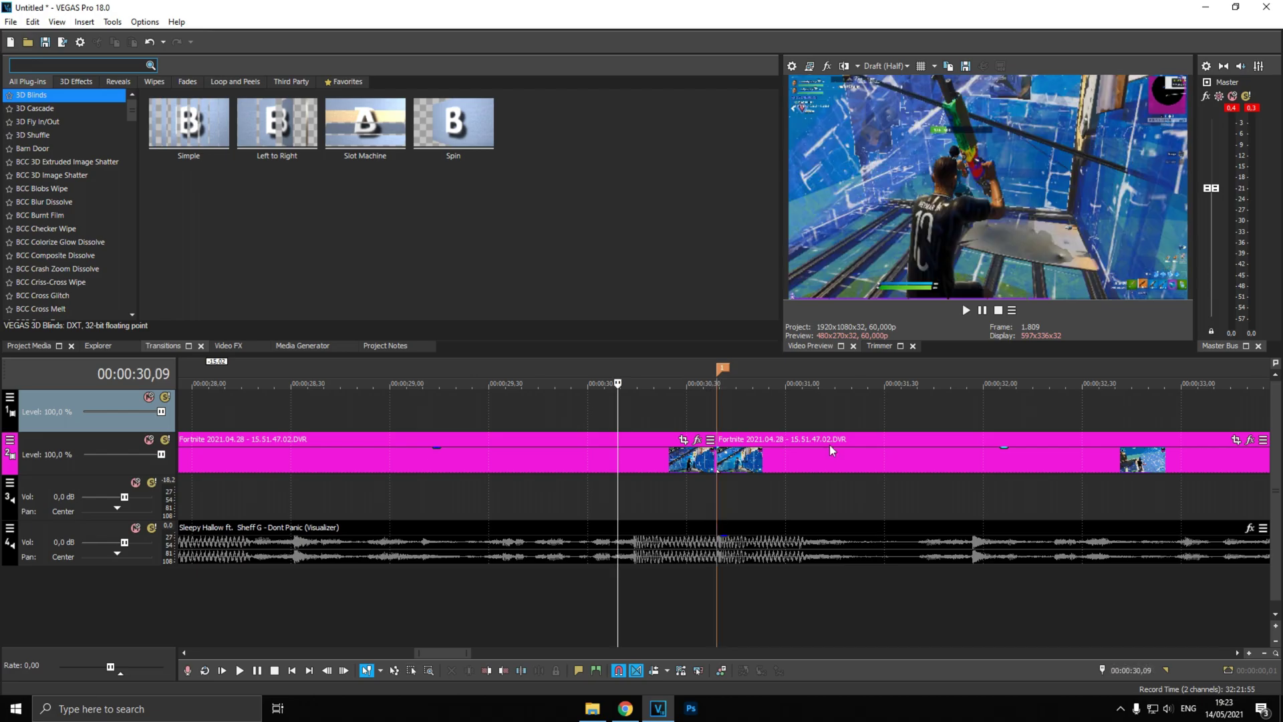
pyautogui.scroll(-5, 797, 480)
pyautogui.scroll(12, 735, 477)
pyautogui.press('s')
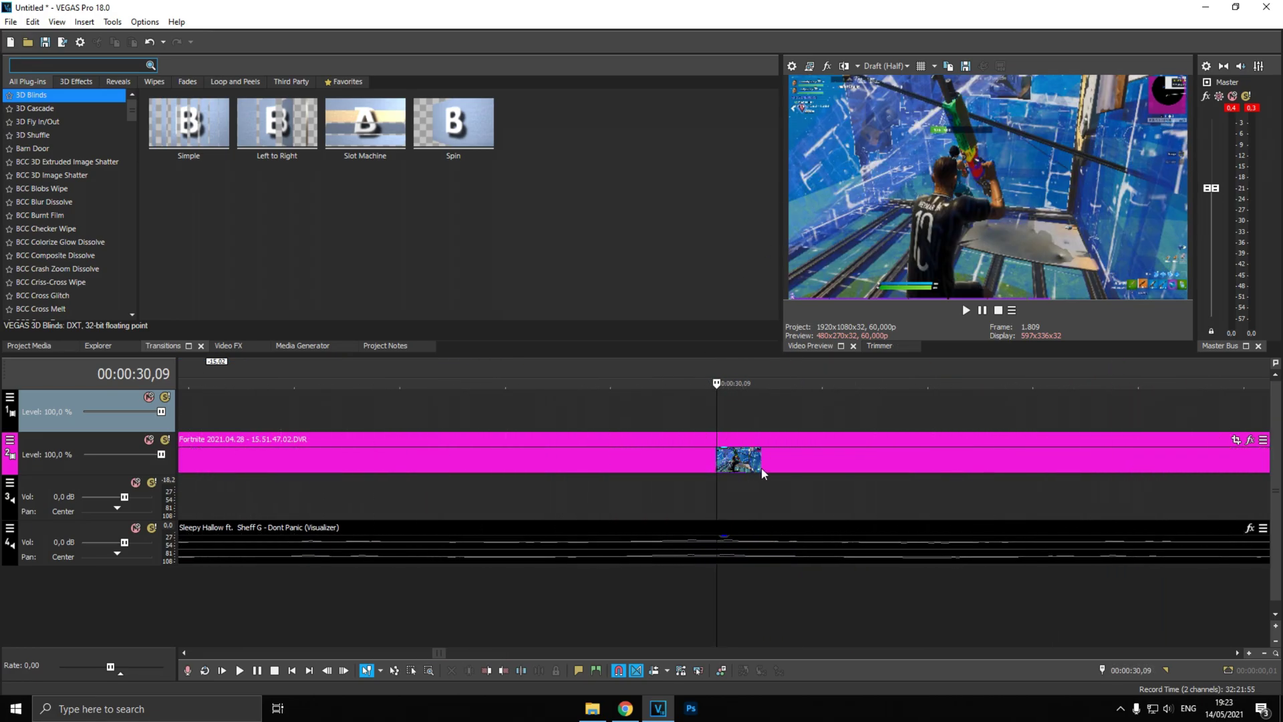
pyautogui.press('Down')
pyautogui.press('Down')
pyautogui.press('Down')
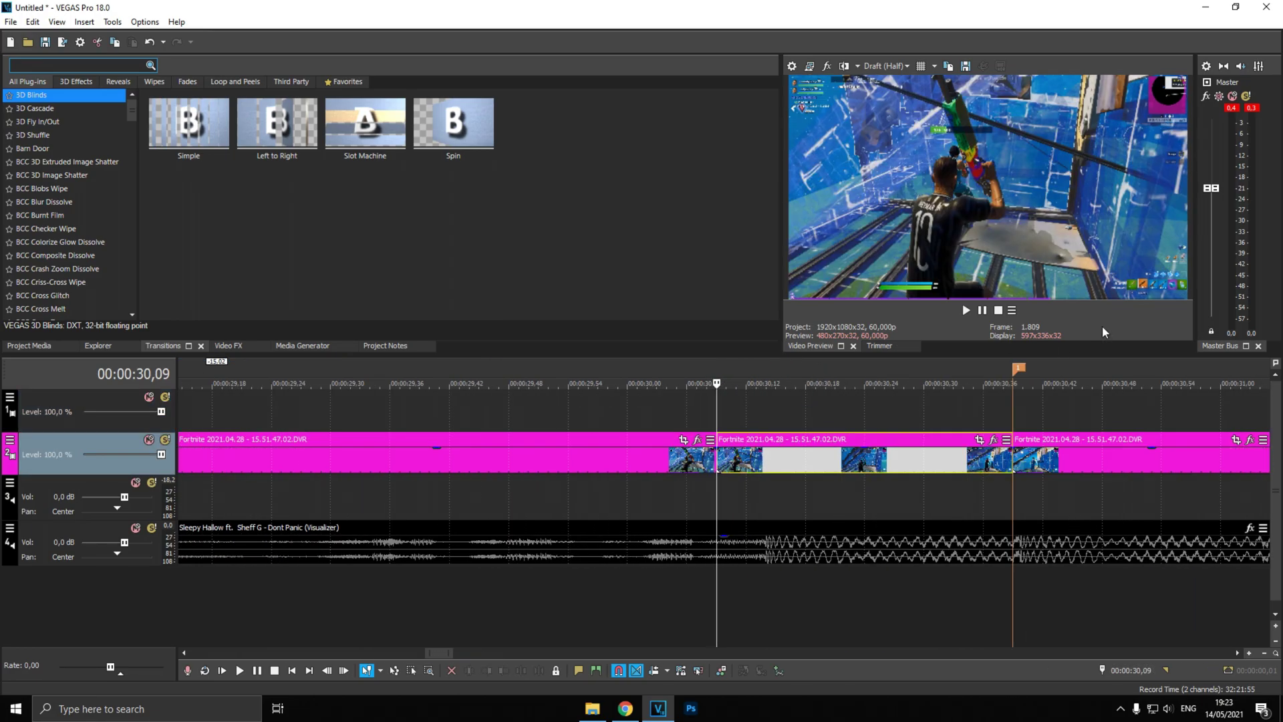
# Step: Apply the "roxae twixtor [30 frames]" filter package to the 30-frame segment before the marker
pyautogui.click(994, 440)
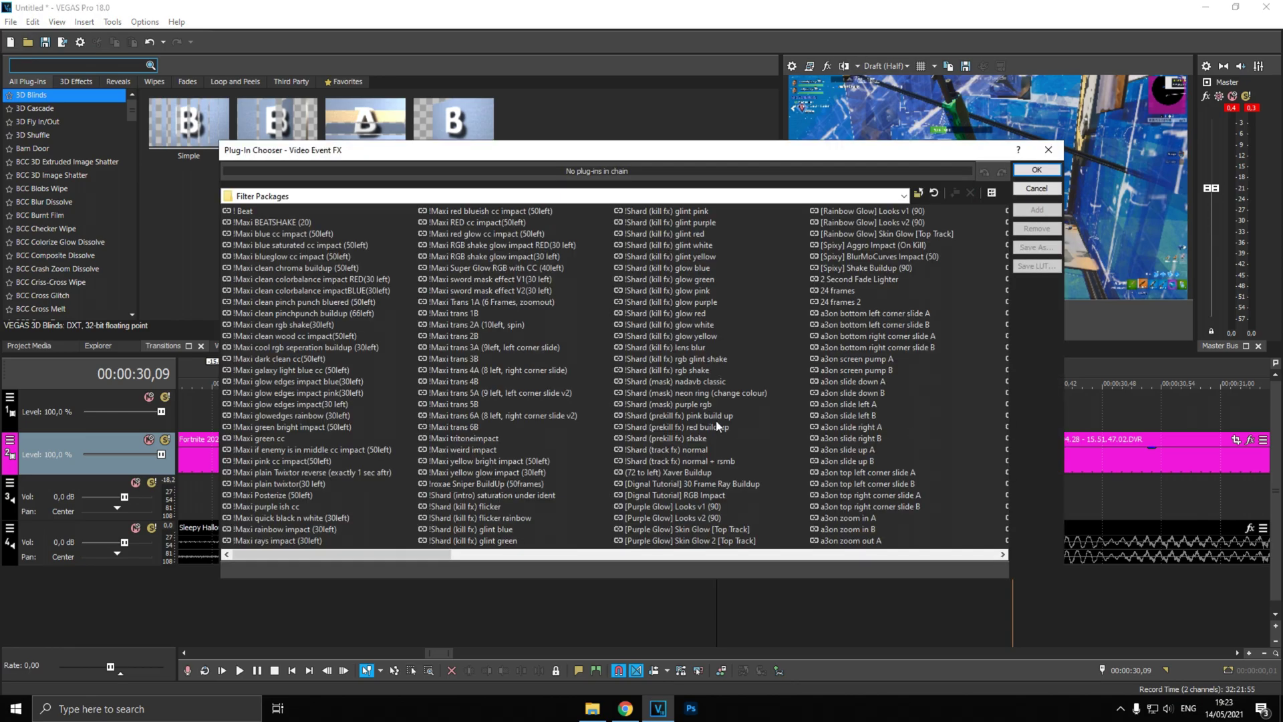
pyautogui.write('roxae cl')
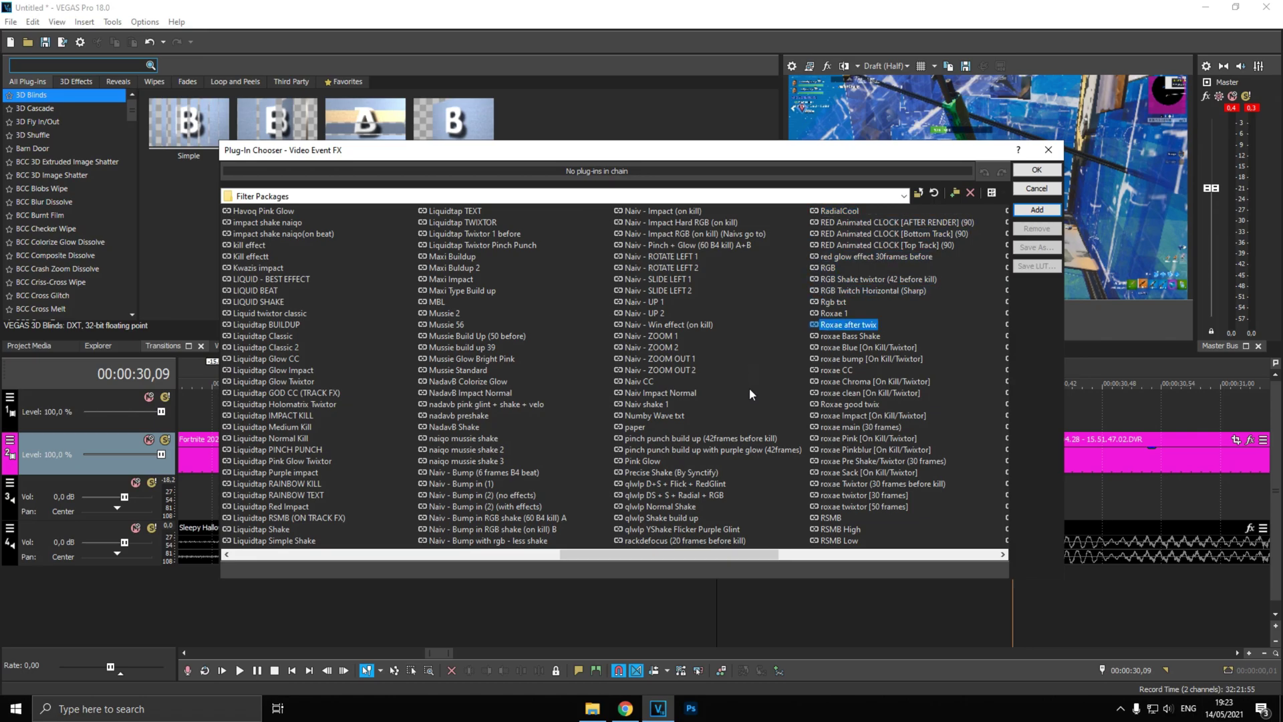
pyautogui.doubleClick(863, 496)
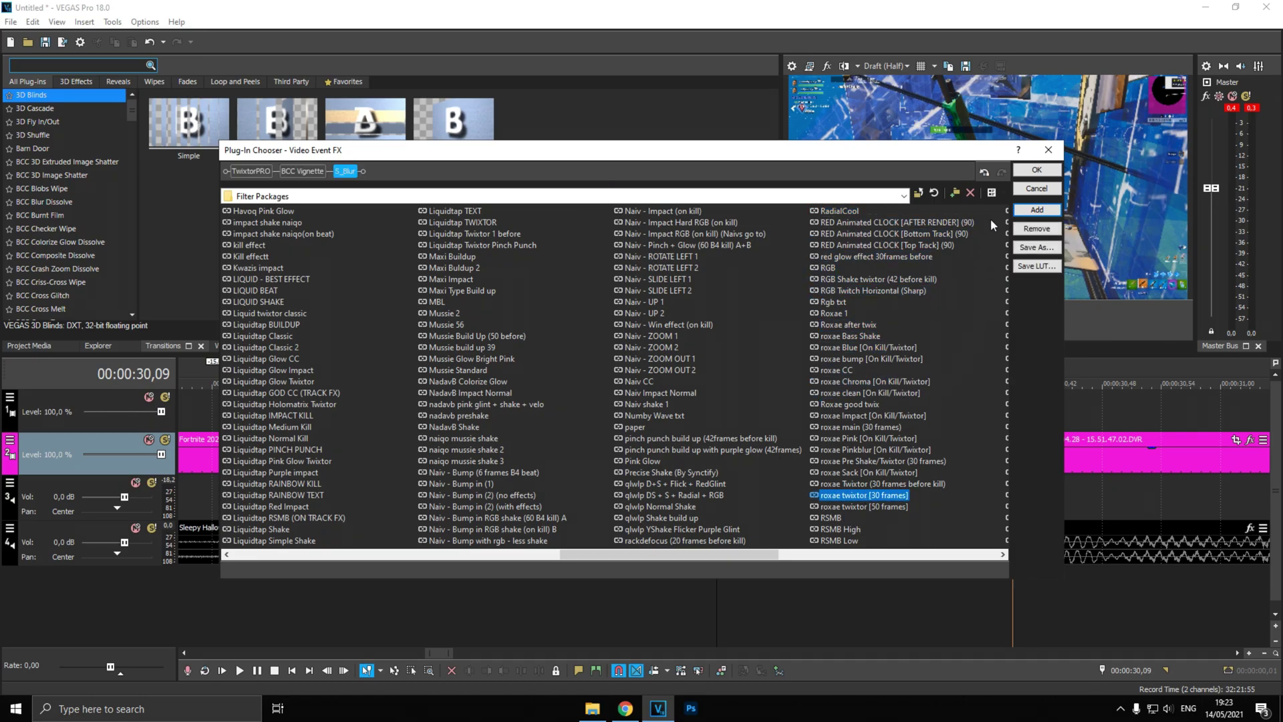
pyautogui.click(1029, 172)
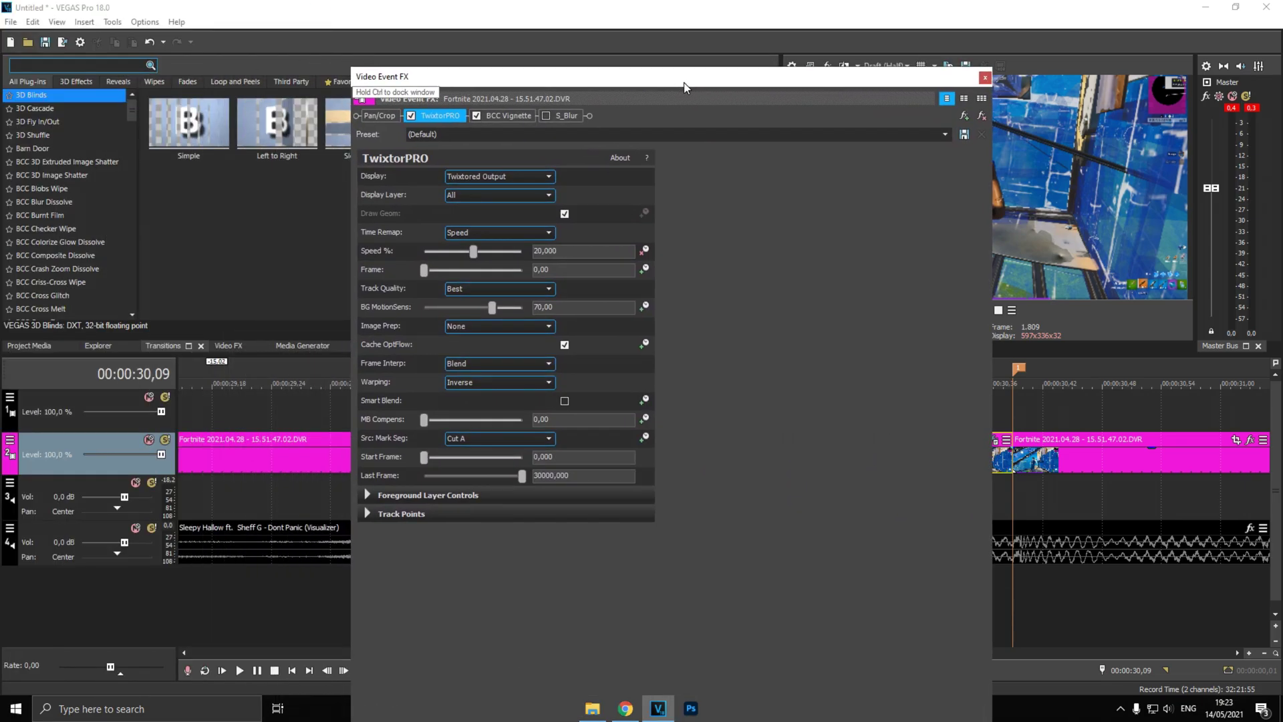
# Step: Remove the BCC Vignette effect from the segment's effect chain and close its effects window
pyautogui.click(504, 144)
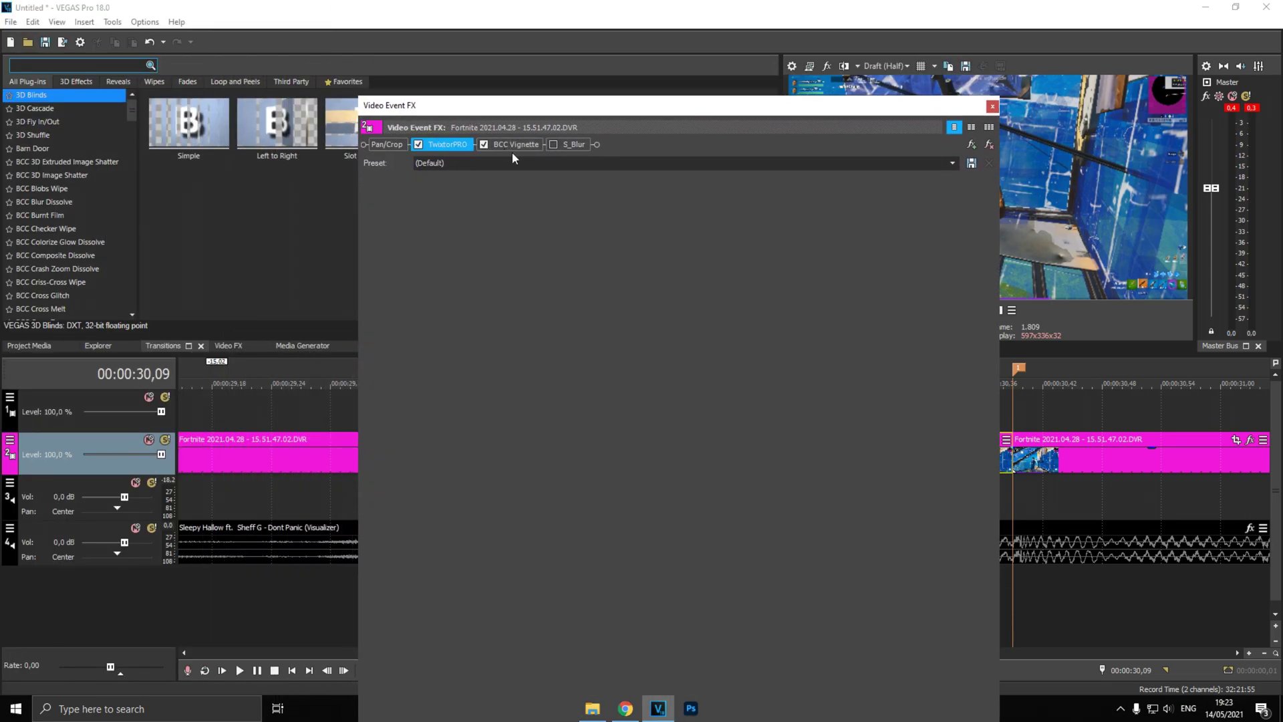
pyautogui.click(993, 144)
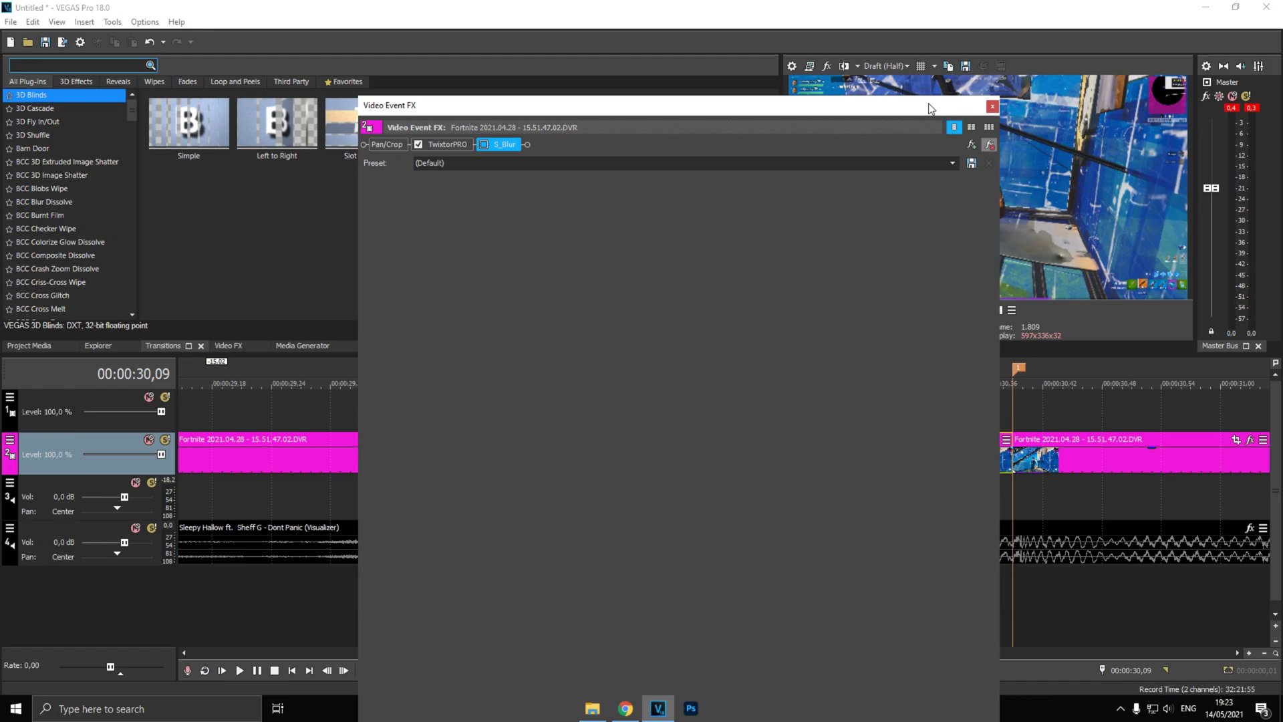
pyautogui.click(992, 106)
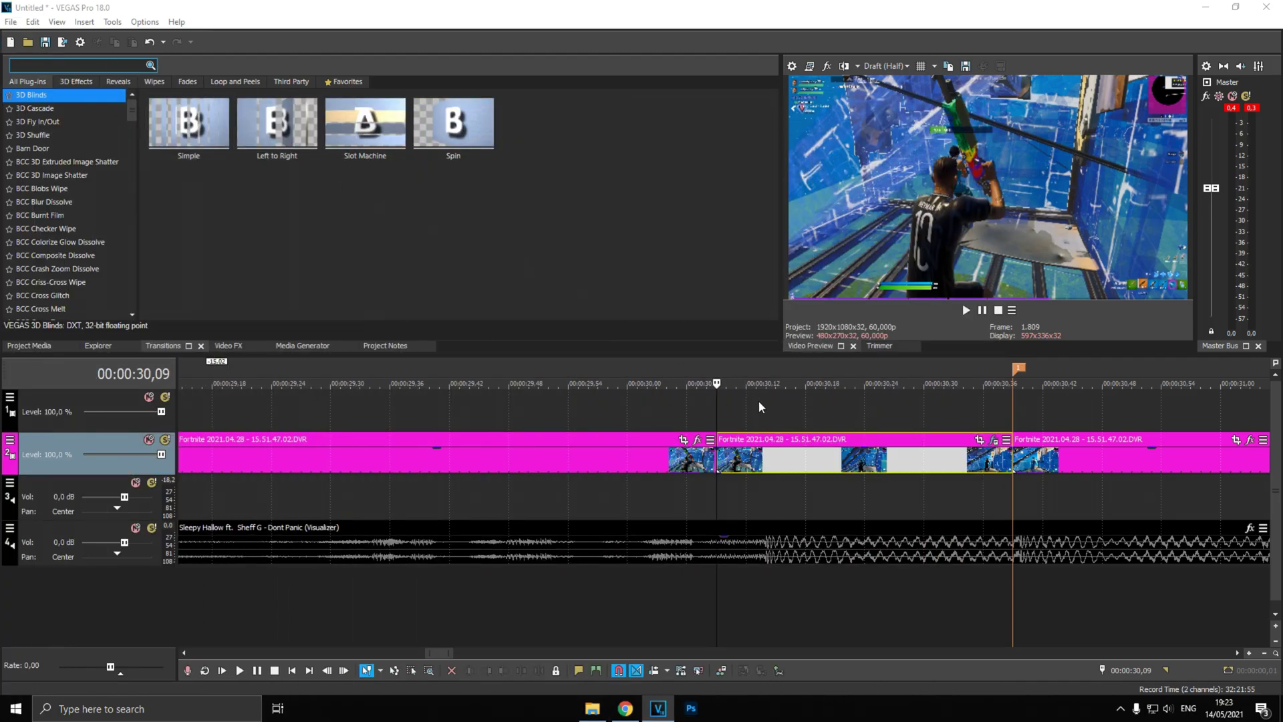
# Step: Play the stretch of timeline around the Twixtor segment to preview the slow motion against the beat
pyautogui.click(683, 406)
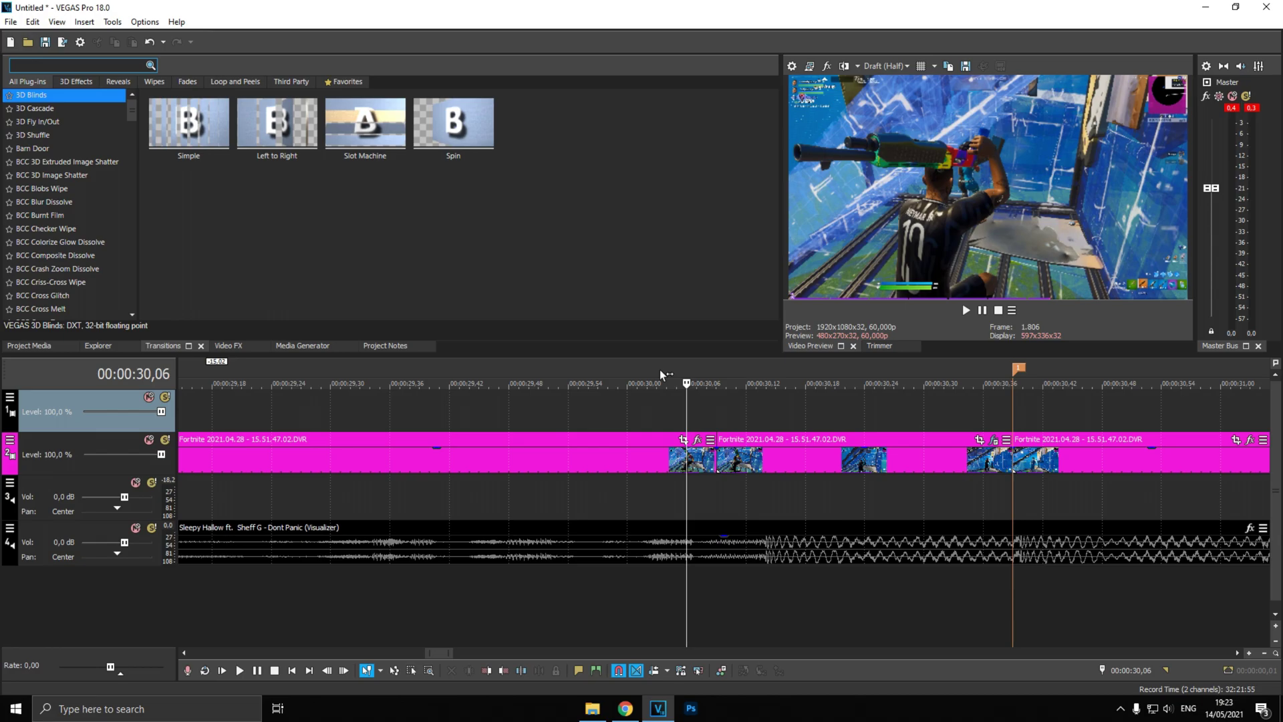
pyautogui.scroll(-8, 661, 375)
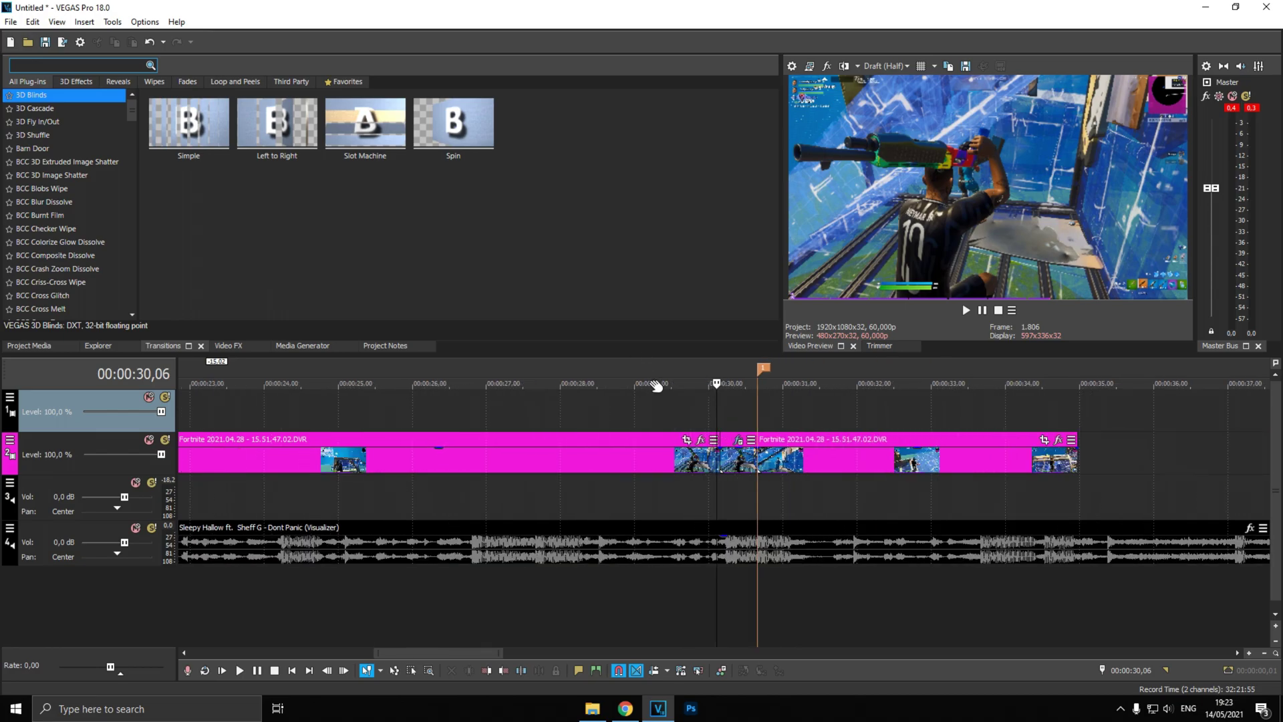
pyautogui.moveTo(651, 372); pyautogui.dragTo(838, 409)
pyautogui.press('space')
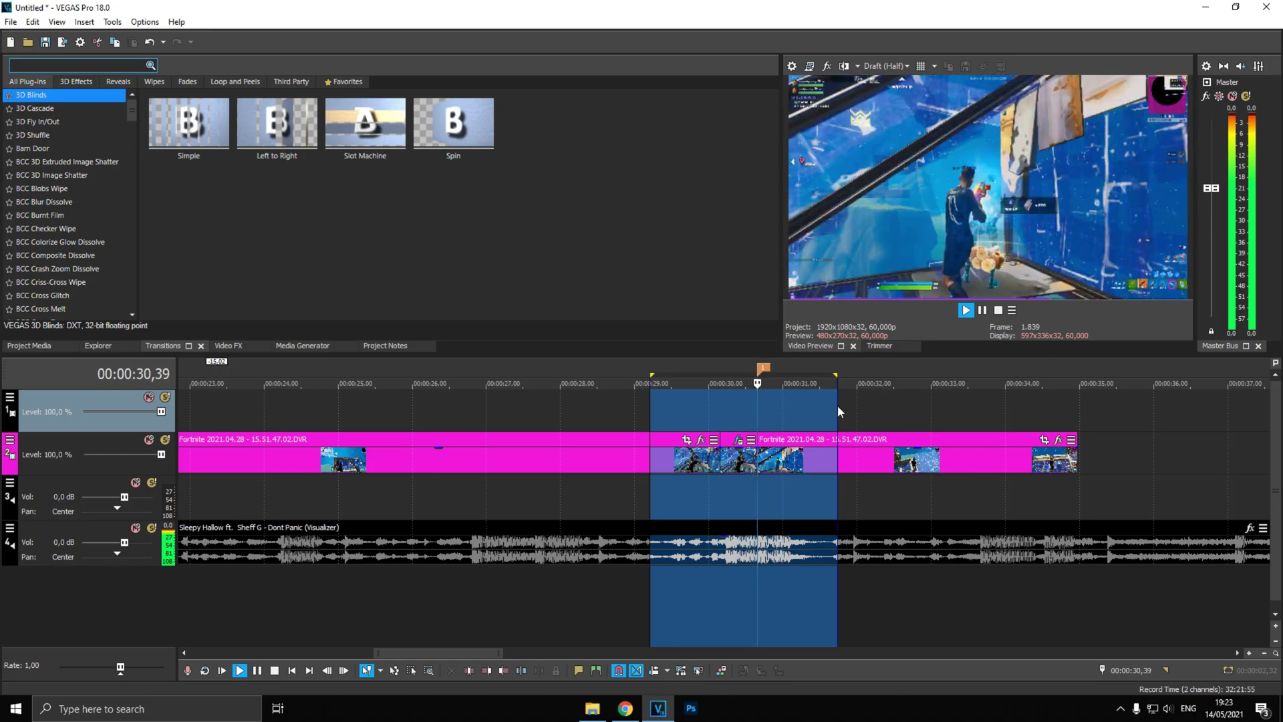
pyautogui.click(720, 415)
pyautogui.press('space')
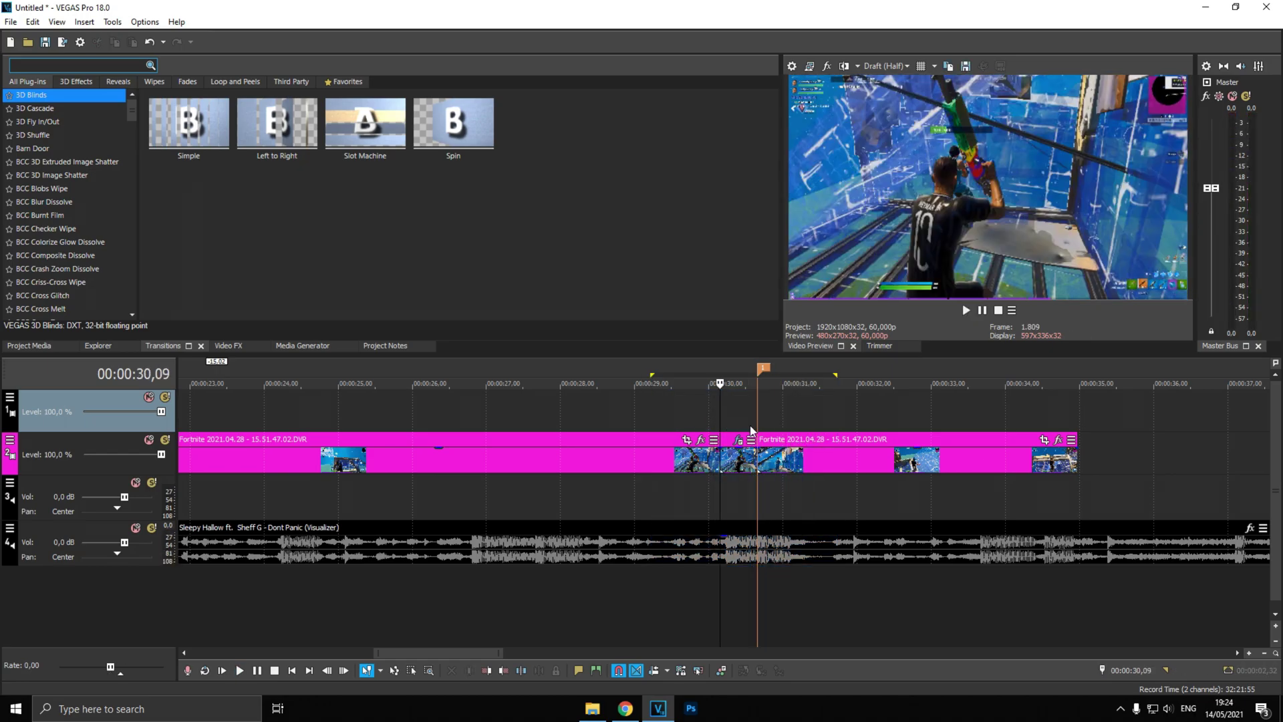
# Step: Set the time selection to exactly the Twixtor segment, from 00:00:30,09 to 00:00:30,39
pyautogui.scroll(5, 753, 425)
pyautogui.scroll(-3, 752, 423)
pyautogui.moveTo(722, 362); pyautogui.dragTo(868, 419)
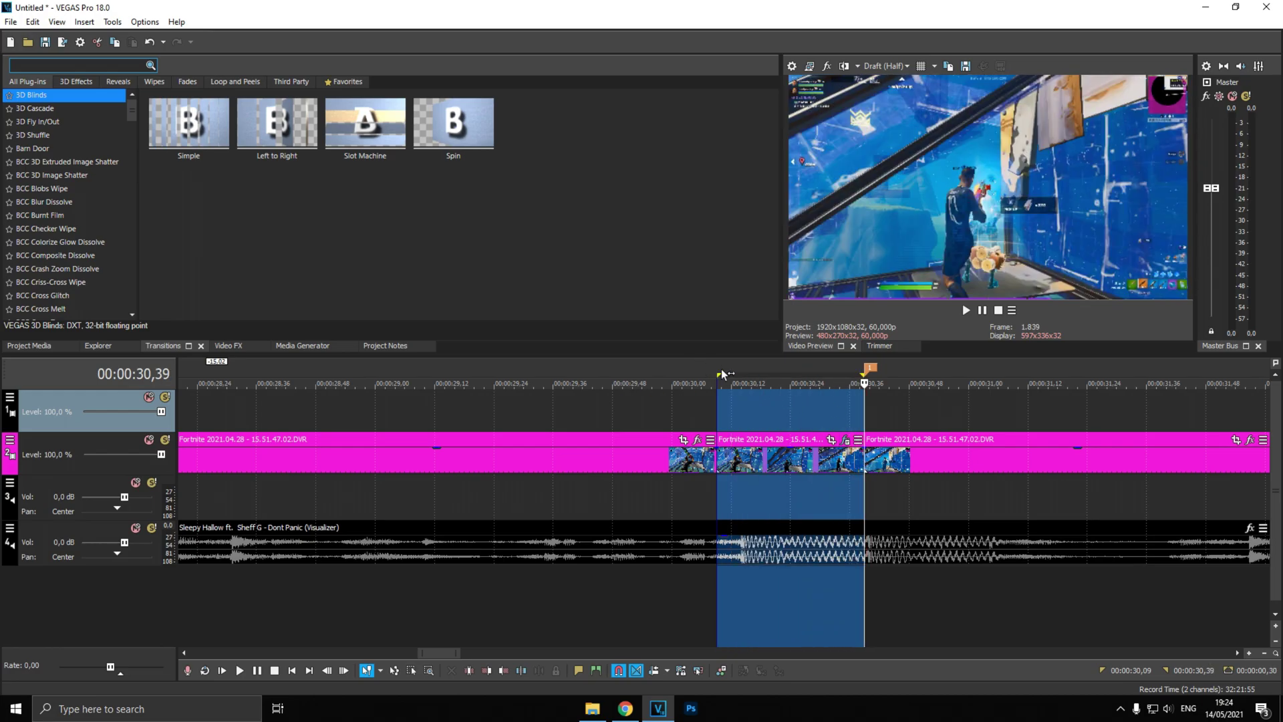
pyautogui.press('space')
# Step: Render the selected range as MAGIX AVC/AAC MP4 with the Internet HD 1080p 59.94 fps template, naming the file "Neymar twxitor" in E:\Finals
pyautogui.click(11, 22)
pyautogui.click(56, 140)
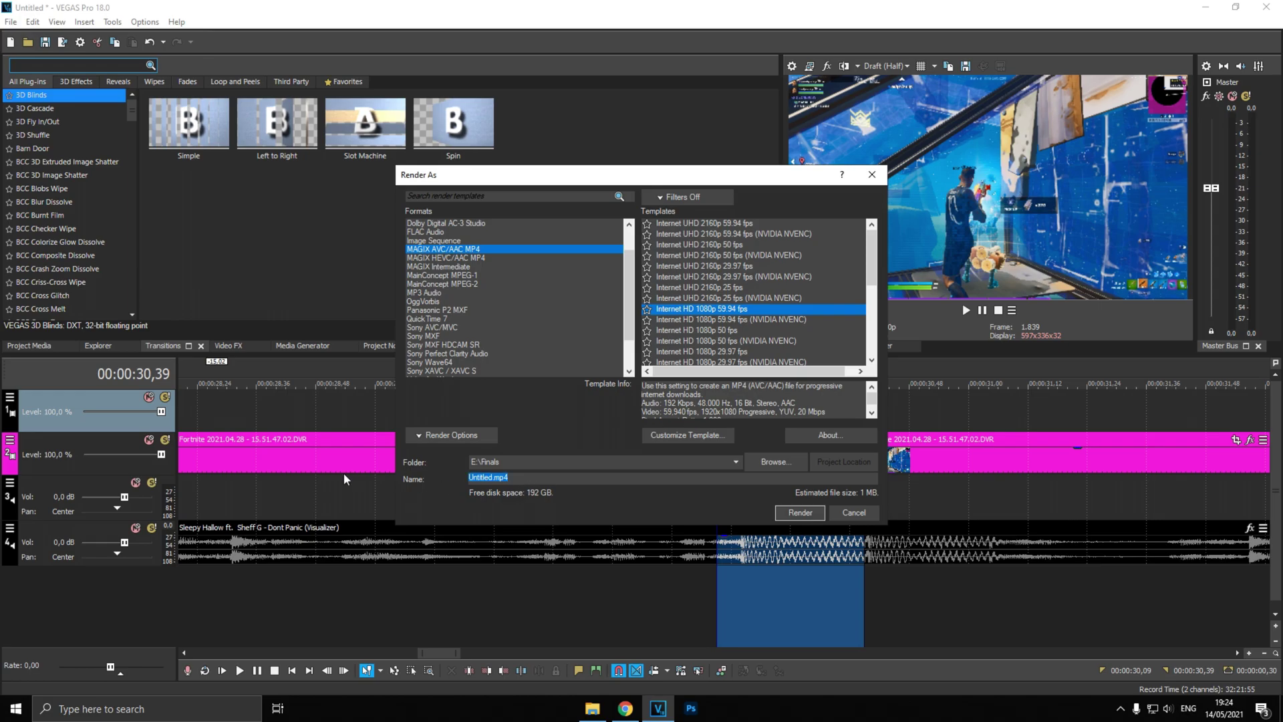
pyautogui.write('Neymar twxitor')
pyautogui.click(801, 512)
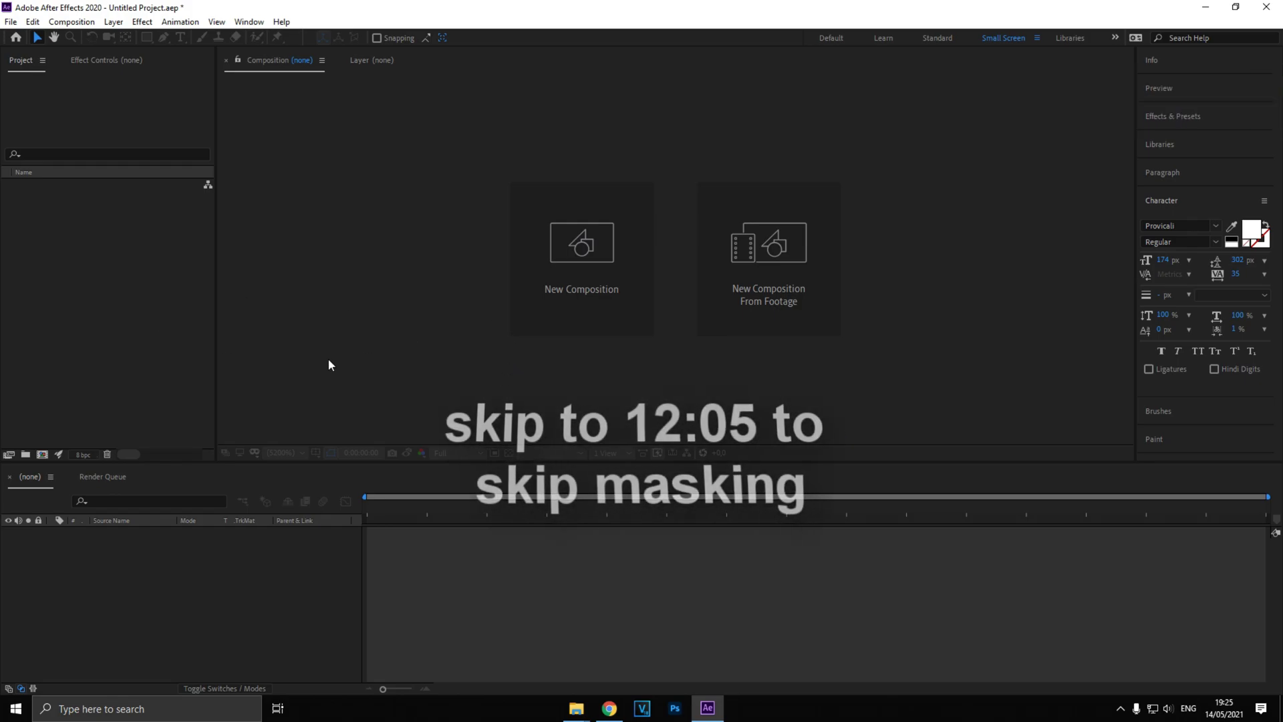
# Step: Create a 1920 x 1080, 59.94 fps, 20-second composition and add Neymar twxitor.mp4 to it from its start
pyautogui.click(595, 261)
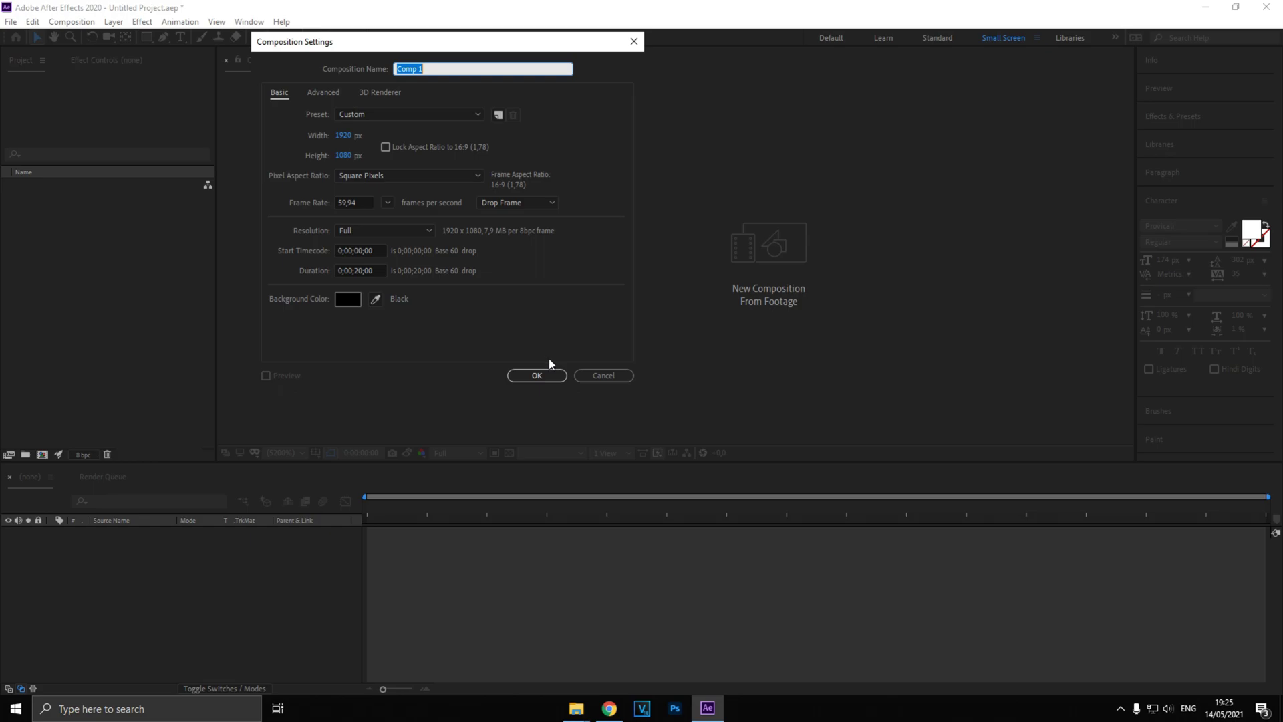
pyautogui.click(550, 375)
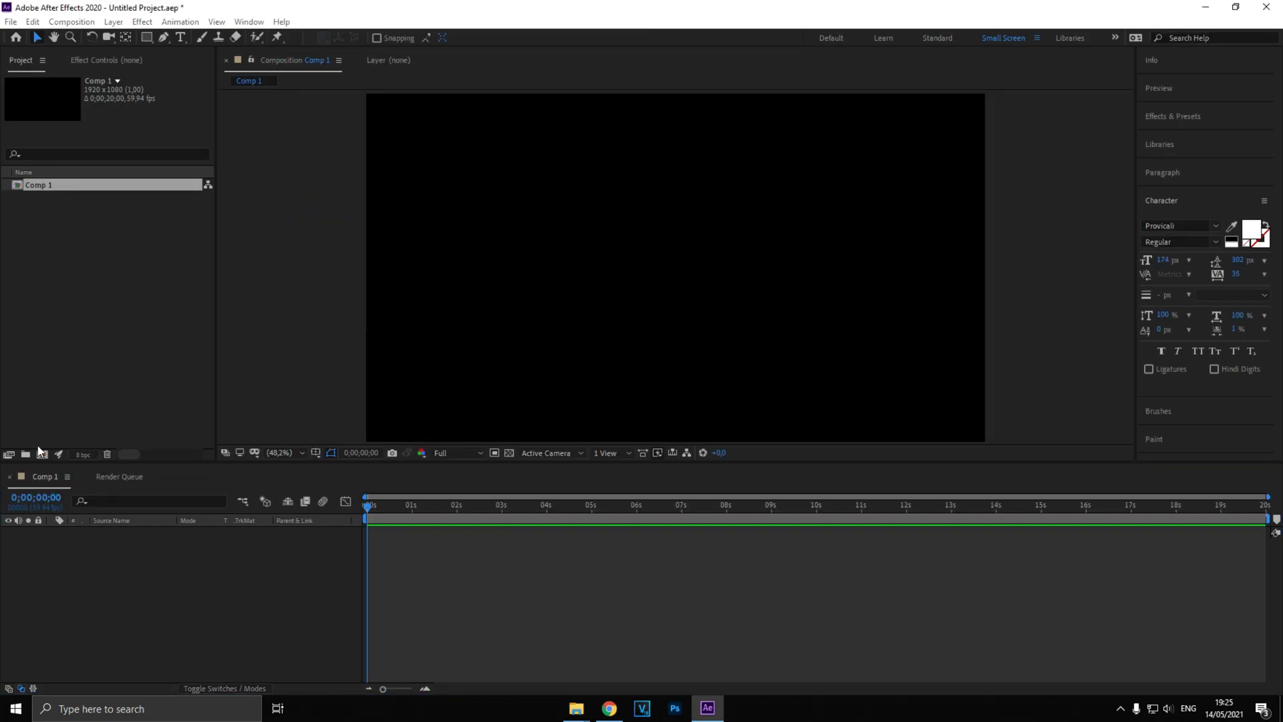
pyautogui.moveTo(38, 451); pyautogui.dragTo(394, 553)
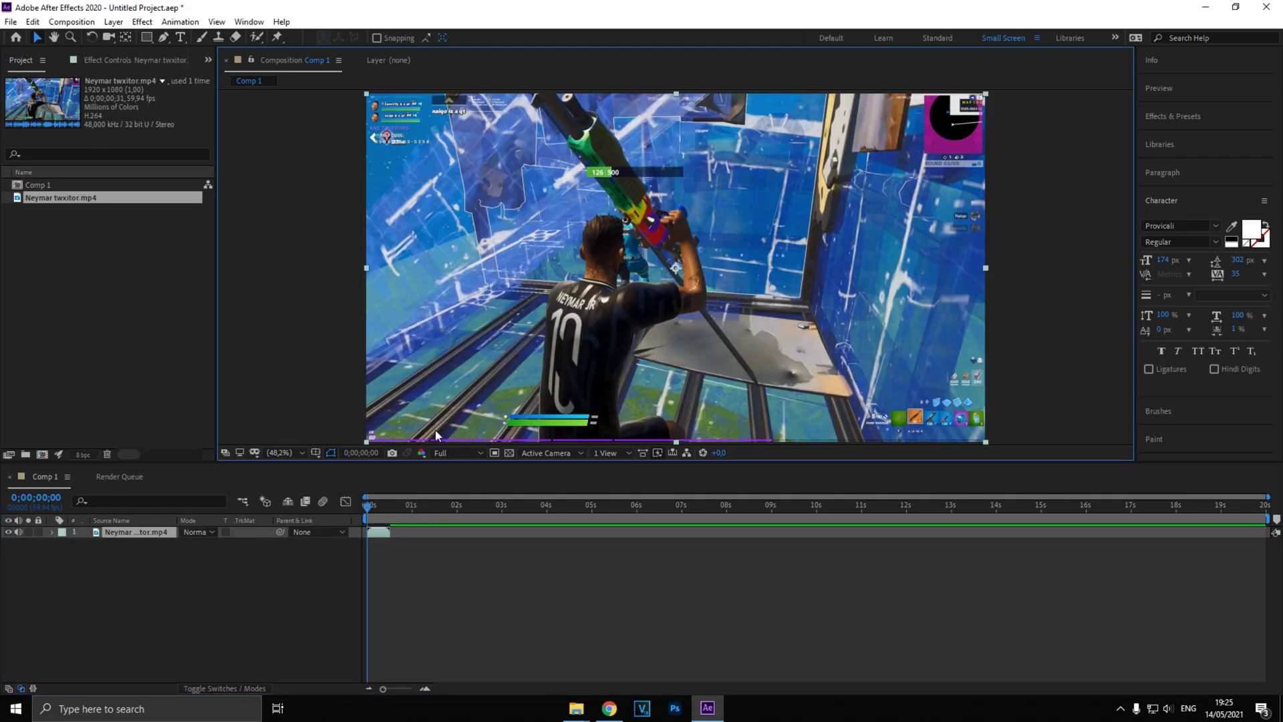
# Step: Shorten the composition's work area so it ends with the Neymar twxitor.mp4 clip
pyautogui.moveTo(1272, 523); pyautogui.dragTo(489, 612)
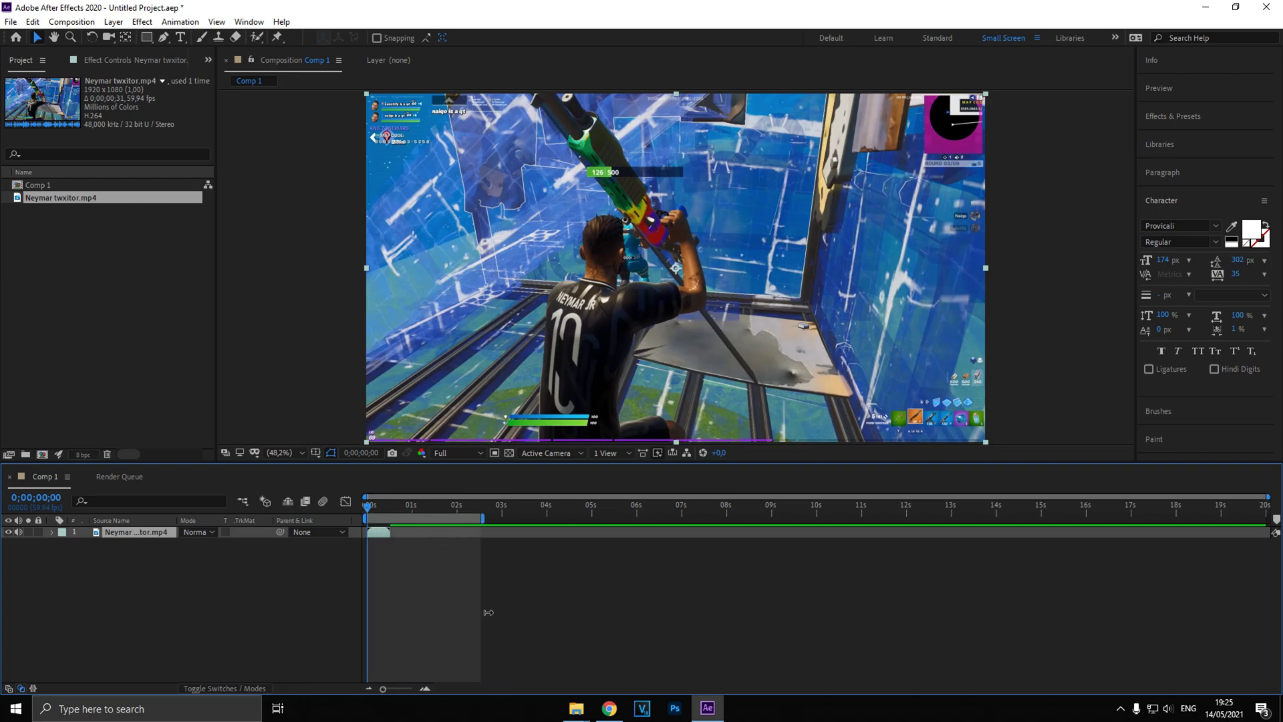
pyautogui.moveTo(488, 612); pyautogui.dragTo(398, 611)
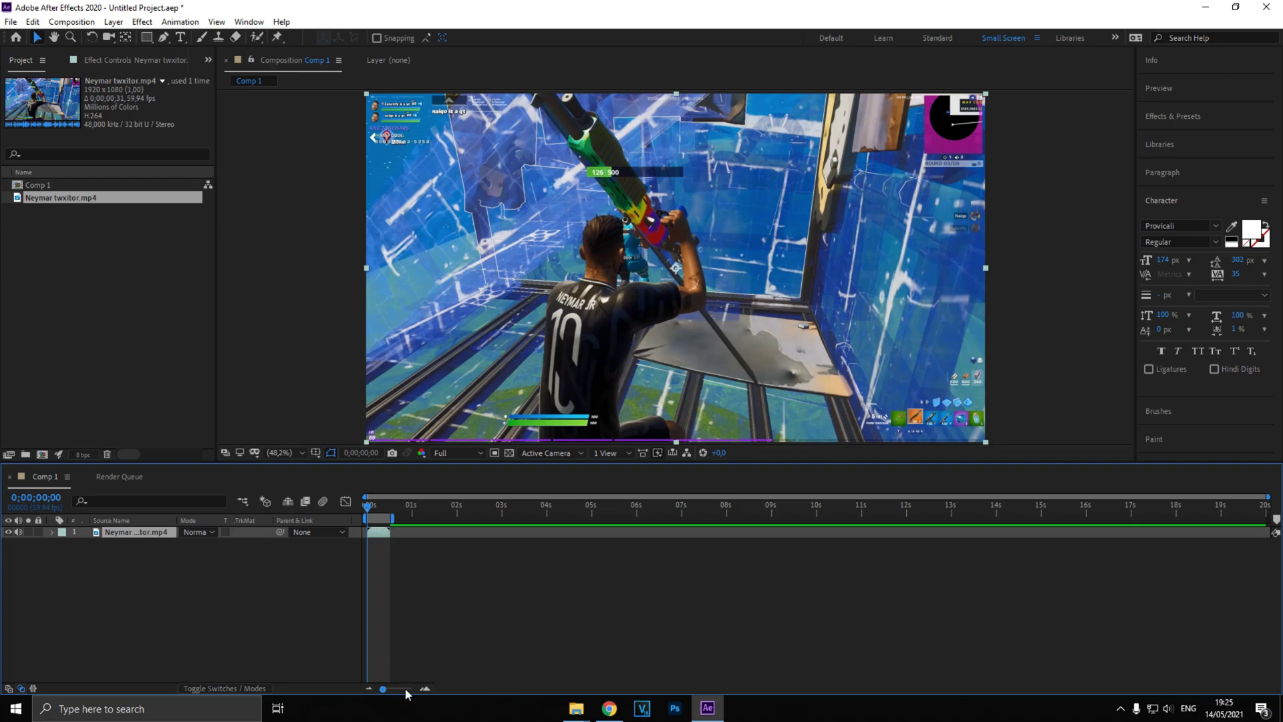
pyautogui.moveTo(383, 689); pyautogui.dragTo(410, 693)
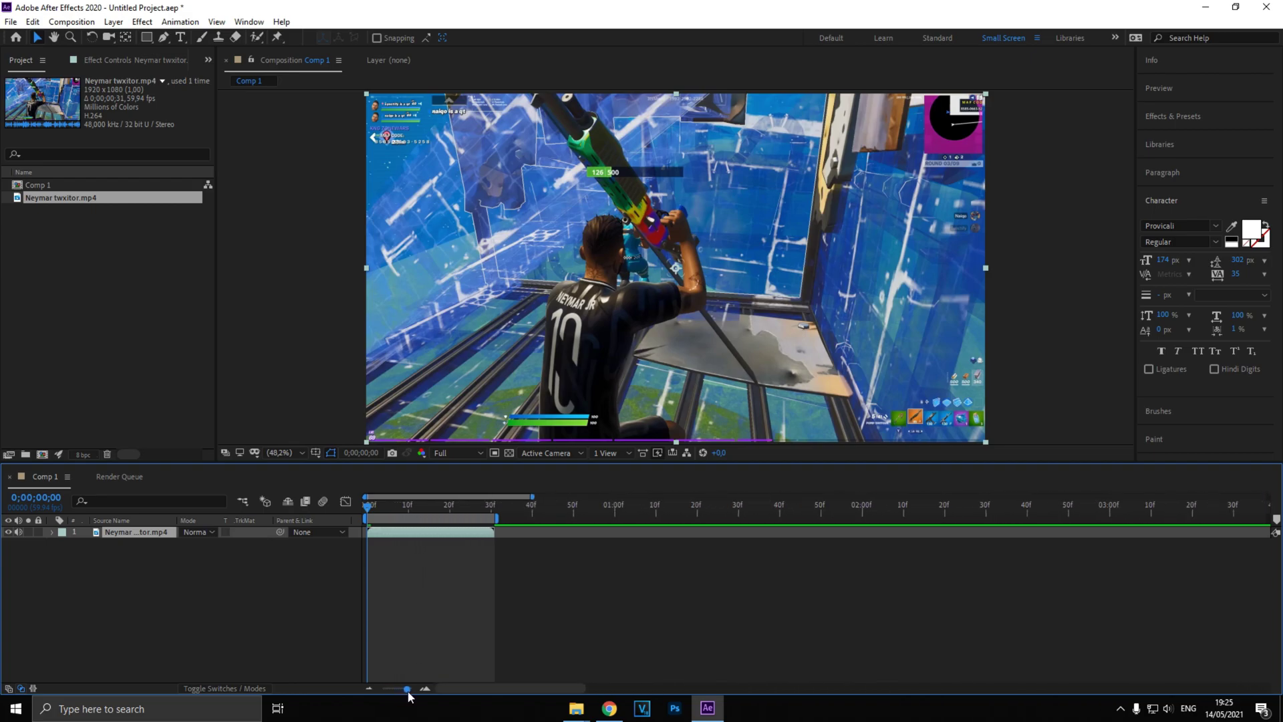
pyautogui.moveTo(371, 510)
pyautogui.mouseDown()
pyautogui.moveTo(467, 532)
pyautogui.moveTo(388, 539)
pyautogui.moveTo(581, 568)
pyautogui.moveTo(601, 584)
pyautogui.moveTo(418, 584)
pyautogui.moveTo(654, 604)
pyautogui.moveTo(355, 596)
pyautogui.moveTo(372, 520)
pyautogui.mouseUp()
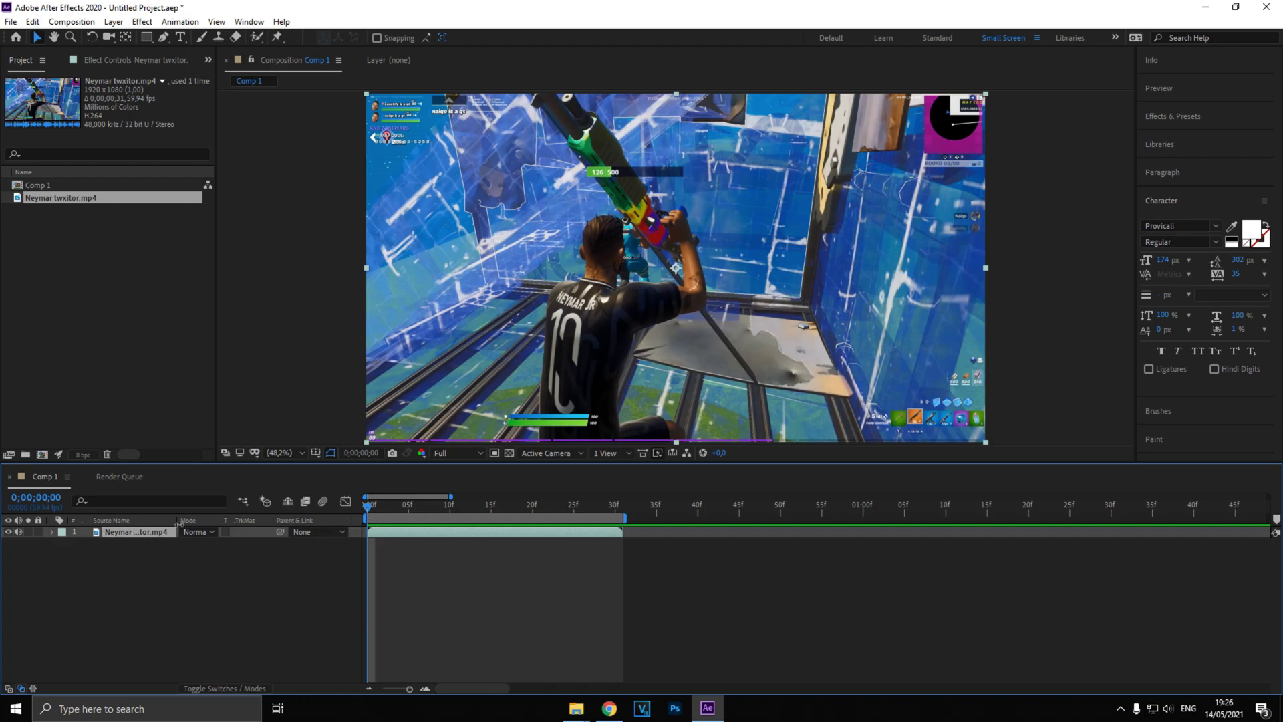
# Step: Open the Neymar twxitor.mp4 layer for rotoscoping and select the foreground character and weapon with the Roto Brush on the first frame
pyautogui.doubleClick(446, 532)
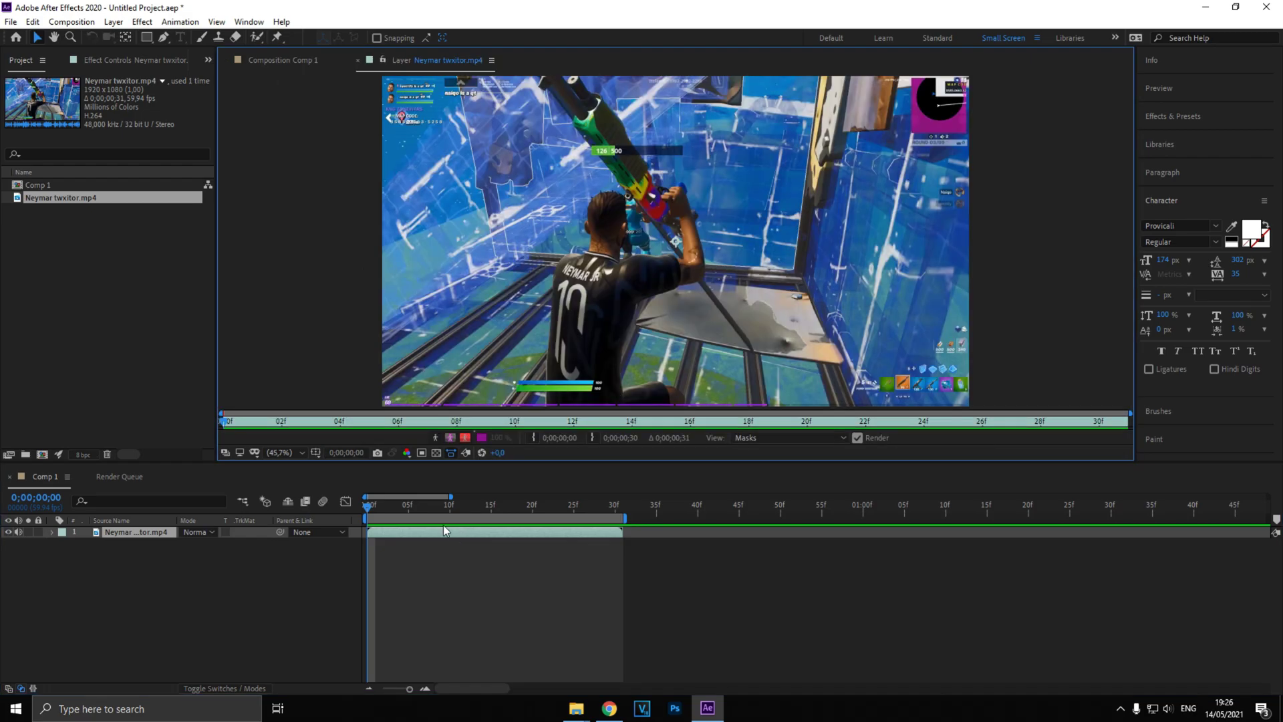
pyautogui.press('.')
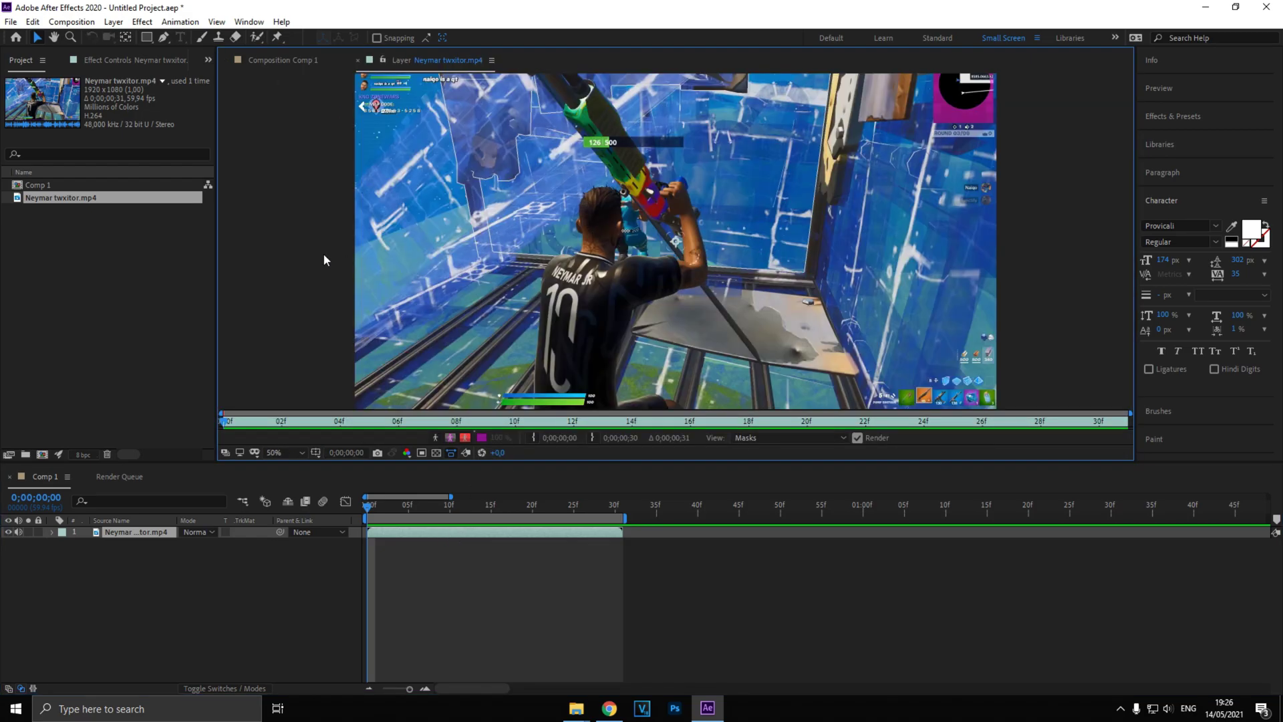
pyautogui.click(256, 38)
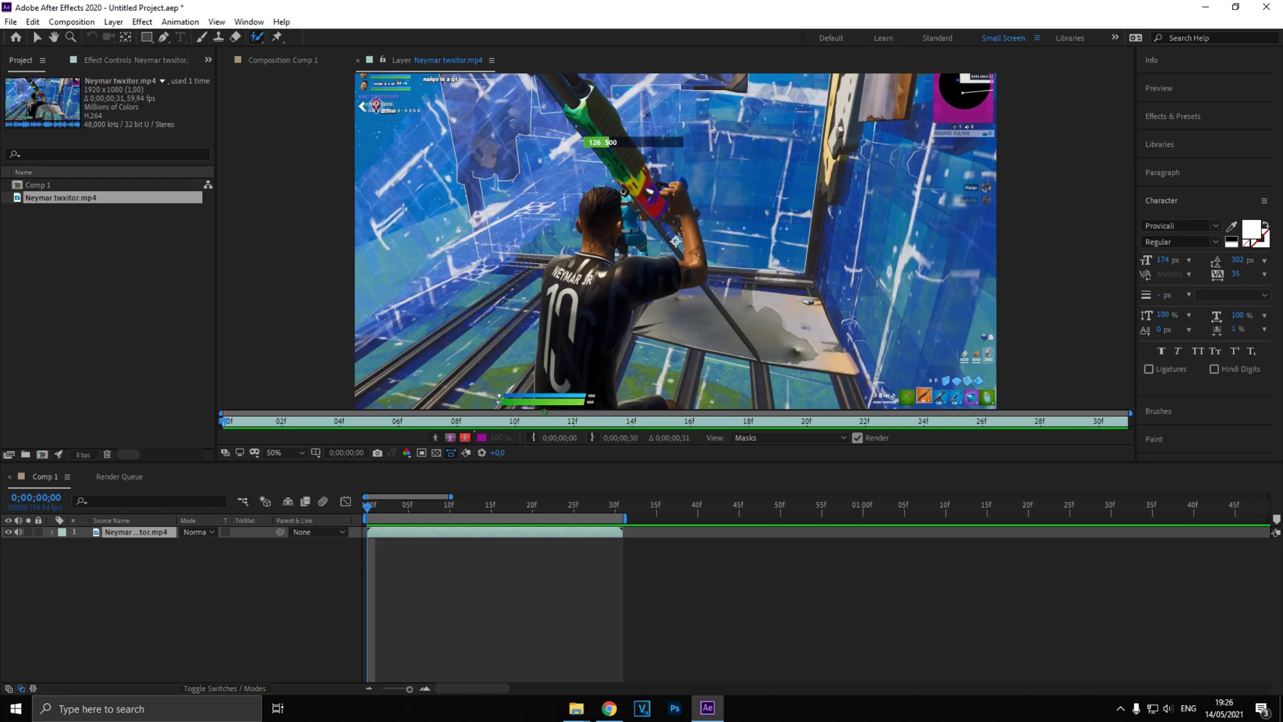
pyautogui.moveTo(538, 401)
pyautogui.mouseDown()
pyautogui.moveTo(545, 275)
pyautogui.moveTo(552, 256)
pyautogui.moveTo(593, 243)
pyautogui.moveTo(591, 197)
pyautogui.moveTo(615, 203)
pyautogui.moveTo(612, 272)
pyautogui.moveTo(701, 270)
pyautogui.moveTo(681, 200)
pyautogui.moveTo(649, 192)
pyautogui.moveTo(570, 84)
pyautogui.moveTo(596, 102)
pyautogui.moveTo(650, 189)
pyautogui.moveTo(683, 198)
pyautogui.moveTo(687, 185)
pyautogui.moveTo(695, 273)
pyautogui.moveTo(623, 328)
pyautogui.moveTo(610, 395)
pyautogui.moveTo(672, 400)
pyautogui.mouseUp()
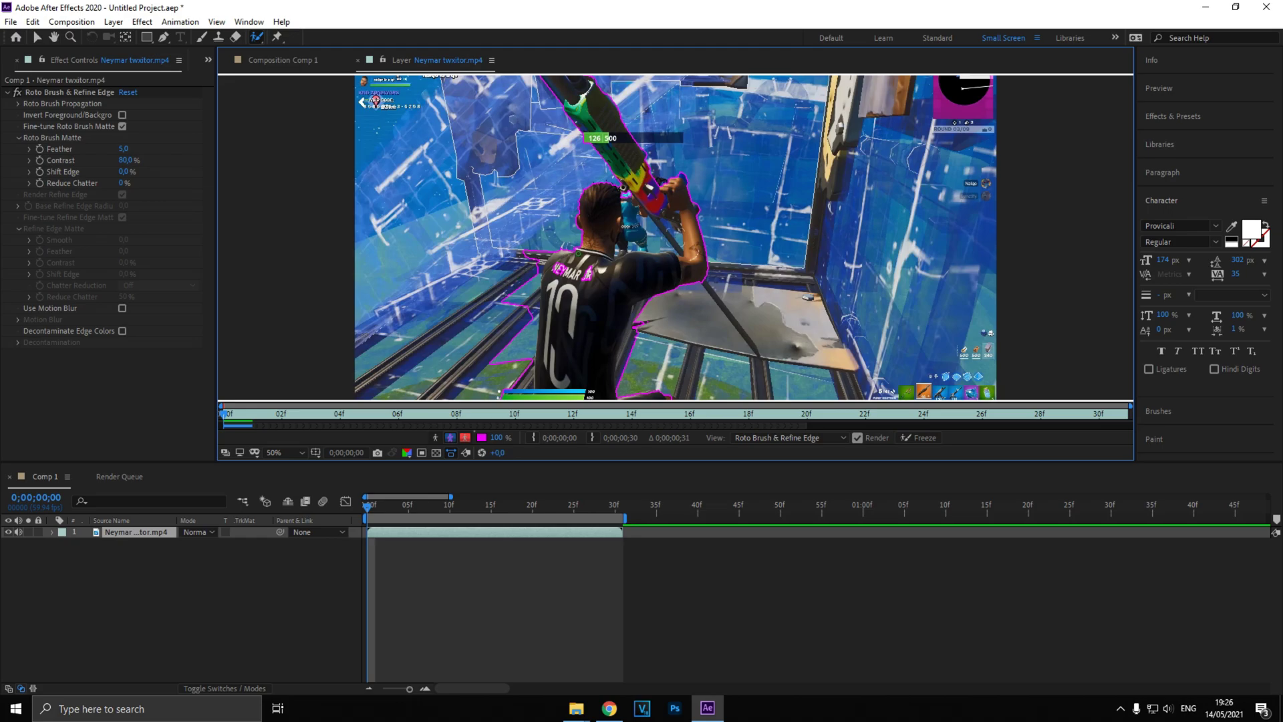
# Step: Refine the first frame's Roto Brush selection by adding the jersey's shoulder area and excluding the background beside the character's back
pyautogui.moveTo(549, 266)
pyautogui.mouseDown()
pyautogui.moveTo(587, 277)
pyautogui.moveTo(568, 282)
pyautogui.moveTo(592, 273)
pyautogui.mouseUp()
pyautogui.moveTo(553, 250)
pyautogui.mouseDown()
pyautogui.moveTo(533, 302)
pyautogui.moveTo(529, 393)
pyautogui.mouseUp()
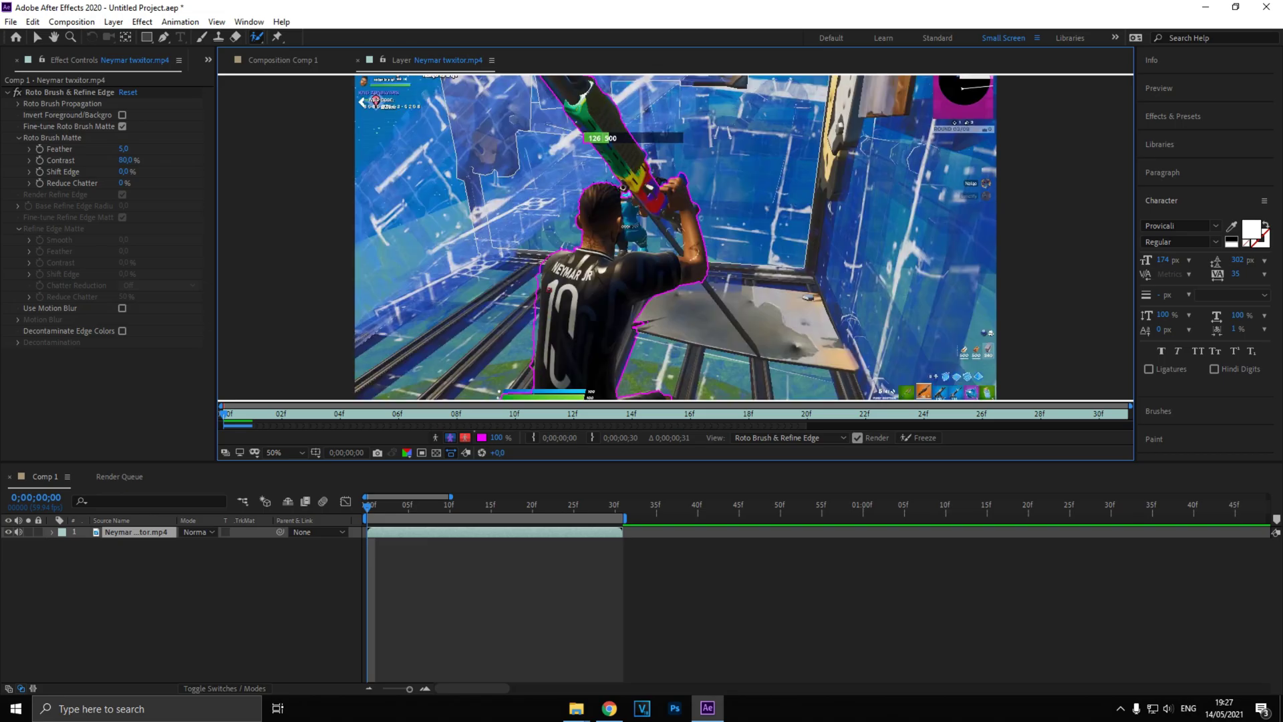
pyautogui.moveTo(540, 271); pyautogui.dragTo(531, 382)
pyautogui.moveTo(552, 283); pyautogui.dragTo(551, 357)
# Step: Correct the Roto Brush boundary around the weapon at frames 2 and 5, subtracting the background beside its barrel
pyautogui.moveTo(368, 513); pyautogui.dragTo(384, 509)
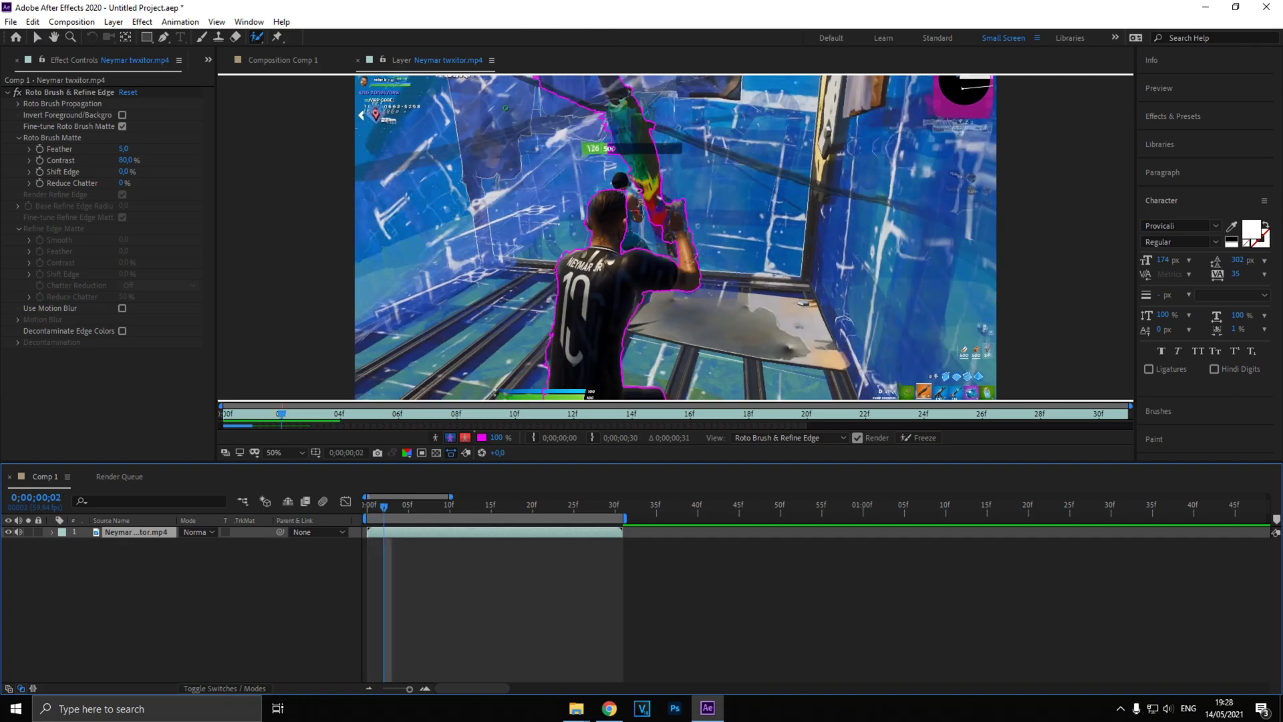
pyautogui.moveTo(591, 79)
pyautogui.mouseDown()
pyautogui.moveTo(588, 131)
pyautogui.moveTo(593, 109)
pyautogui.mouseUp()
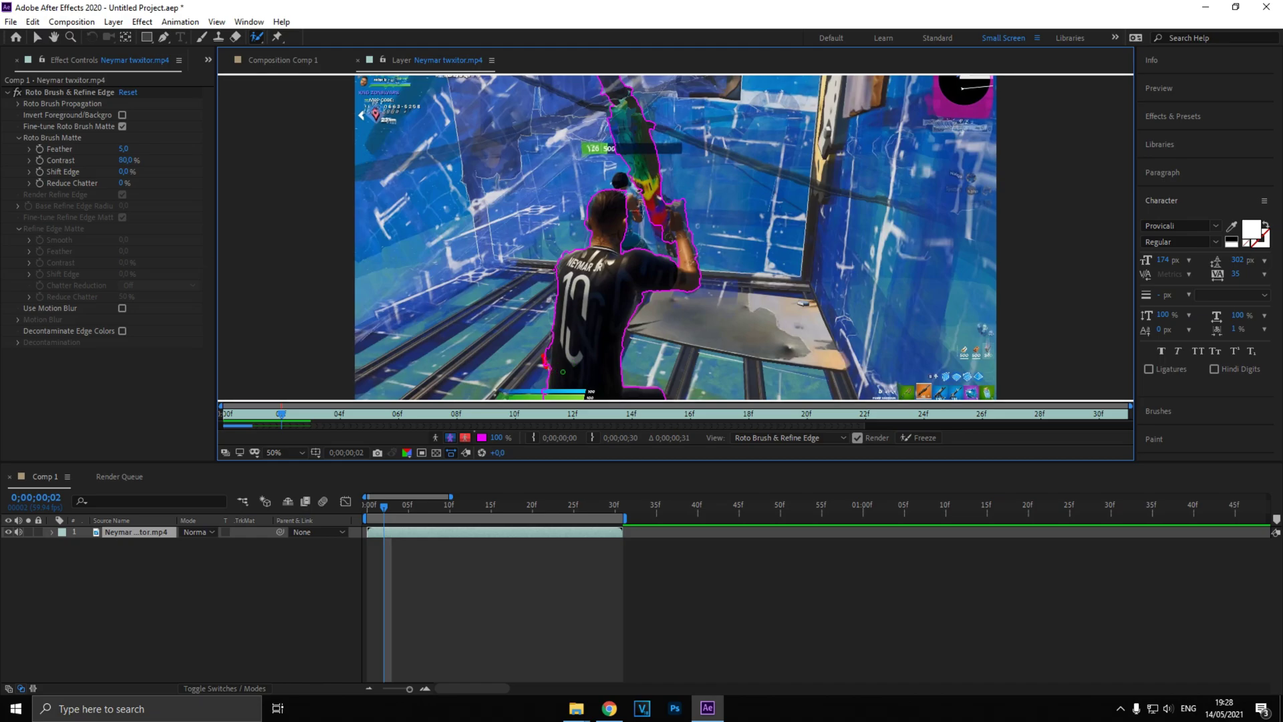
pyautogui.click(391, 509)
pyautogui.moveTo(391, 511); pyautogui.dragTo(405, 511)
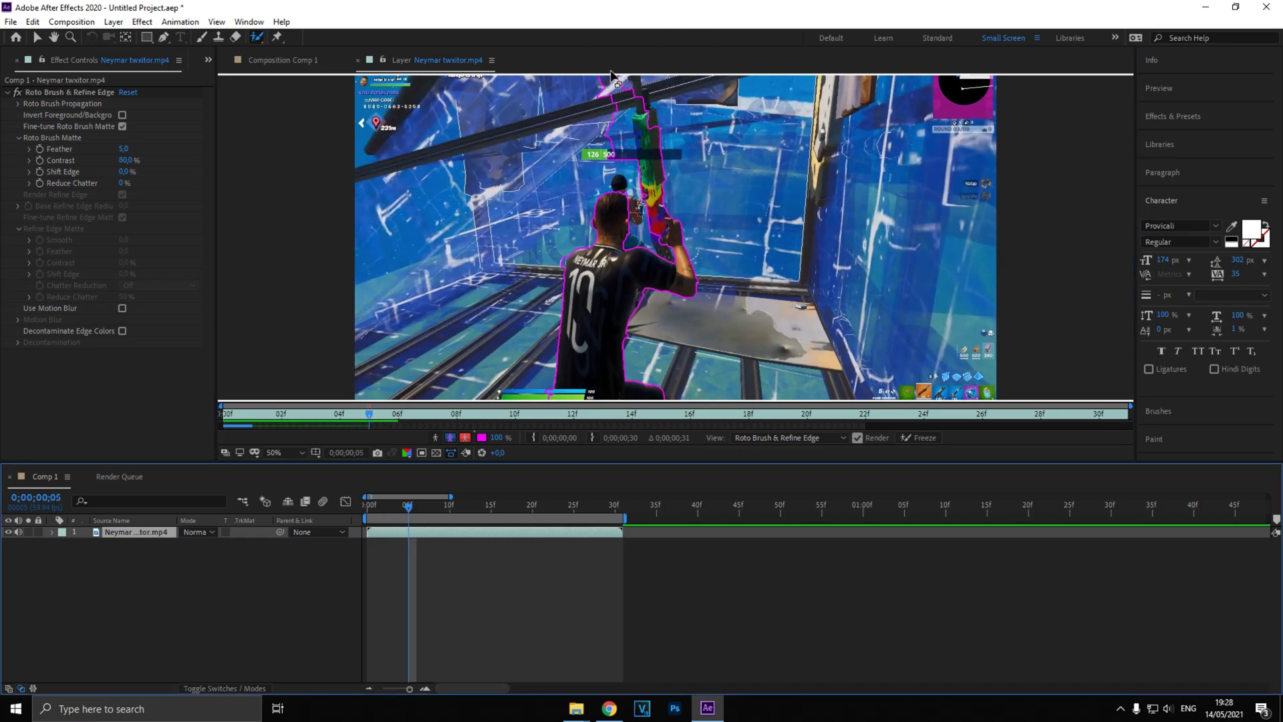
pyautogui.moveTo(617, 84); pyautogui.dragTo(616, 135)
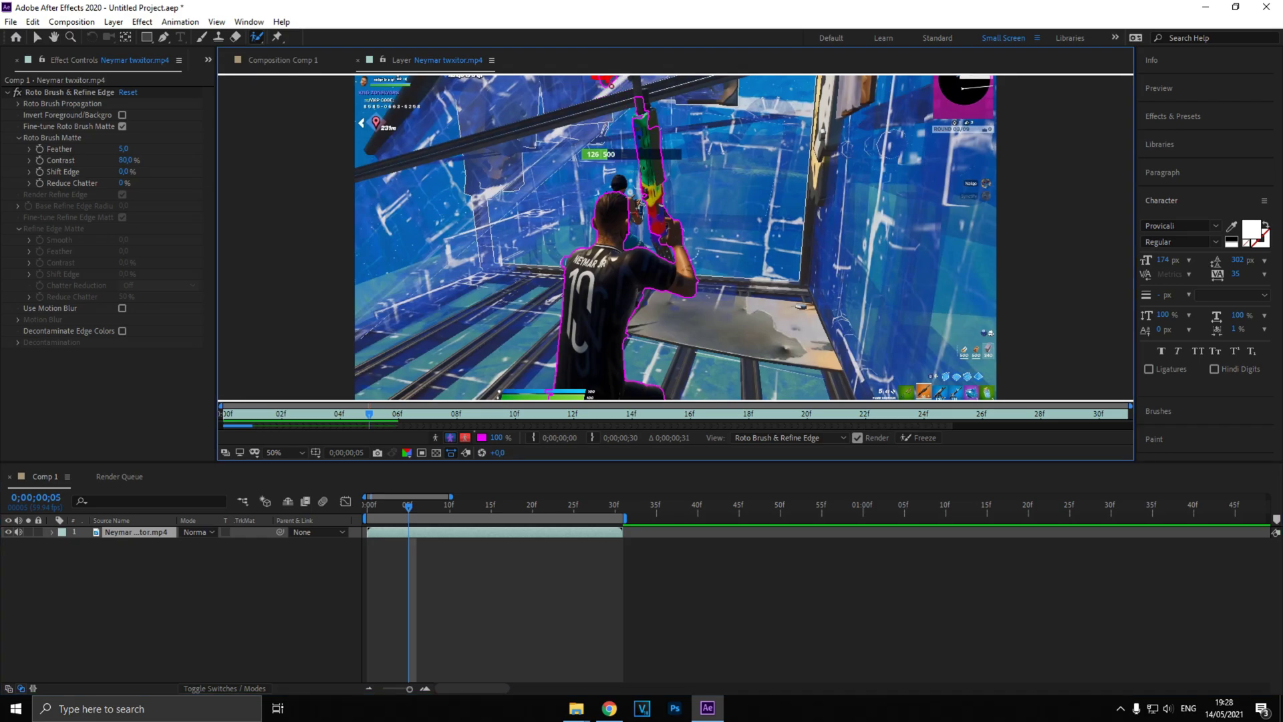
pyautogui.moveTo(641, 90); pyautogui.dragTo(654, 166)
# Step: Check the matte through frame 10 and touch up the Roto Brush selection along the weapon's barrel at frame 12
pyautogui.click(415, 508)
pyautogui.moveTo(415, 509); pyautogui.dragTo(450, 507)
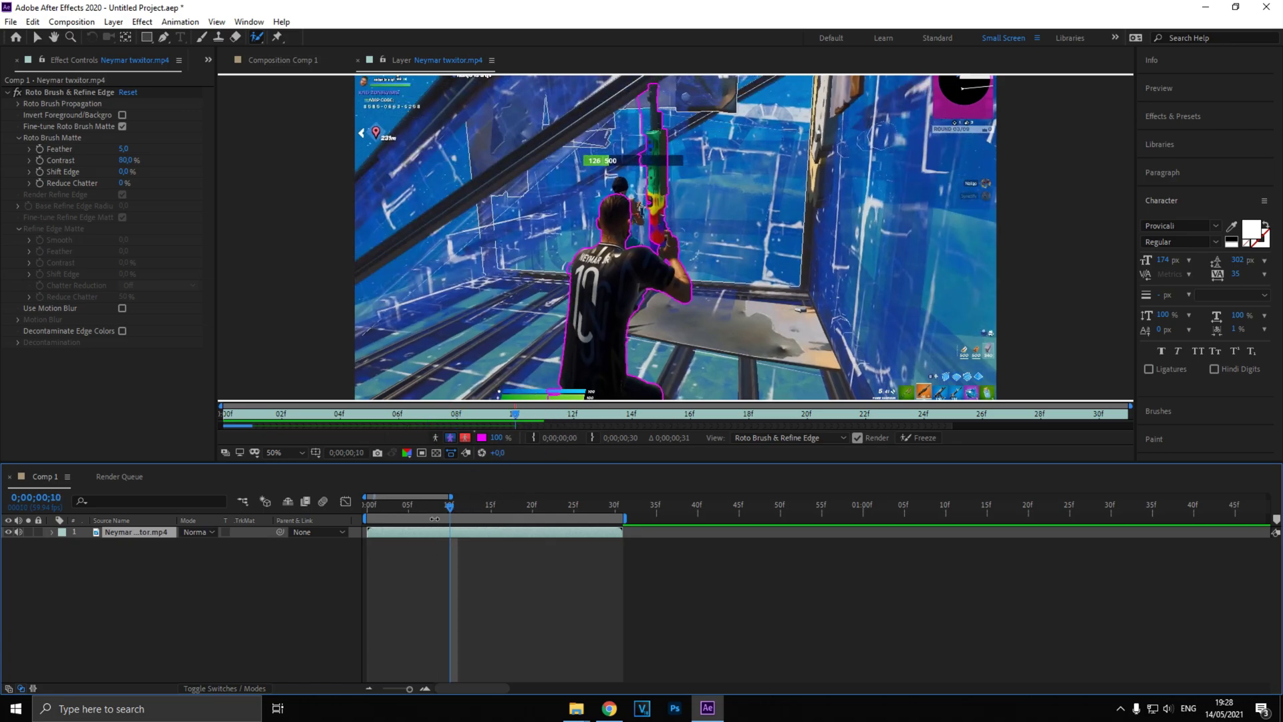
pyautogui.moveTo(449, 510)
pyautogui.mouseDown()
pyautogui.moveTo(481, 507)
pyautogui.moveTo(467, 507)
pyautogui.mouseUp()
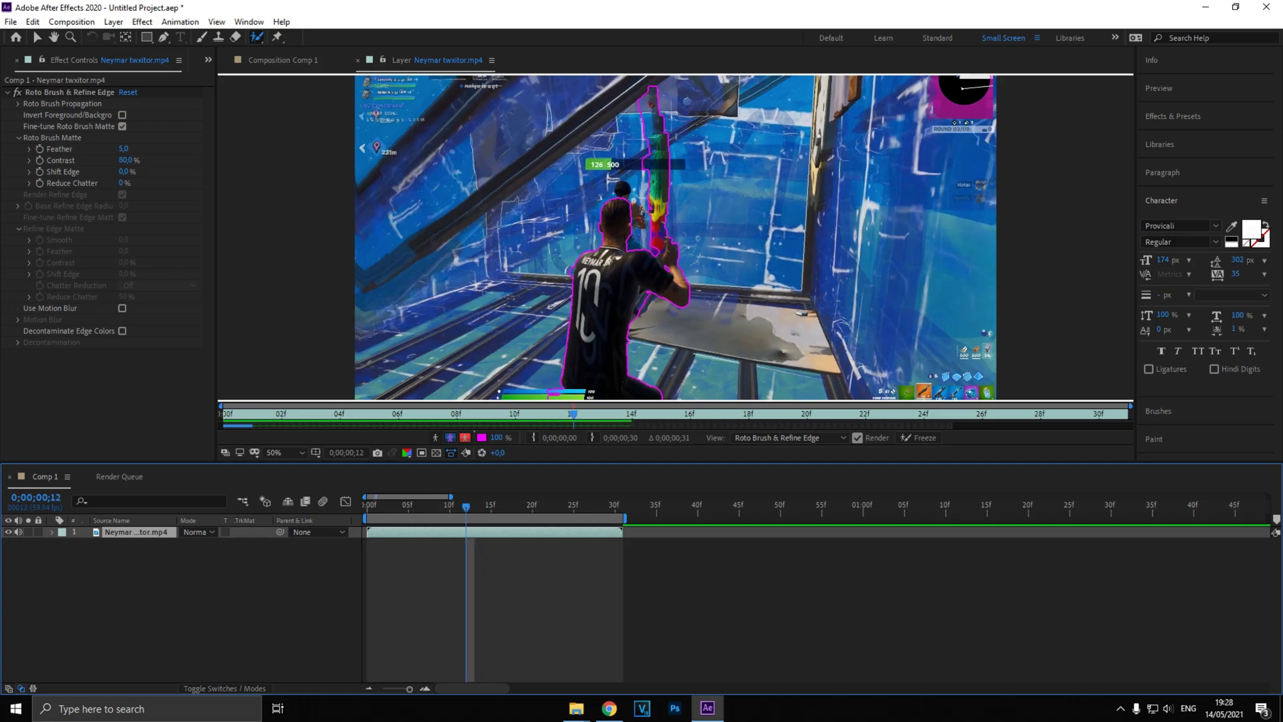
pyautogui.moveTo(651, 92)
pyautogui.mouseDown()
pyautogui.moveTo(644, 149)
pyautogui.moveTo(657, 111)
pyautogui.mouseUp()
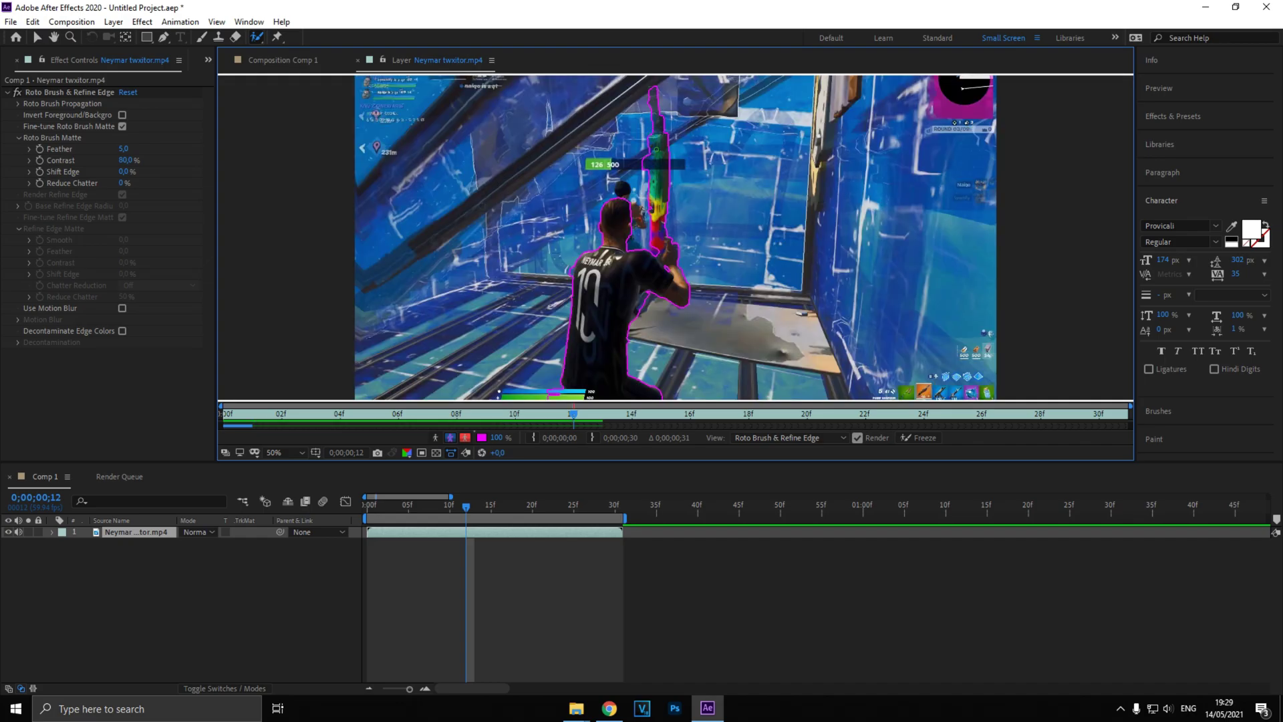
pyautogui.moveTo(647, 158); pyautogui.dragTo(645, 175)
# Step: Clean up the Roto Brush selection at frame 21, removing the stray background areas around the weapon
pyautogui.click(466, 510)
pyautogui.moveTo(466, 510); pyautogui.dragTo(541, 515)
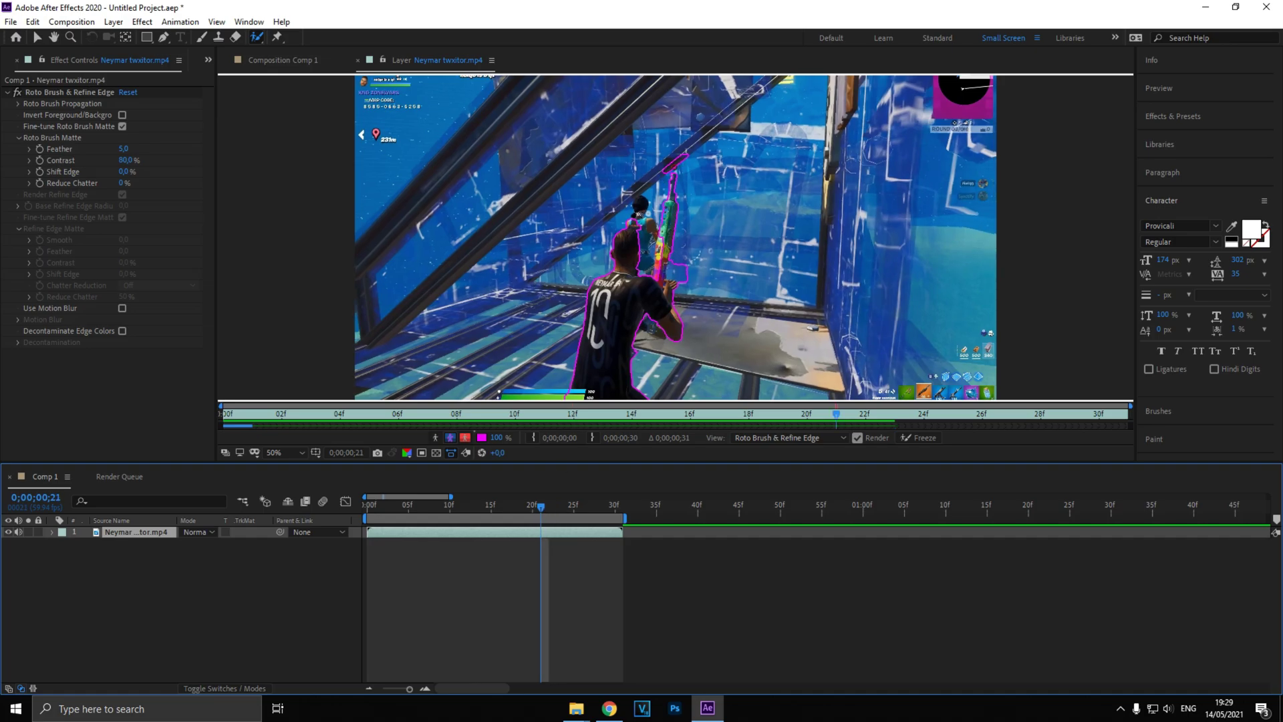
pyautogui.moveTo(676, 164); pyautogui.dragTo(679, 194)
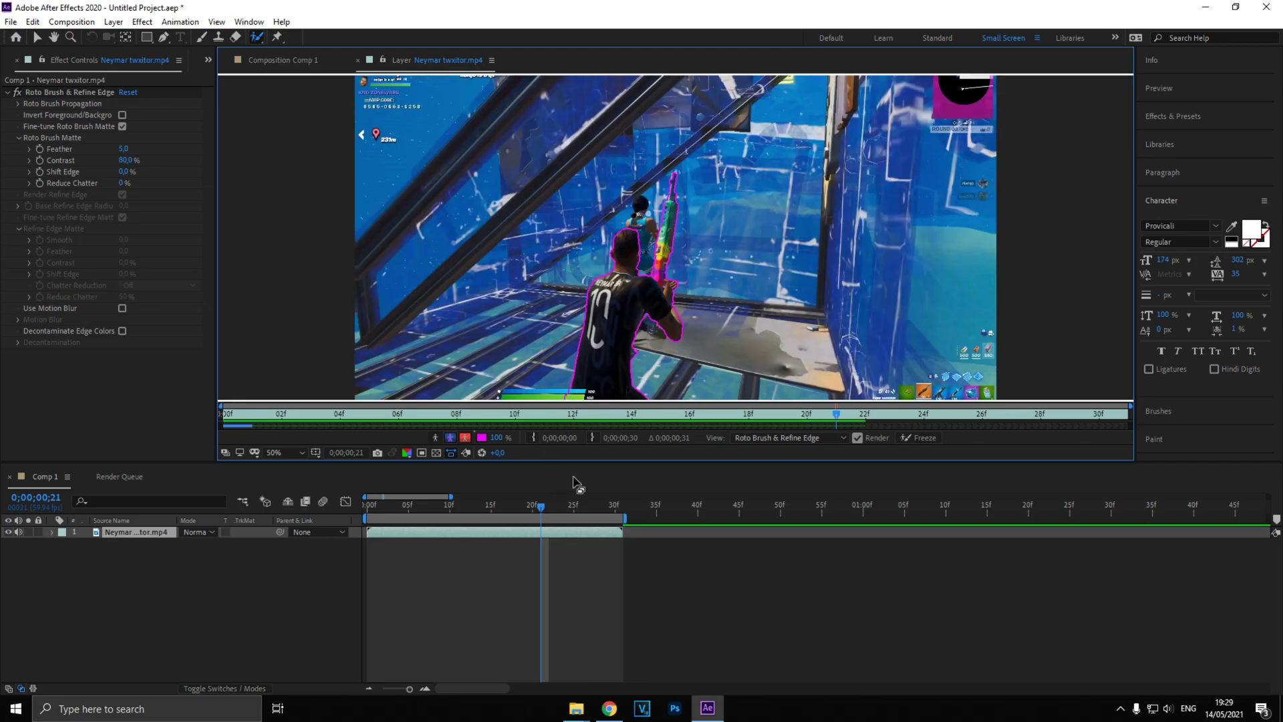
# Step: Fix the Roto Brush selection at frame 26, excluding the enemy player and the stray area by the character's legs
pyautogui.moveTo(543, 508); pyautogui.dragTo(579, 506)
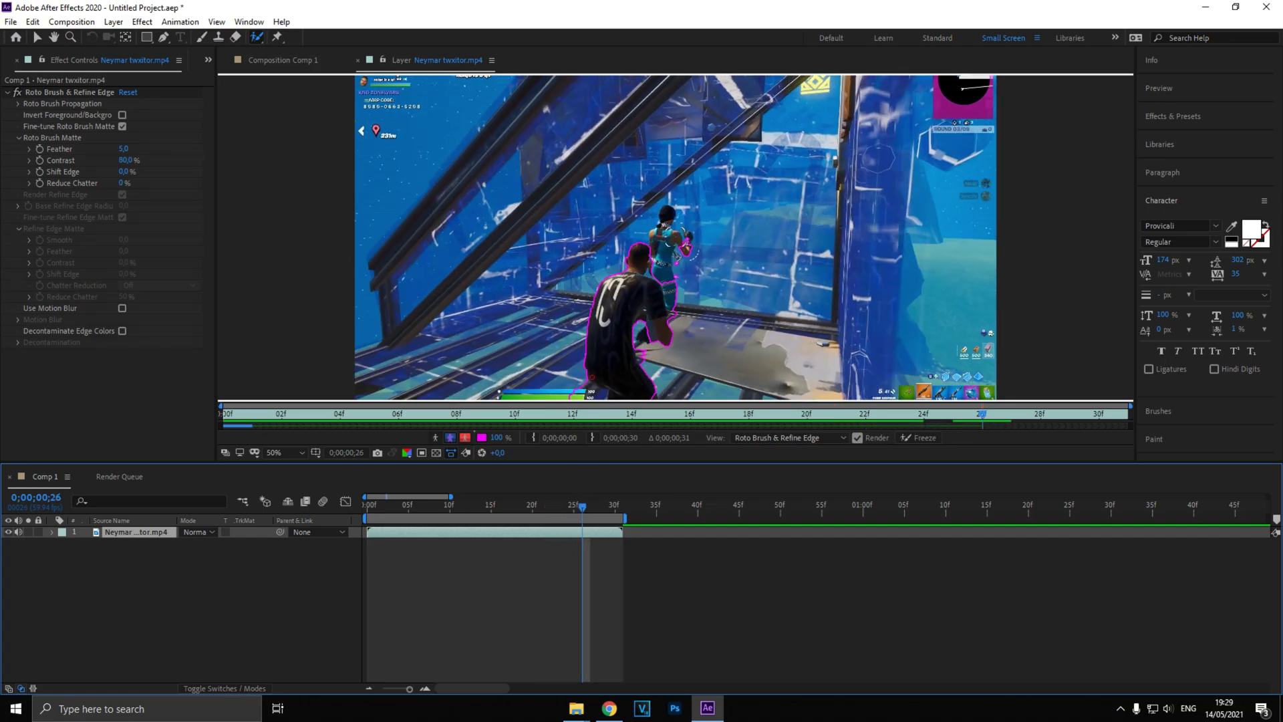
pyautogui.moveTo(604, 415); pyautogui.dragTo(596, 406)
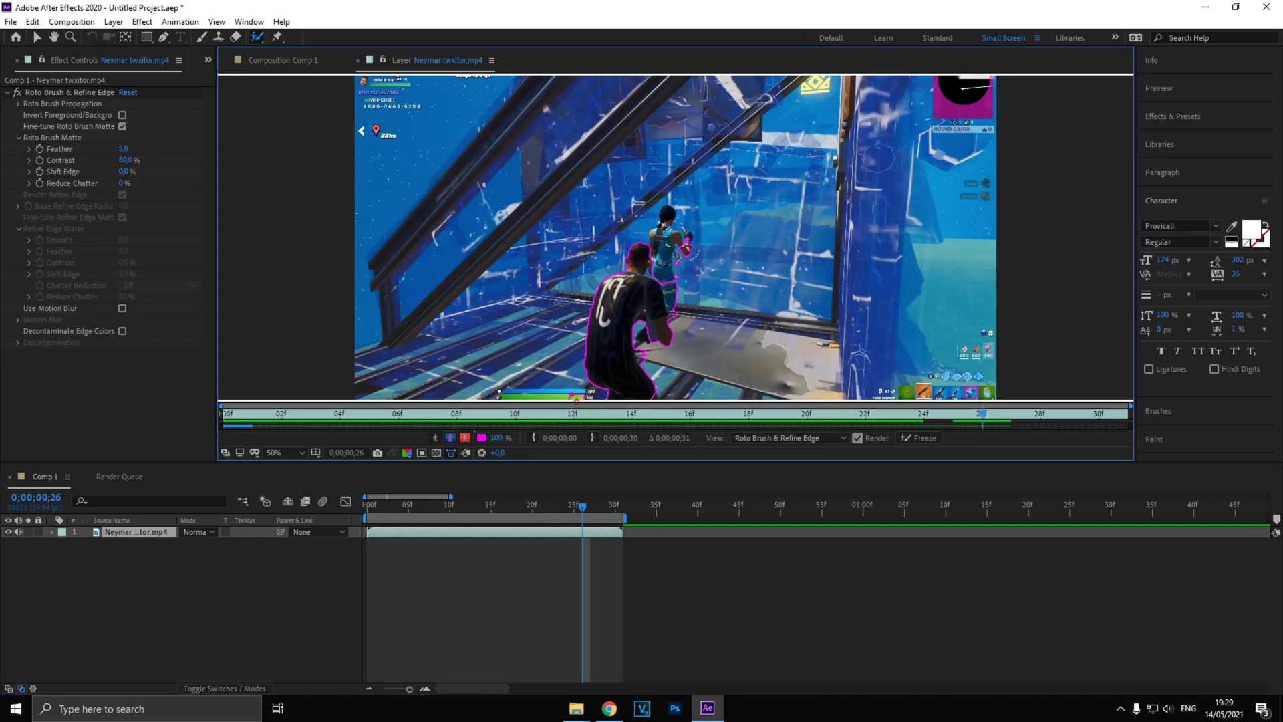
pyautogui.moveTo(644, 350); pyautogui.dragTo(647, 369)
pyautogui.moveTo(677, 262); pyautogui.dragTo(683, 319)
# Step: Correct the Roto Brush boundary around the character's legs and hand at frames 27 and 28
pyautogui.moveTo(583, 516); pyautogui.dragTo(590, 510)
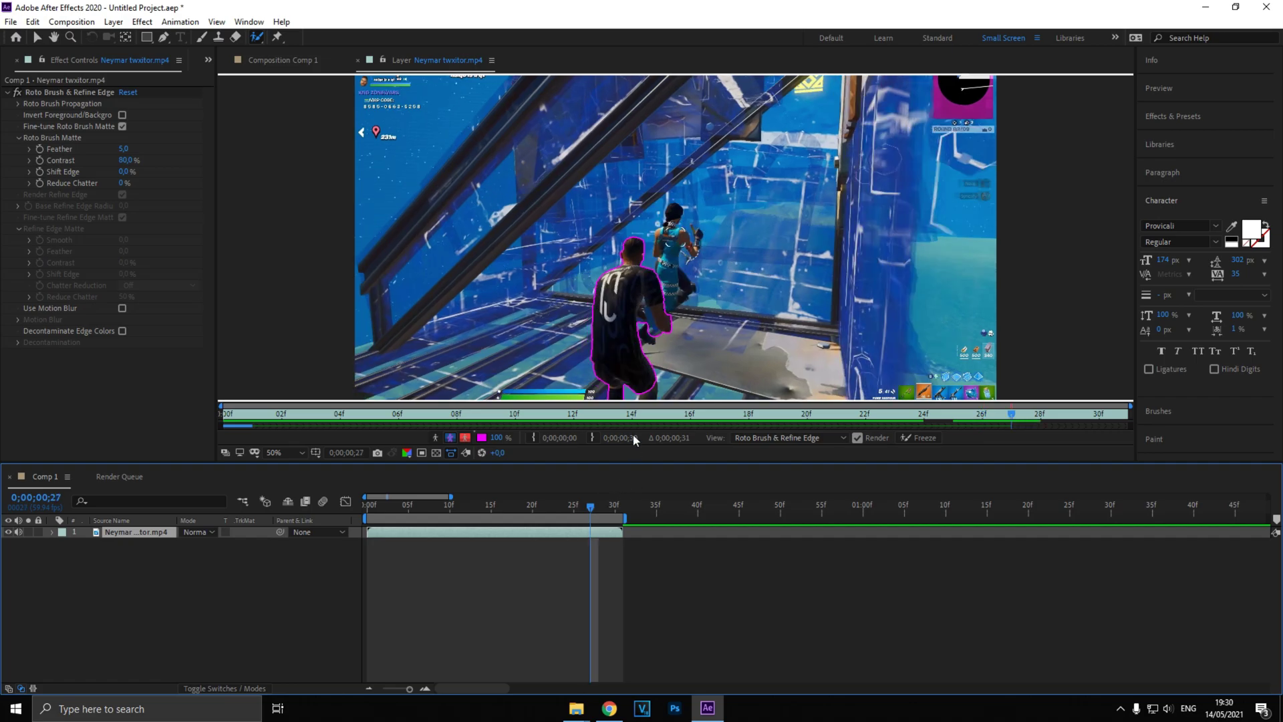
pyautogui.click(647, 392)
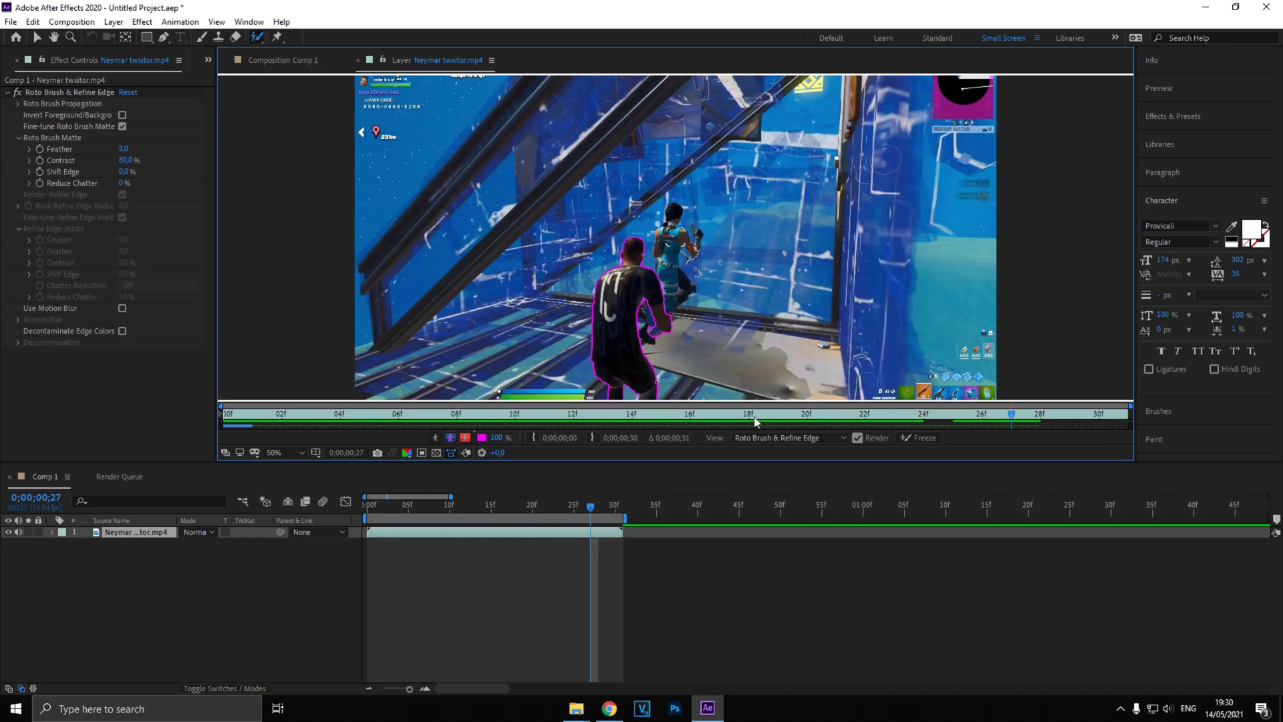
pyautogui.moveTo(589, 511); pyautogui.dragTo(603, 507)
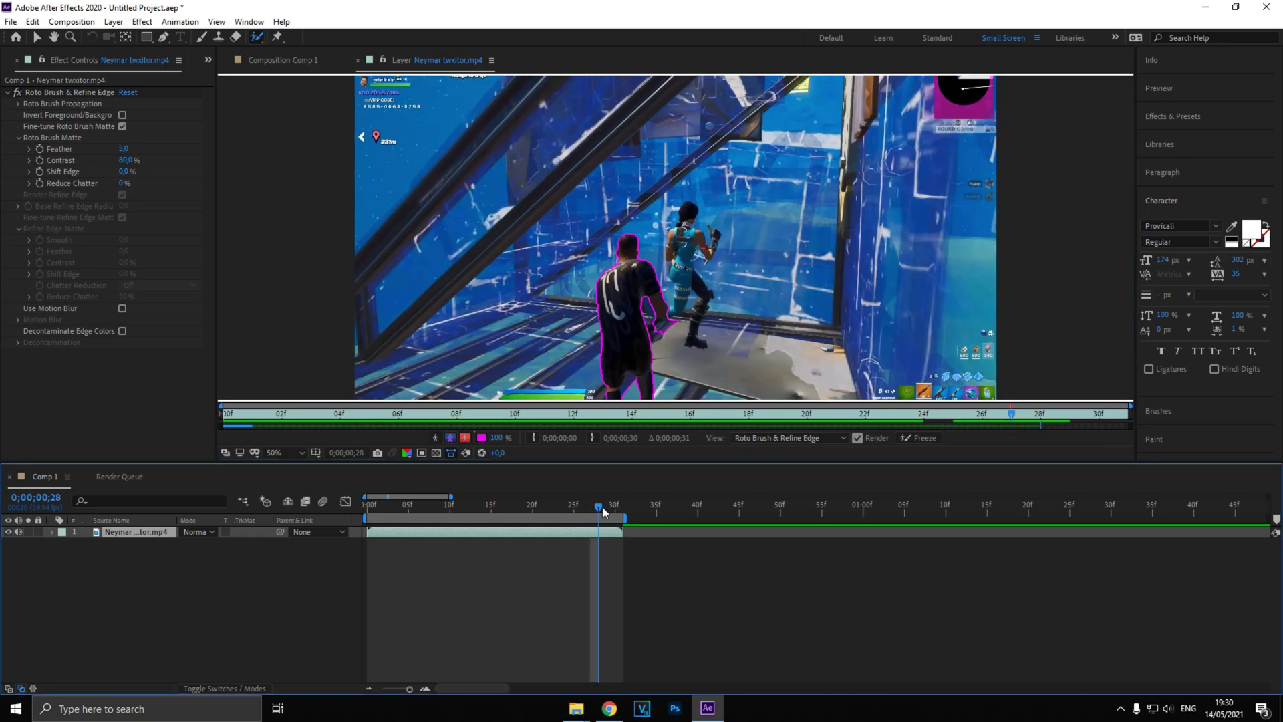
pyautogui.click(659, 327)
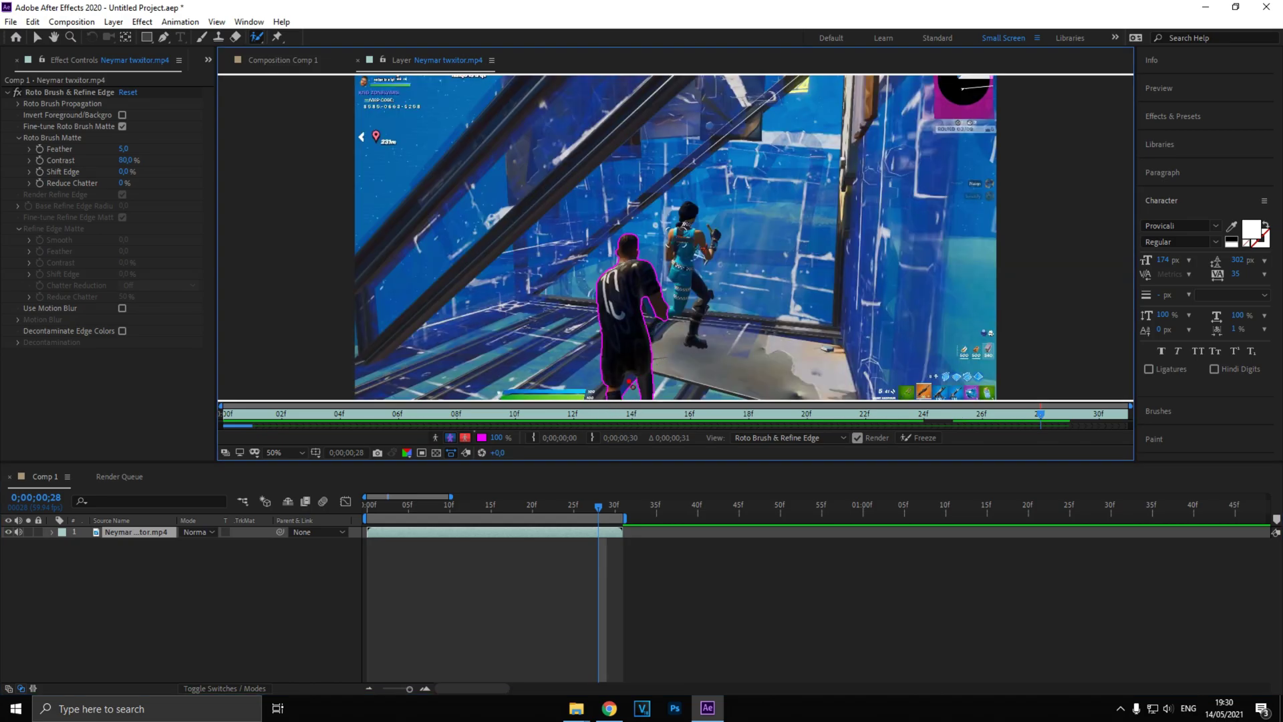
# Step: Touch up the character's legs in the matte at frame 29, and add the missing head while separating the enemy at frame 30
pyautogui.moveTo(601, 507); pyautogui.dragTo(607, 507)
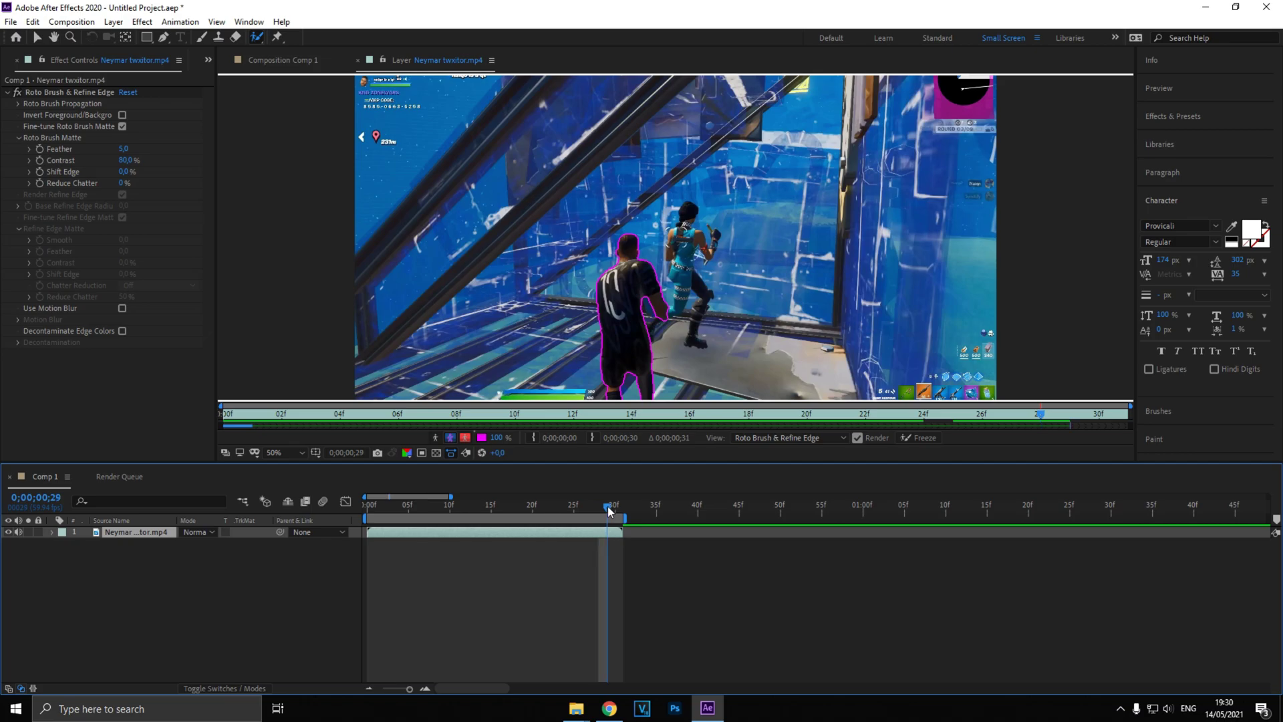
pyautogui.click(617, 389)
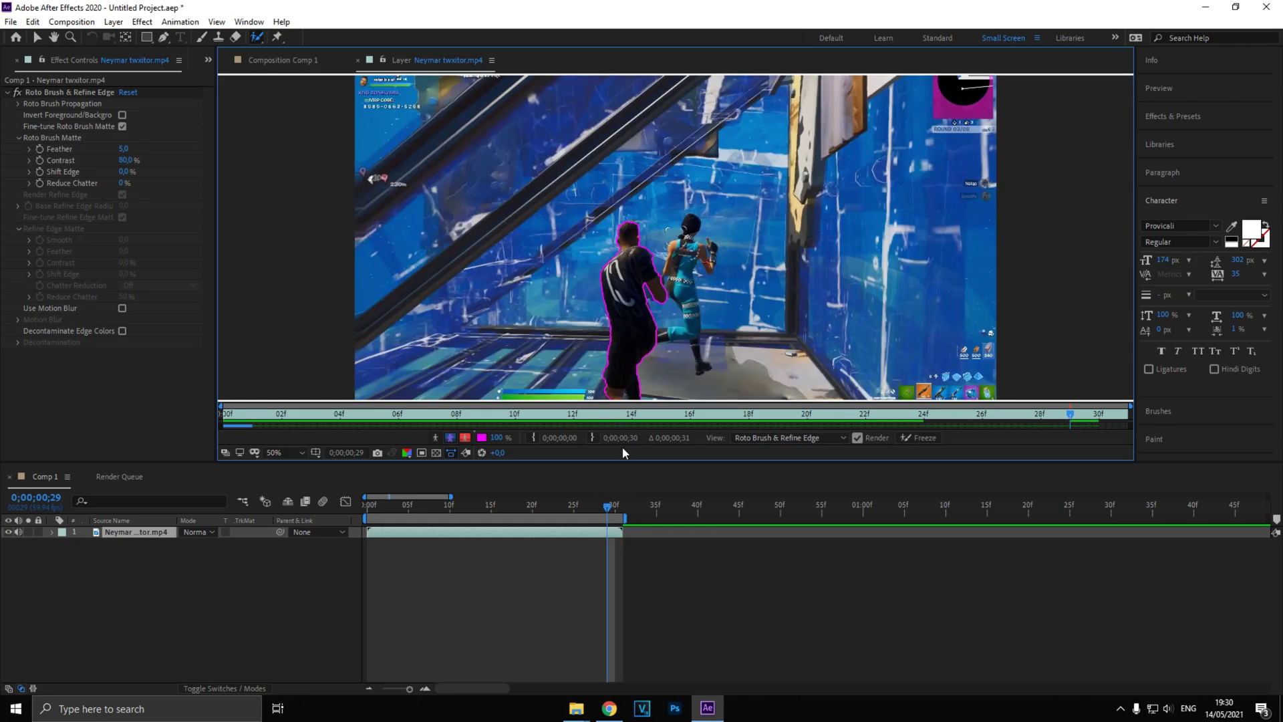
pyautogui.click(613, 510)
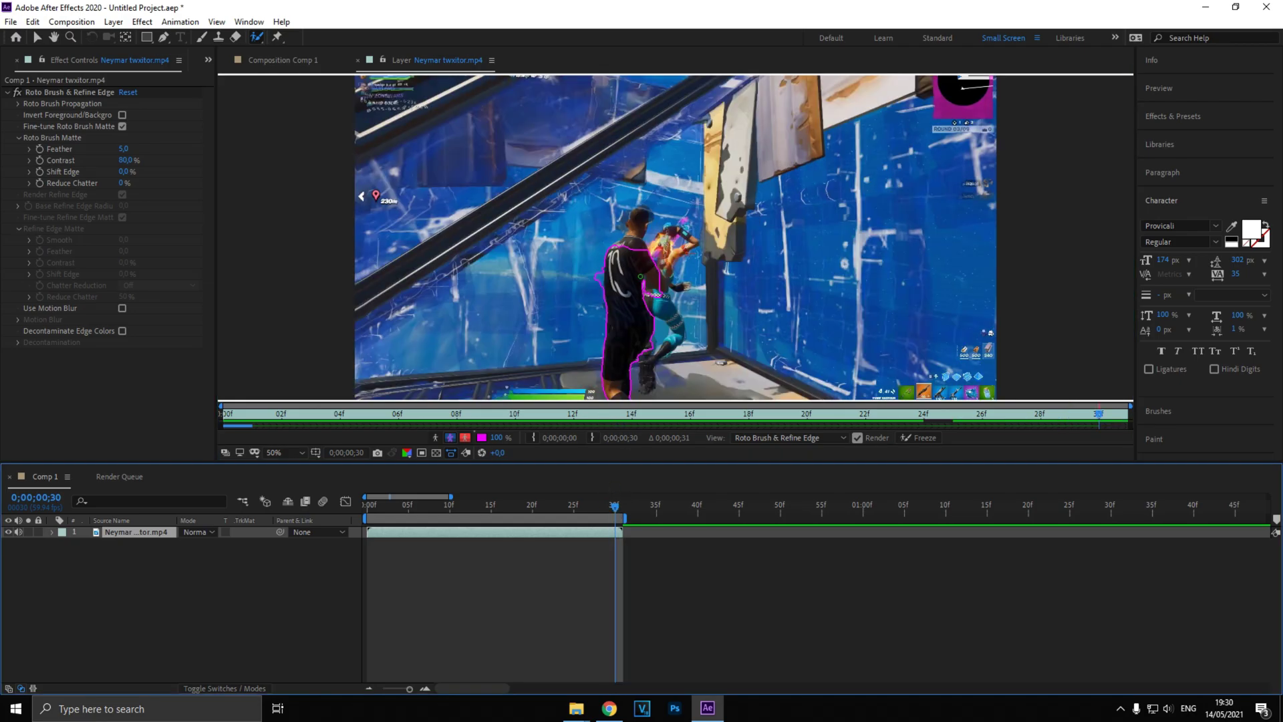
pyautogui.moveTo(641, 219); pyautogui.dragTo(638, 261)
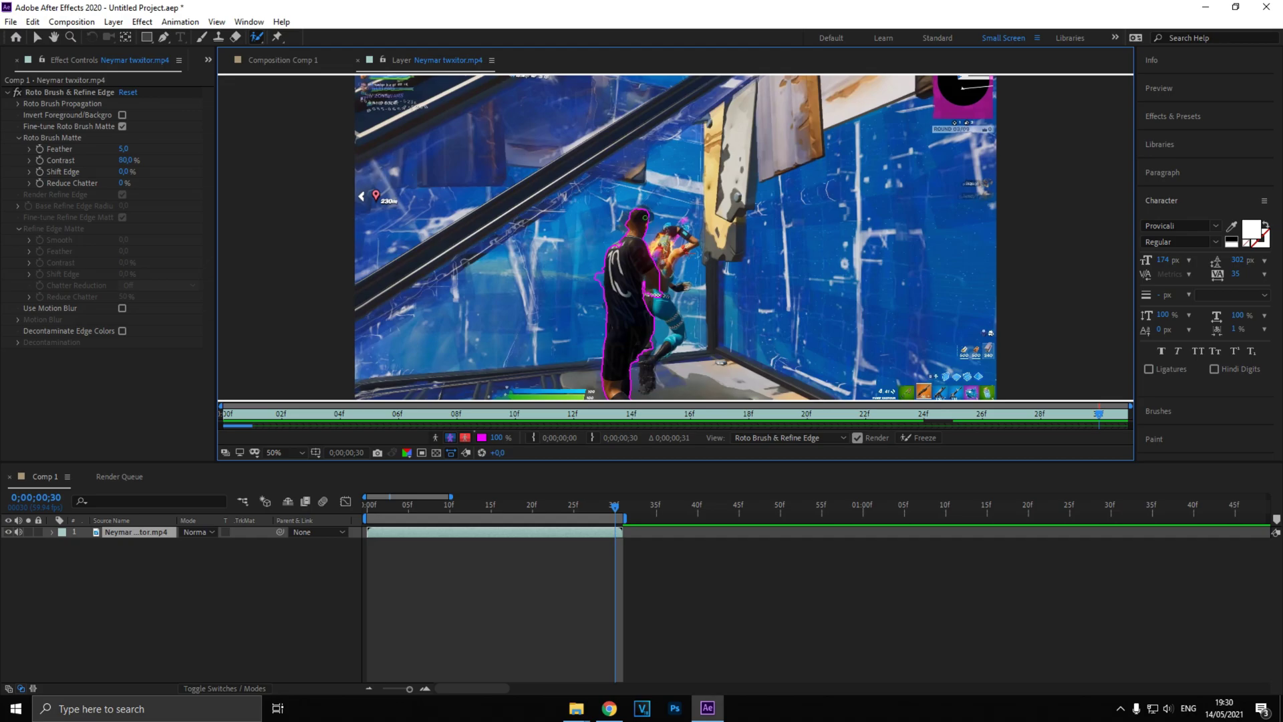
pyautogui.moveTo(654, 275); pyautogui.dragTo(663, 250)
# Step: Inspect the cut-out character in Comp 1 over the transparency grid at frames 0 and 1, and return to the layer view
pyautogui.moveTo(613, 508); pyautogui.dragTo(348, 513)
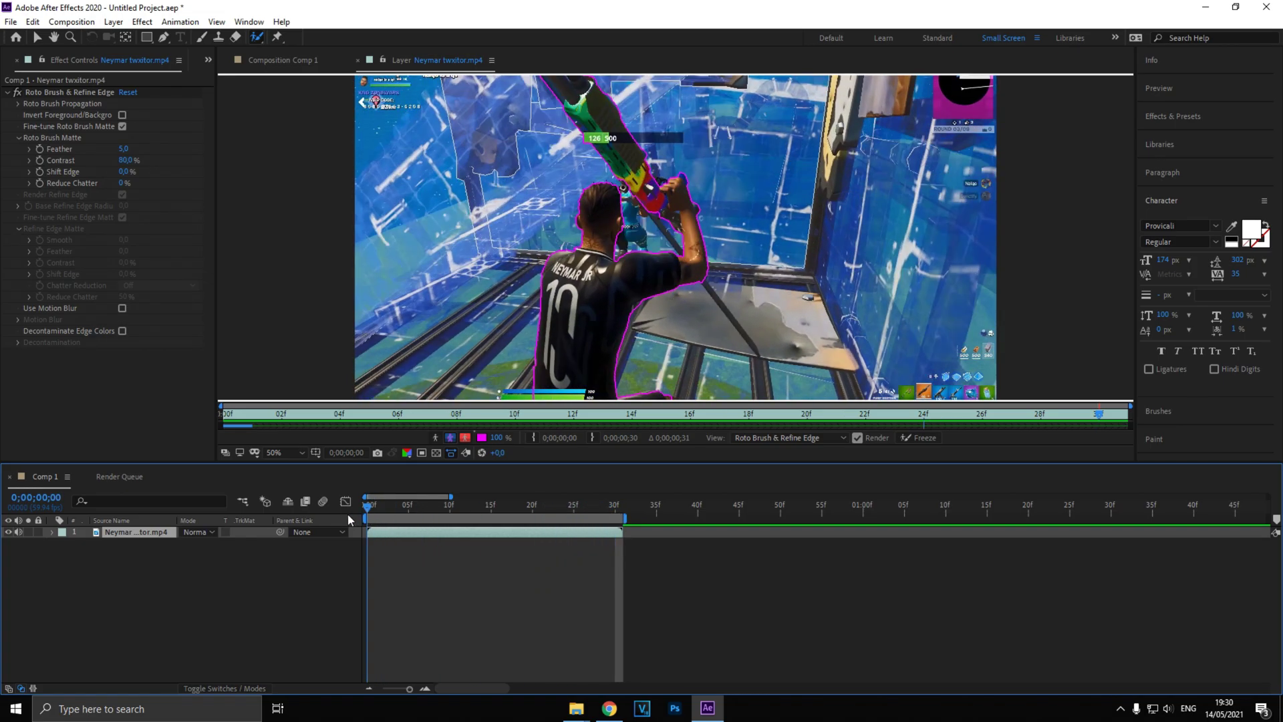
pyautogui.click(310, 61)
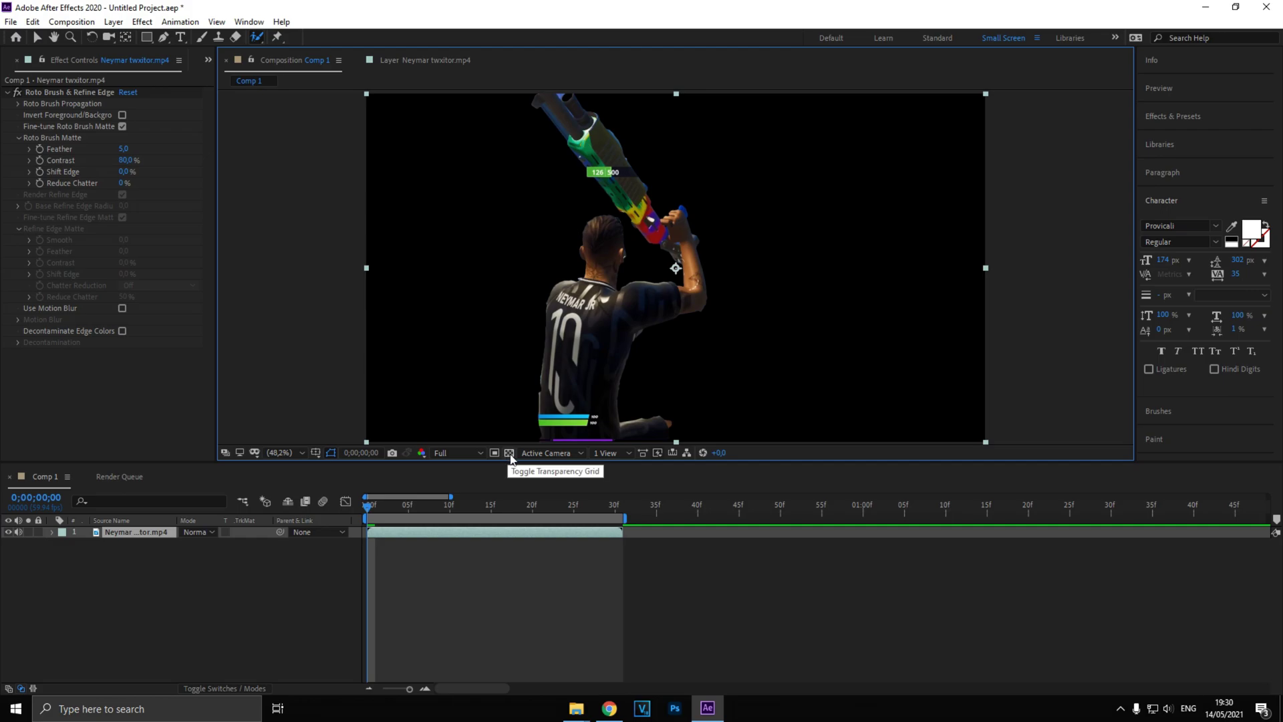
pyautogui.click(510, 453)
pyautogui.click(371, 512)
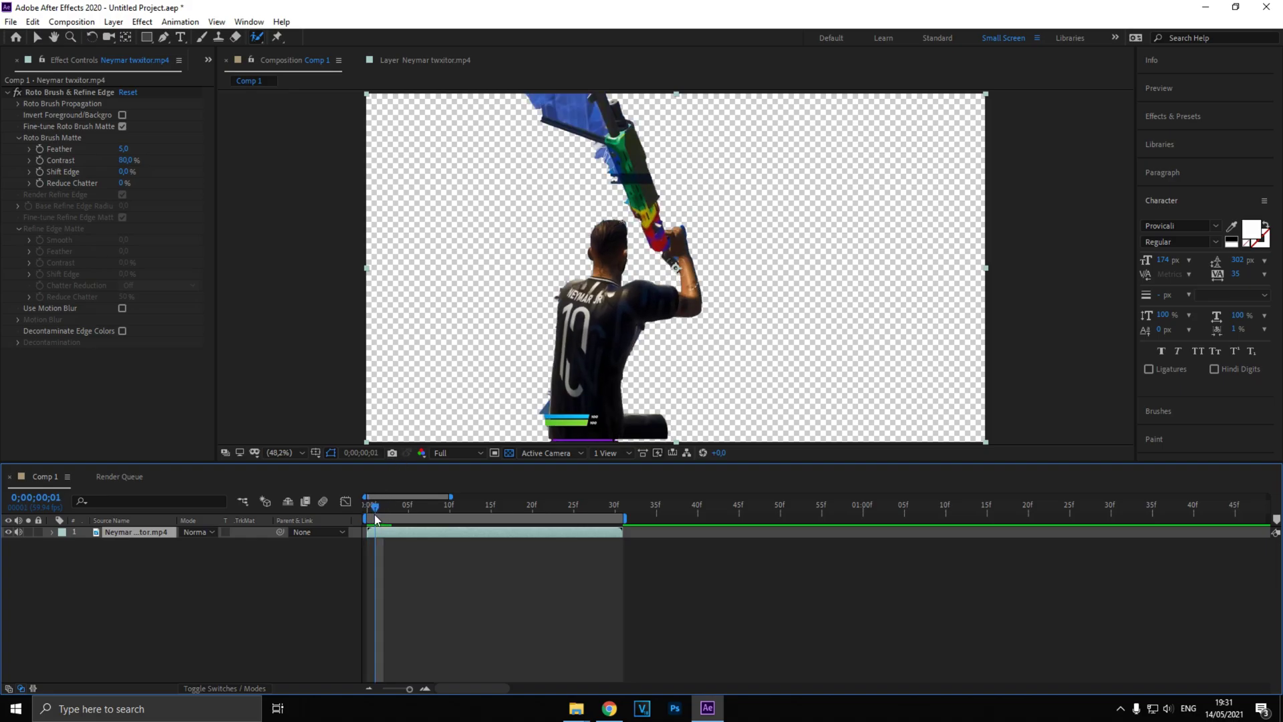
pyautogui.click(425, 59)
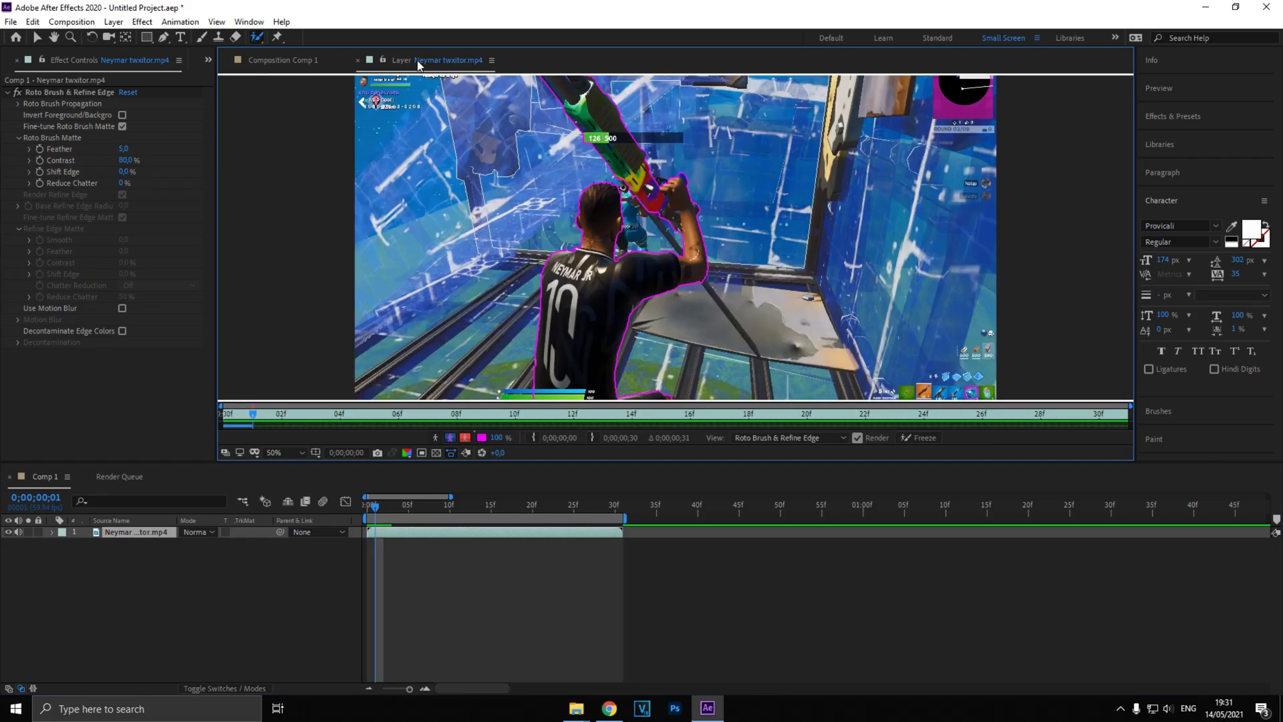
# Step: Remove the stray background areas beside the gun and the character's waist from the Roto Brush matte at frame 1, checking the cut-out in Comp 1
pyautogui.click(274, 60)
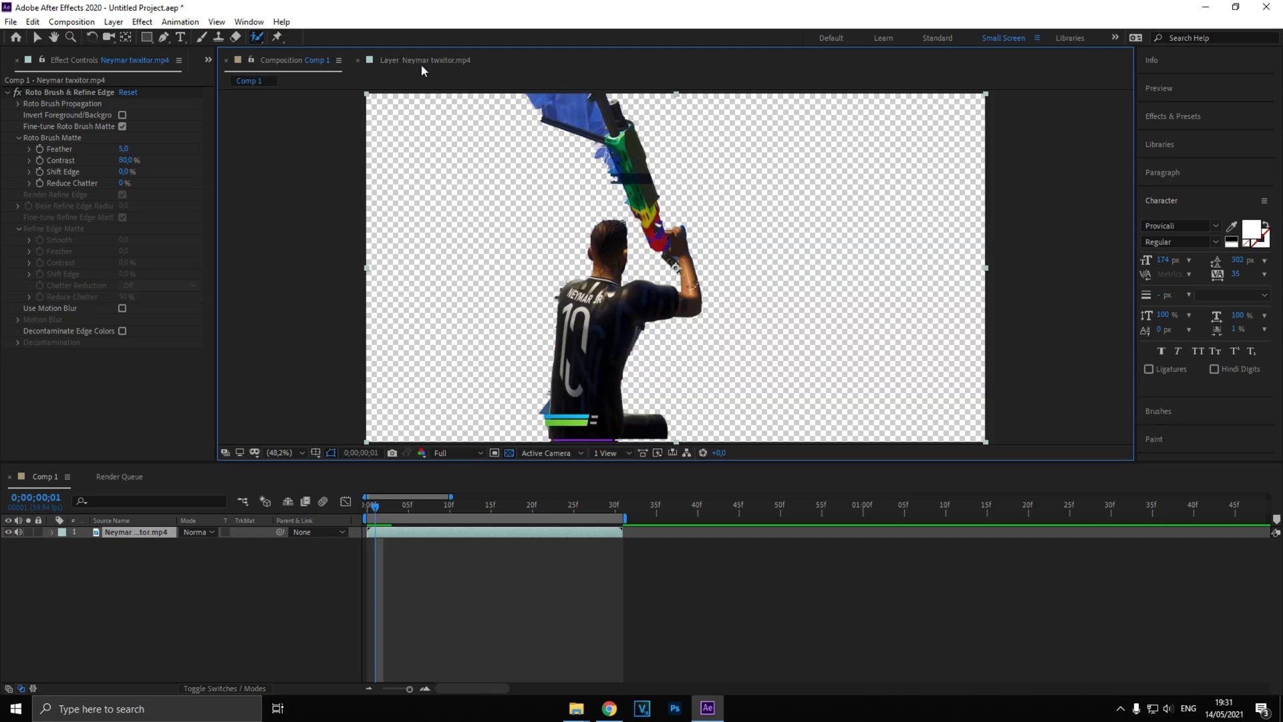
pyautogui.click(421, 64)
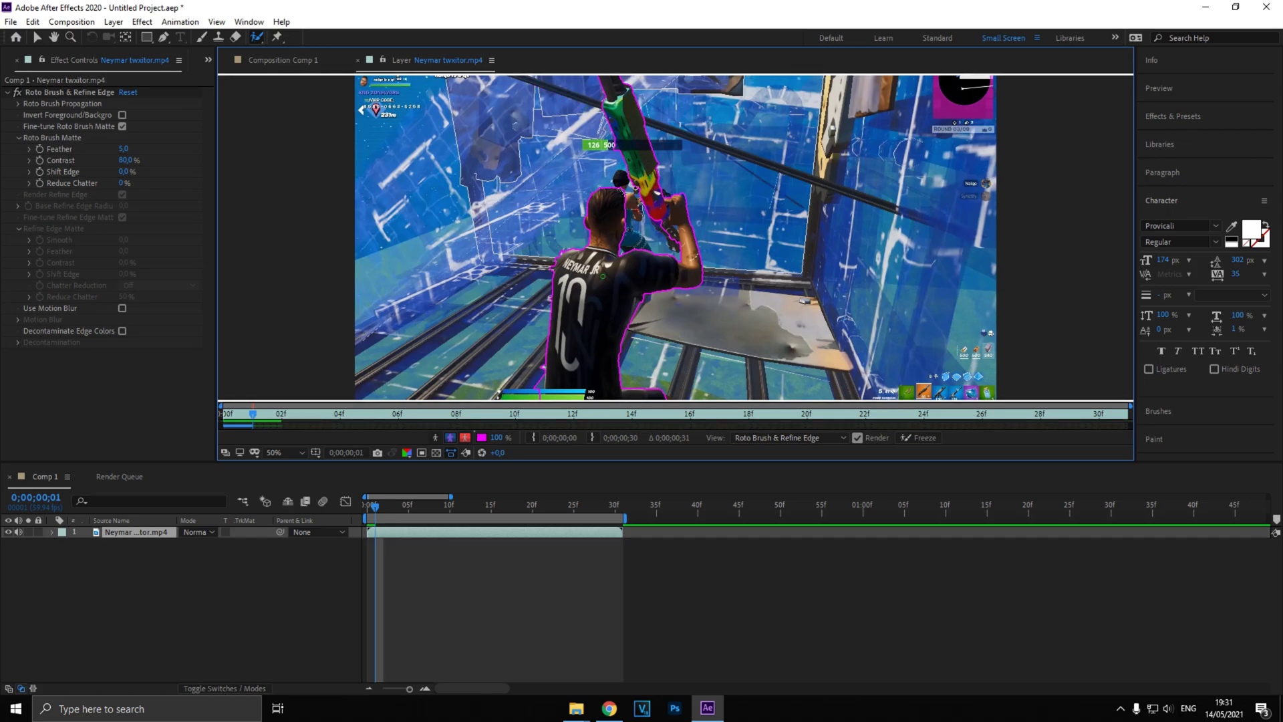
pyautogui.click(311, 61)
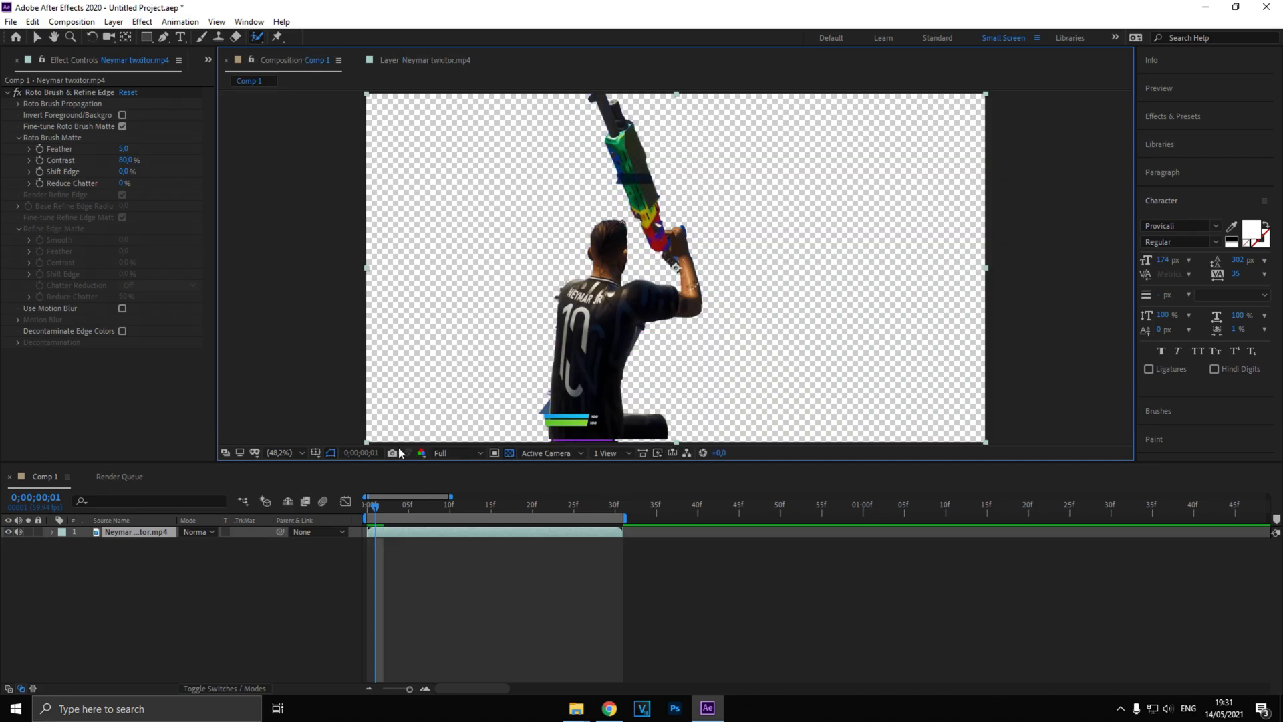
pyautogui.click(441, 61)
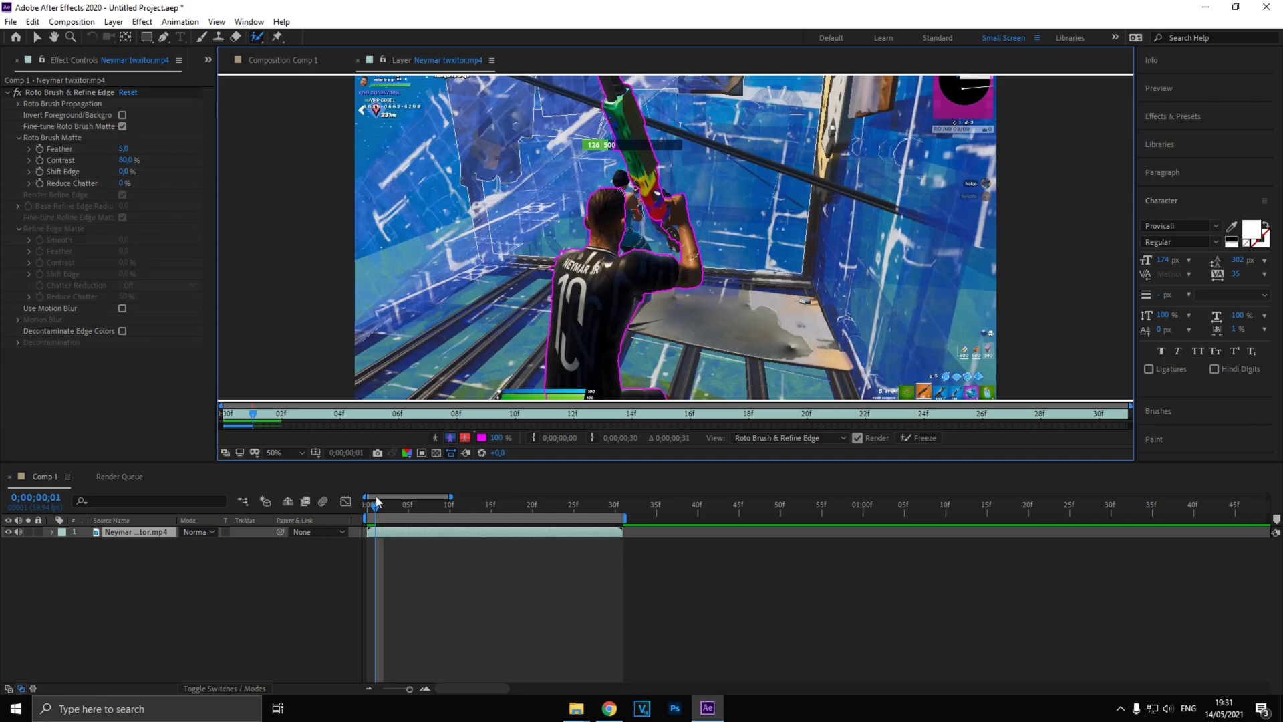
pyautogui.click(309, 60)
pyautogui.click(383, 513)
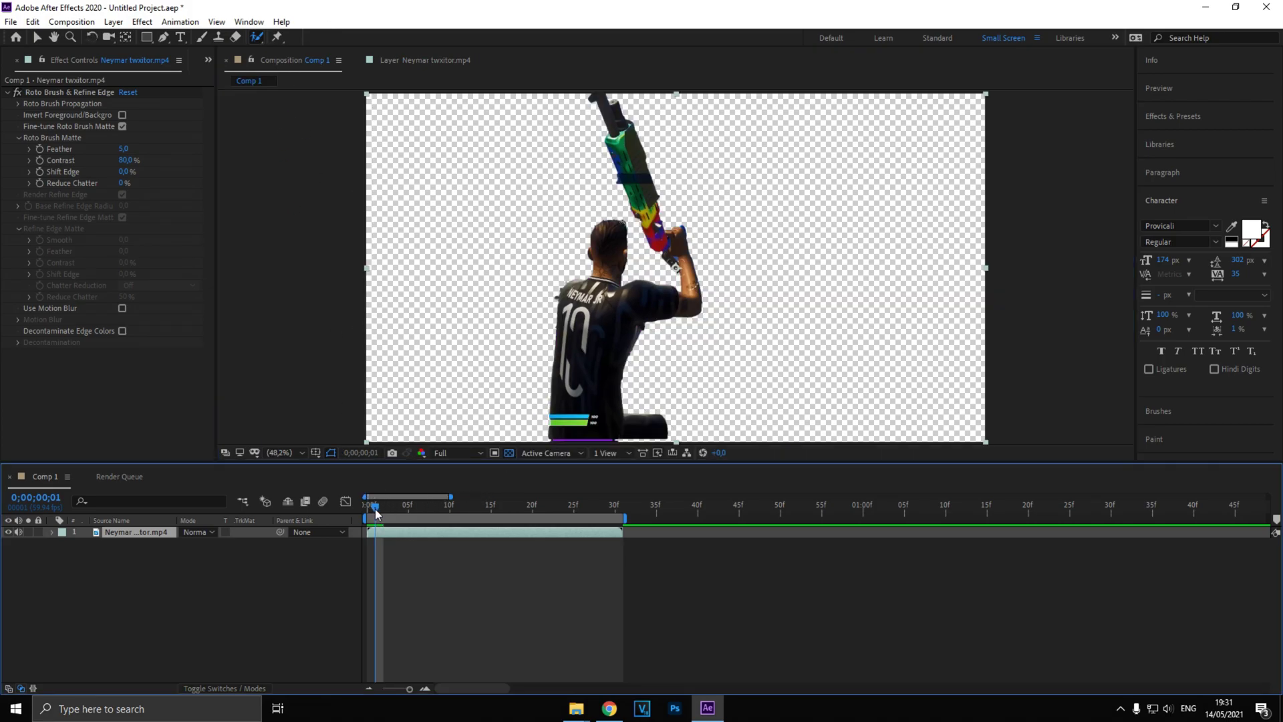
# Step: At frame 4, exclude the background beside the gun from the Roto Brush selection and paint the gun body back in
pyautogui.moveTo(382, 514); pyautogui.dragTo(401, 509)
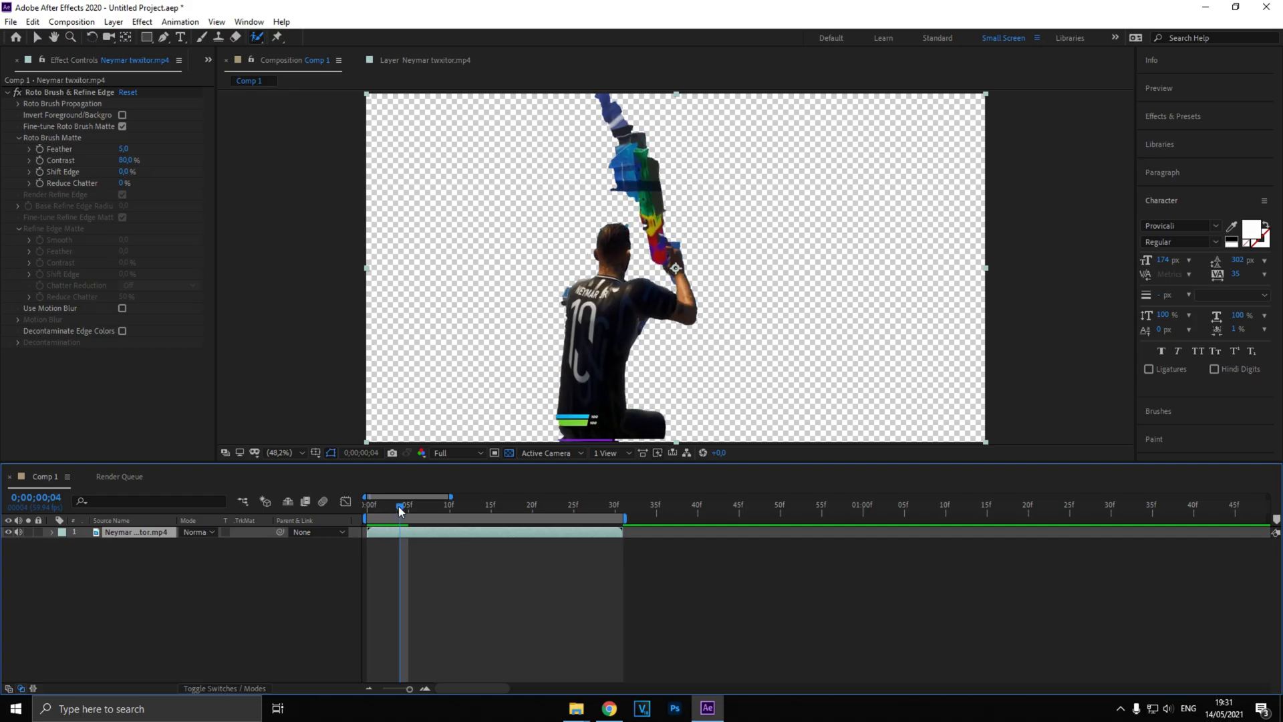
pyautogui.click(425, 61)
pyautogui.moveTo(627, 109); pyautogui.dragTo(622, 161)
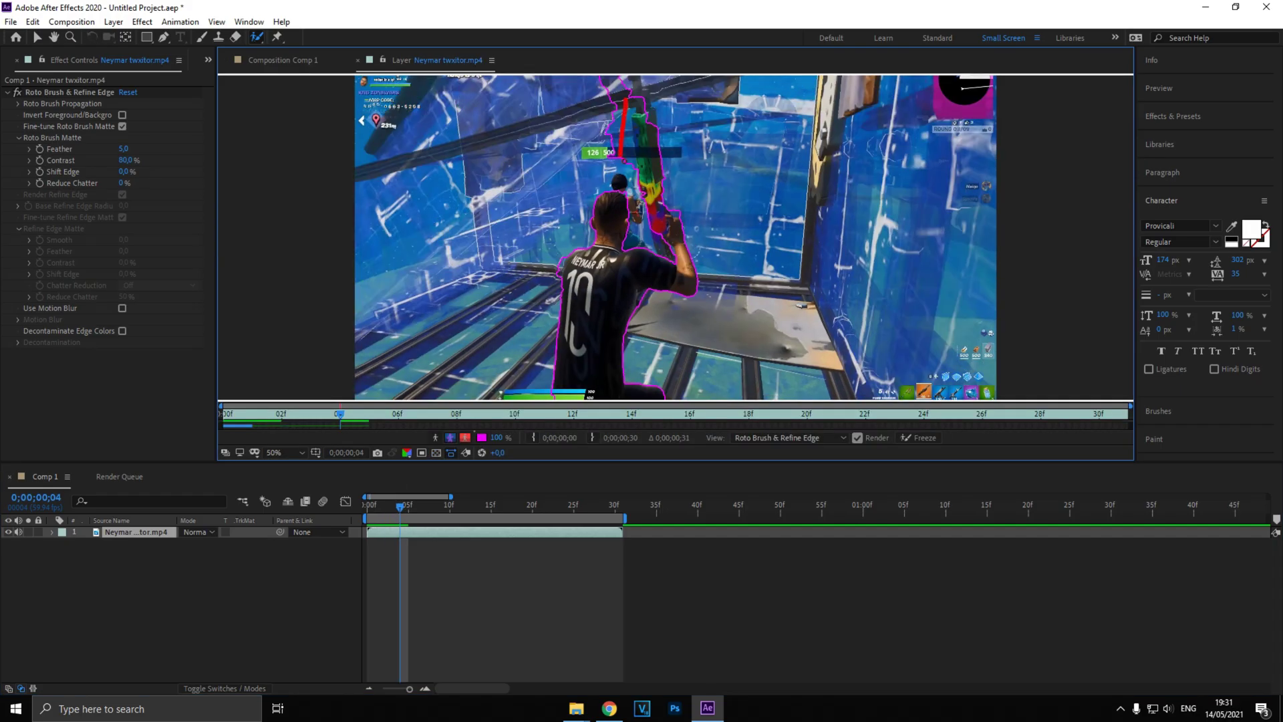
pyautogui.moveTo(613, 87); pyautogui.dragTo(609, 108)
pyautogui.moveTo(645, 119)
pyautogui.mouseDown()
pyautogui.moveTo(660, 192)
pyautogui.moveTo(648, 191)
pyautogui.mouseUp()
pyautogui.click(289, 60)
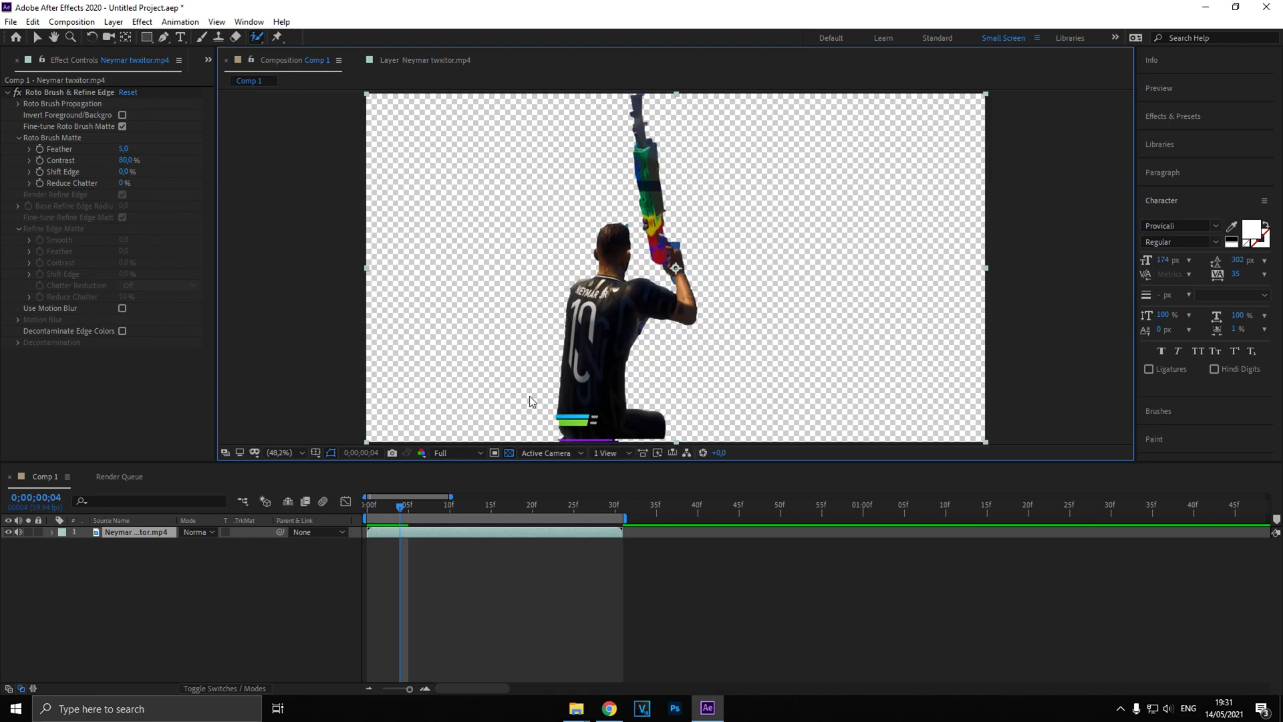
# Step: Clean up the matte at frame 20, excluding the stray area above the gun barrel and the bits above the character's head
pyautogui.moveTo(401, 509); pyautogui.dragTo(495, 520)
pyautogui.moveTo(517, 525); pyautogui.dragTo(539, 527)
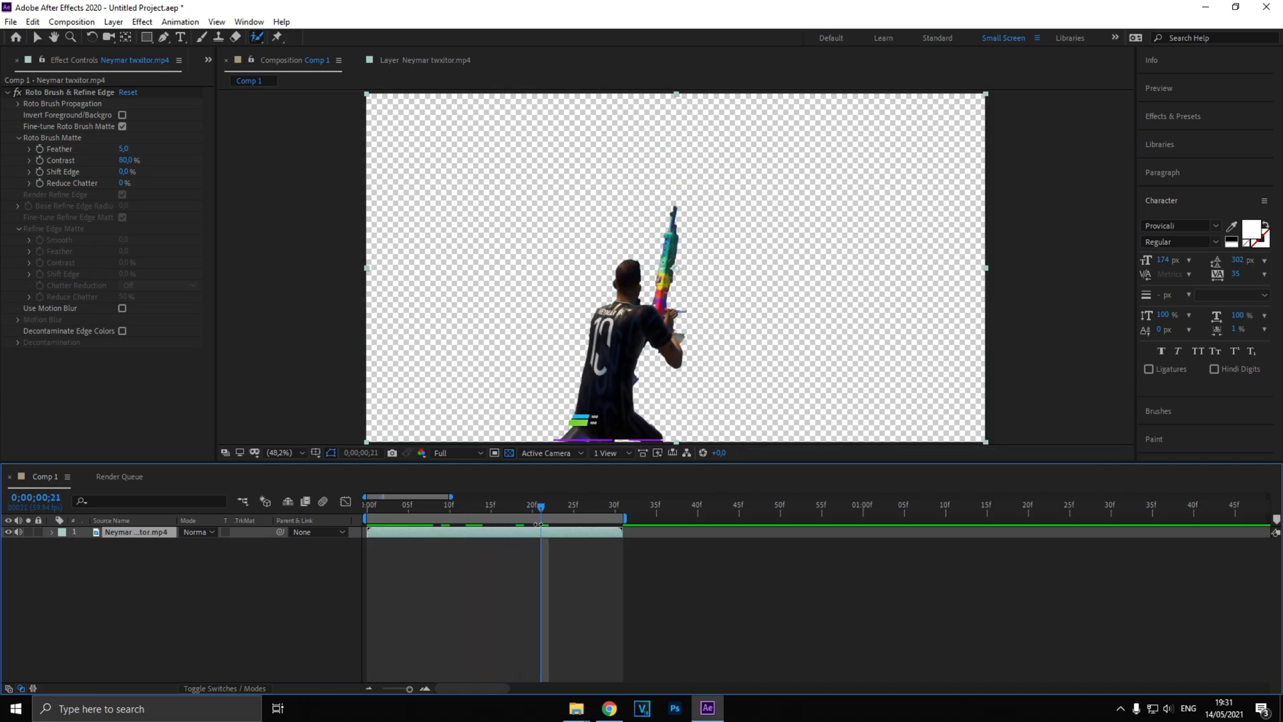
pyautogui.click(530, 519)
pyautogui.click(401, 59)
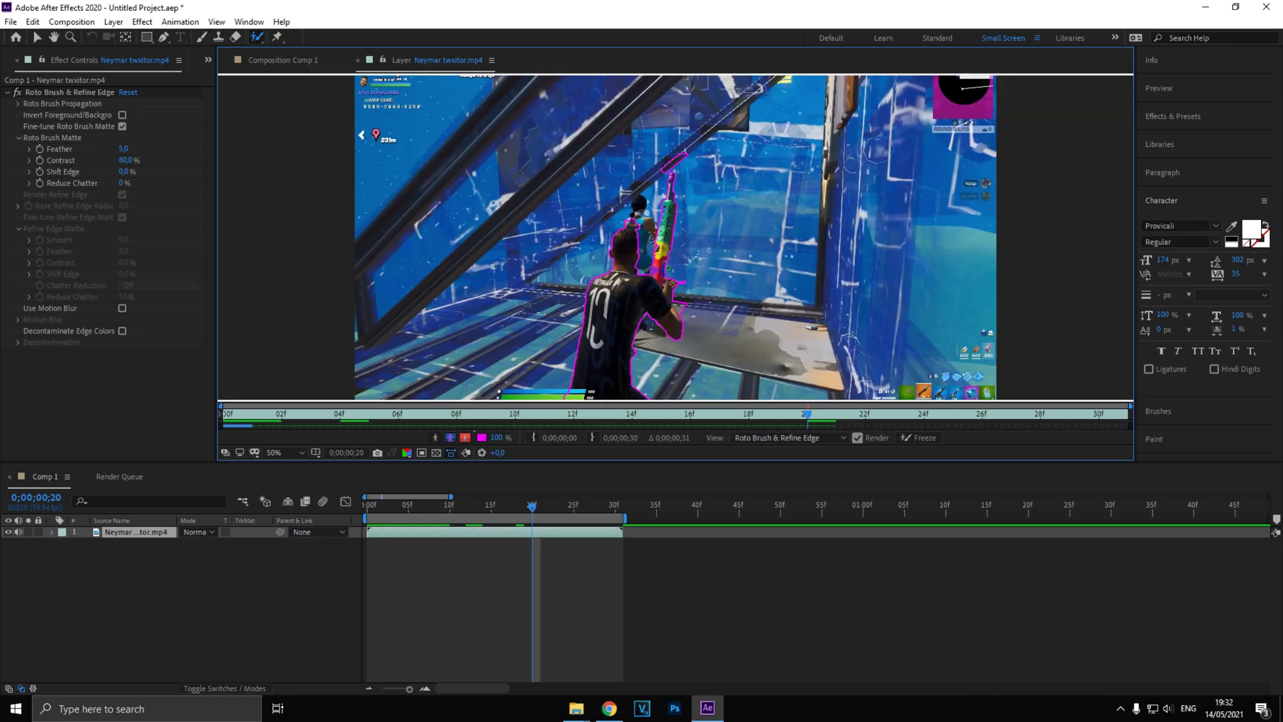
pyautogui.moveTo(666, 166); pyautogui.dragTo(689, 146)
pyautogui.click(302, 60)
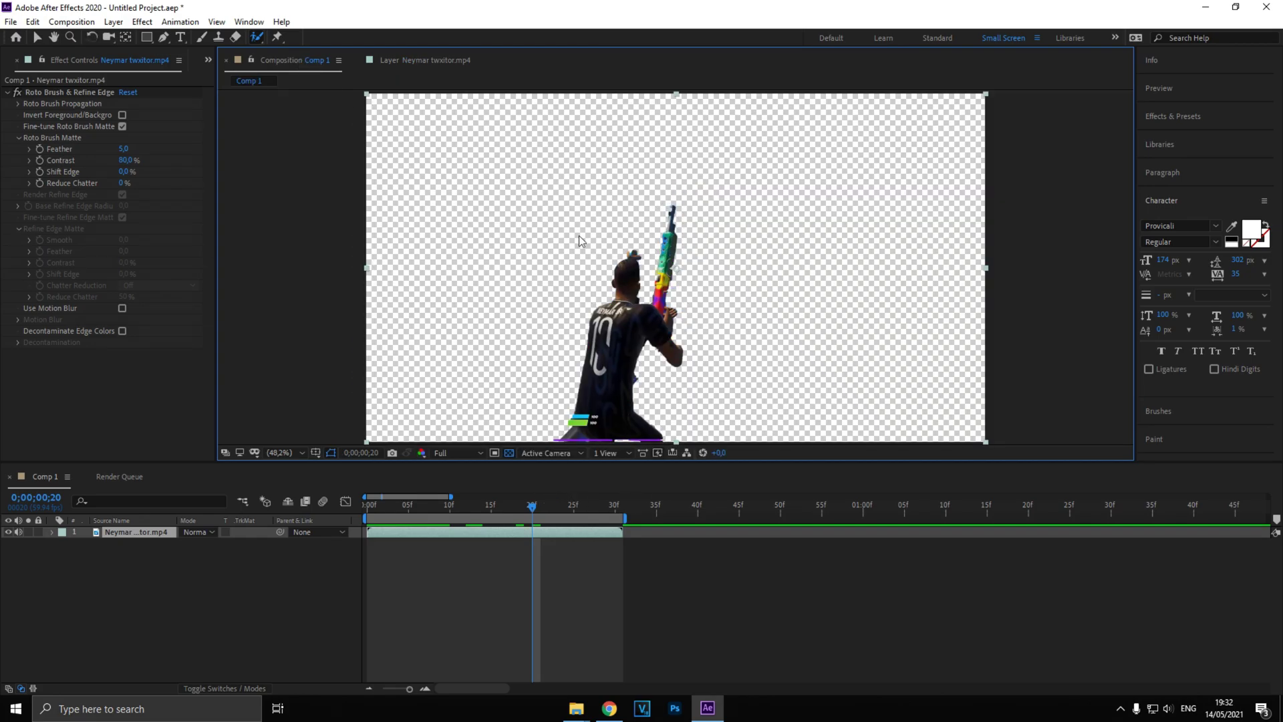
pyautogui.click(371, 57)
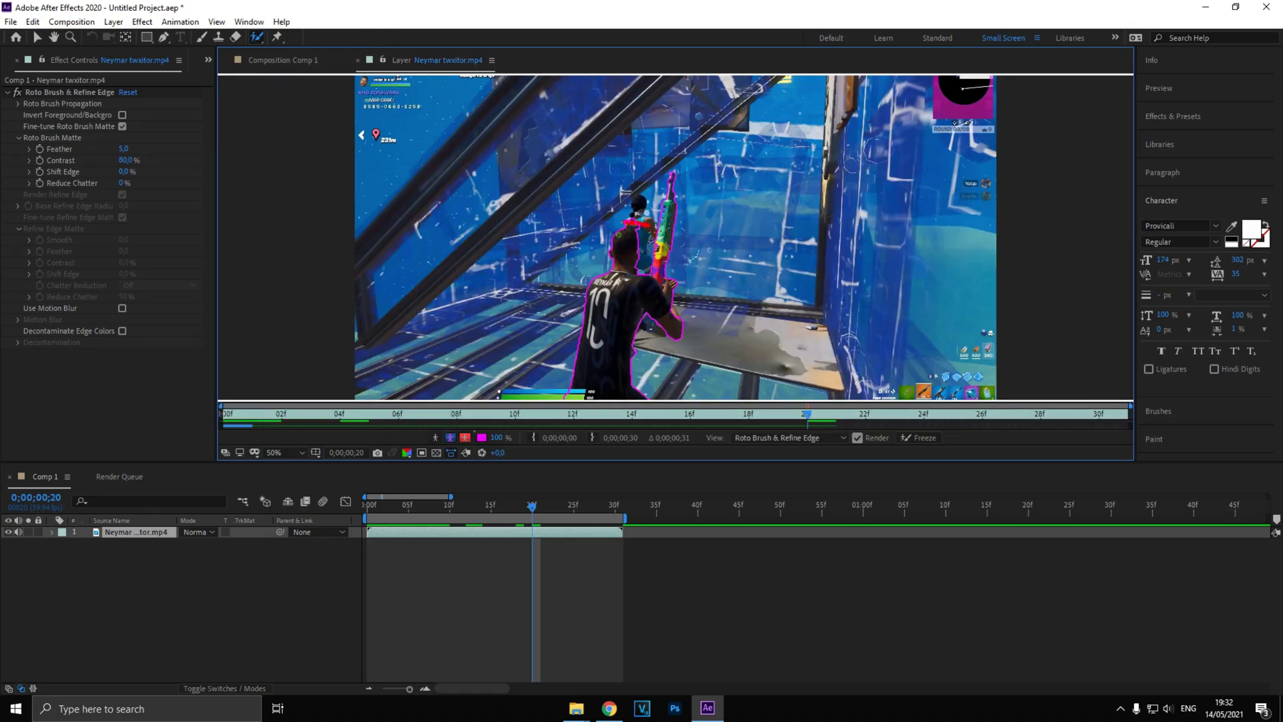
pyautogui.click(274, 62)
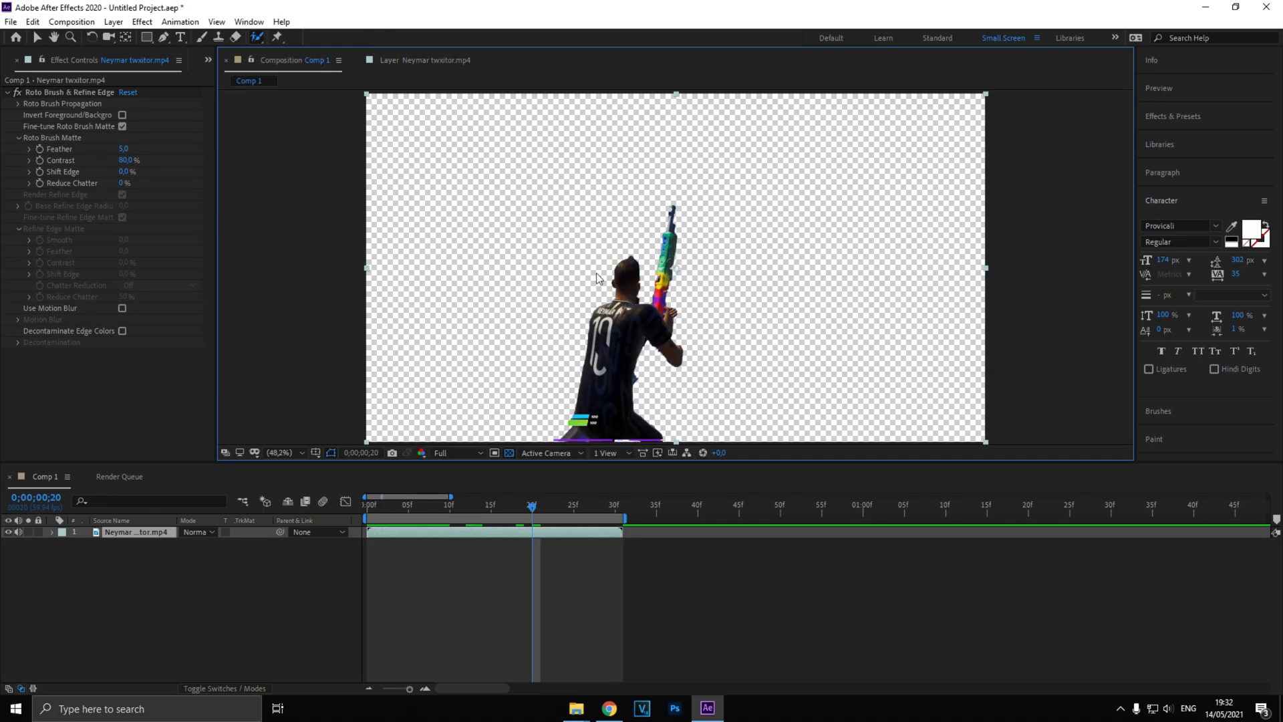
# Step: Exclude the stray enemy piece above the character's head from the matte at frame 24 and check the cut-out in Comp 1
pyautogui.moveTo(533, 511); pyautogui.dragTo(566, 511)
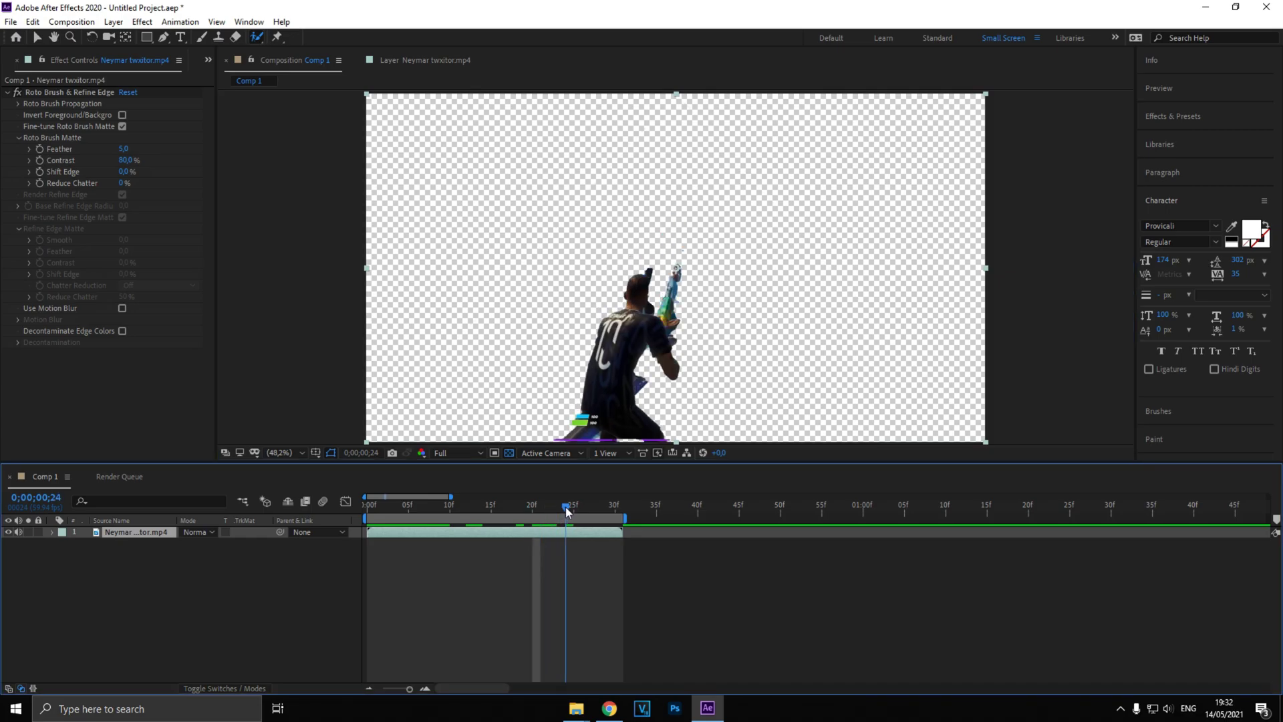
pyautogui.doubleClick(695, 257)
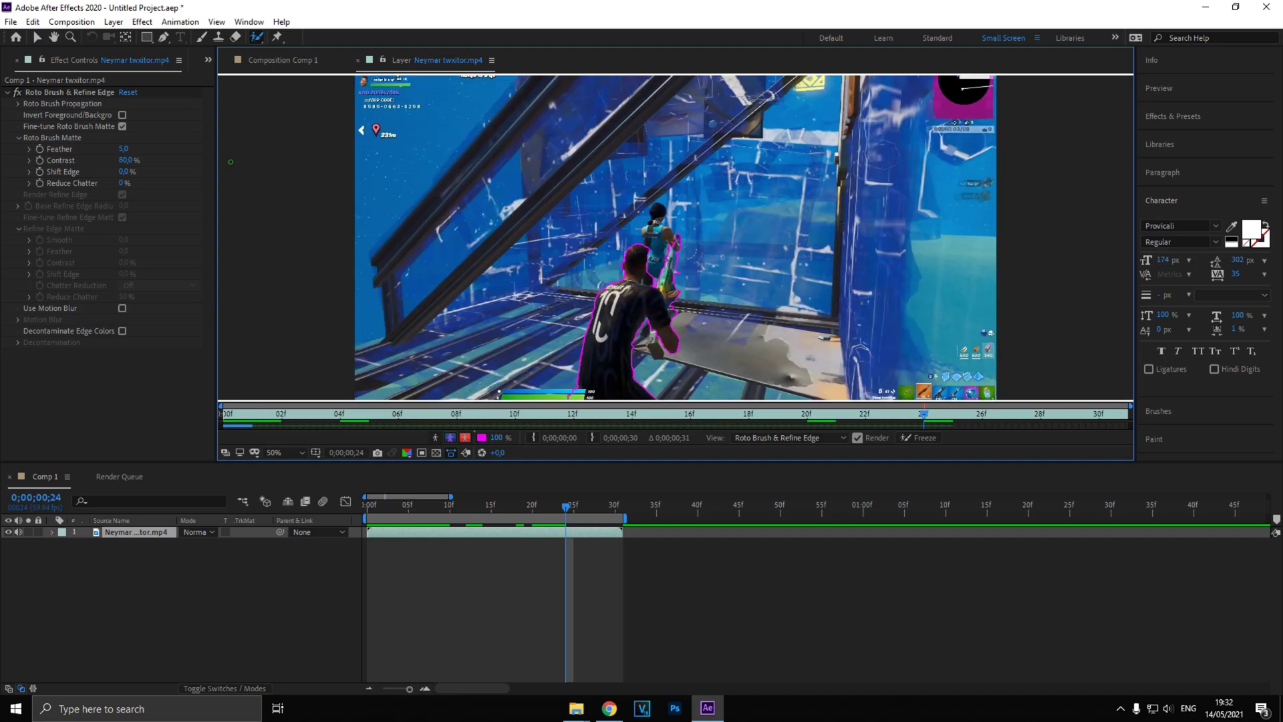
pyautogui.click(268, 60)
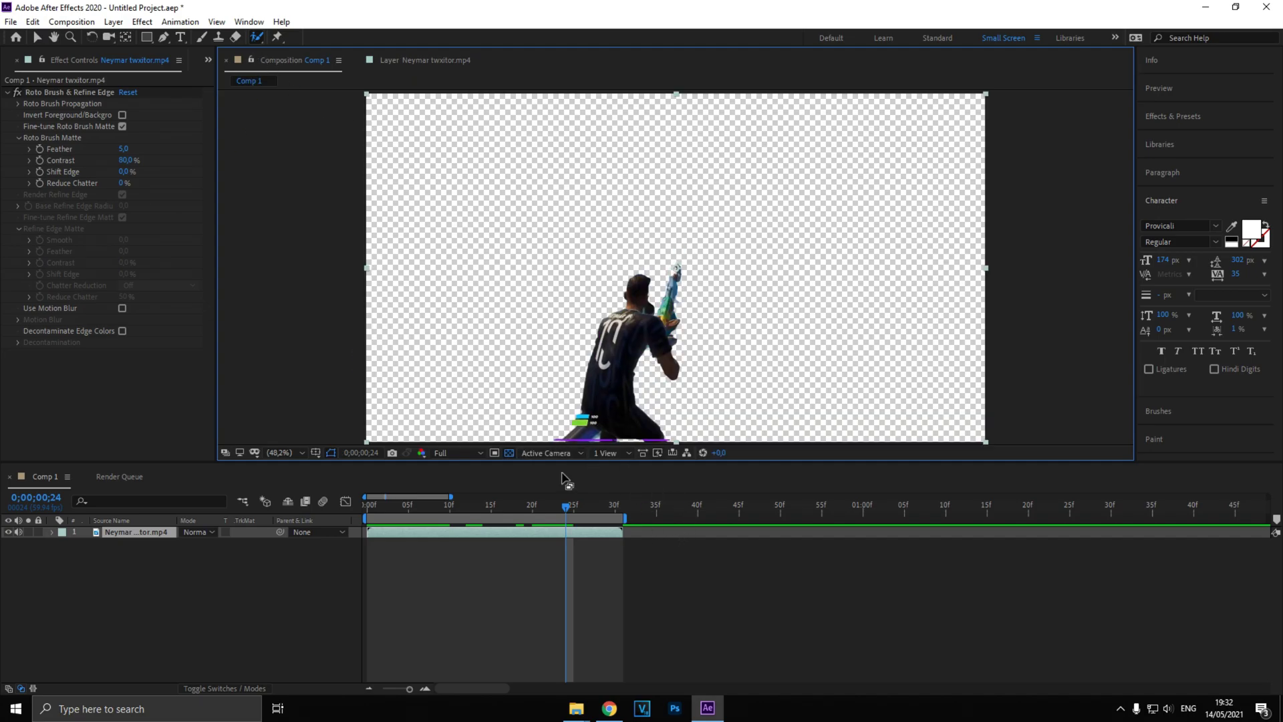
pyautogui.click(418, 60)
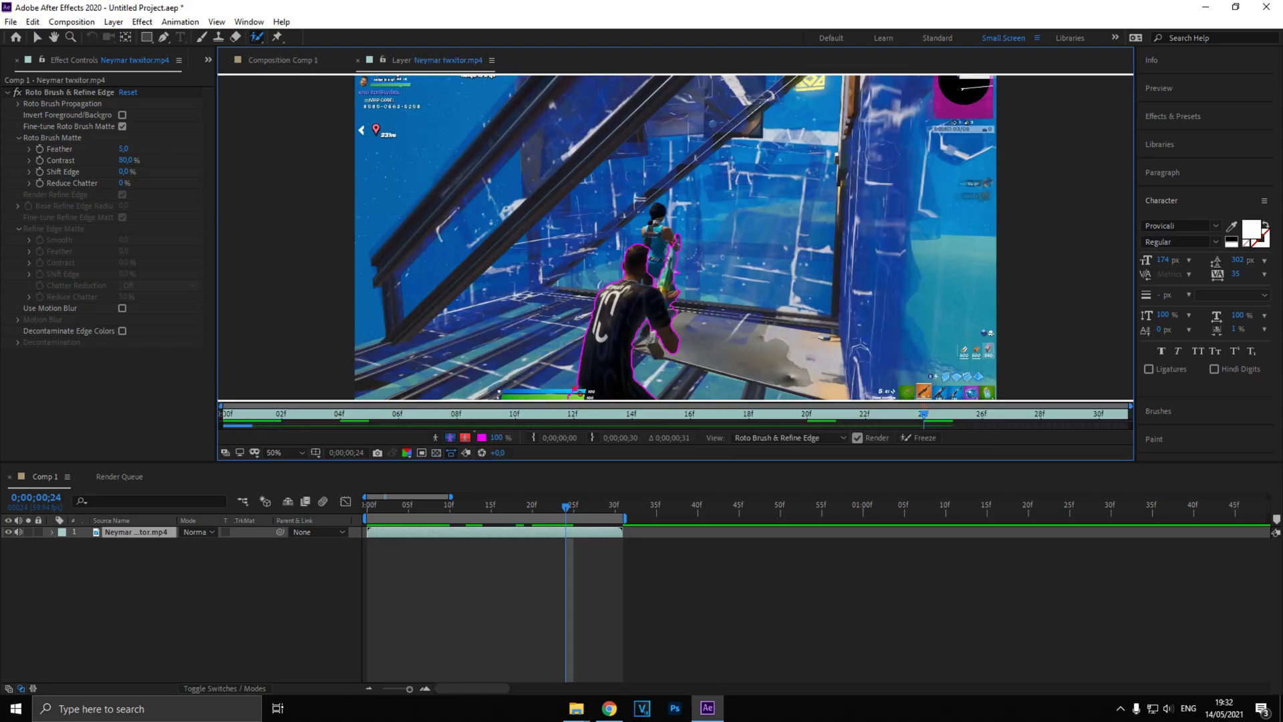
pyautogui.click(271, 59)
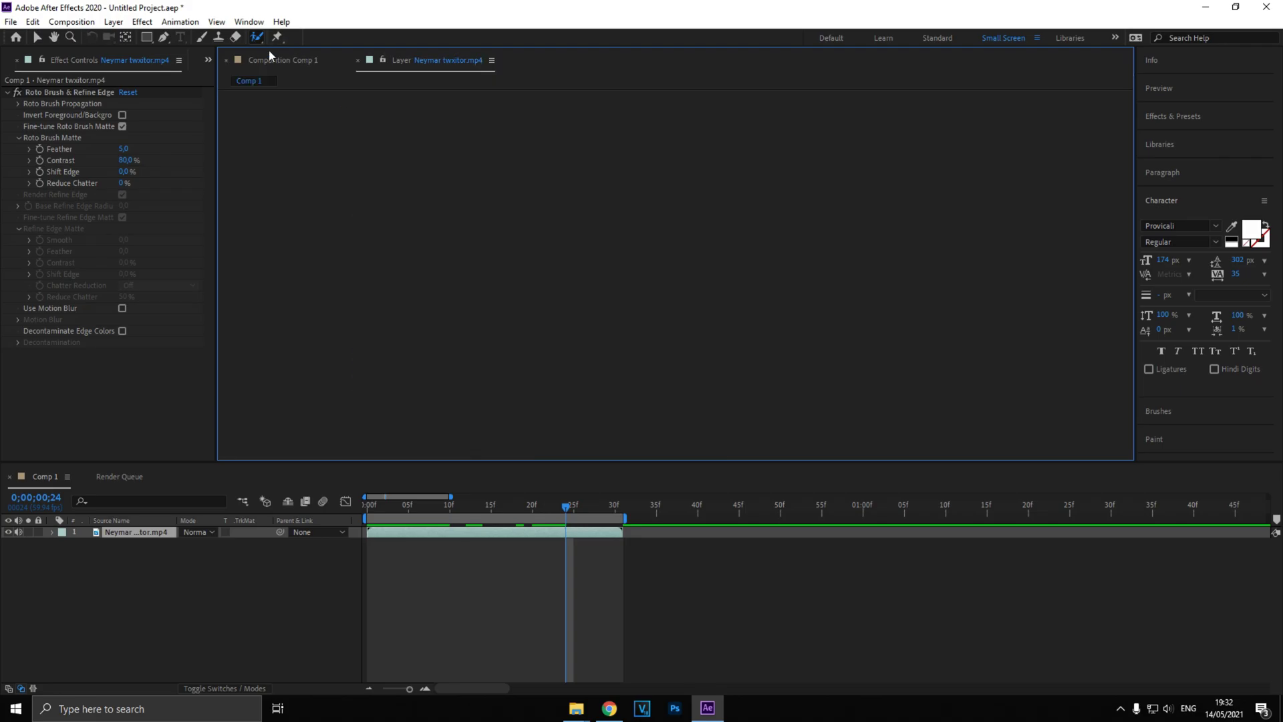
# Step: Adjust the Roto Brush selection around the enemy and gun area at frame 25, and view the cut-out in Comp 1
pyautogui.moveTo(575, 511)
pyautogui.mouseDown()
pyautogui.moveTo(598, 512)
pyautogui.moveTo(573, 514)
pyautogui.mouseUp()
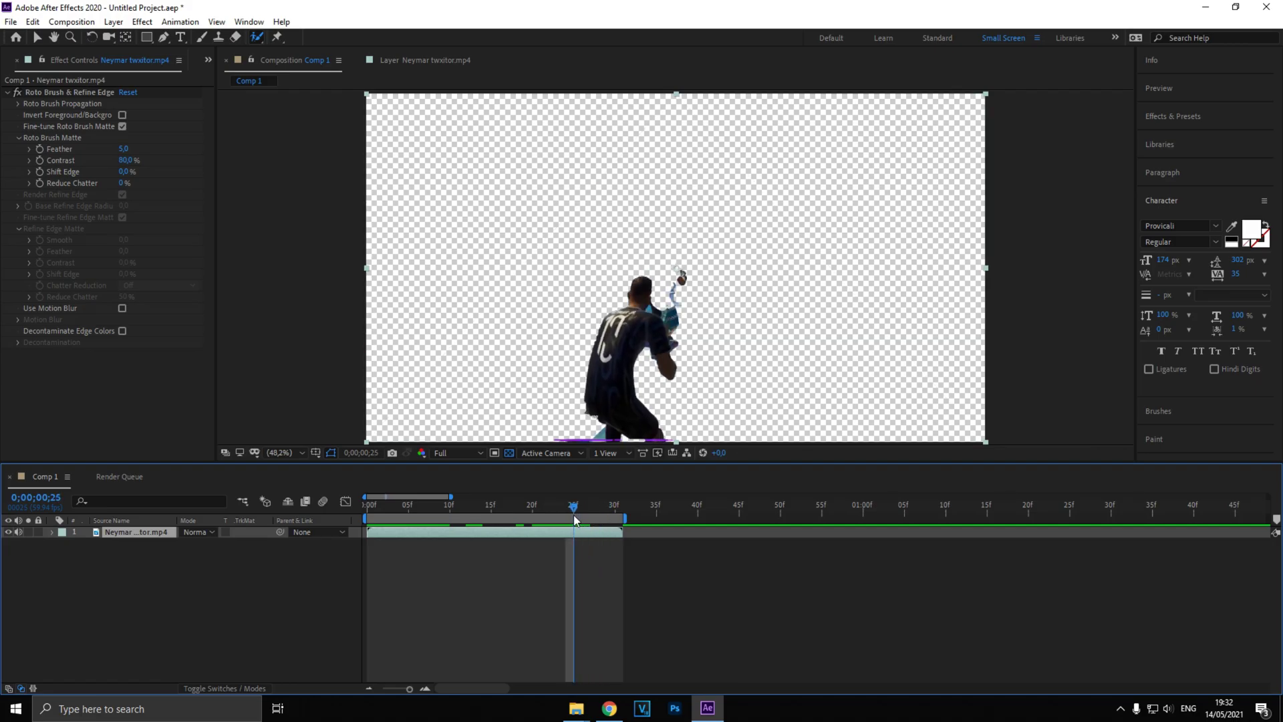
pyautogui.click(416, 60)
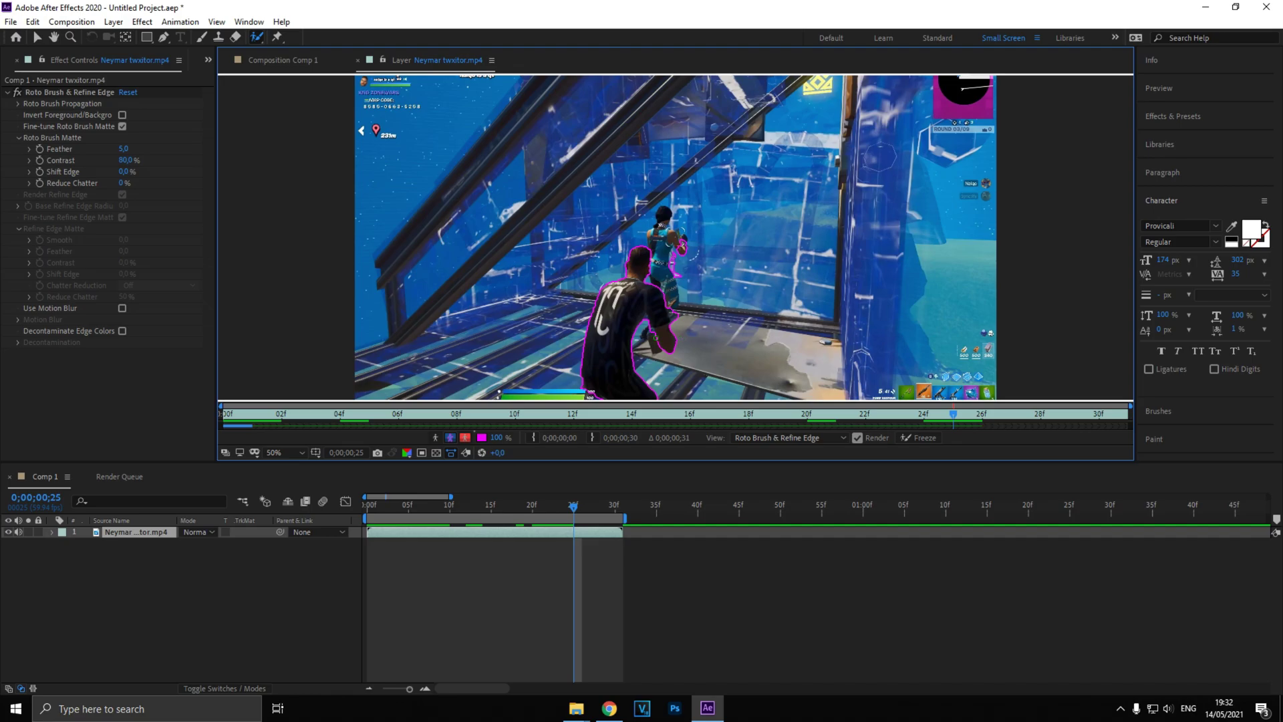
pyautogui.moveTo(677, 312); pyautogui.dragTo(681, 334)
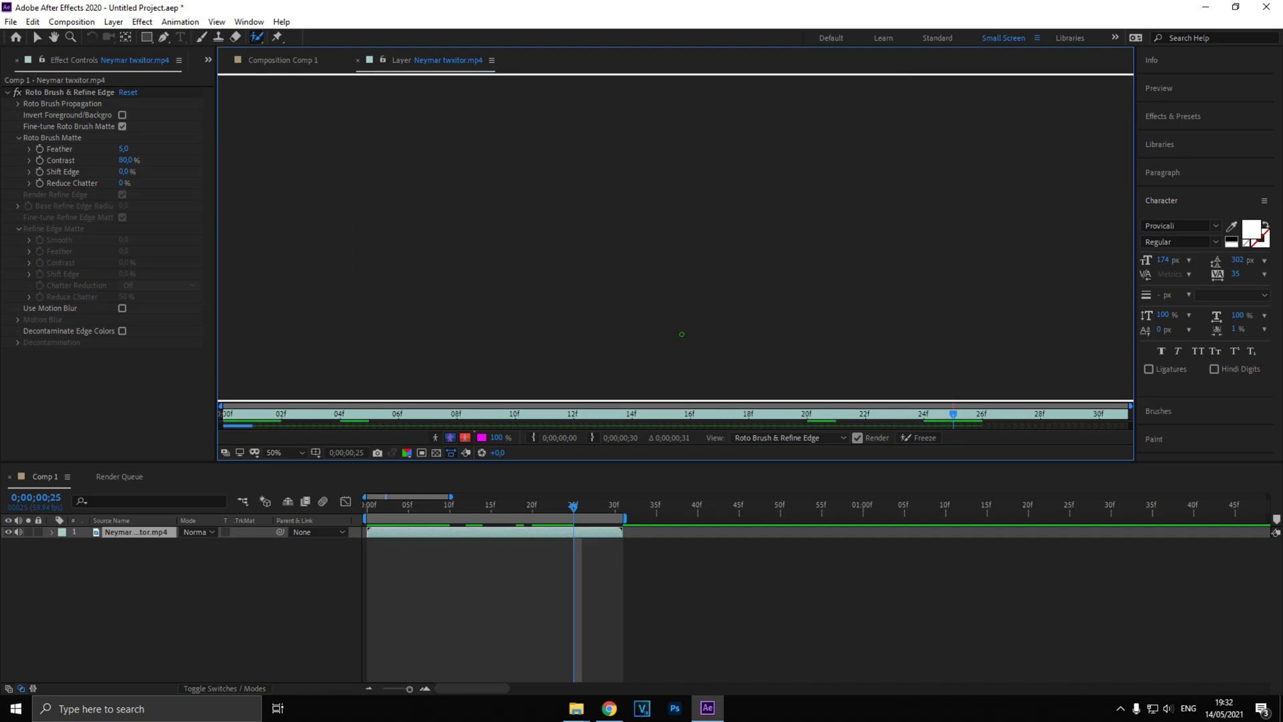
pyautogui.moveTo(692, 268)
pyautogui.mouseDown()
pyautogui.moveTo(679, 252)
pyautogui.moveTo(691, 249)
pyautogui.mouseUp()
pyautogui.click(295, 59)
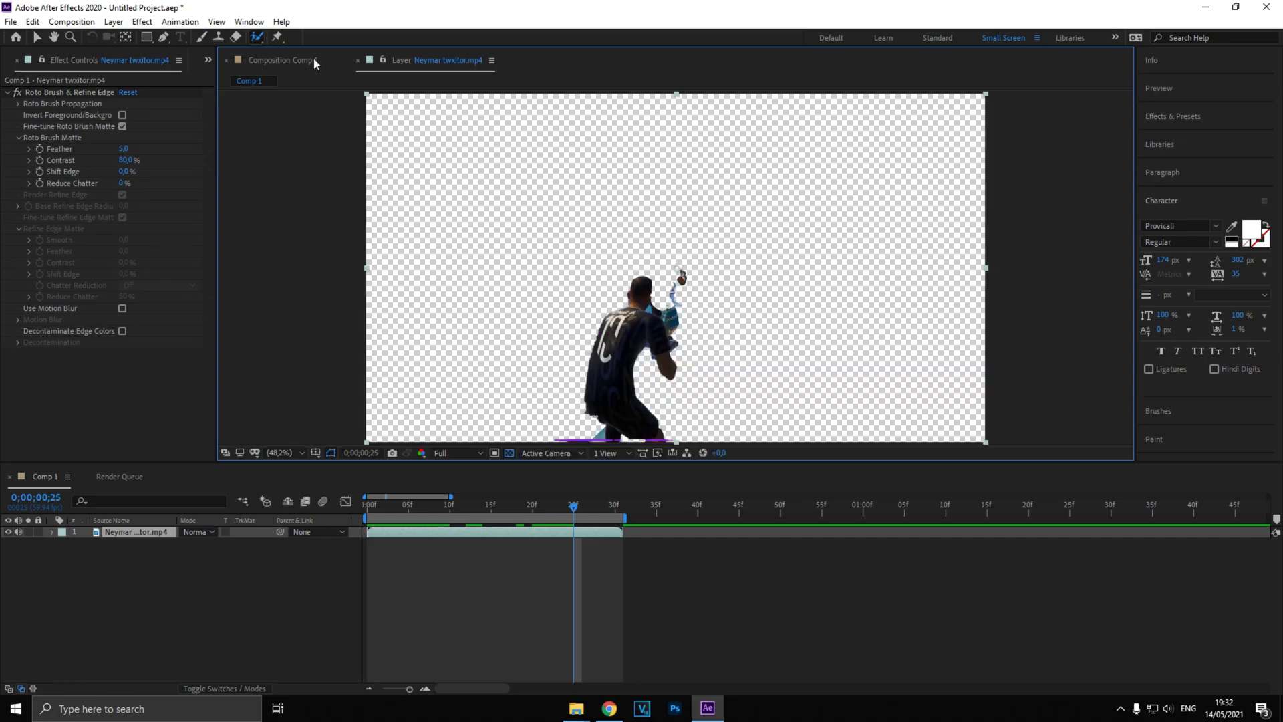
# Step: Return Comp 1 to frame 0 and add the composition to the Render Queue
pyautogui.click(583, 508)
pyautogui.moveTo(582, 508); pyautogui.dragTo(338, 543)
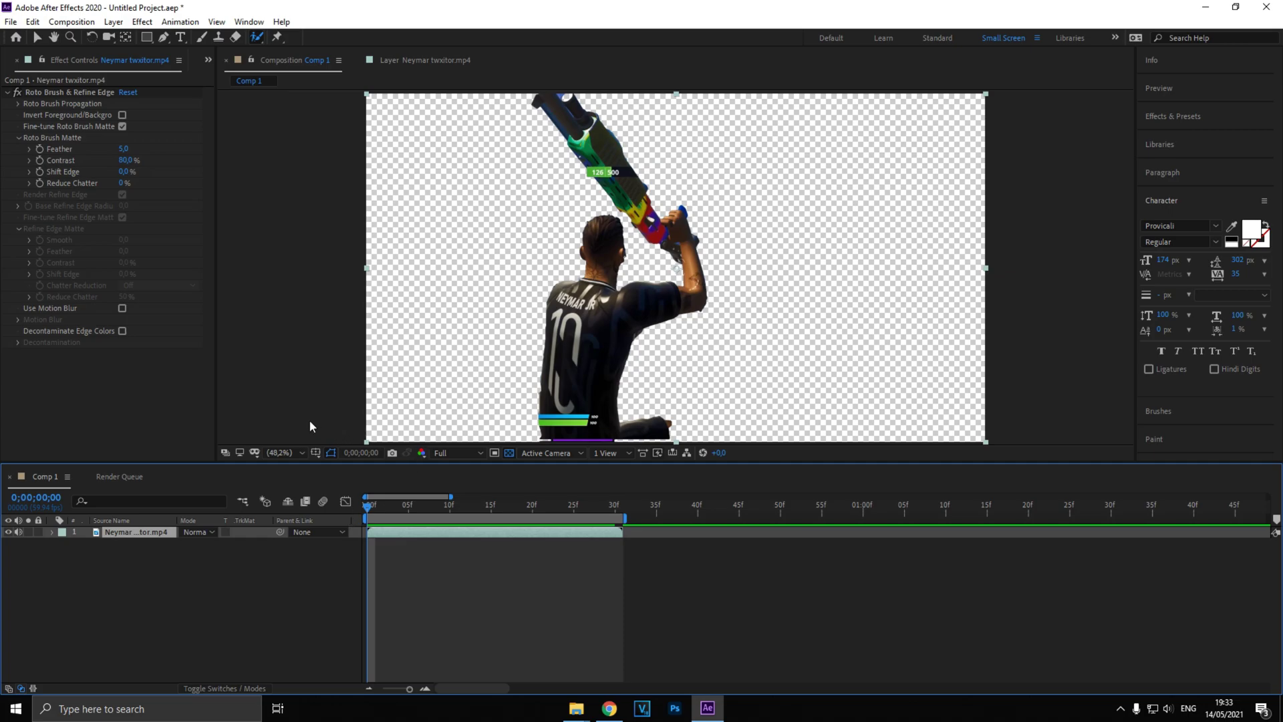
pyautogui.click(10, 22)
pyautogui.moveTo(199, 239)
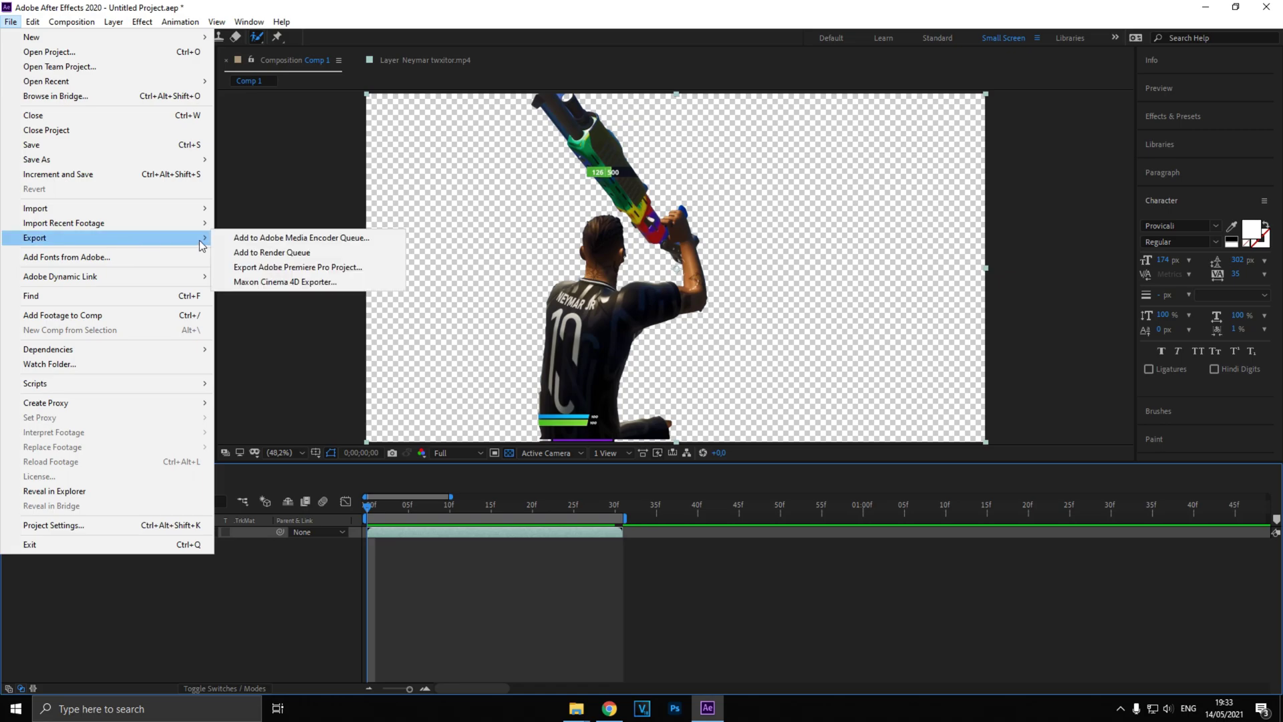
pyautogui.click(253, 254)
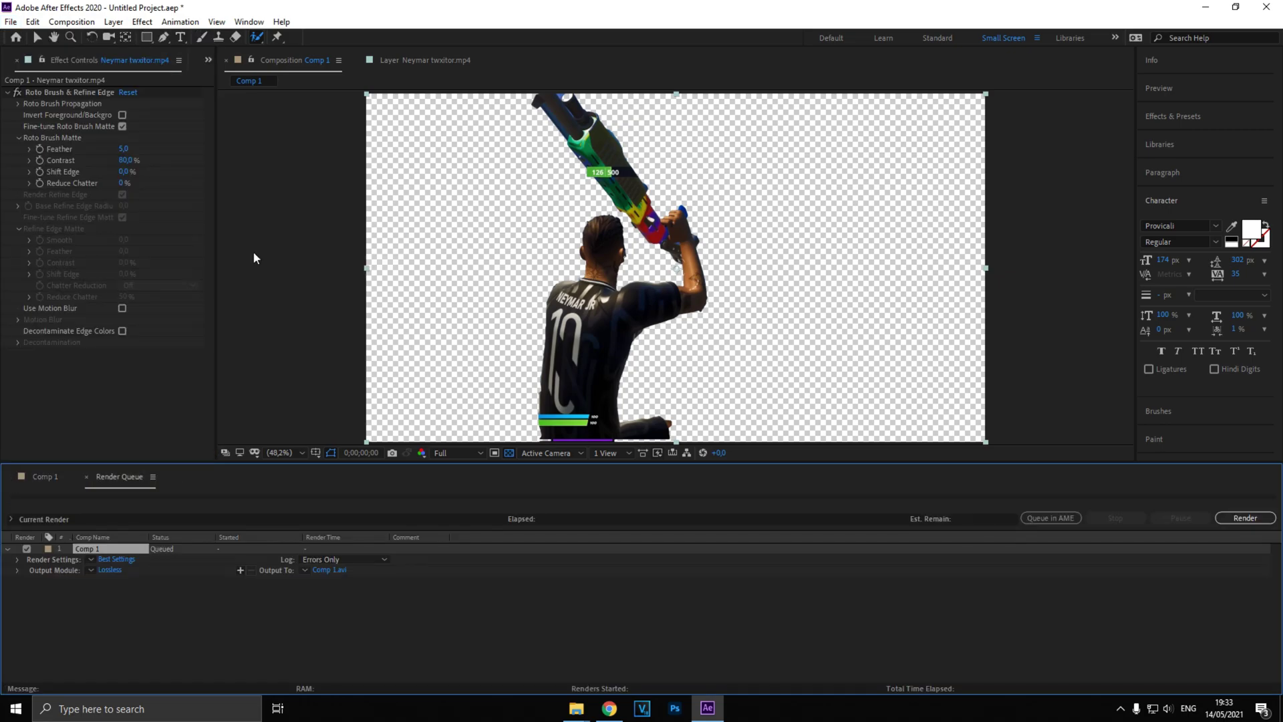
# Step: Set the output module's video channels to RGB + Alpha, keeping the AVI format
pyautogui.click(110, 570)
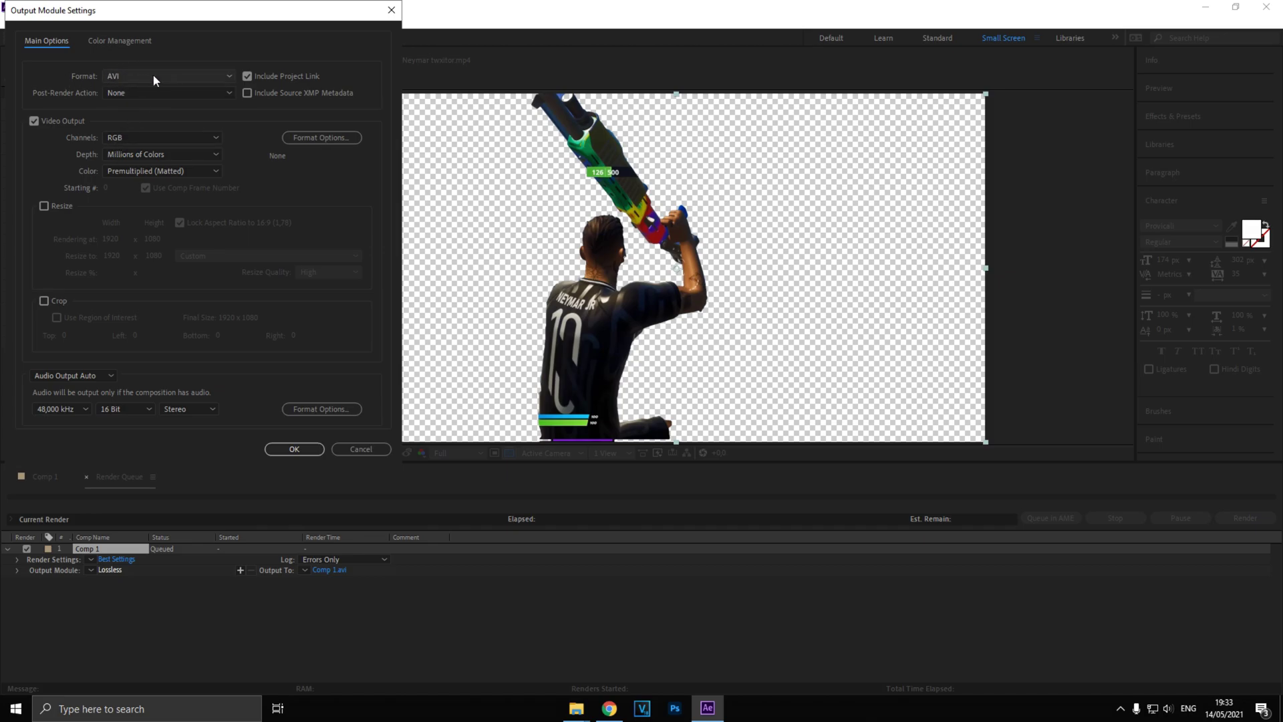
pyautogui.click(117, 138)
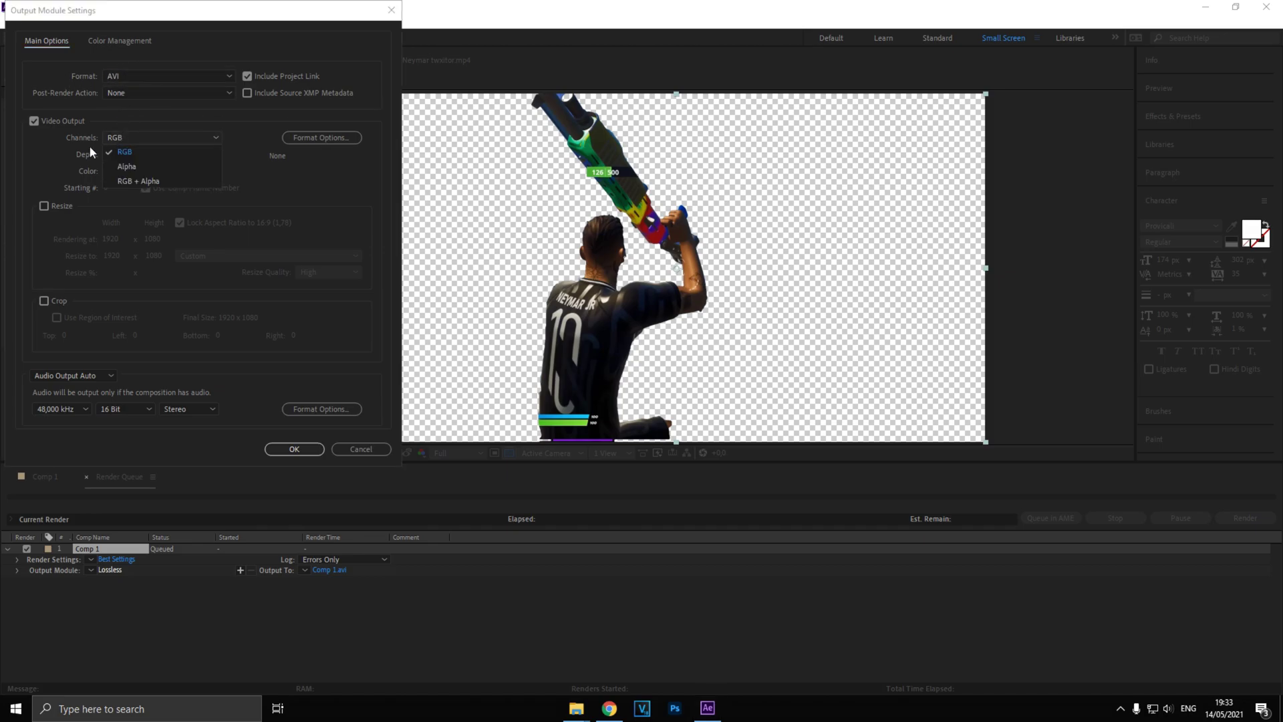
pyautogui.click(148, 182)
pyautogui.click(295, 450)
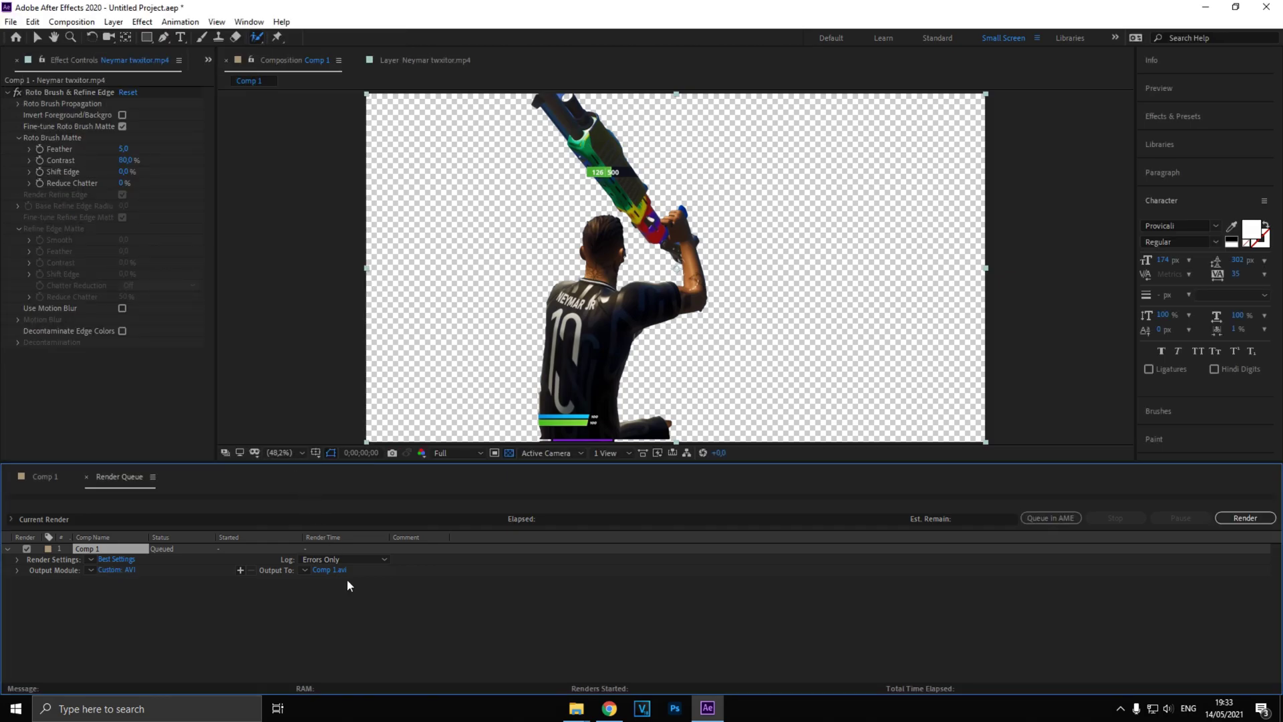
# Step: Set the output file to Neymar Tutorial in the Finals folder on the Editing (E:) drive and start the render
pyautogui.click(333, 570)
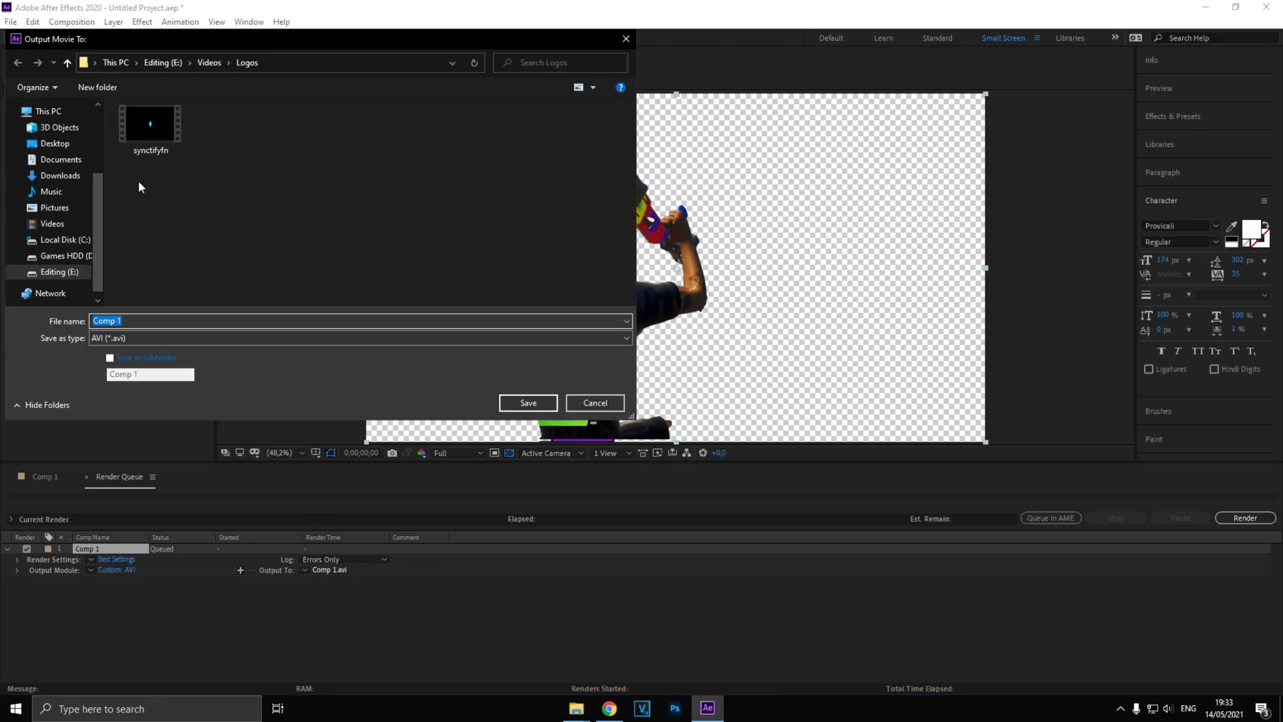
pyautogui.click(67, 272)
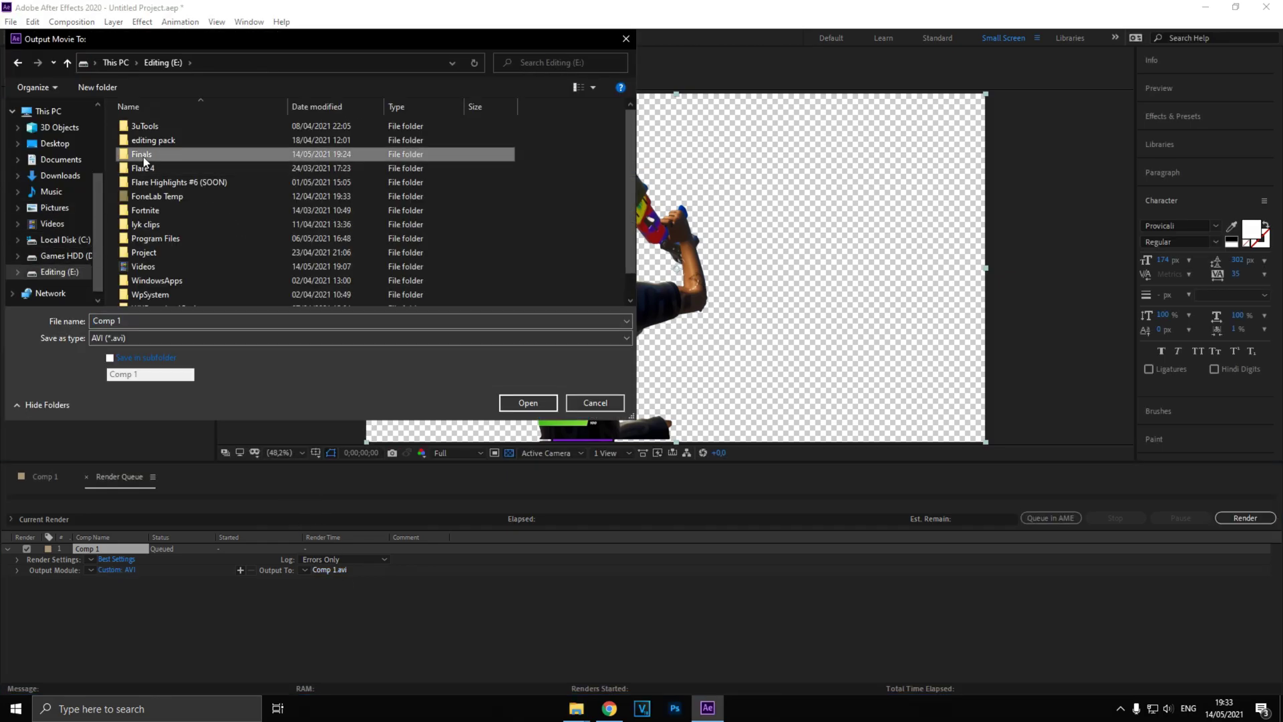
pyautogui.doubleClick(143, 158)
pyautogui.click(149, 329)
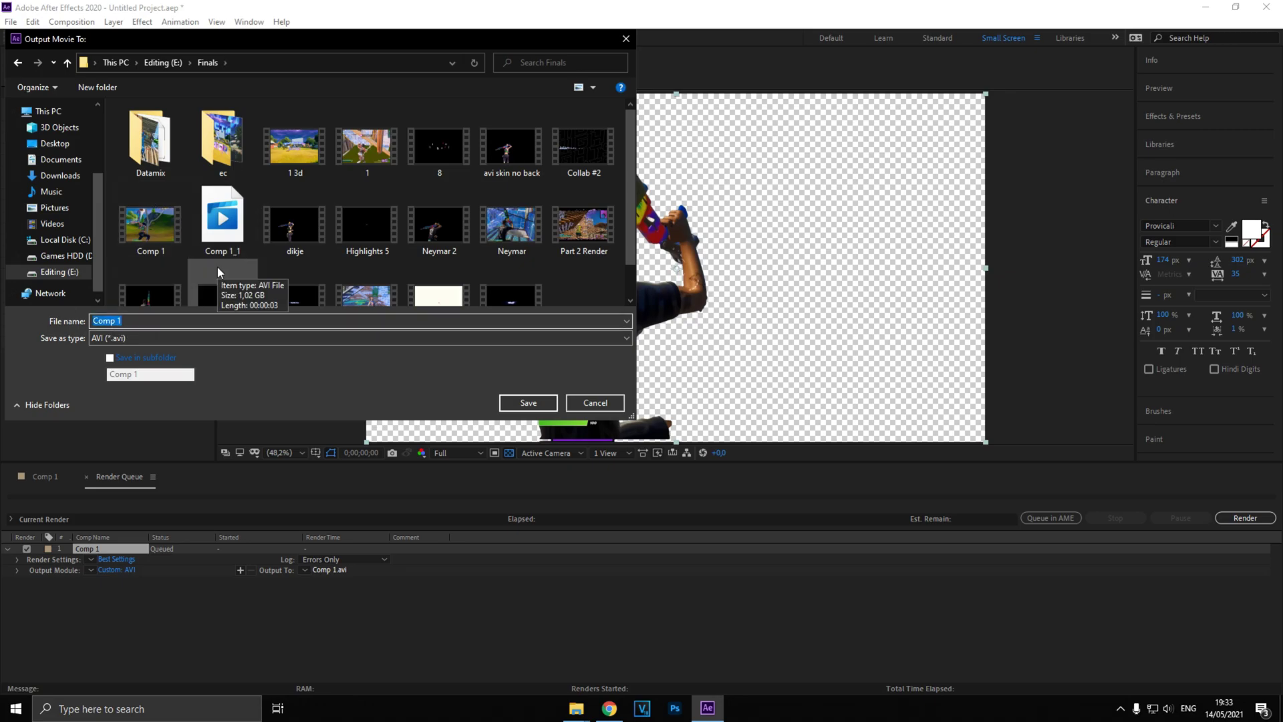
pyautogui.write('Neymar Tu')
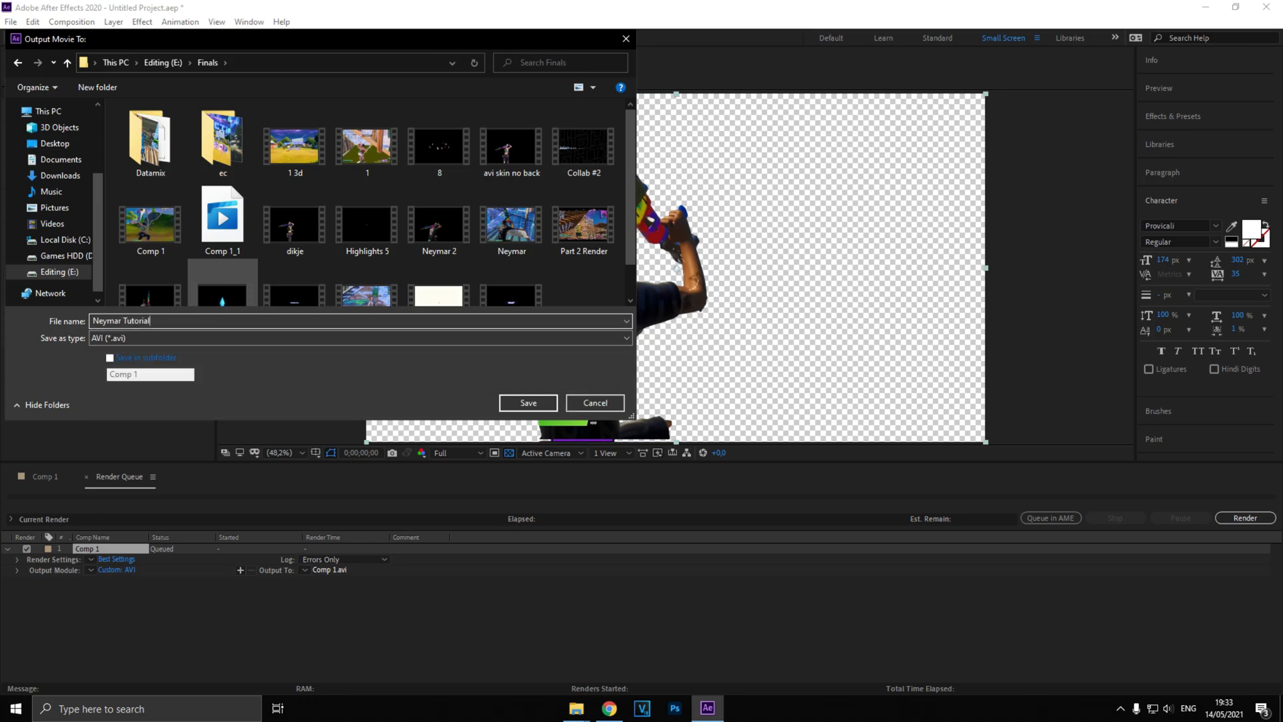
pyautogui.write('torial')
pyautogui.click(516, 405)
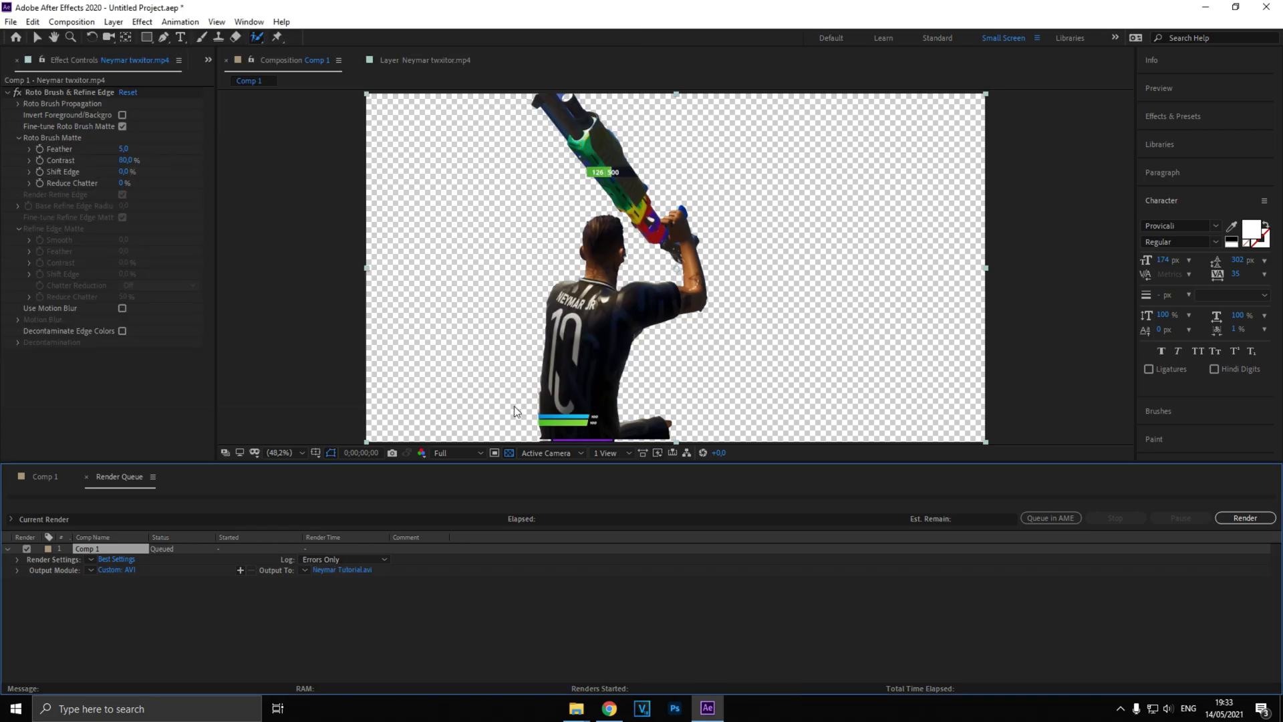
pyautogui.click(1245, 518)
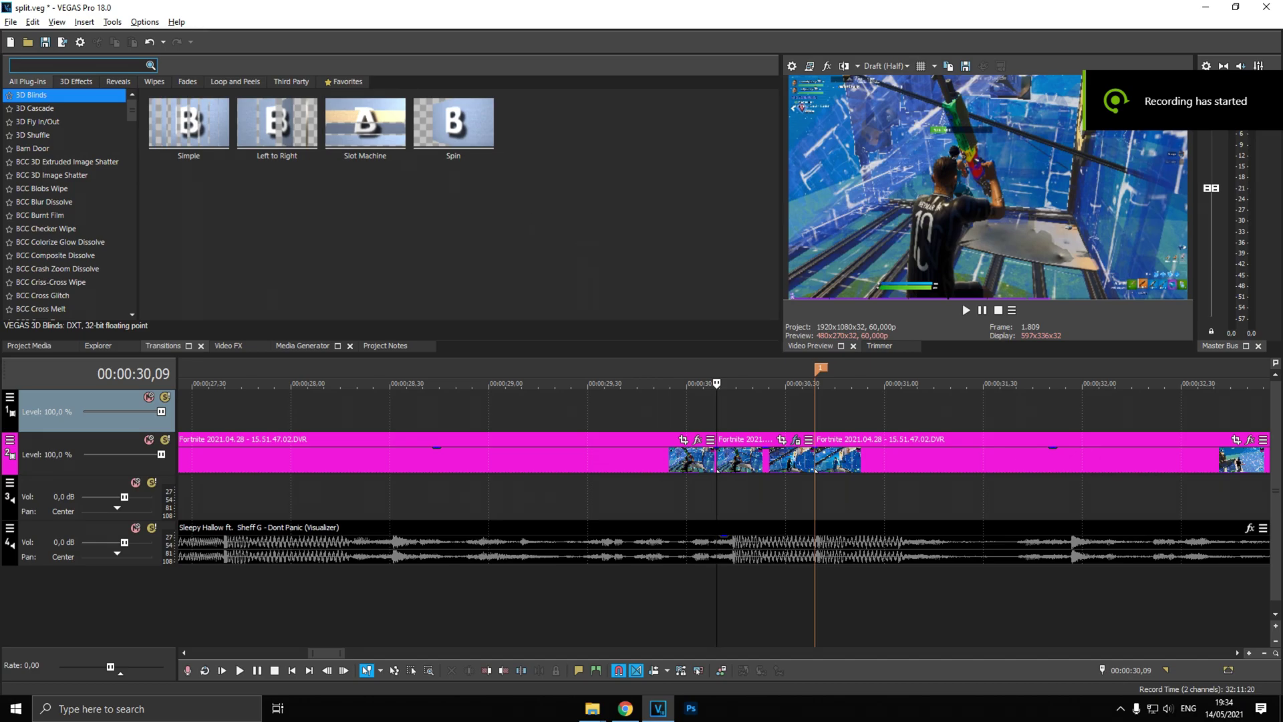
# Step: Switch to VEGAS Pro and place the rendered Neymar Tutorial clip above the Fortnite footage at 00:00:30,09
pyautogui.moveTo(757, 379); pyautogui.dragTo(720, 415)
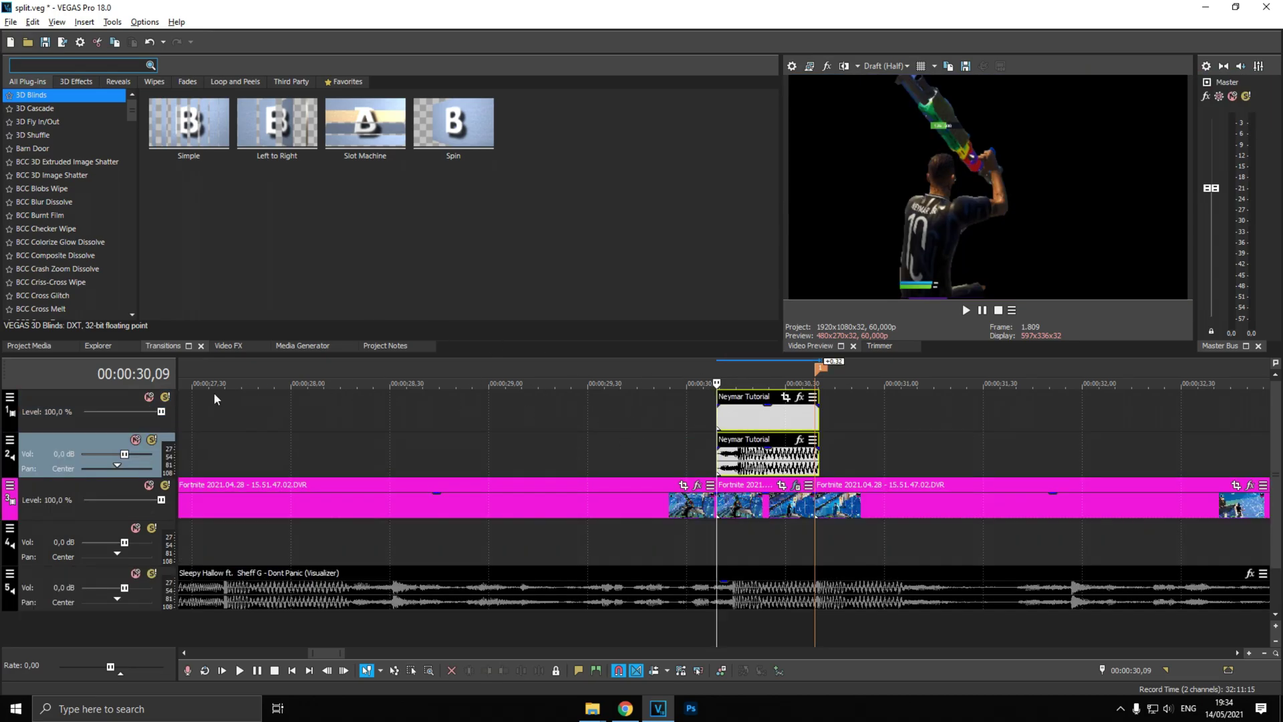
# Step: Delete the Neymar Tutorial clip's audio track and enable its alpha channel in the media properties so the cut-out overlays the Fortnite footage
pyautogui.rightClick(84, 446)
pyautogui.click(107, 204)
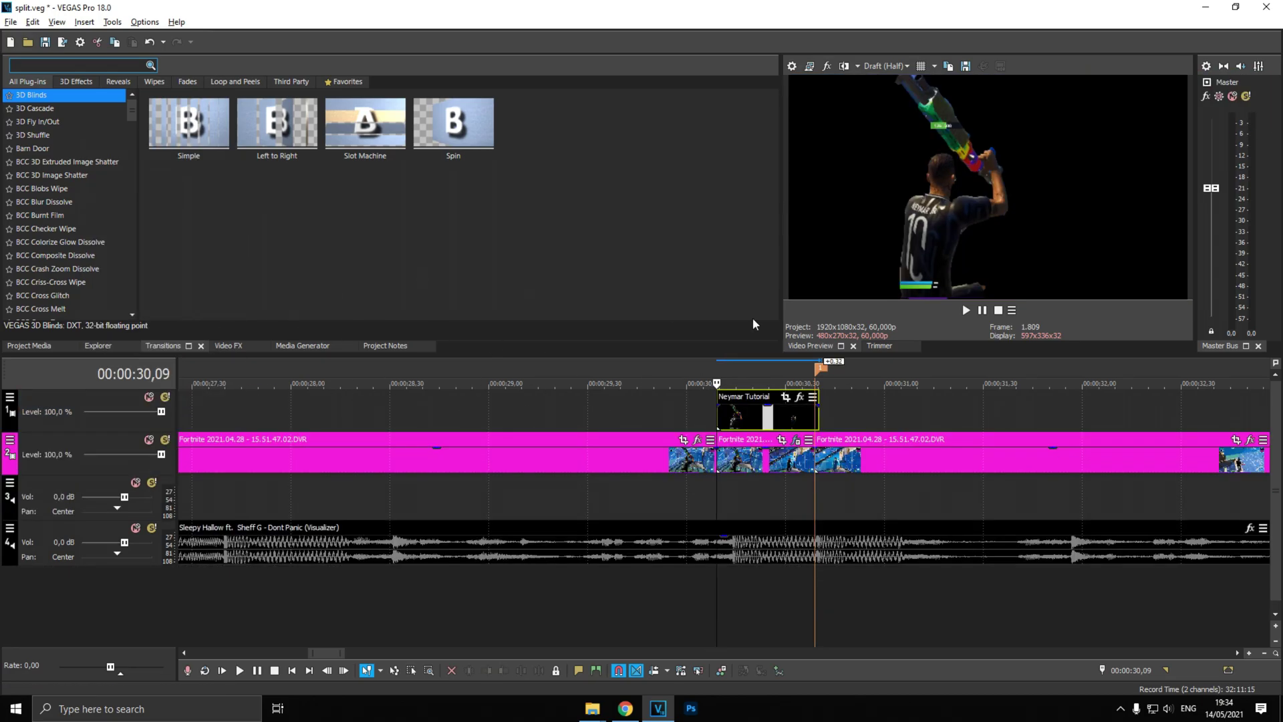
pyautogui.click(759, 416)
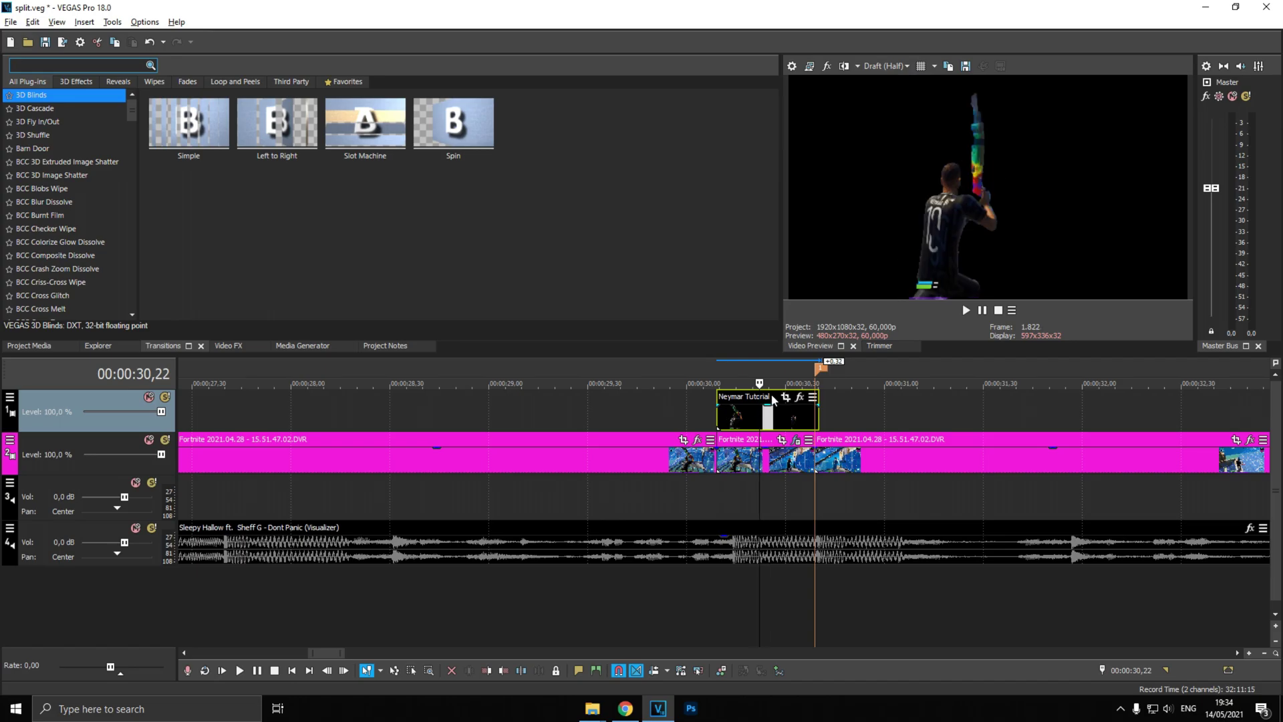
pyautogui.rightClick(746, 419)
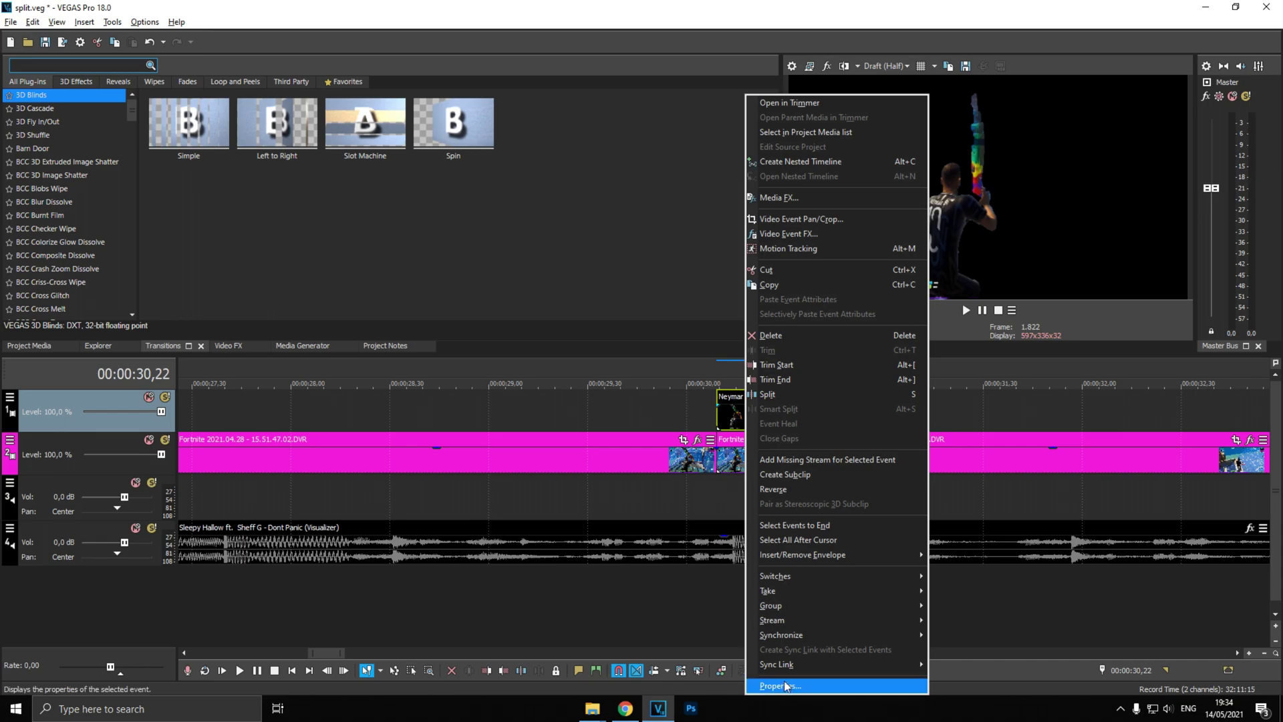
pyautogui.click(775, 686)
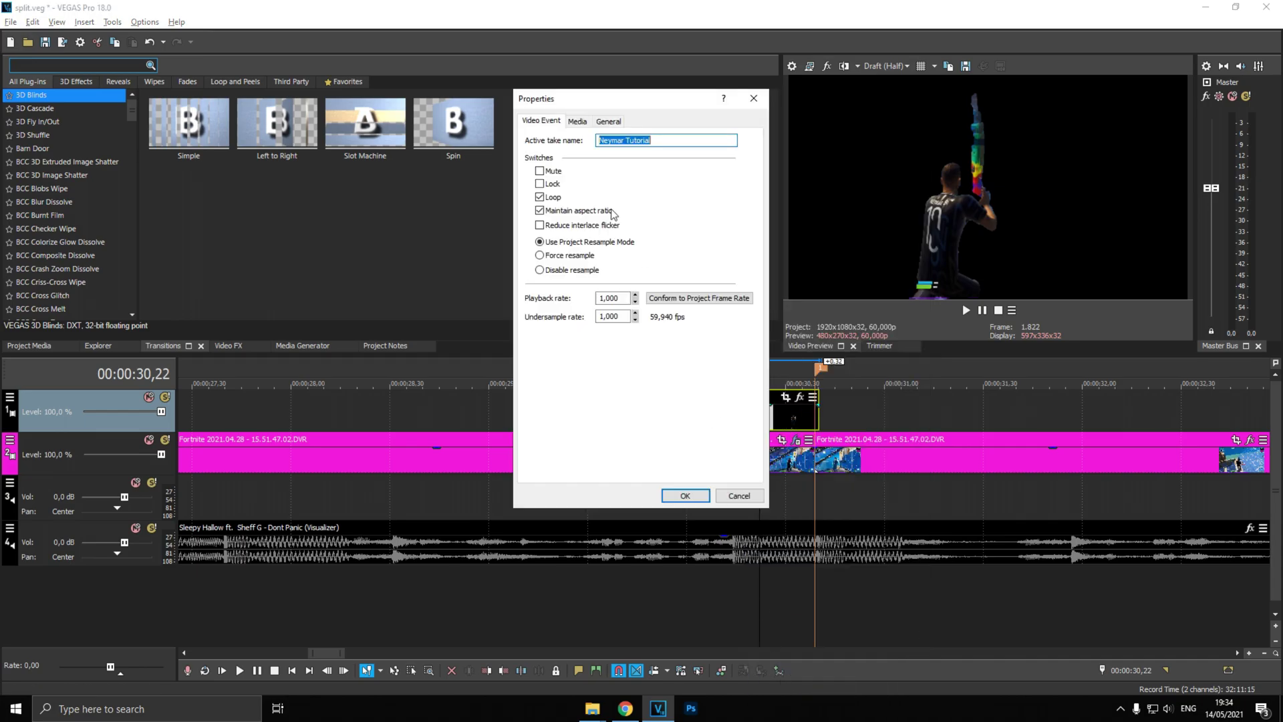
pyautogui.click(578, 121)
pyautogui.click(647, 360)
pyautogui.click(661, 386)
pyautogui.click(683, 495)
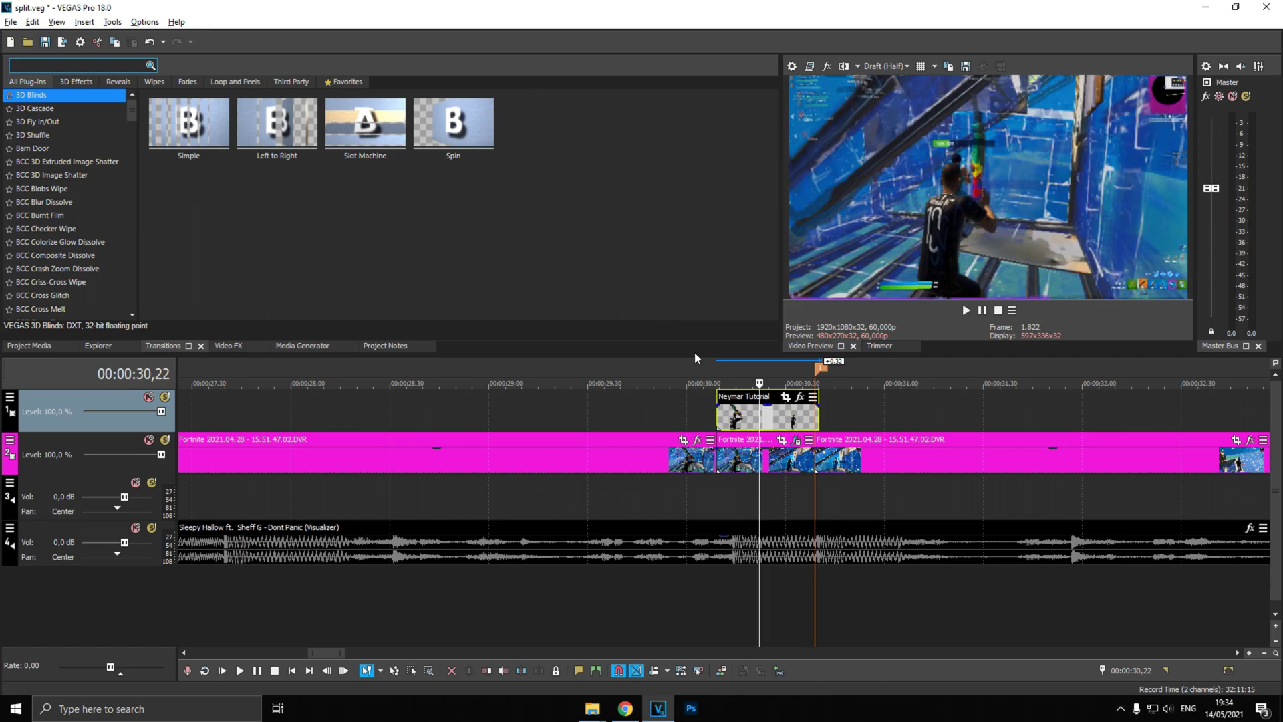
# Step: Select the timeline range from 00:00:30,01 to 00:00:30,46 around the Neymar Tutorial clip and play it back
pyautogui.moveTo(691, 369); pyautogui.dragTo(845, 418)
pyautogui.press('space')
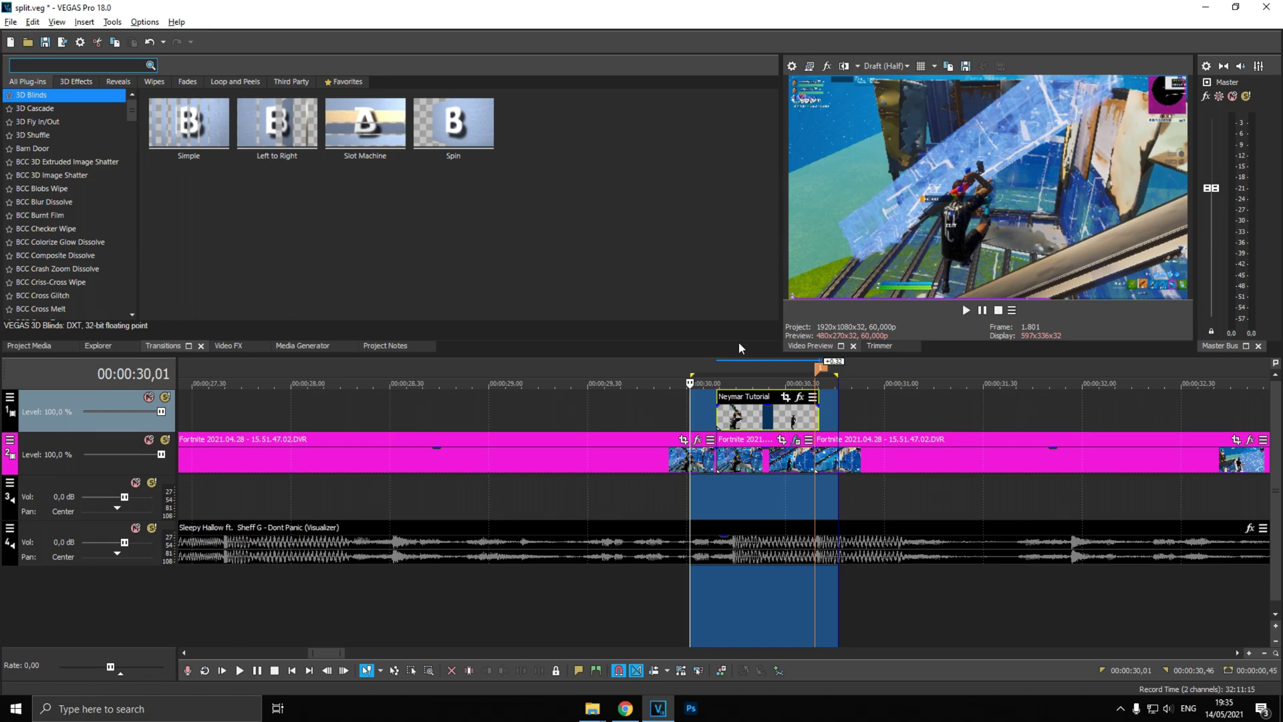
# Step: Insert three empty video tracks above the Neymar Tutorial clip's track
pyautogui.rightClick(102, 422)
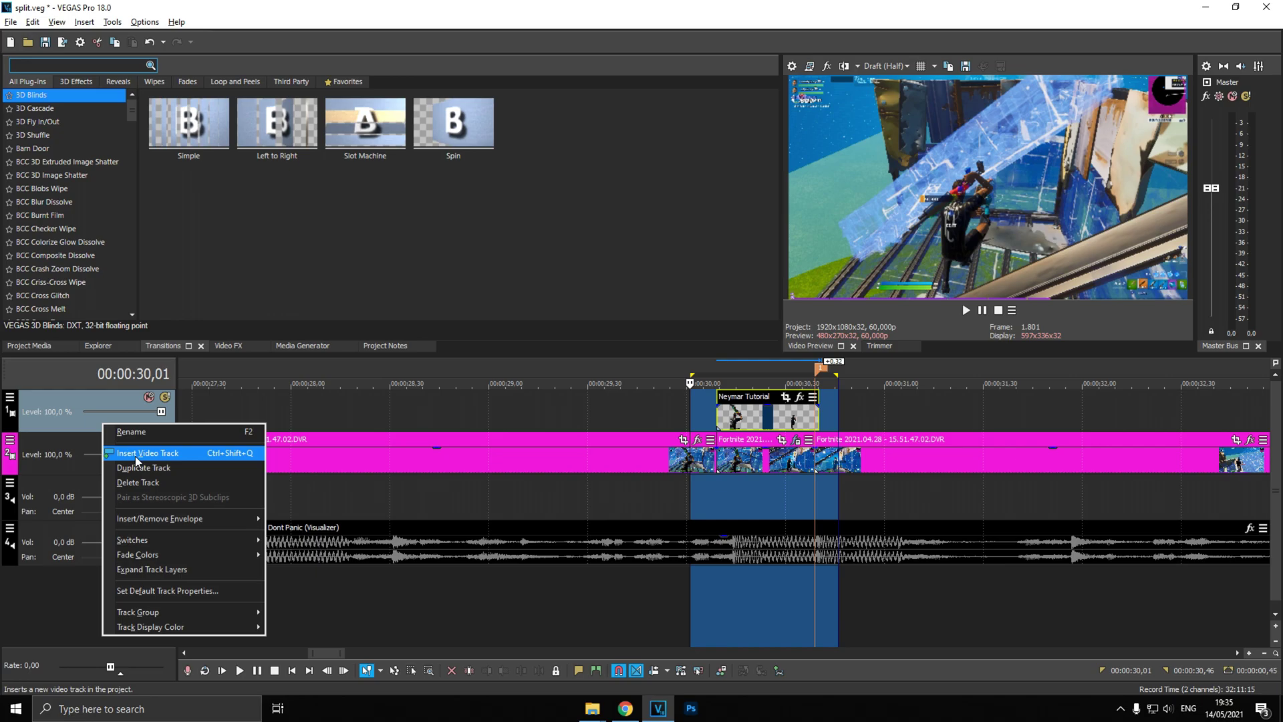
pyautogui.click(135, 454)
pyautogui.rightClick(111, 426)
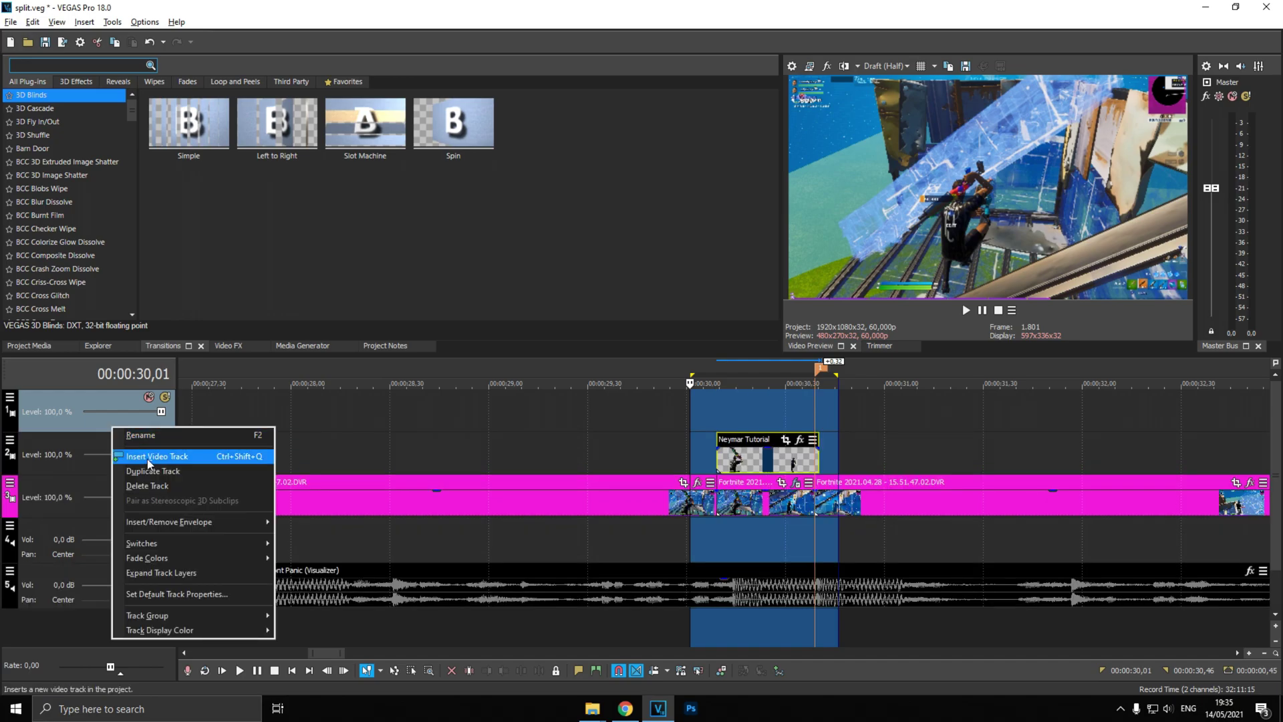
pyautogui.click(149, 460)
pyautogui.rightClick(136, 424)
pyautogui.click(165, 454)
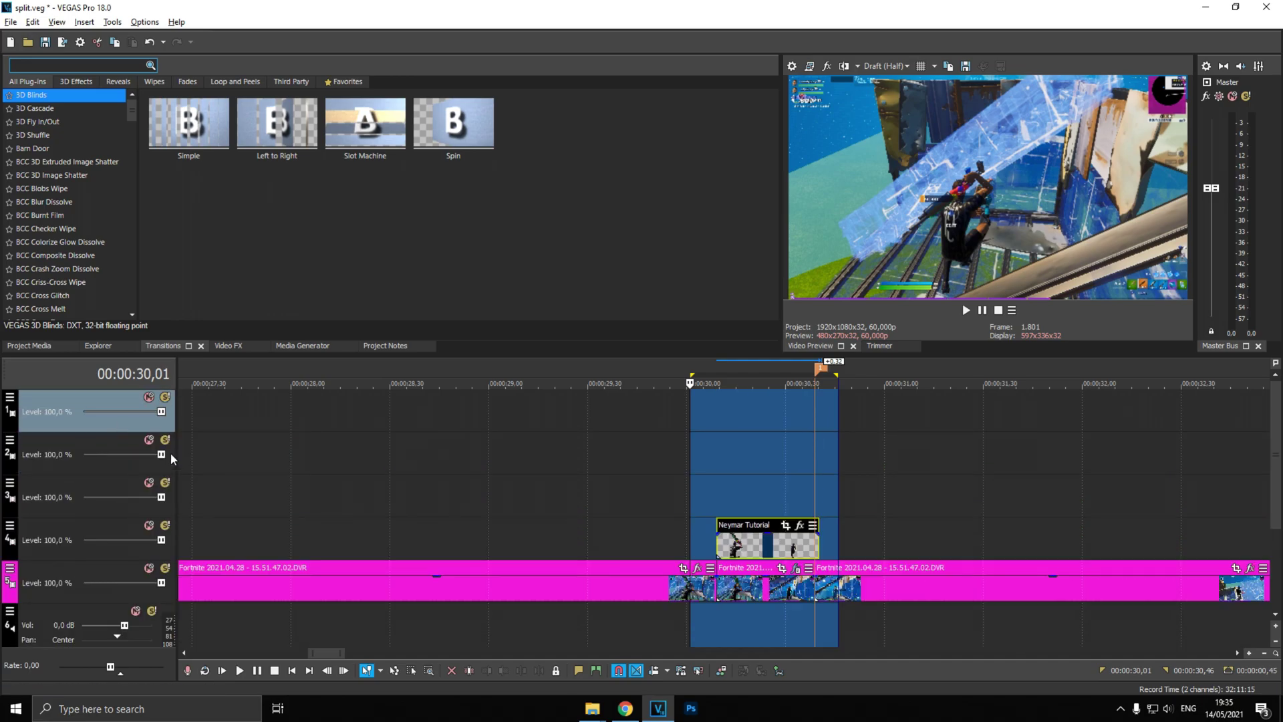
# Step: Trim the end of the Neymar Tutorial clip to the marker at 00:00:30,39 and copy the clip onto video track 1
pyautogui.click(755, 542)
pyautogui.click(815, 545)
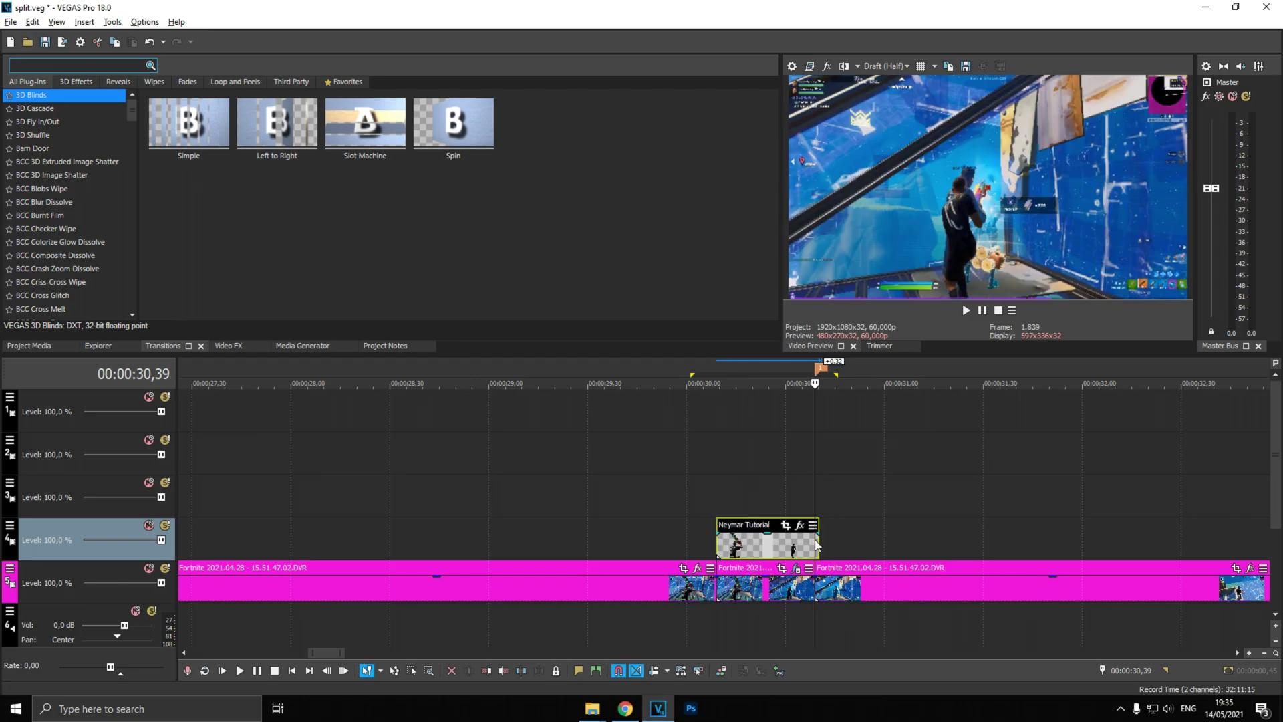
pyautogui.scroll(3, 816, 545)
pyautogui.press('Delete')
pyautogui.scroll(-2, 808, 535)
pyautogui.click(625, 532)
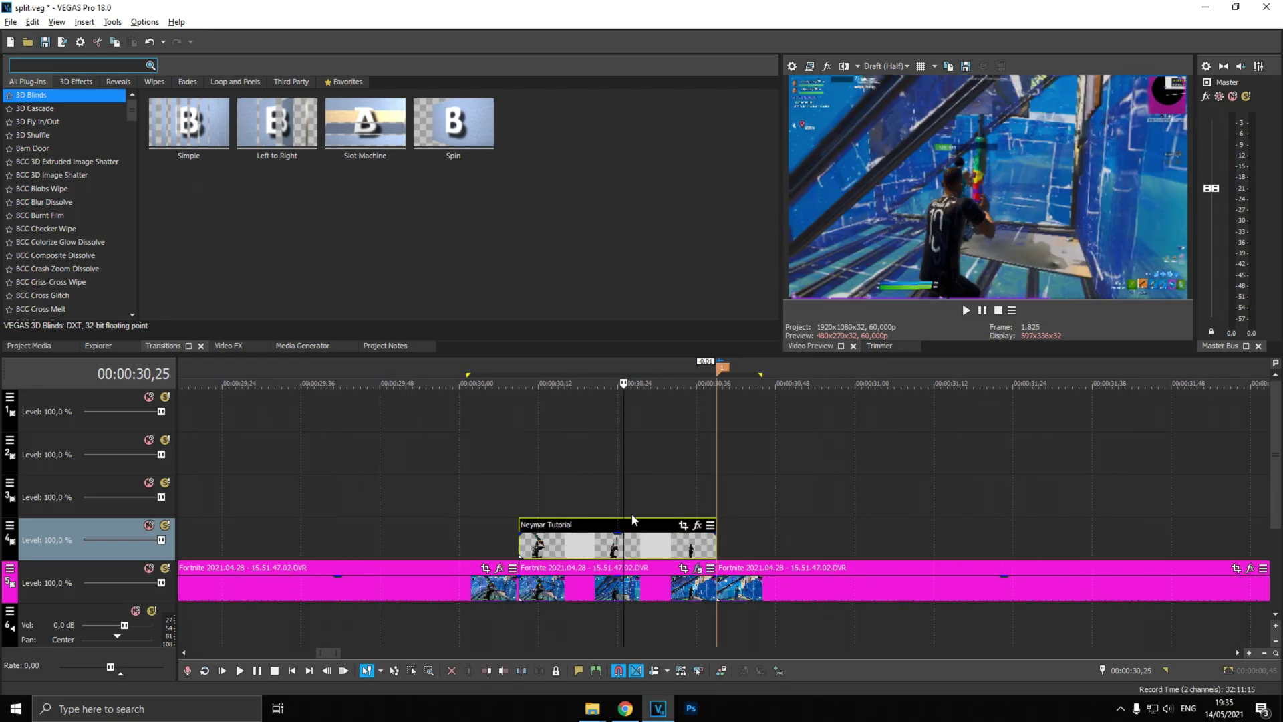
pyautogui.moveTo(634, 530); pyautogui.dragTo(637, 419)
# Step: Scrub through the two Neymar Tutorial copies and examine the character's movement from start to end
pyautogui.click(545, 421)
pyautogui.click(521, 422)
pyautogui.click(578, 423)
pyautogui.click(610, 426)
pyautogui.click(684, 425)
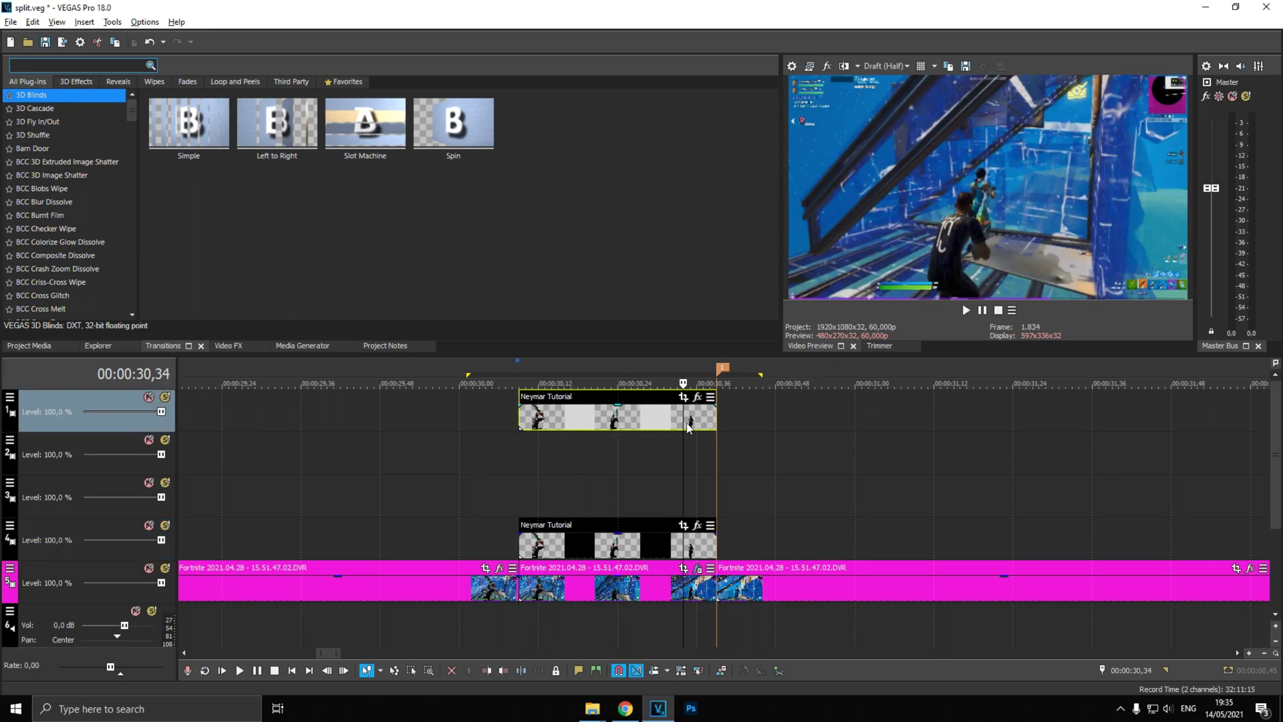
pyautogui.click(521, 416)
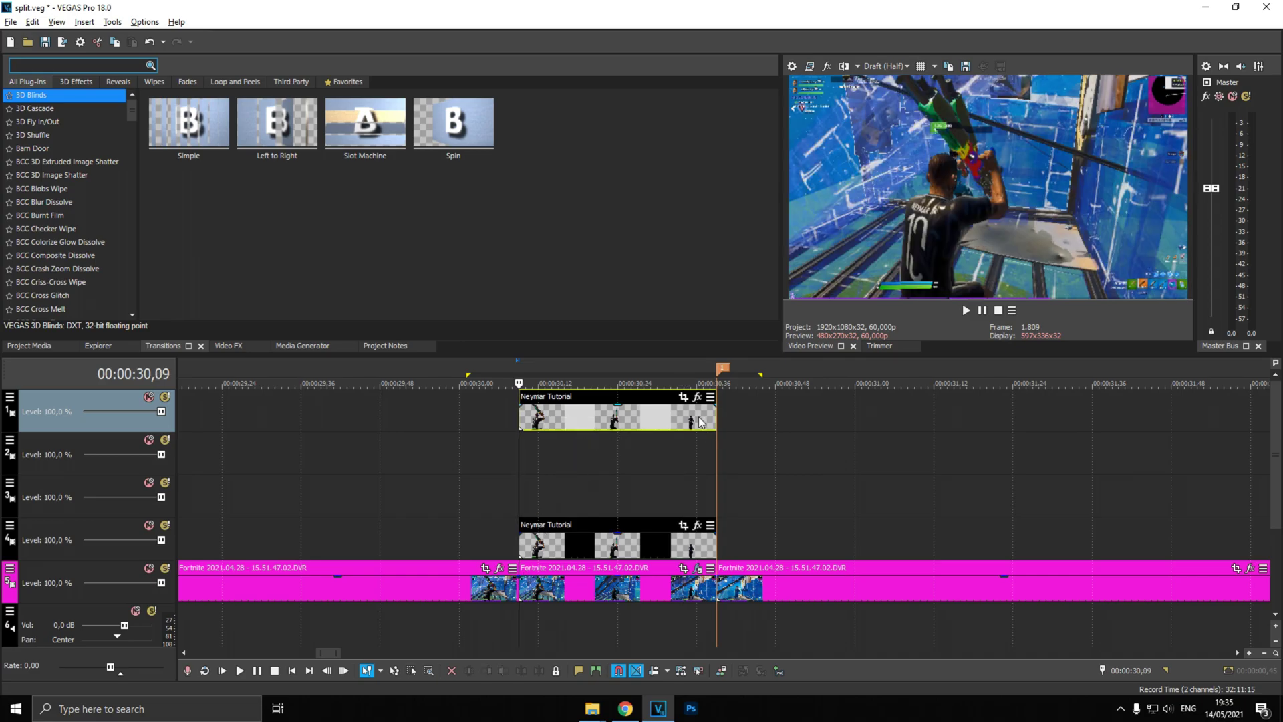
pyautogui.click(591, 422)
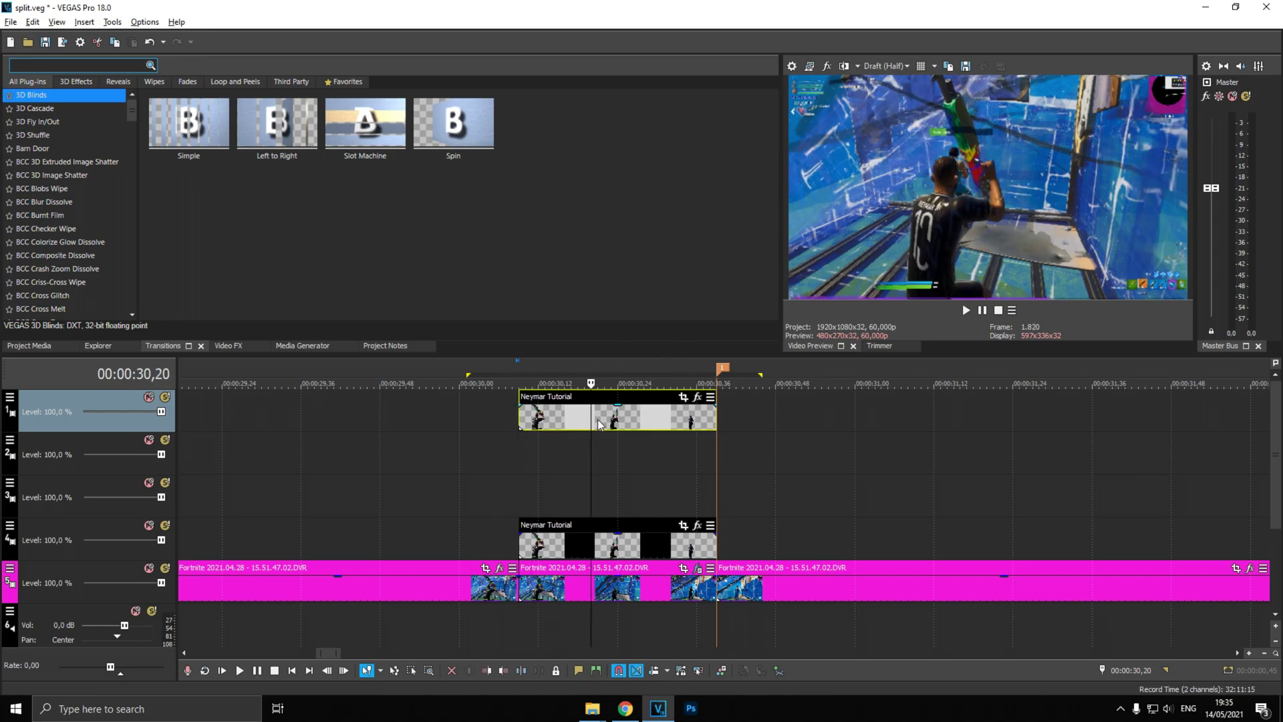
pyautogui.click(637, 423)
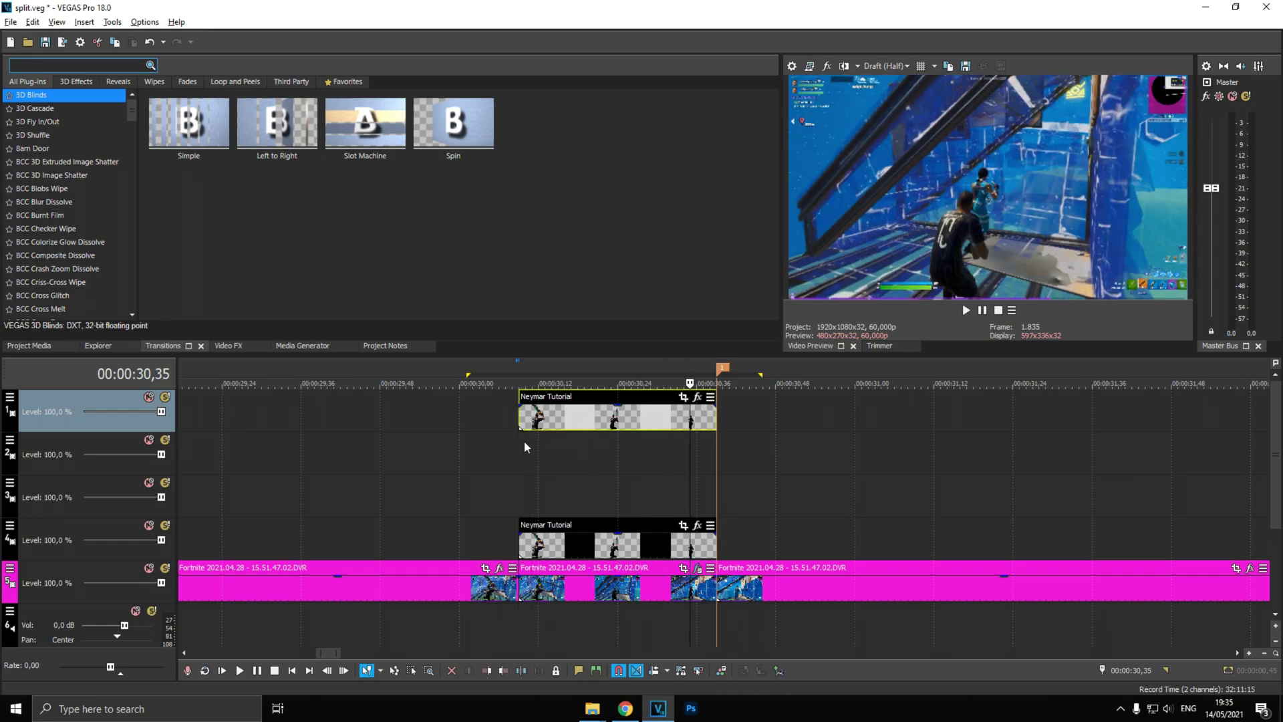
pyautogui.click(512, 450)
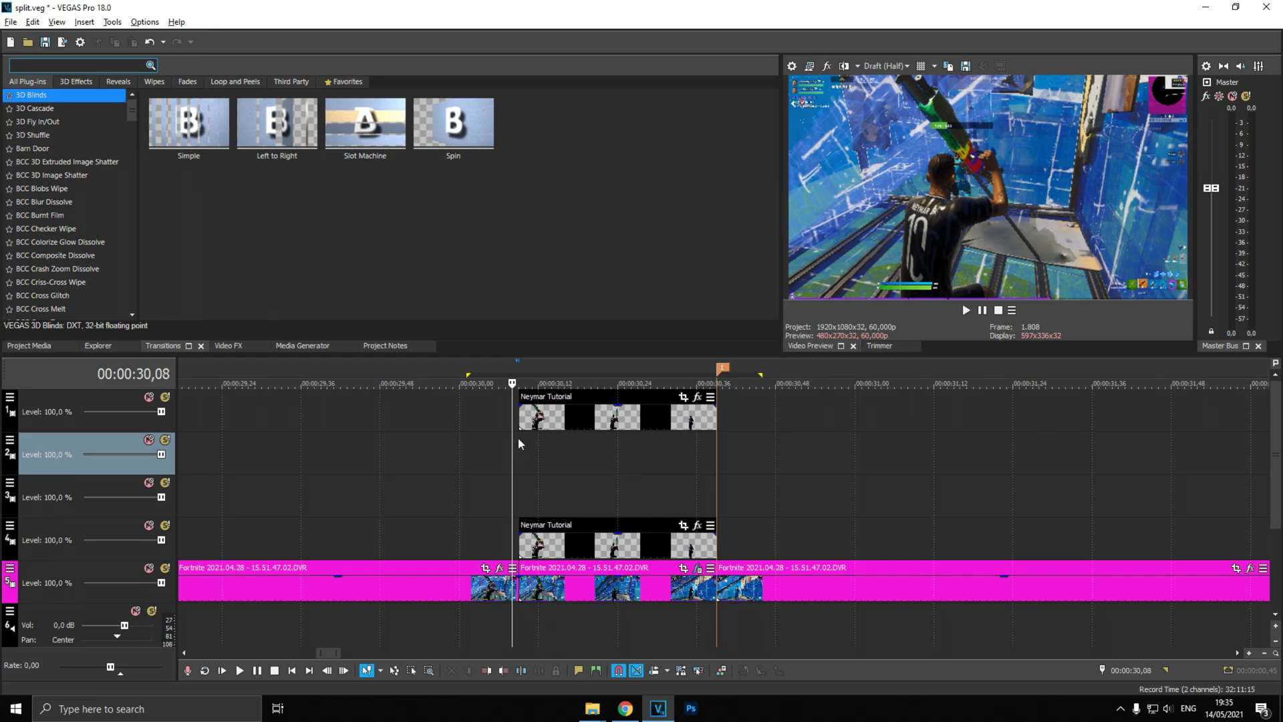
pyautogui.click(522, 514)
pyautogui.click(634, 540)
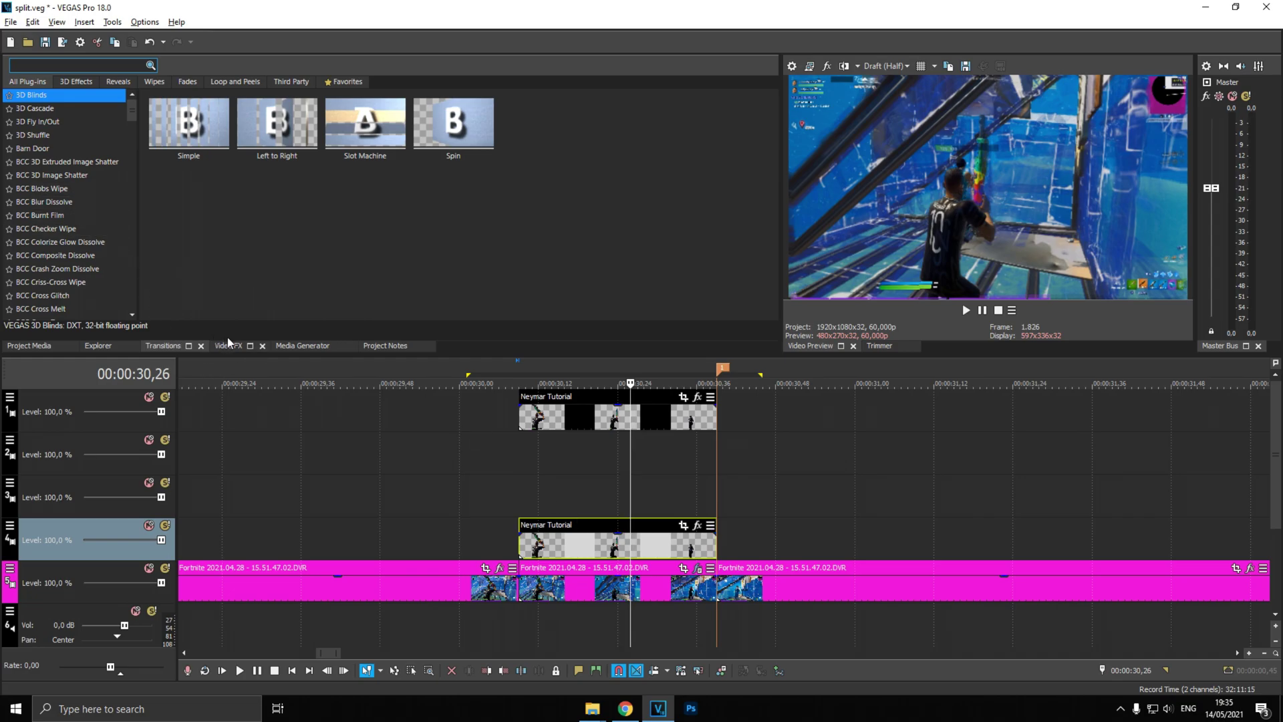
pyautogui.click(228, 341)
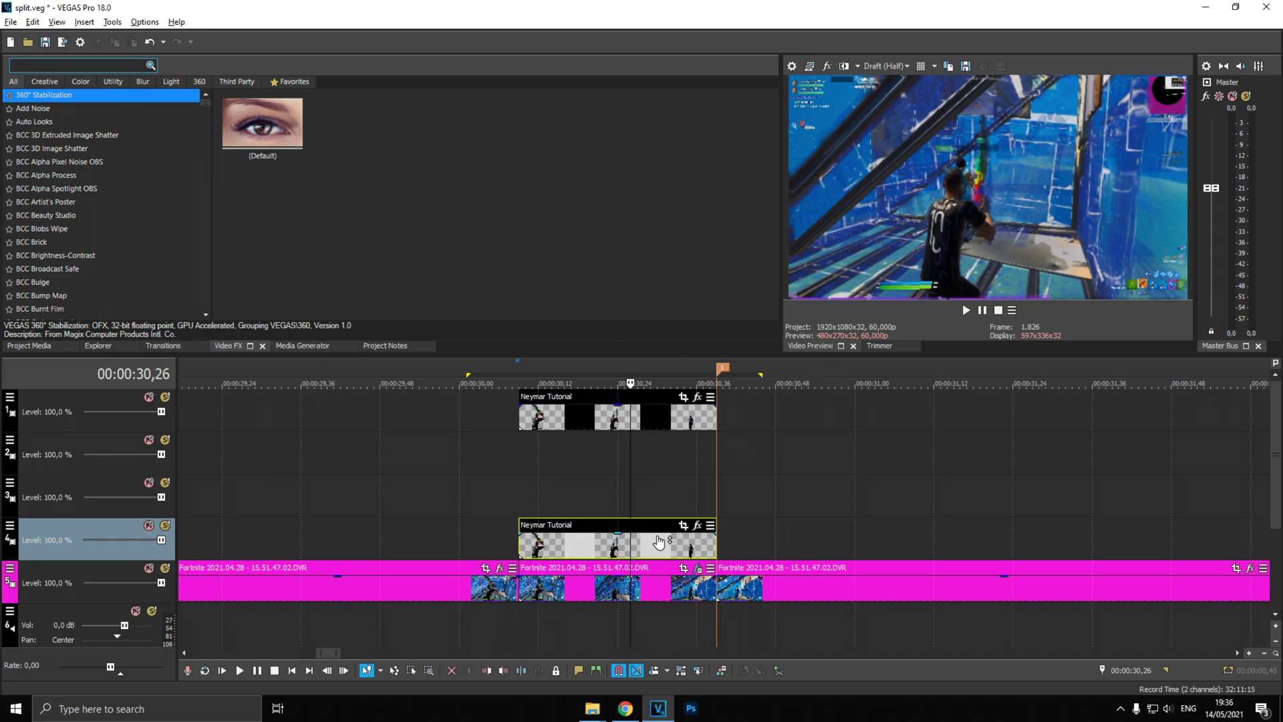
# Step: Add a timeline marker at 00:00:30,18, within the Neymar Tutorial clips
pyautogui.click(552, 498)
pyautogui.click(565, 499)
pyautogui.scroll(1, 627, 503)
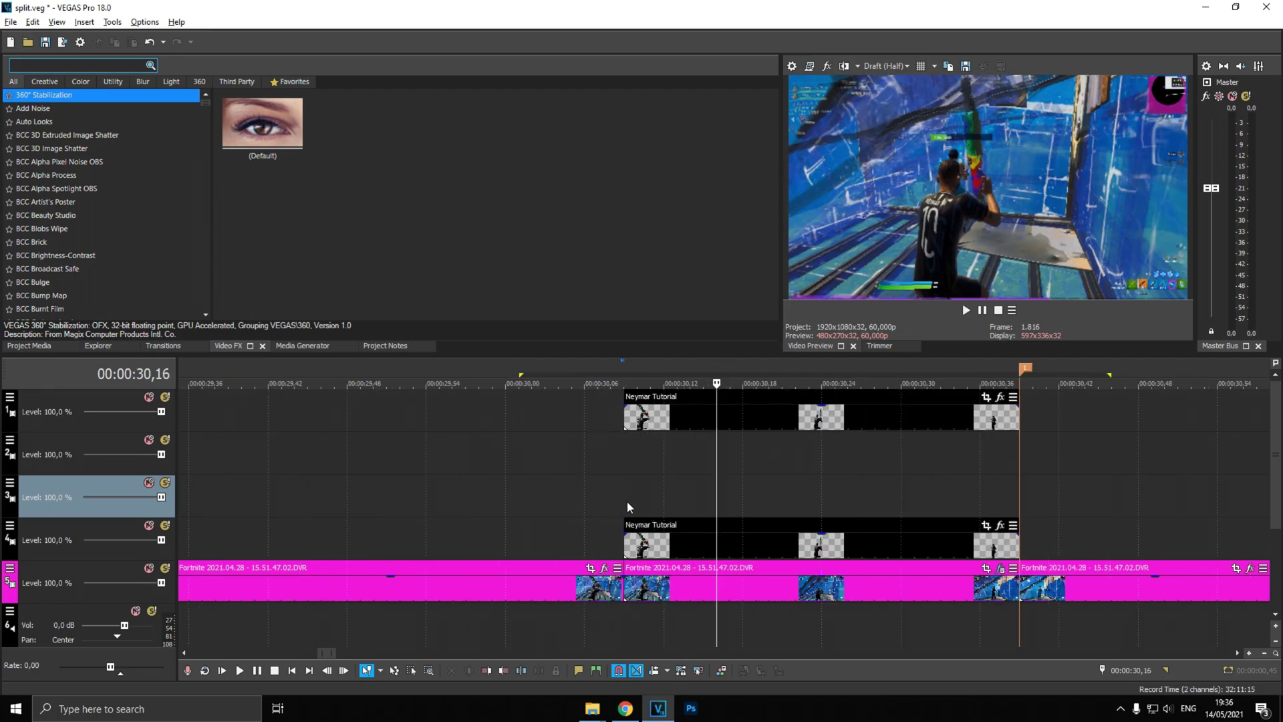
pyautogui.click(728, 487)
pyautogui.click(741, 488)
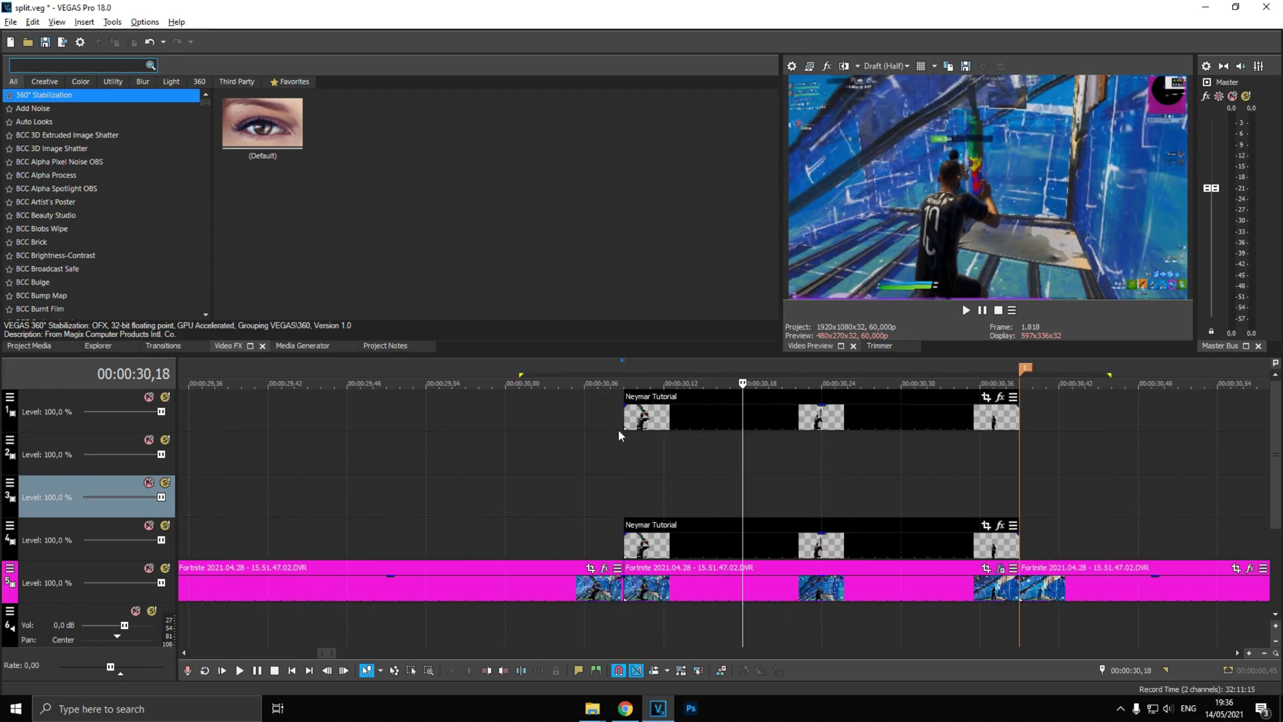
pyautogui.click(628, 550)
pyautogui.press('Right')
pyautogui.press('Right')
pyautogui.press('Right')
pyautogui.press('Right')
pyautogui.press('Right')
pyautogui.click(751, 479)
pyautogui.press('m')
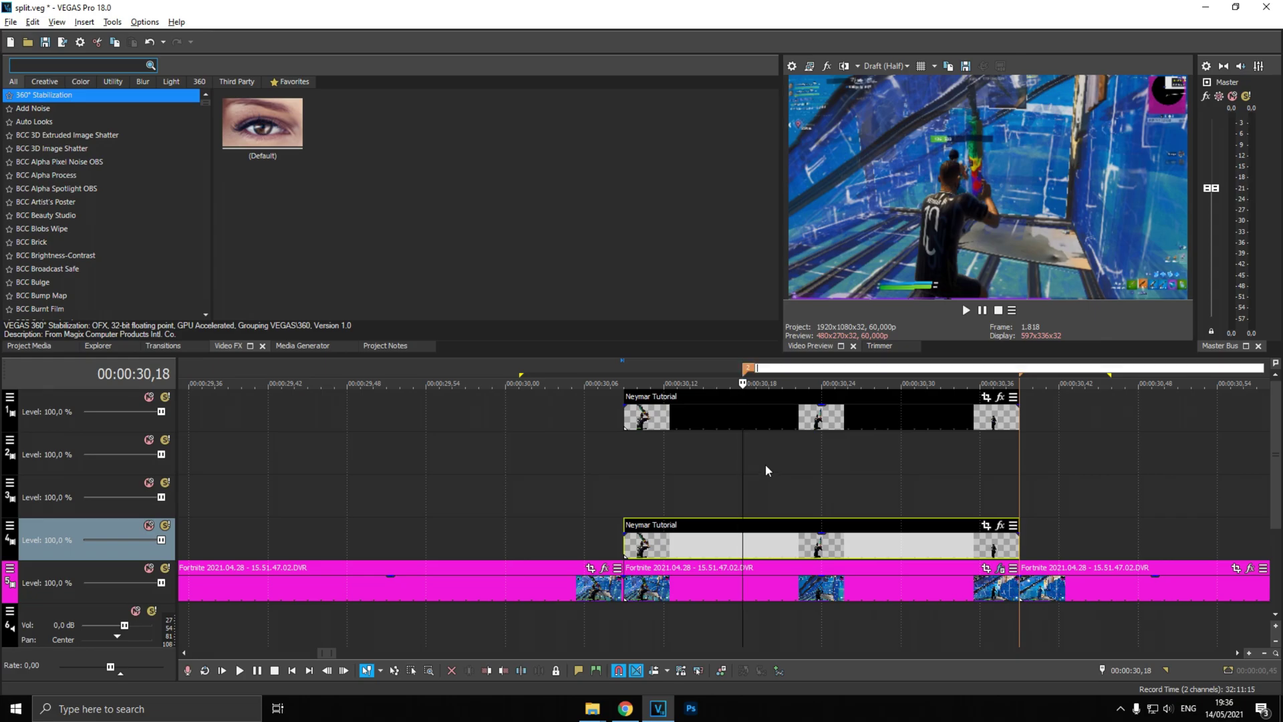
# Step: Copy the Neymar Tutorial clip from track 4 onto the empty video tracks 2 and 3, aligned with the original
pyautogui.click(748, 458)
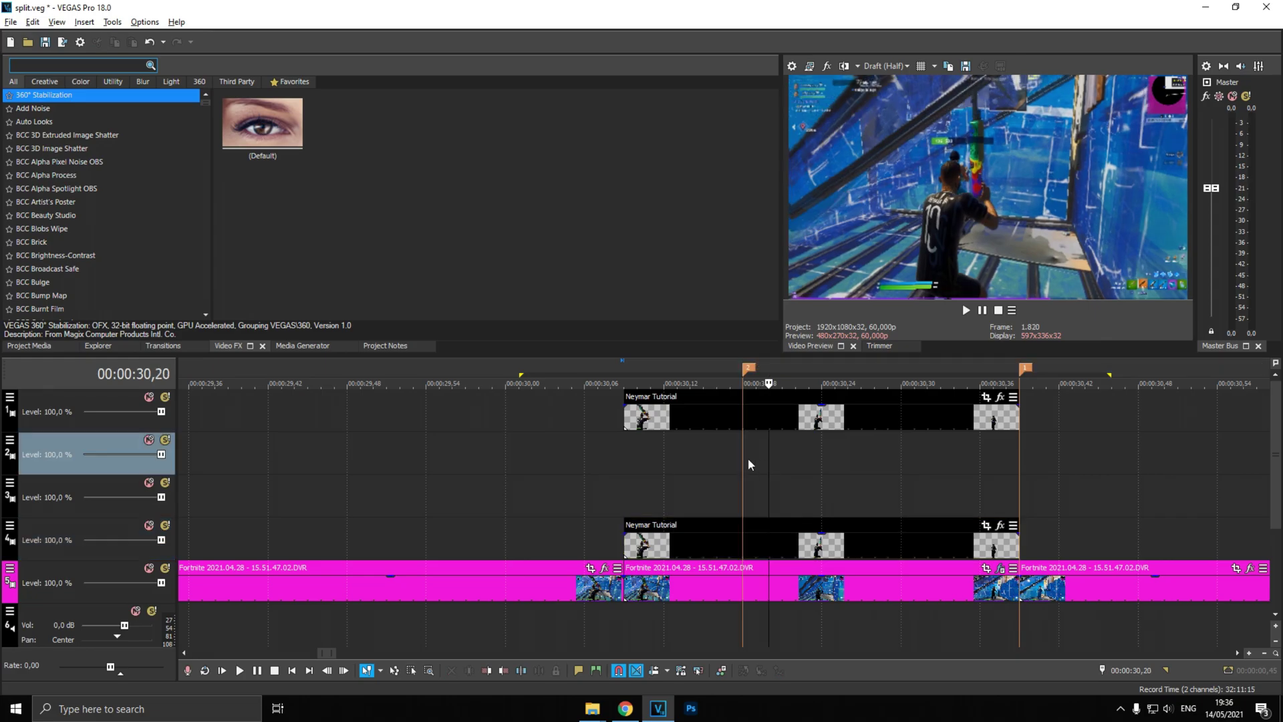
pyautogui.click(758, 528)
pyautogui.moveTo(739, 528); pyautogui.dragTo(722, 469)
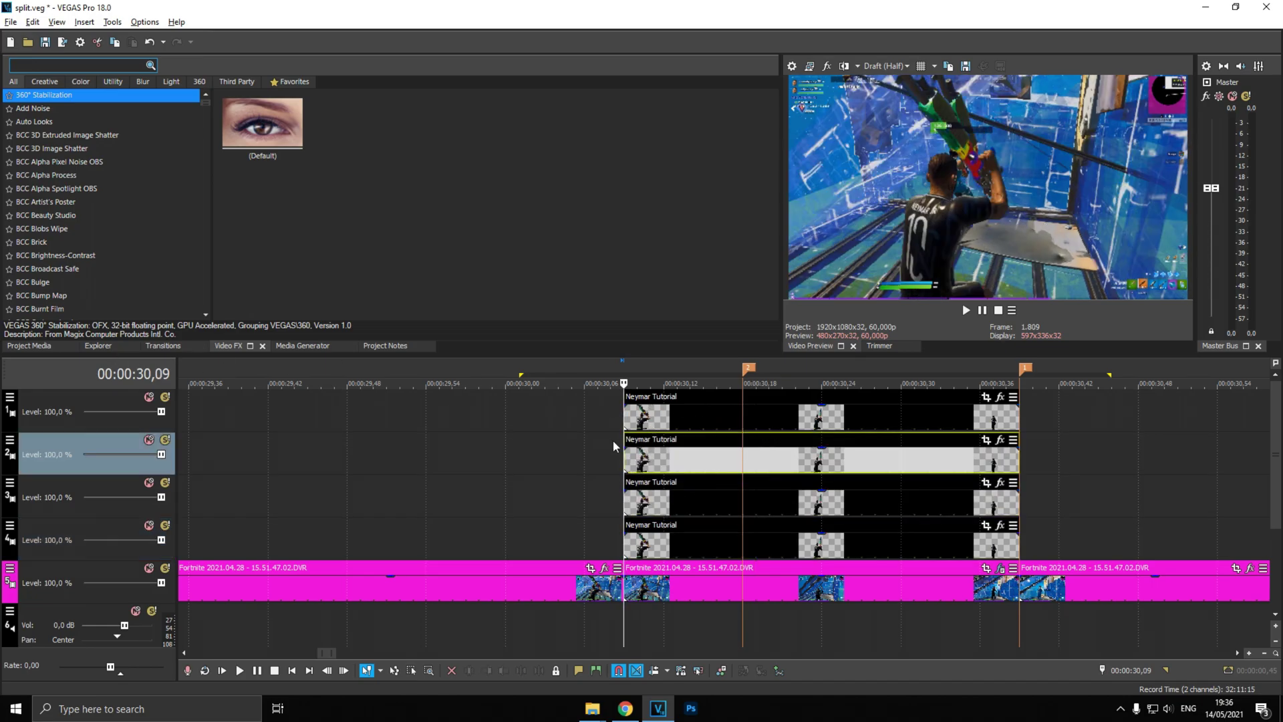
# Step: Offset and tilt the track 2 Neymar clip with a Pan/Crop keyframe at 00:00:30,18, angle about -12.2 and centre about X 792.8, Y 470.8
pyautogui.click(690, 417)
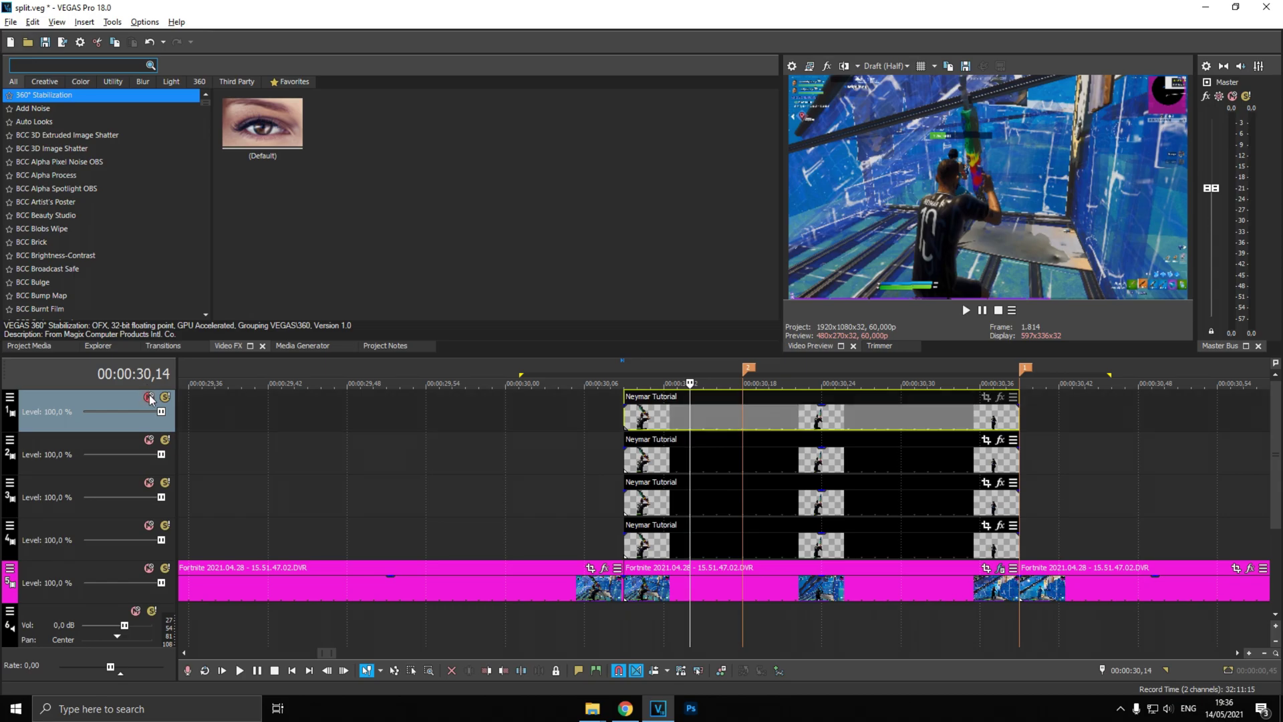
pyautogui.click(627, 461)
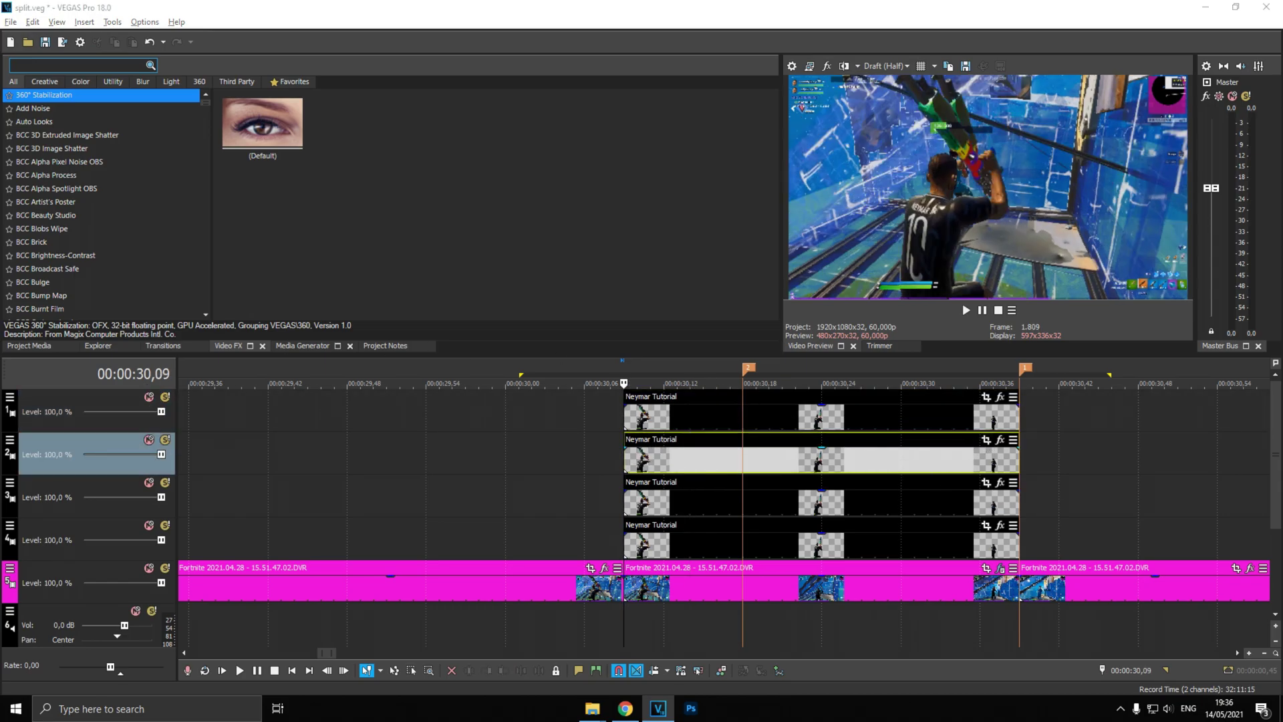
pyautogui.click(742, 458)
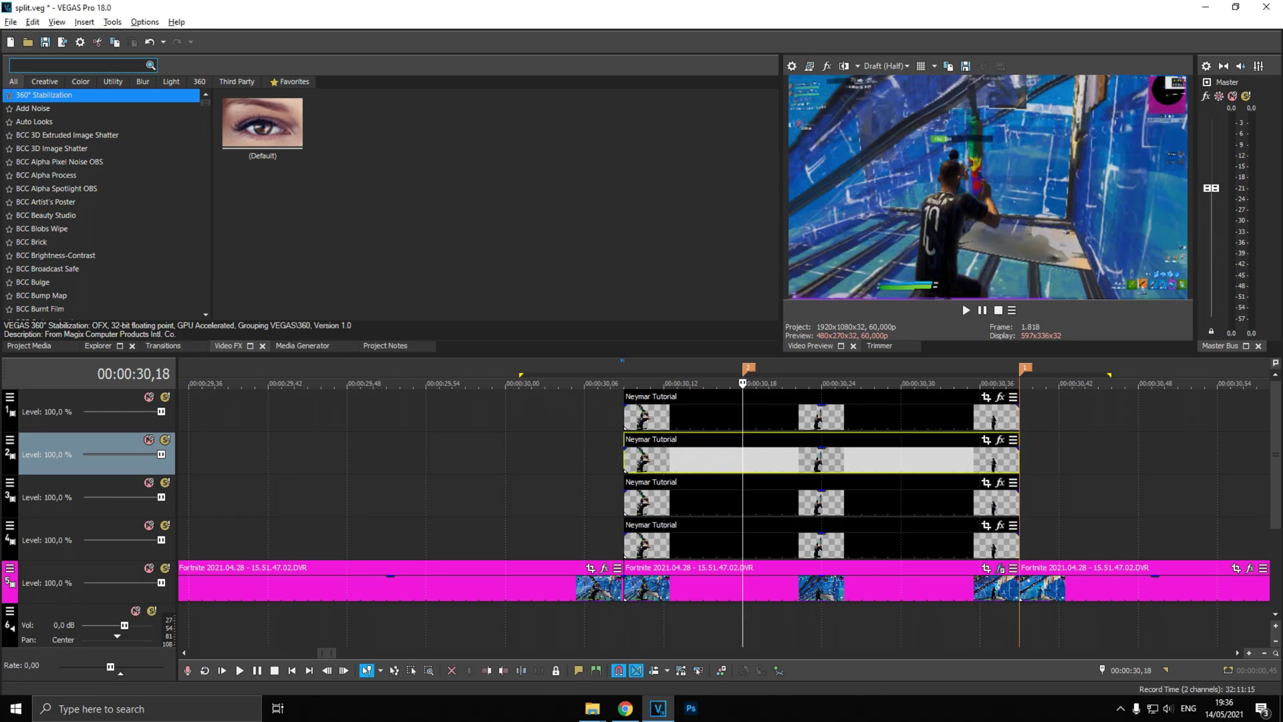
pyautogui.press('s')
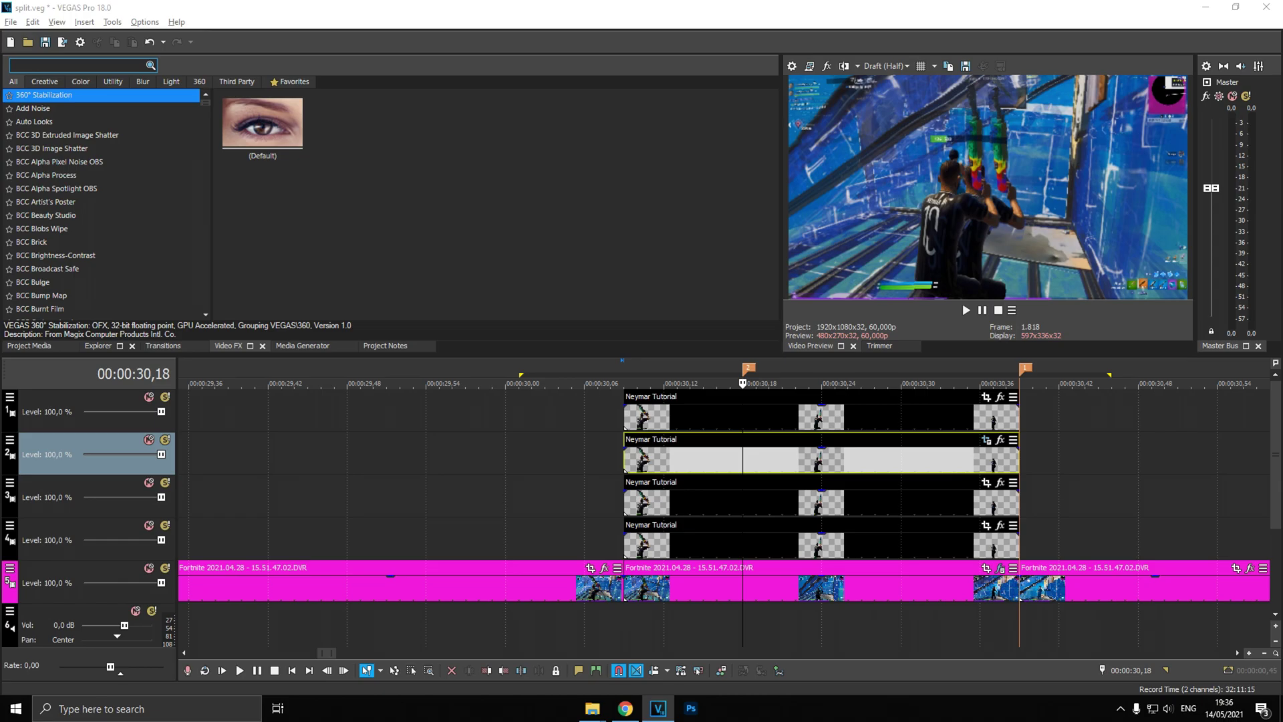
pyautogui.moveTo(0, 13); pyautogui.dragTo(572, 81)
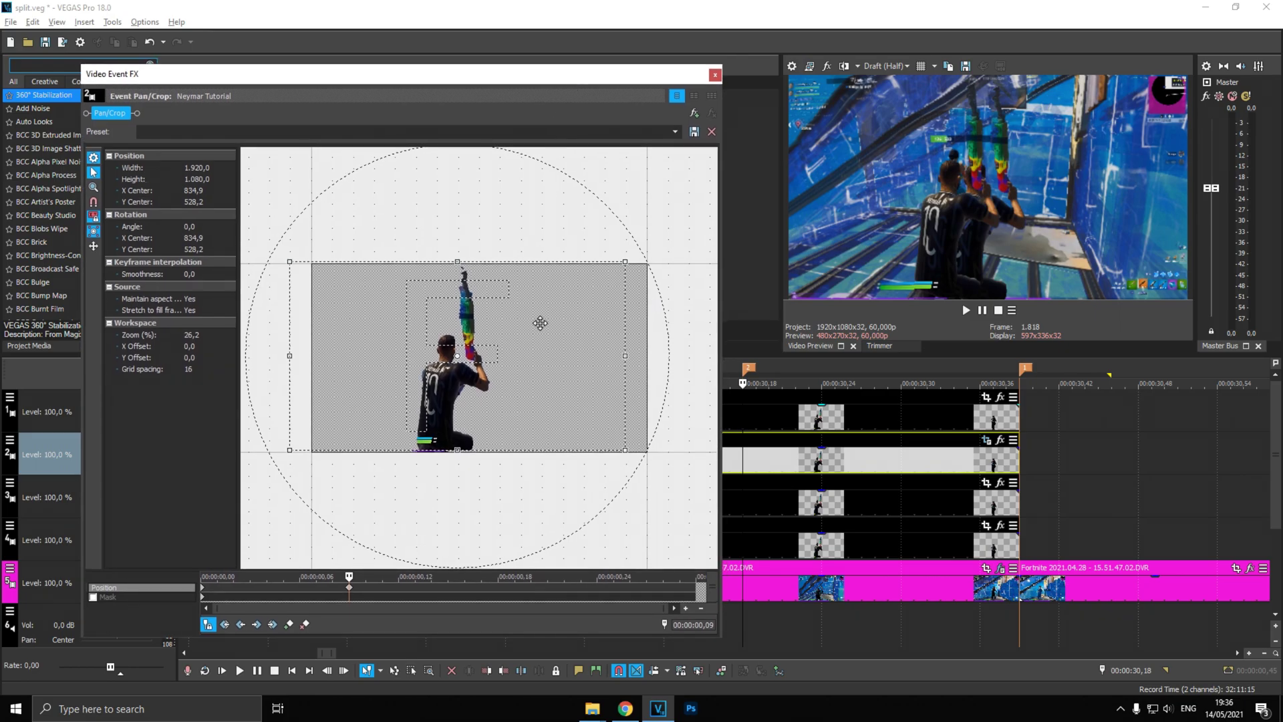
pyautogui.moveTo(552, 243); pyautogui.dragTo(525, 220)
pyautogui.moveTo(490, 371); pyautogui.dragTo(479, 361)
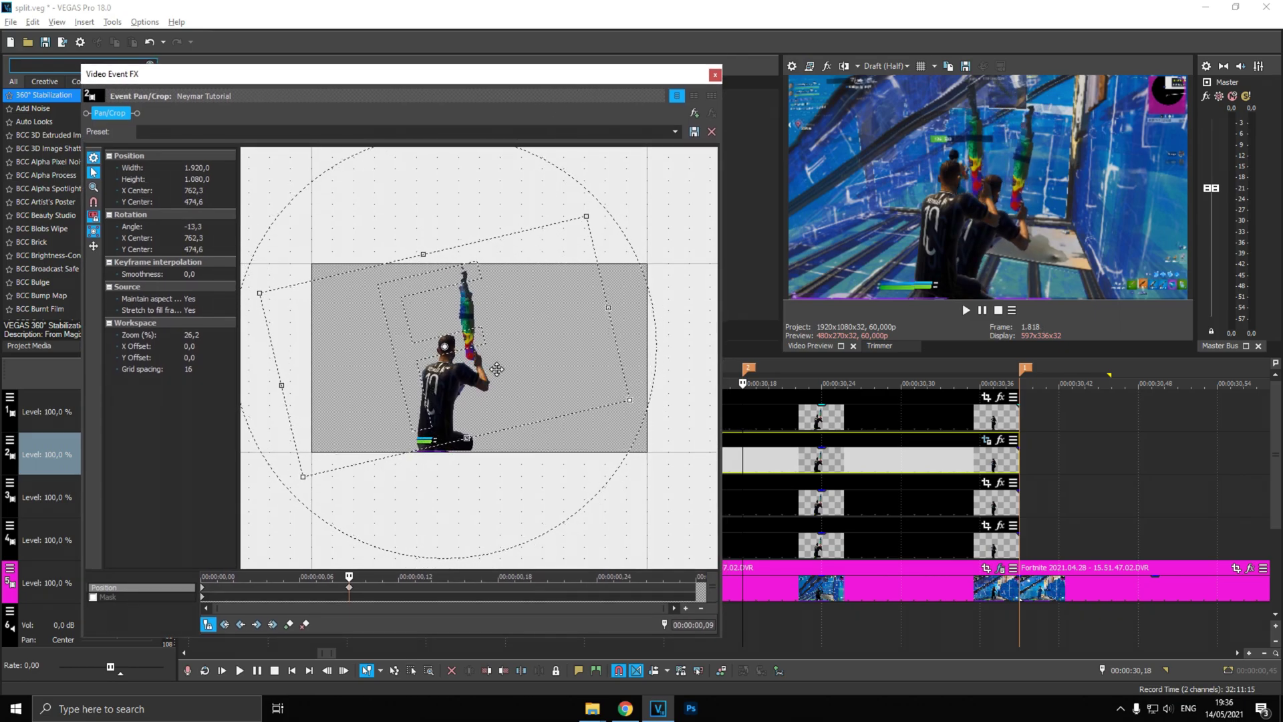
pyautogui.moveTo(538, 79); pyautogui.dragTo(482, 70)
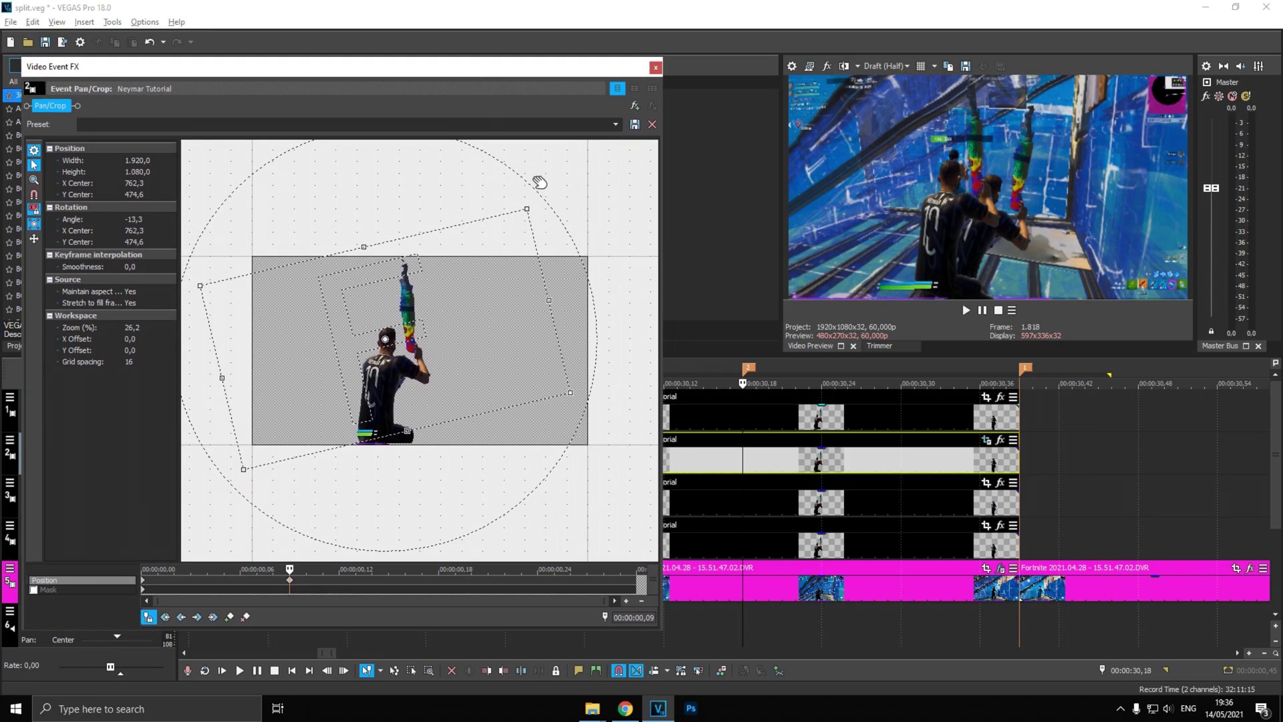
pyautogui.moveTo(524, 179); pyautogui.dragTo(528, 181)
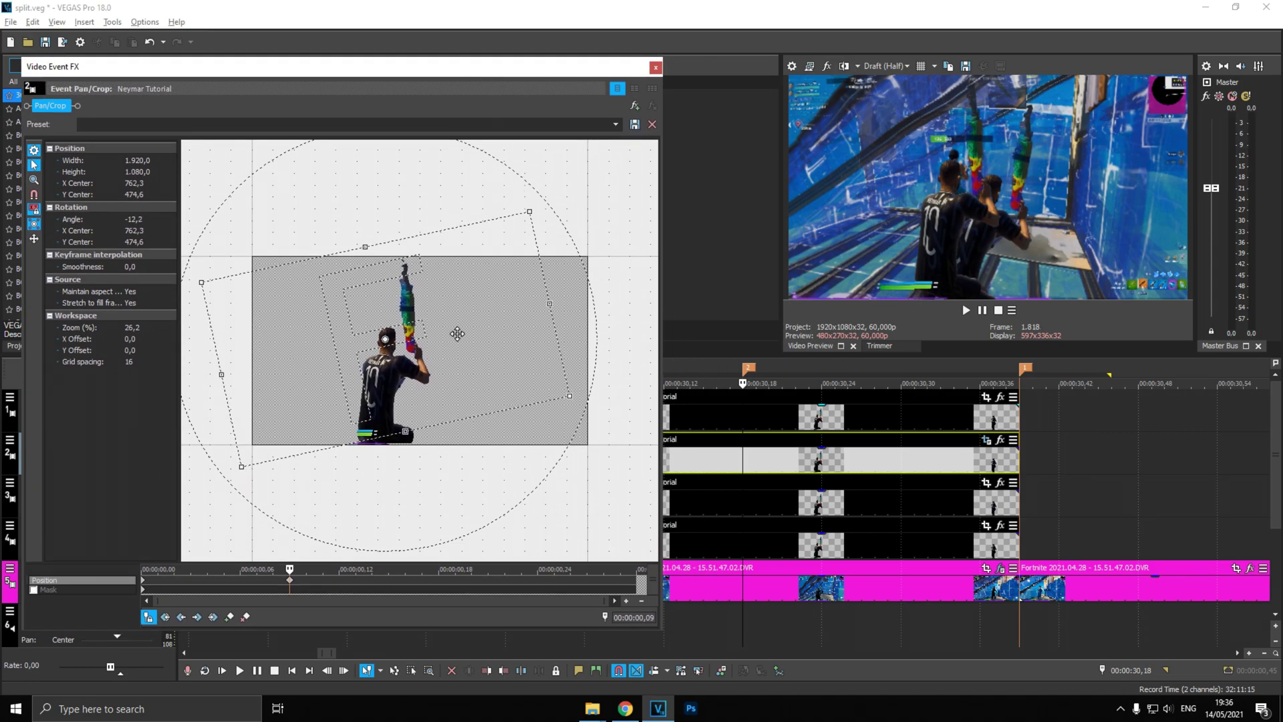
pyautogui.moveTo(457, 334); pyautogui.dragTo(463, 333)
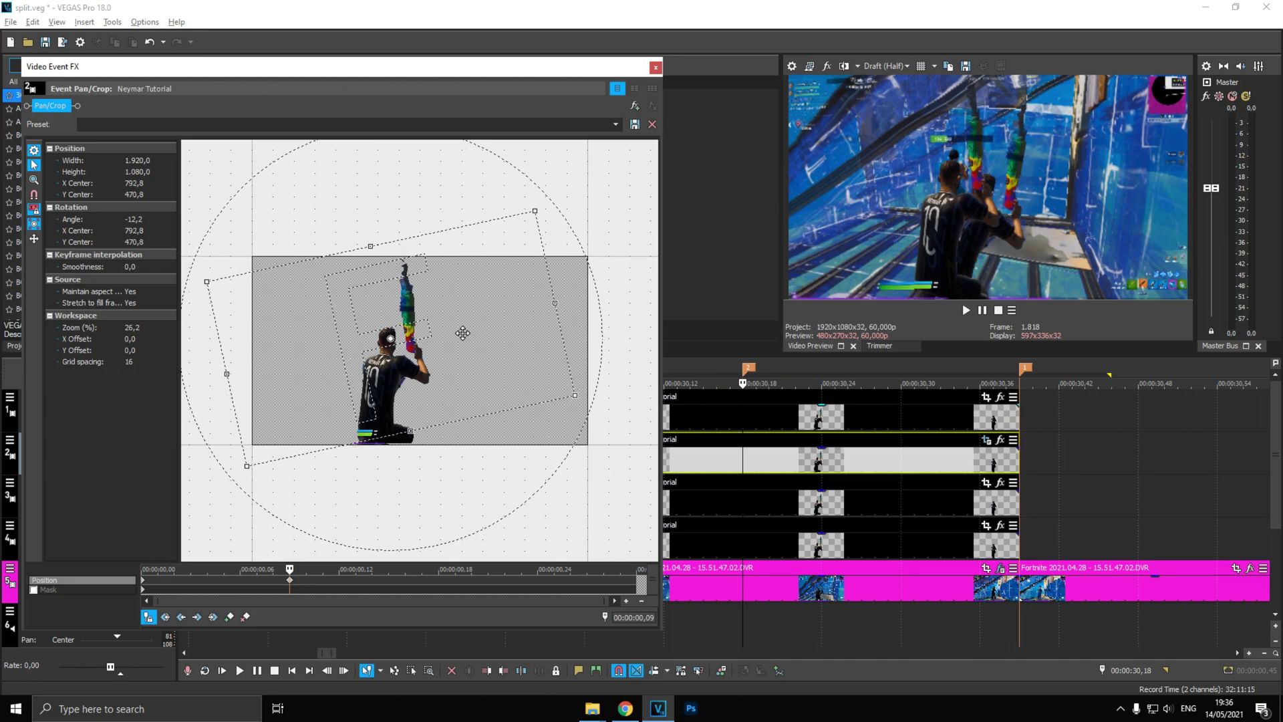
# Step: Step through the frames after the marker at 00:00:30,18 to examine the offset copy's motion, stopping at 00:00:30,30
pyautogui.click(748, 422)
pyautogui.press('Right')
pyautogui.press('Right')
pyautogui.press('Right')
pyautogui.press('Right')
pyautogui.press('Right')
pyautogui.press('Right')
pyautogui.press('Right')
pyautogui.press('Right')
pyautogui.press('Right')
pyautogui.press('Right')
pyautogui.press('Right')
pyautogui.press('Right')
pyautogui.press('Right')
pyautogui.press('Right')
pyautogui.press('Right')
pyautogui.press('Right')
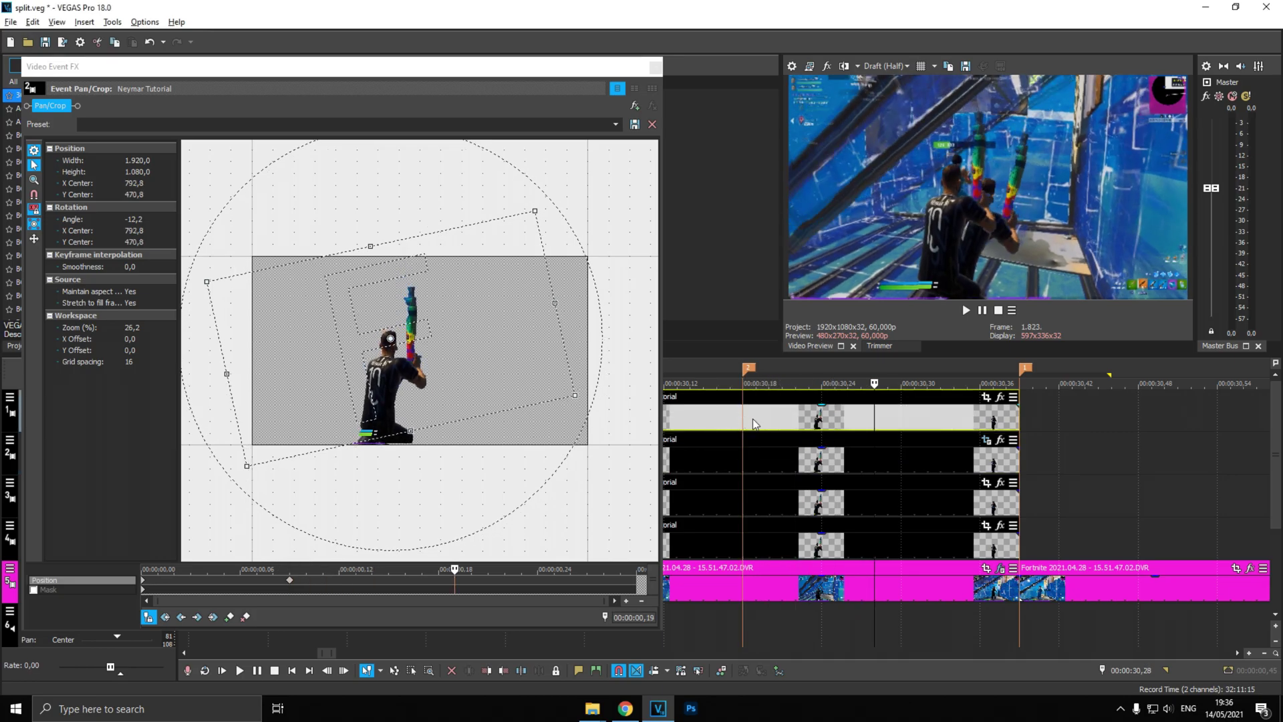
pyautogui.press('Left')
pyautogui.press('Left')
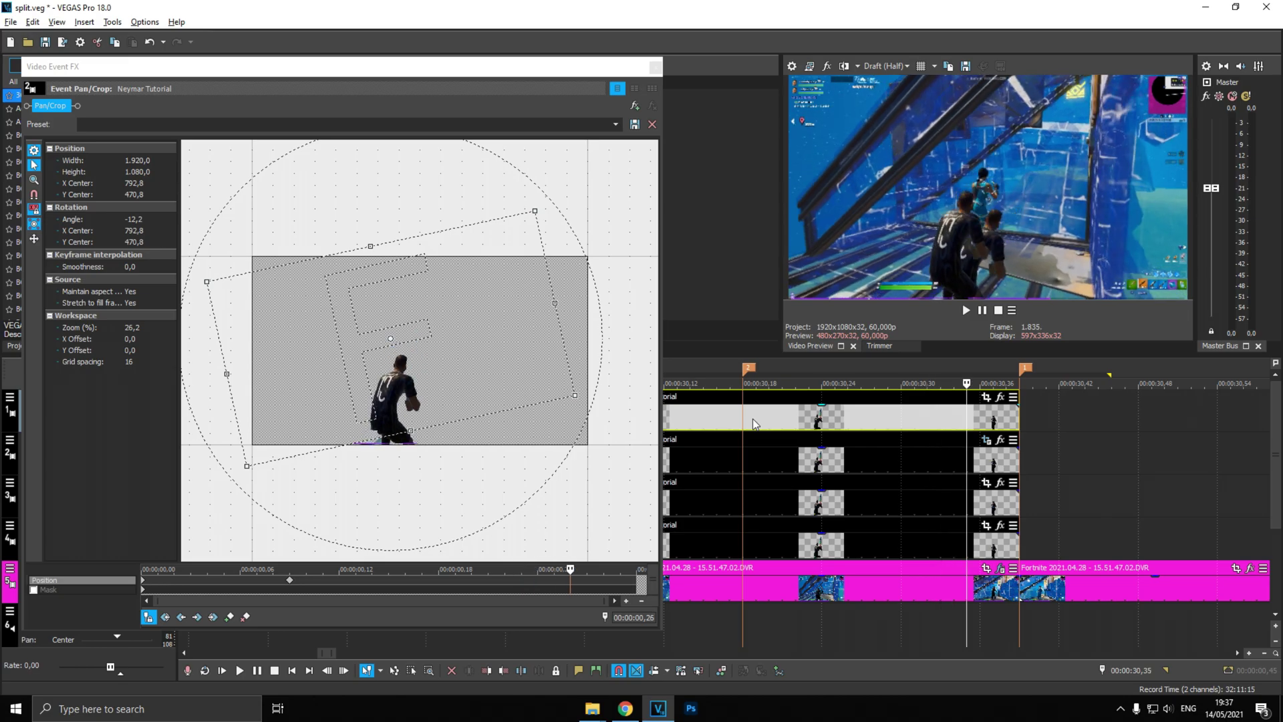
pyautogui.press('Left')
pyautogui.press('Left')
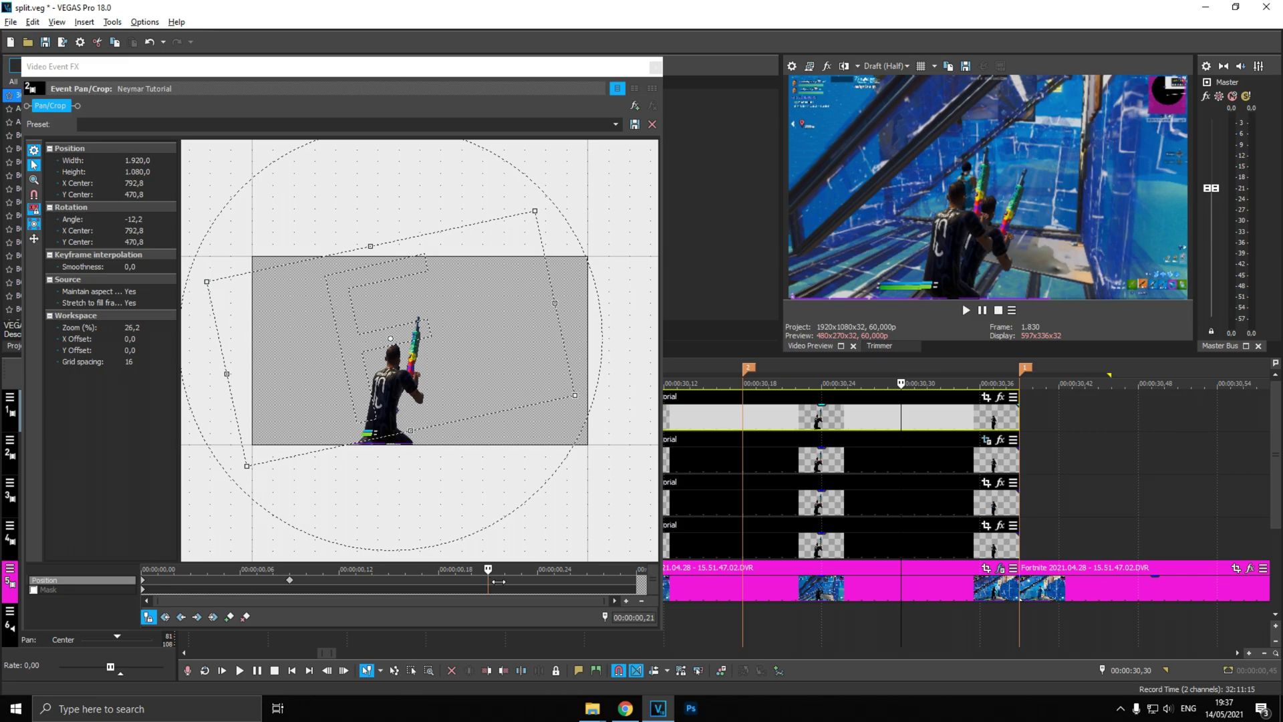
# Step: Offset and tilt the track 3 Neymar clip with a Pan/Crop keyframe at 00:00:30,18, angle about -16.4 and centre about X 637.6, Y 454.2
pyautogui.click(290, 580)
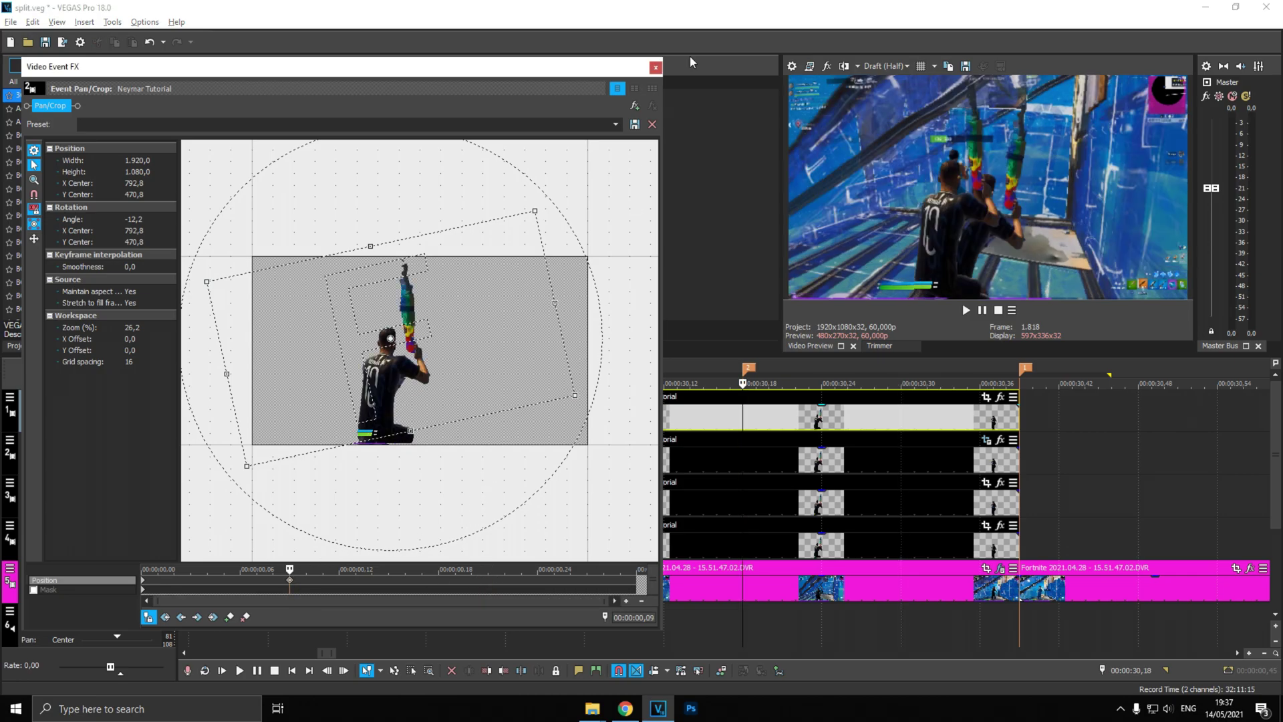
pyautogui.click(655, 68)
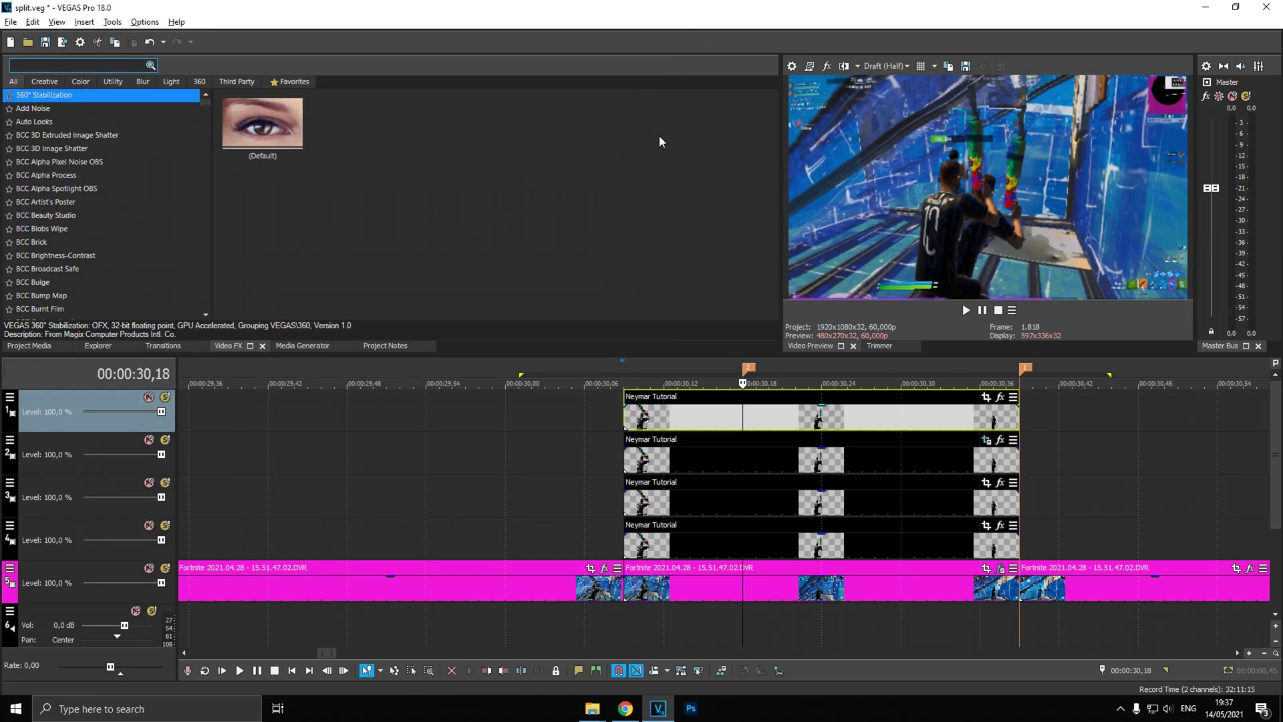
pyautogui.click(987, 483)
pyautogui.moveTo(596, 206); pyautogui.dragTo(541, 175)
pyautogui.moveTo(428, 313); pyautogui.dragTo(358, 285)
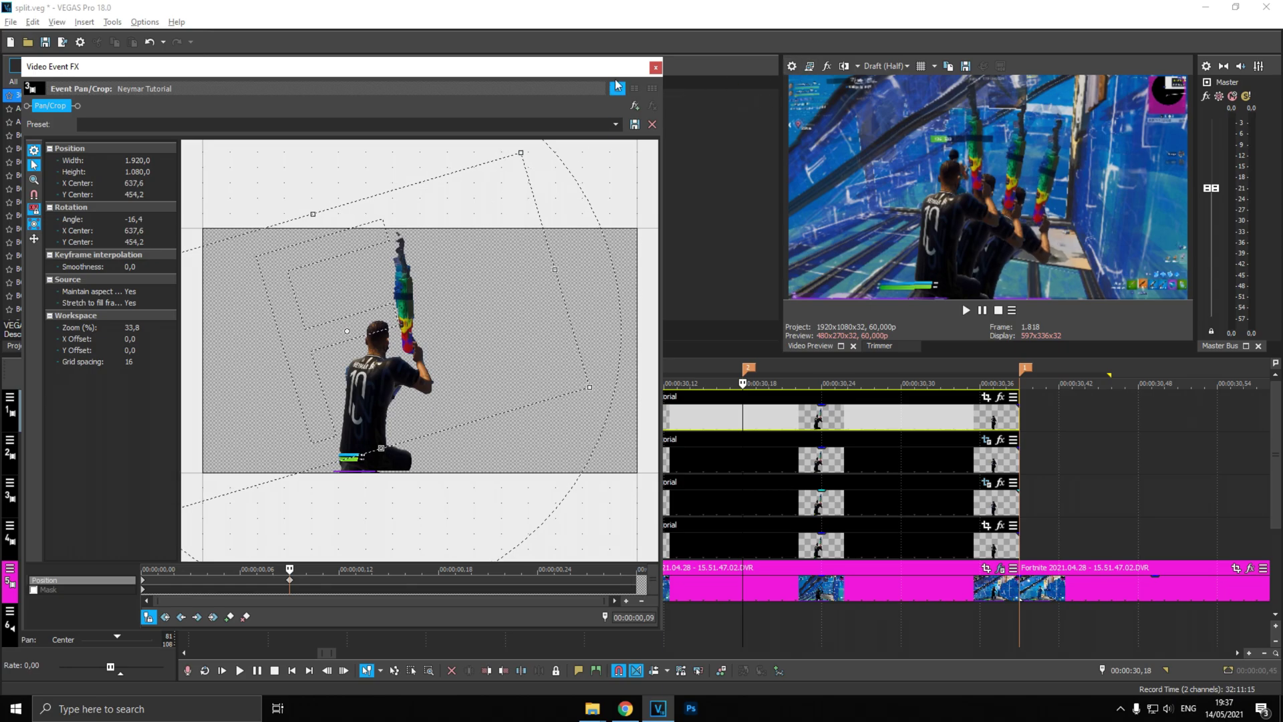
pyautogui.click(655, 69)
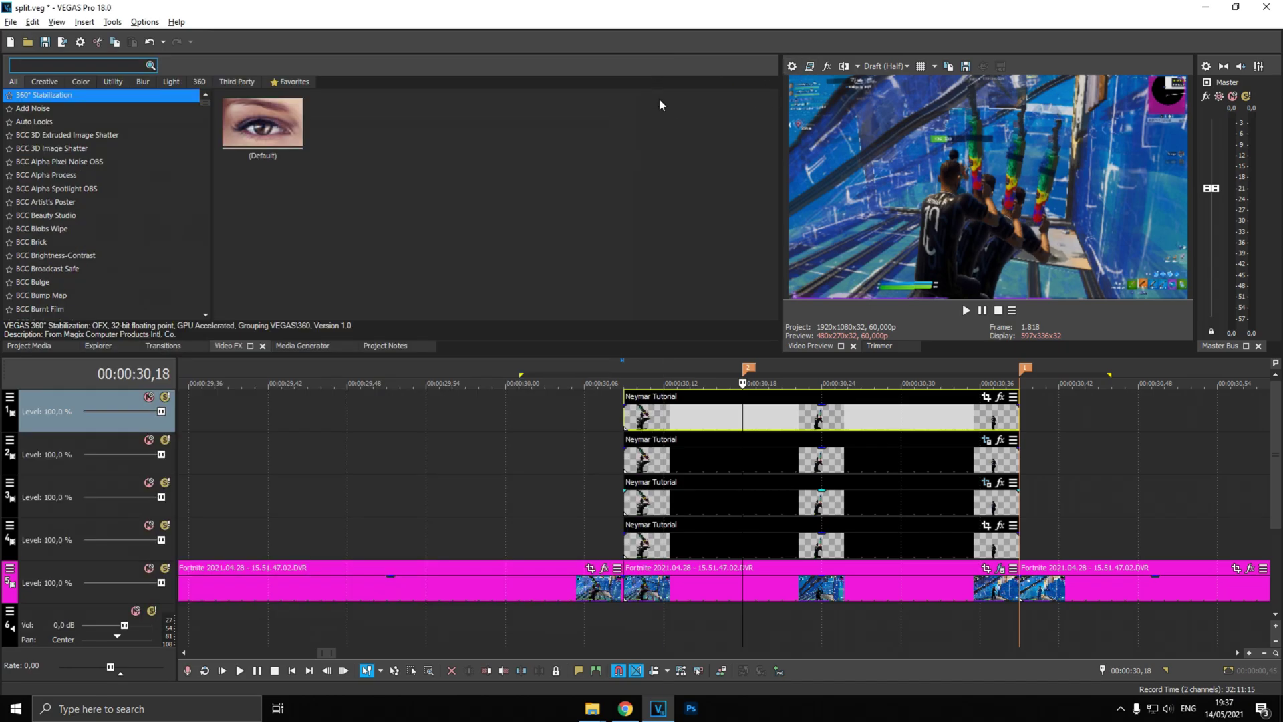
# Step: Offset and tilt the track 4 Neymar clip with a Pan/Crop keyframe at 00:00:30,18, angle about -22.2 and centre about X 483.8, Y 347.7
pyautogui.click(983, 528)
pyautogui.moveTo(522, 209); pyautogui.dragTo(478, 209)
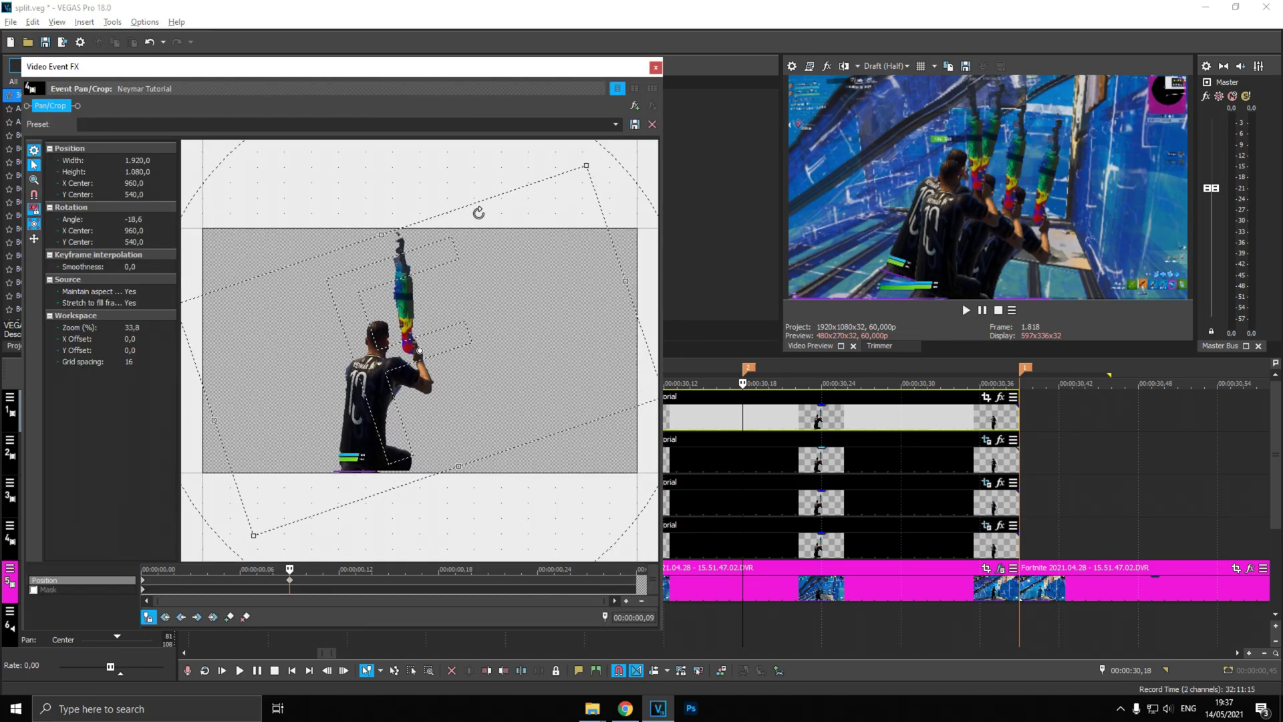
pyautogui.moveTo(447, 300); pyautogui.dragTo(389, 260)
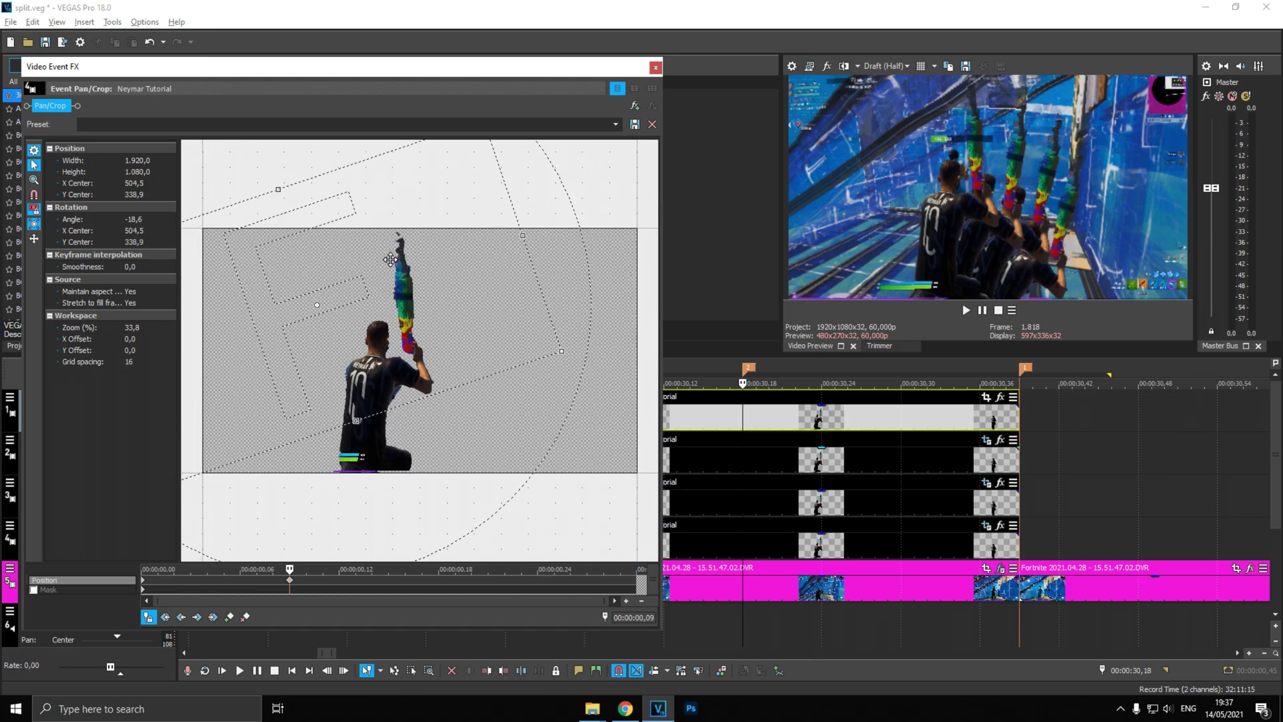
pyautogui.moveTo(535, 183); pyautogui.dragTo(527, 171)
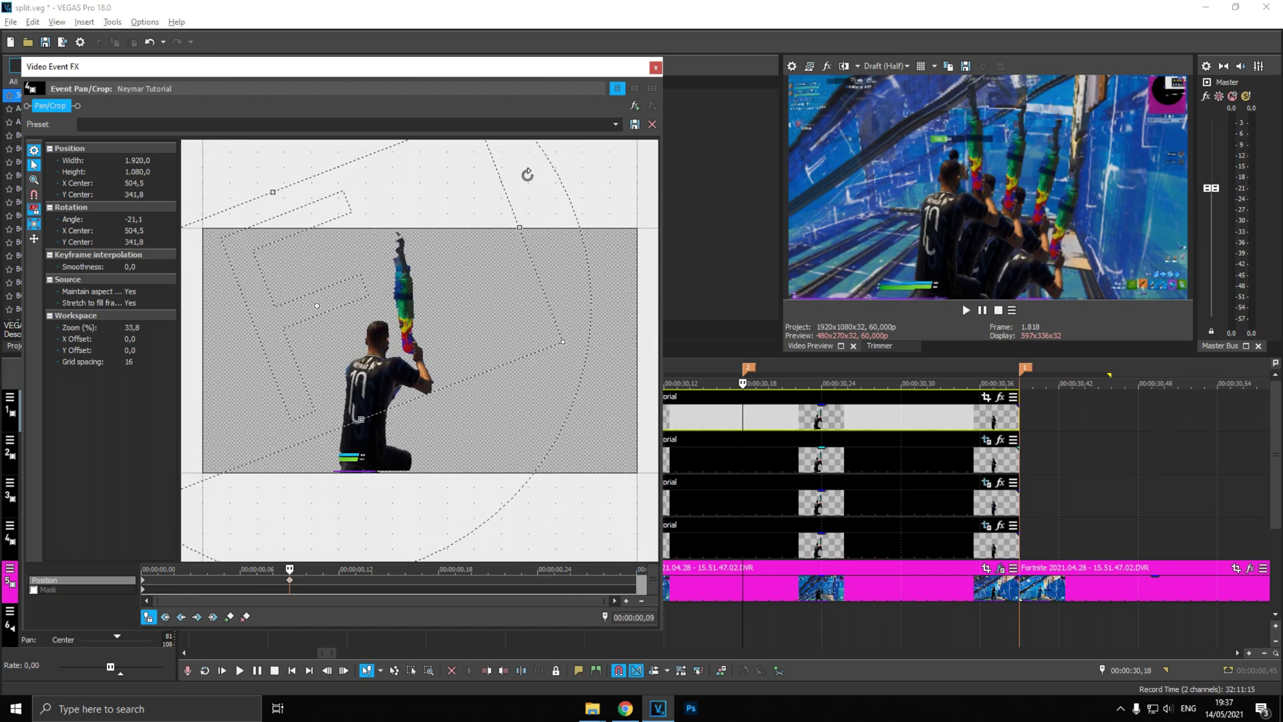
pyautogui.moveTo(499, 261); pyautogui.dragTo(493, 261)
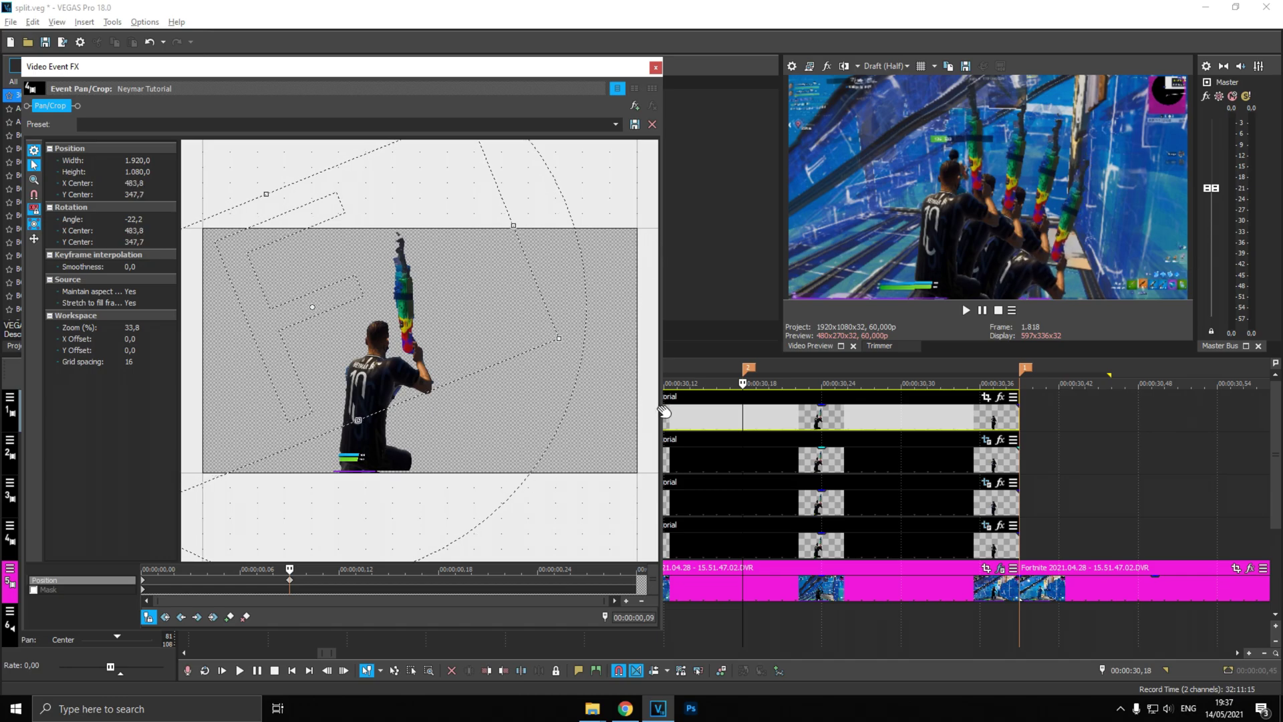
pyautogui.click(656, 68)
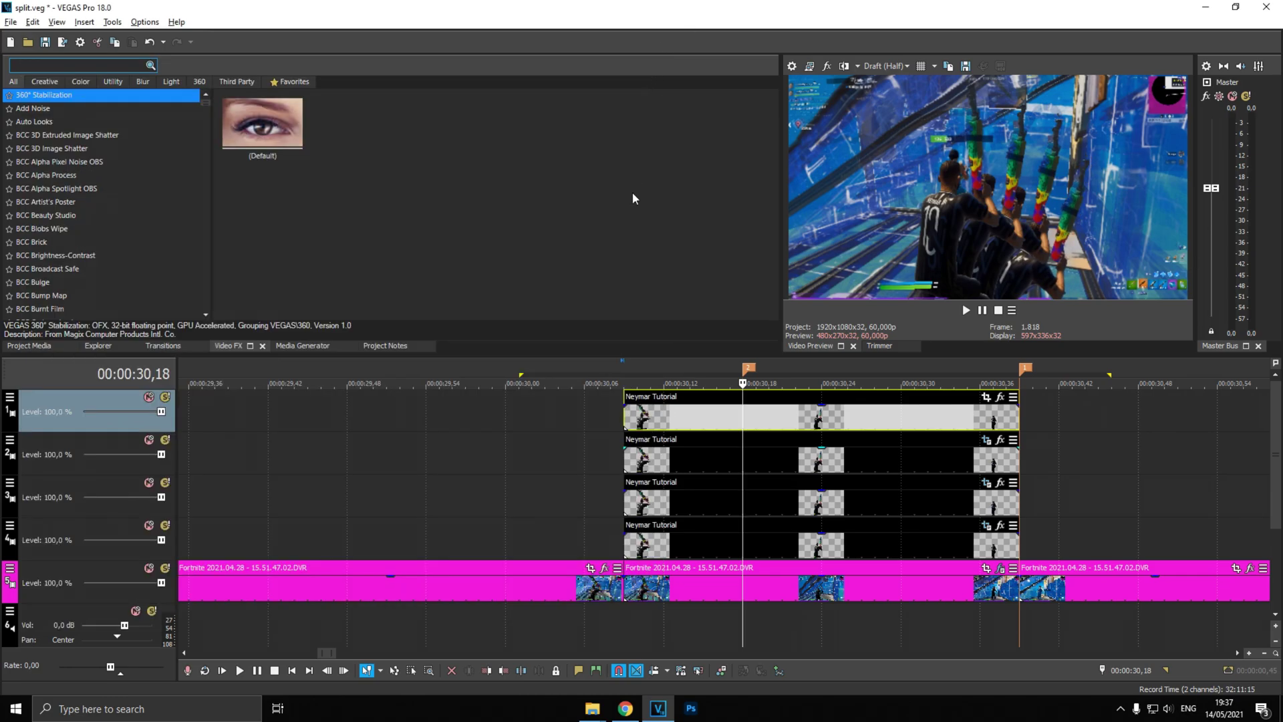
# Step: Change the interpolation type of the starting Pan/Crop keyframe on the track 2 Neymar clip and scrub through its motion
pyautogui.click(632, 461)
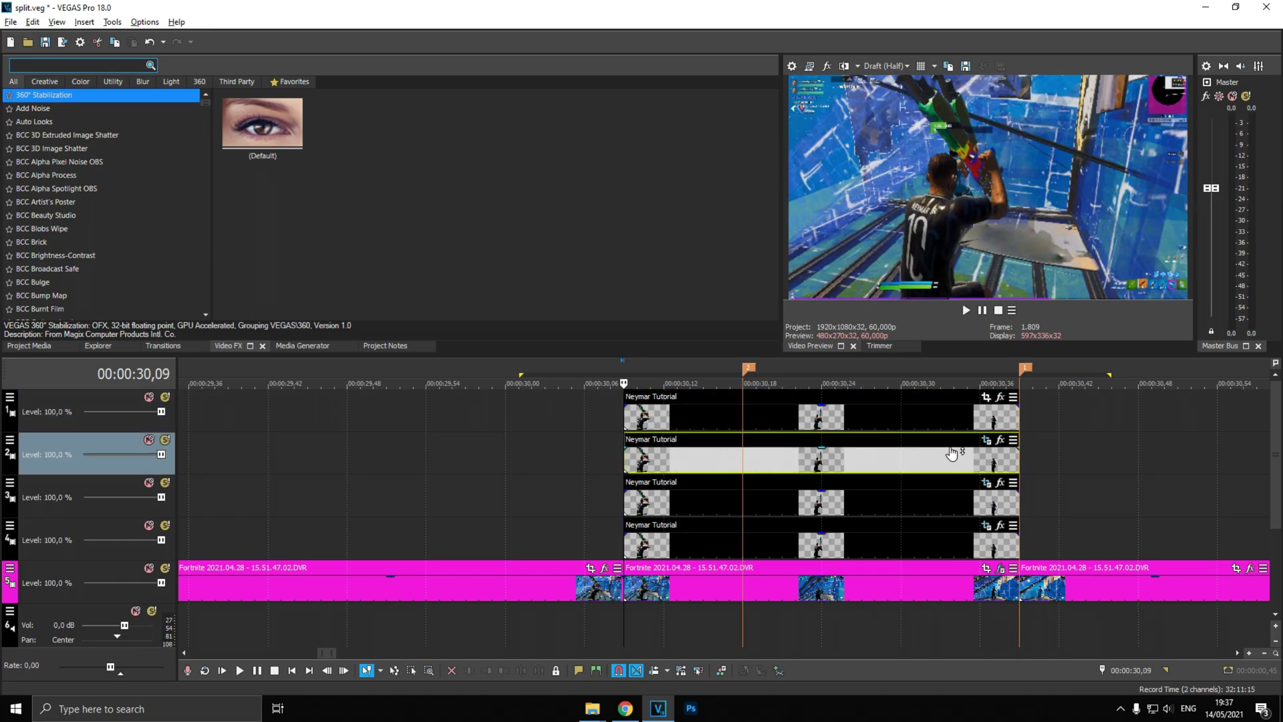
pyautogui.click(989, 441)
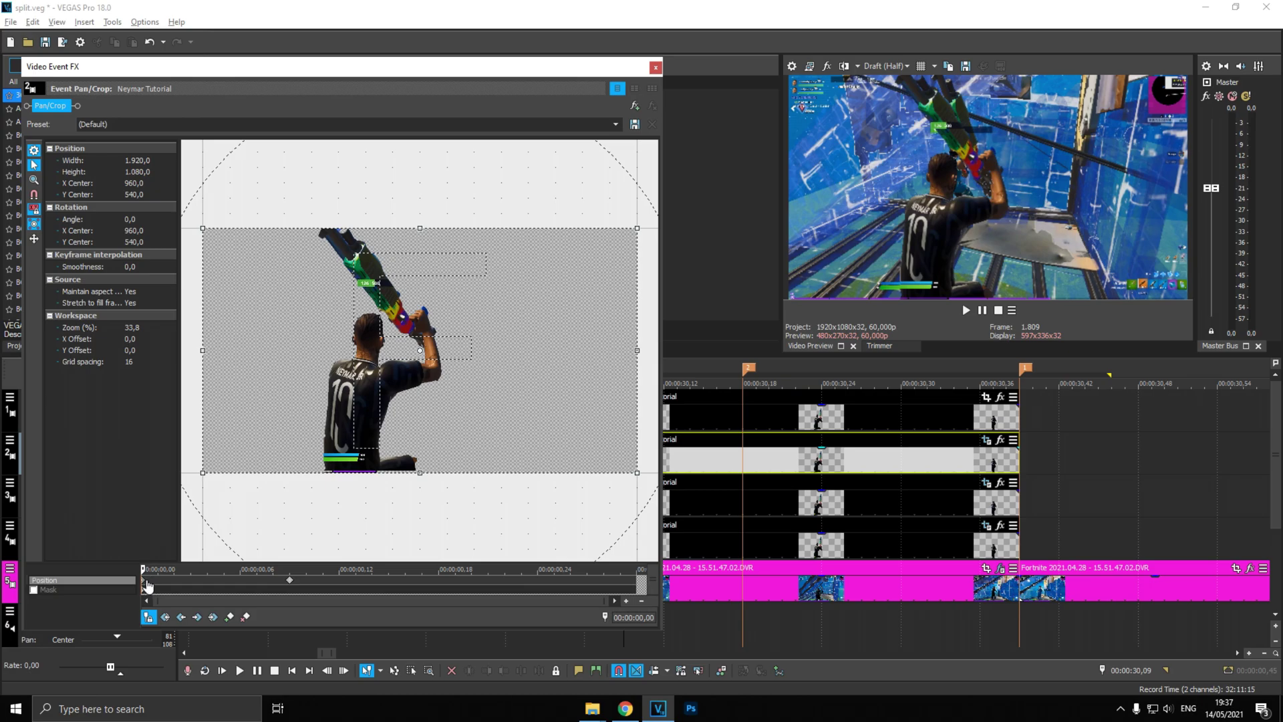
pyautogui.rightClick(147, 586)
pyautogui.click(192, 547)
pyautogui.moveTo(152, 574); pyautogui.dragTo(306, 584)
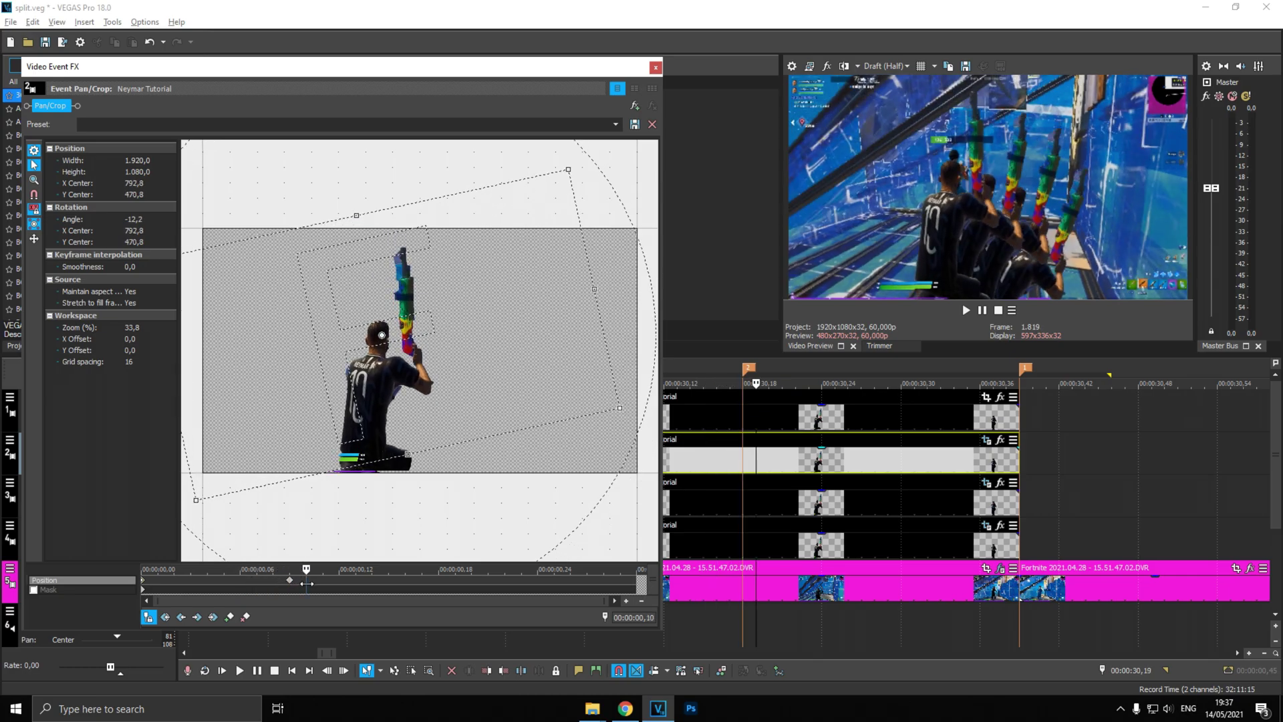
pyautogui.click(655, 67)
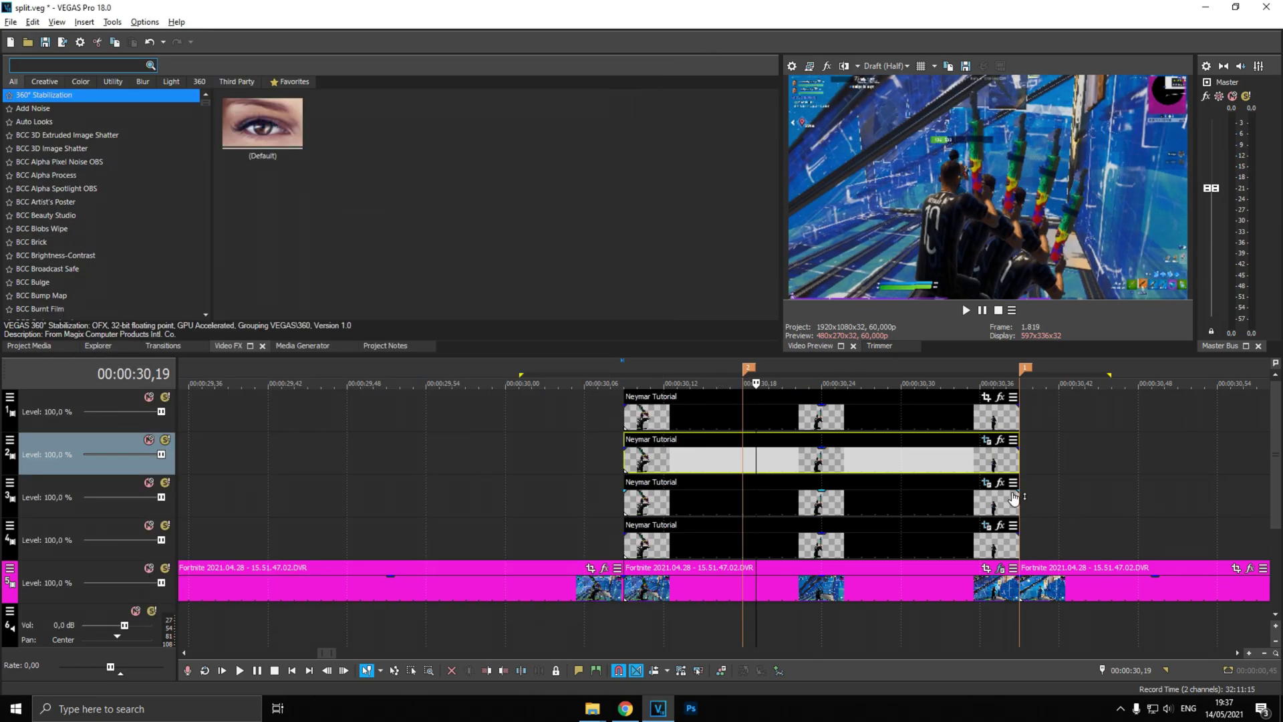
# Step: Change the interpolation type of the starting Pan/Crop keyframe on the track 3 Neymar clip
pyautogui.click(987, 483)
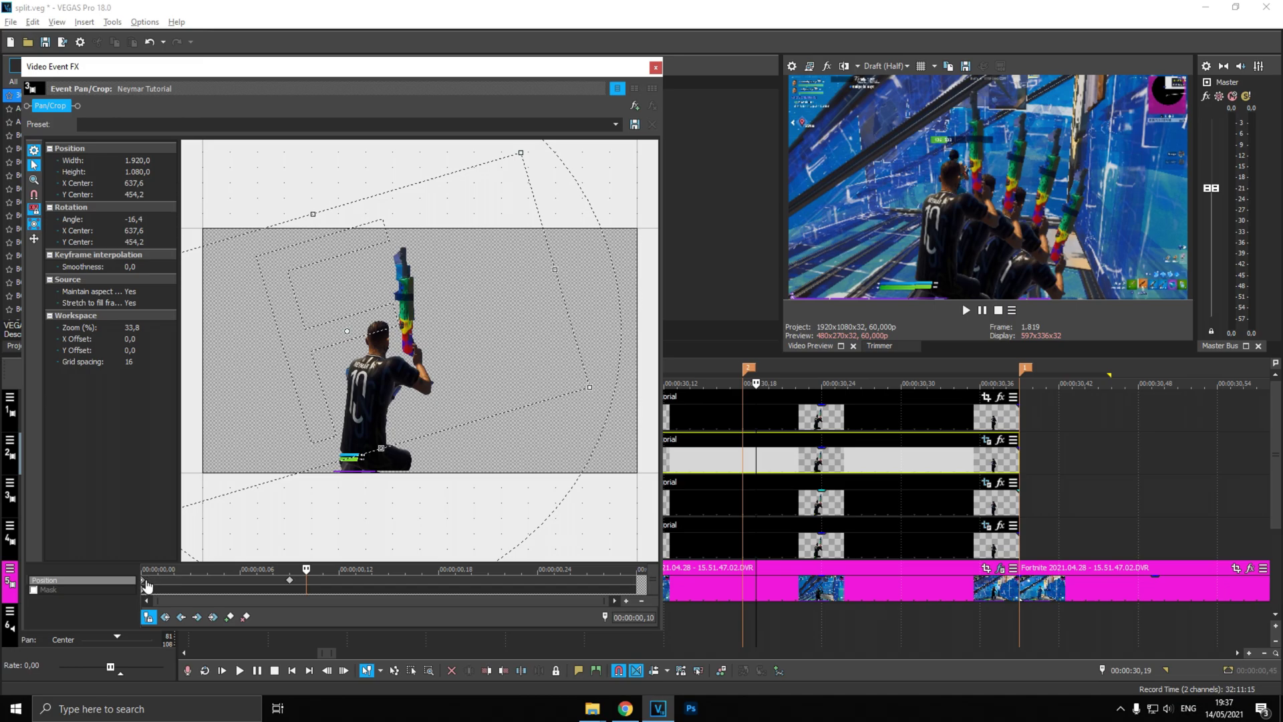
pyautogui.rightClick(147, 585)
pyautogui.click(194, 528)
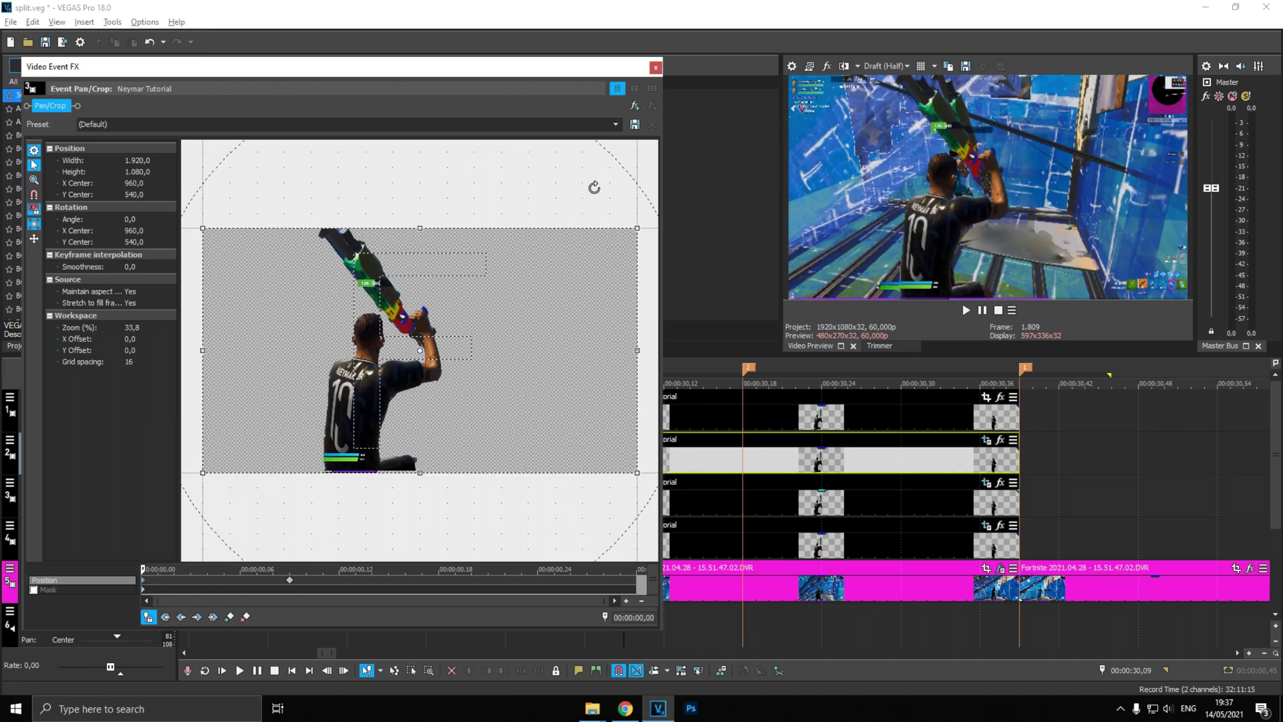
pyautogui.click(656, 67)
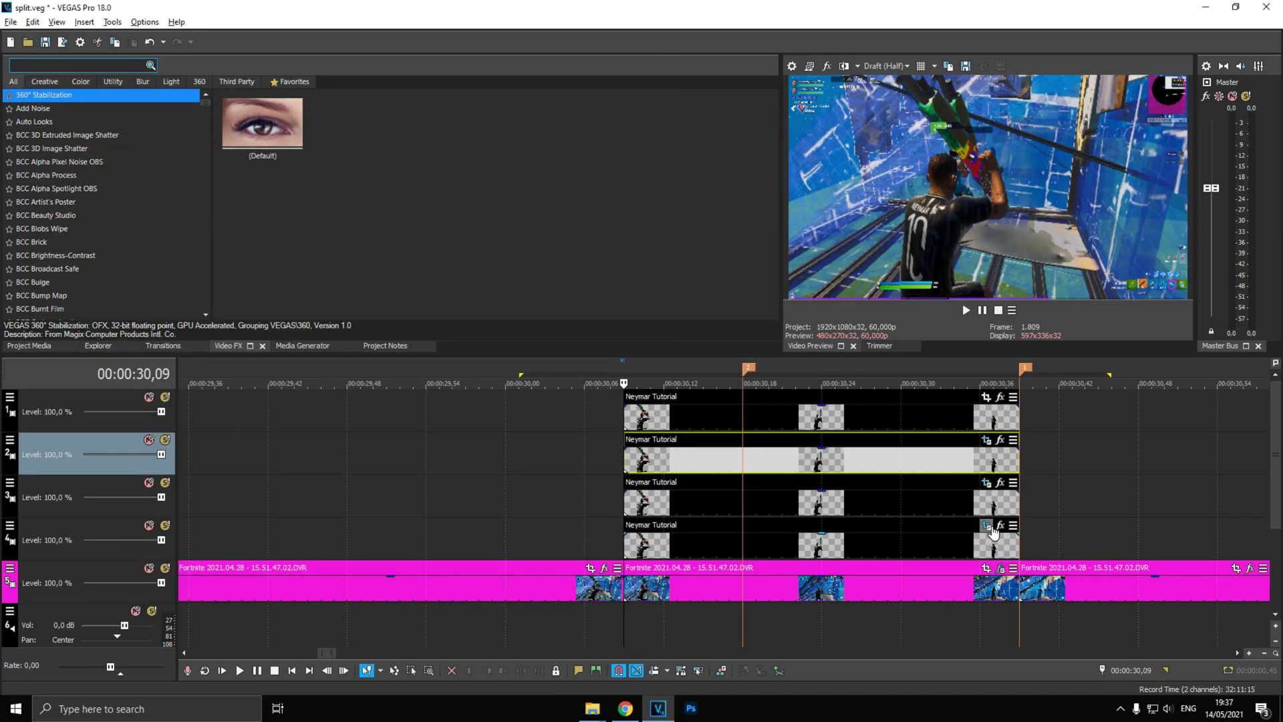
# Step: Change the interpolation type of the starting Pan/Crop keyframe on the track 4 Neymar clip and scrub through its motion
pyautogui.click(988, 528)
pyautogui.rightClick(147, 586)
pyautogui.click(172, 540)
pyautogui.moveTo(151, 574); pyautogui.dragTo(310, 573)
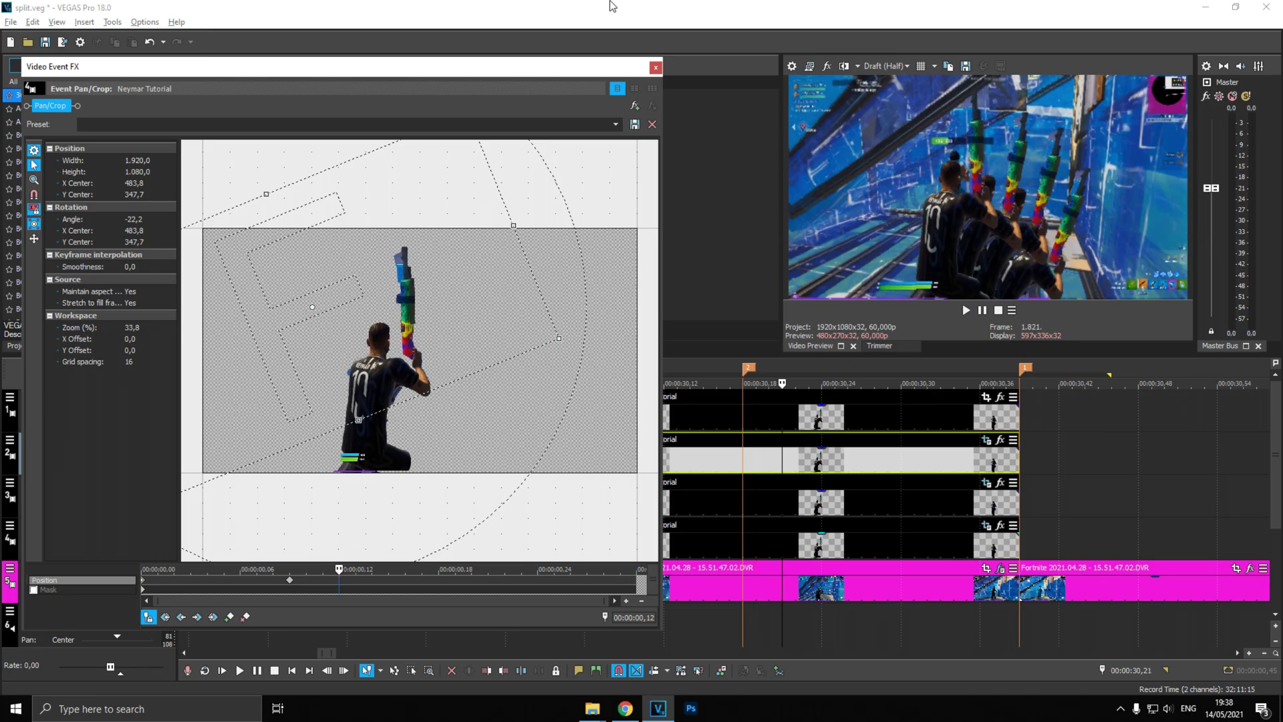
pyautogui.click(656, 67)
# Step: Add fade-ins to the Neymar clips on tracks 2, 3 and 4, ending at the 00:00:30,18 marker, and play them back
pyautogui.moveTo(626, 445); pyautogui.dragTo(742, 445)
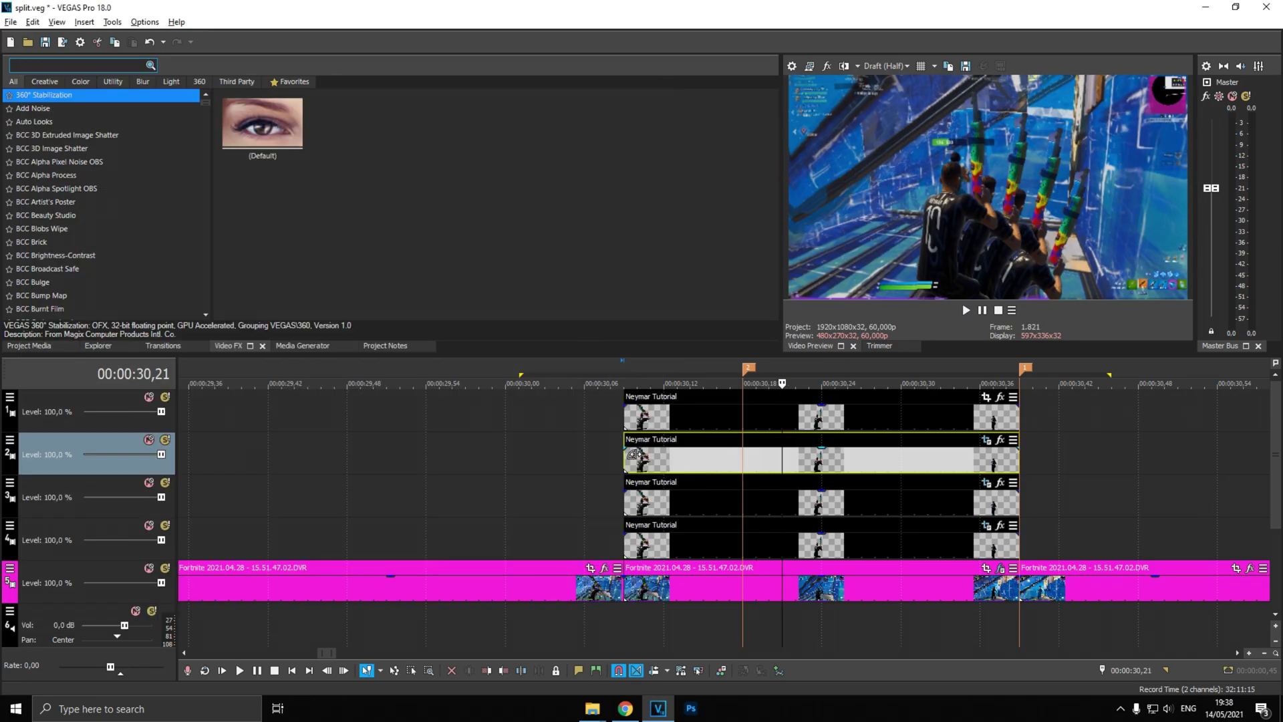
pyautogui.click(643, 499)
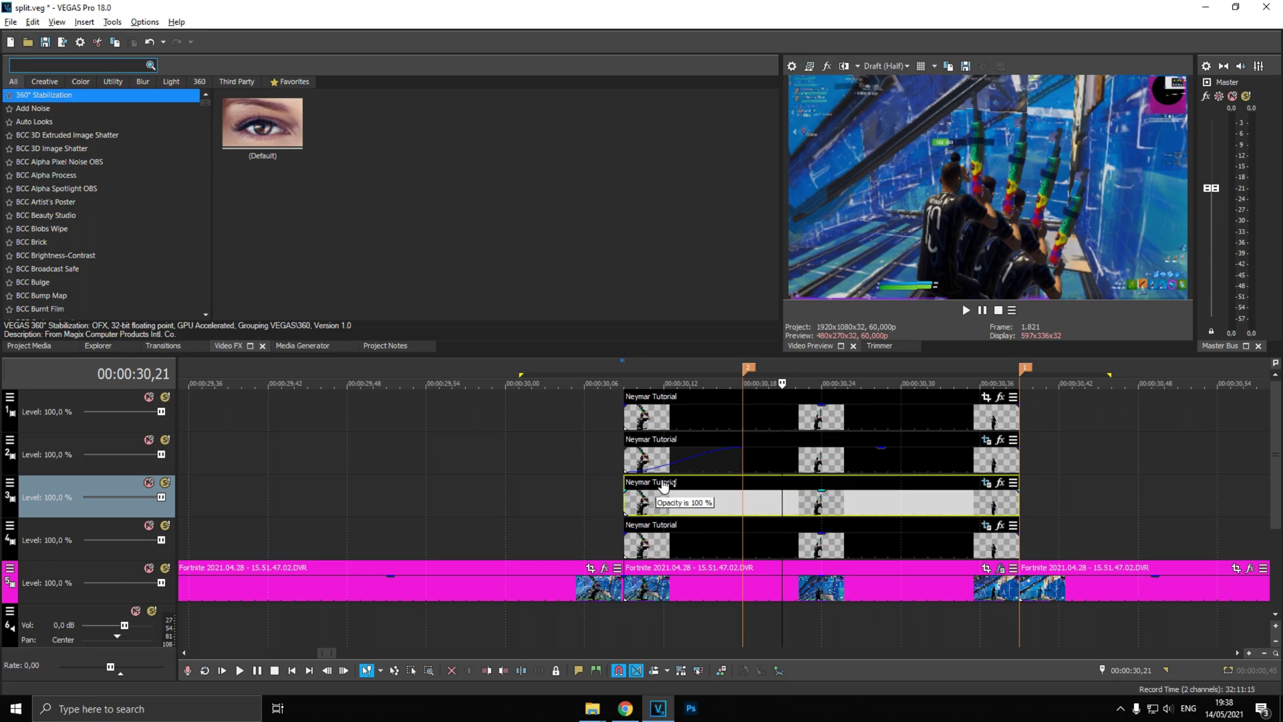
pyautogui.moveTo(627, 494); pyautogui.dragTo(747, 510)
pyautogui.moveTo(628, 540); pyautogui.dragTo(748, 549)
pyautogui.click(631, 474)
pyautogui.press('space')
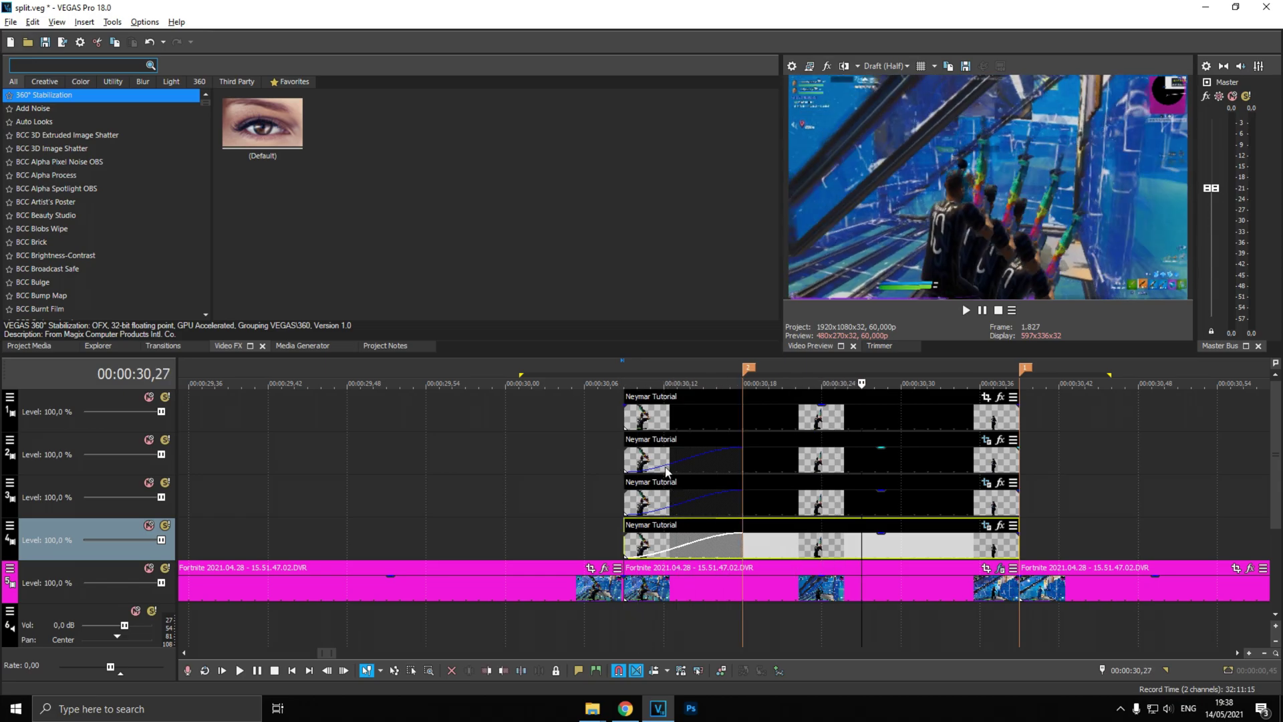
# Step: Set the fade-in type of the Neymar clips on tracks 2, 3 and 4 to the slow-starting curve
pyautogui.rightClick(625, 461)
pyautogui.click(630, 461)
pyautogui.rightClick(637, 461)
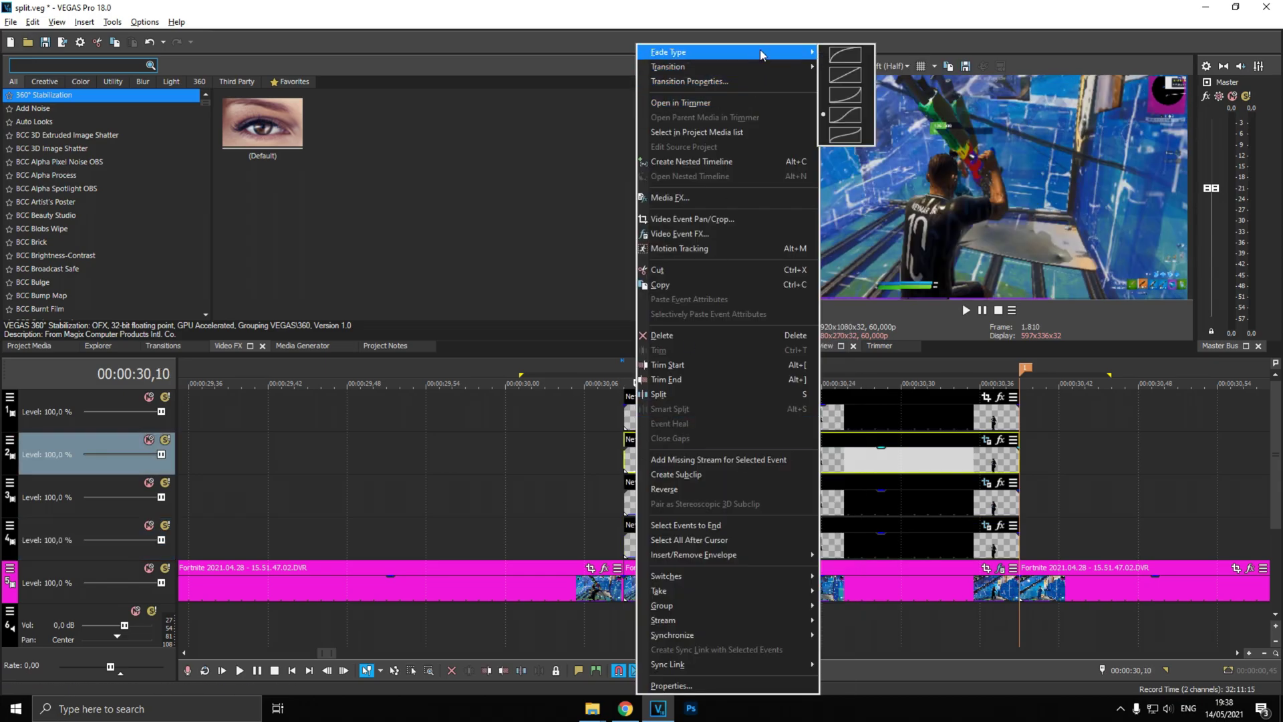
pyautogui.moveTo(735, 52)
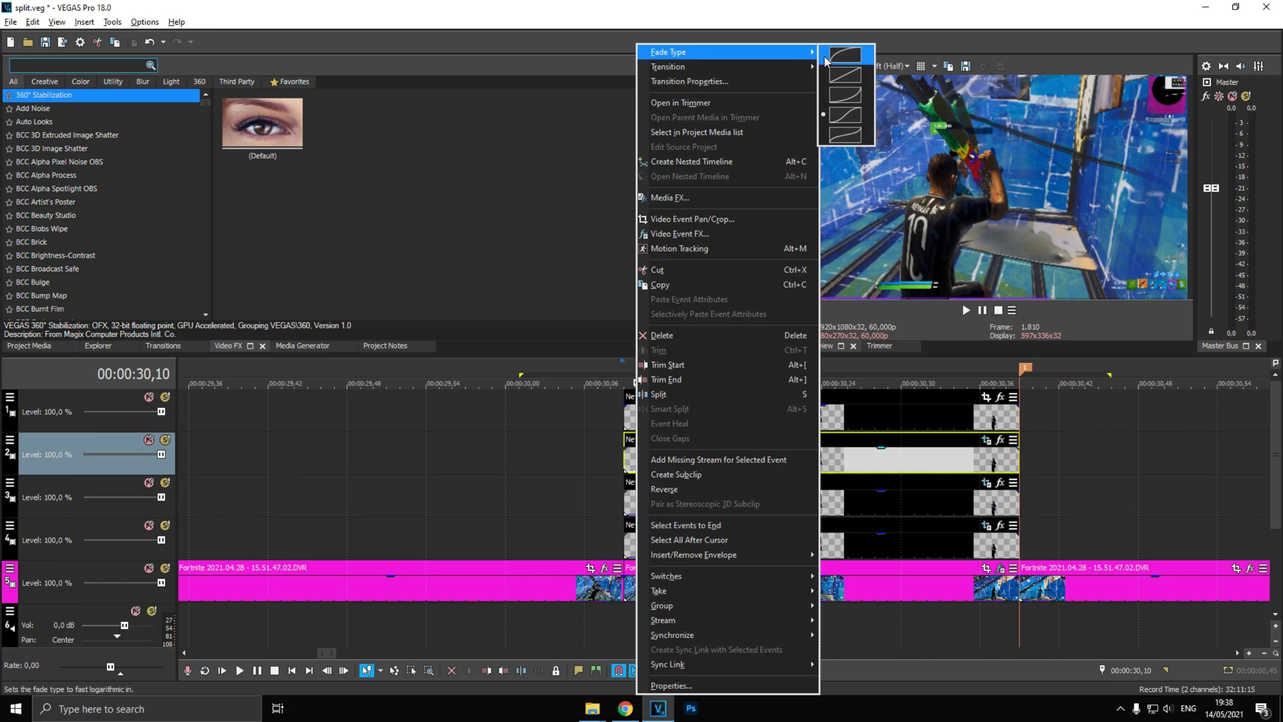
pyautogui.click(845, 97)
pyautogui.rightClick(712, 509)
pyautogui.moveTo(742, 52)
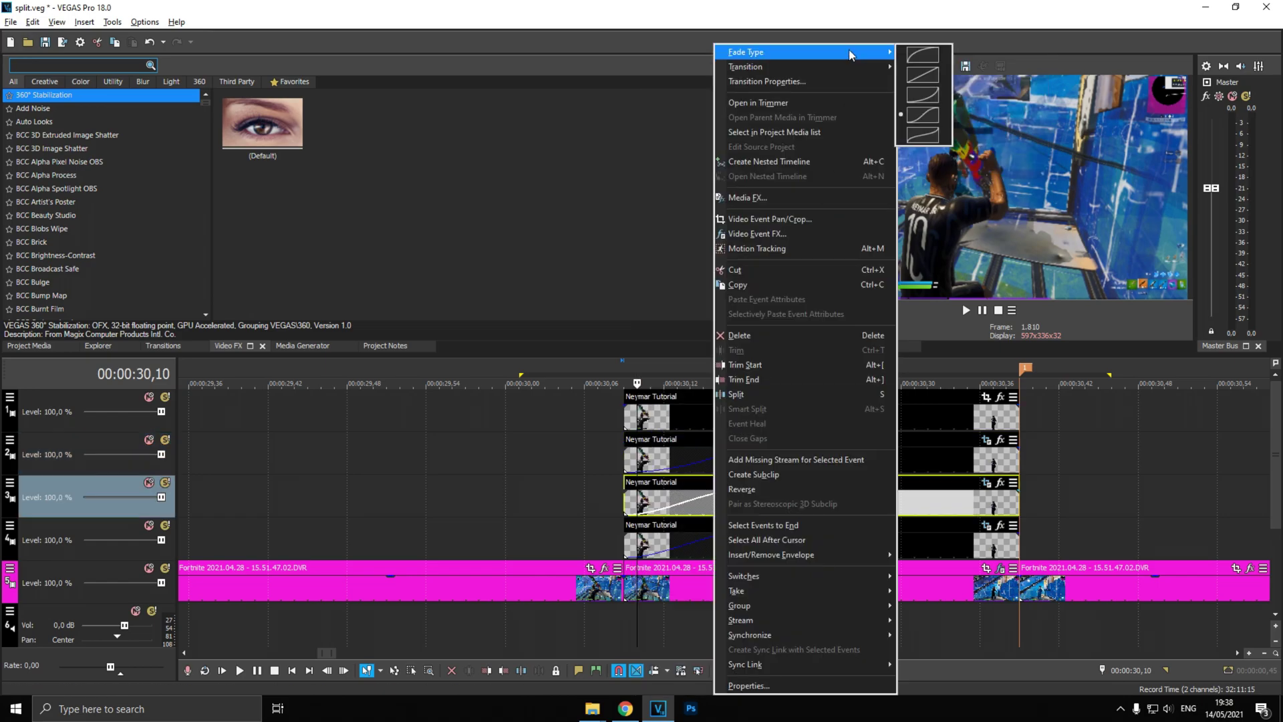
pyautogui.click(924, 95)
pyautogui.rightClick(653, 540)
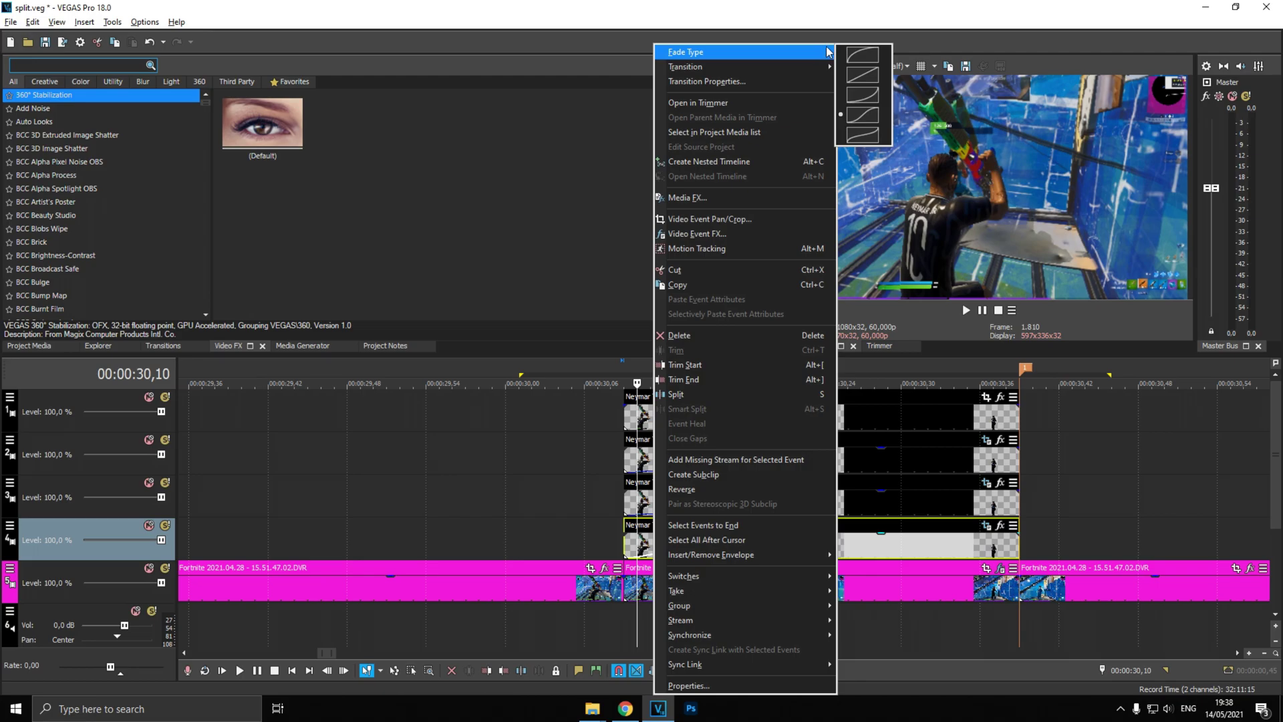
pyautogui.click(862, 96)
# Step: Mark the playback region from about 00:00:30,03 to 00:00:30,44 and play it to review the fanned-out copies
pyautogui.moveTo(548, 375); pyautogui.dragTo(1088, 389)
pyautogui.press('space')
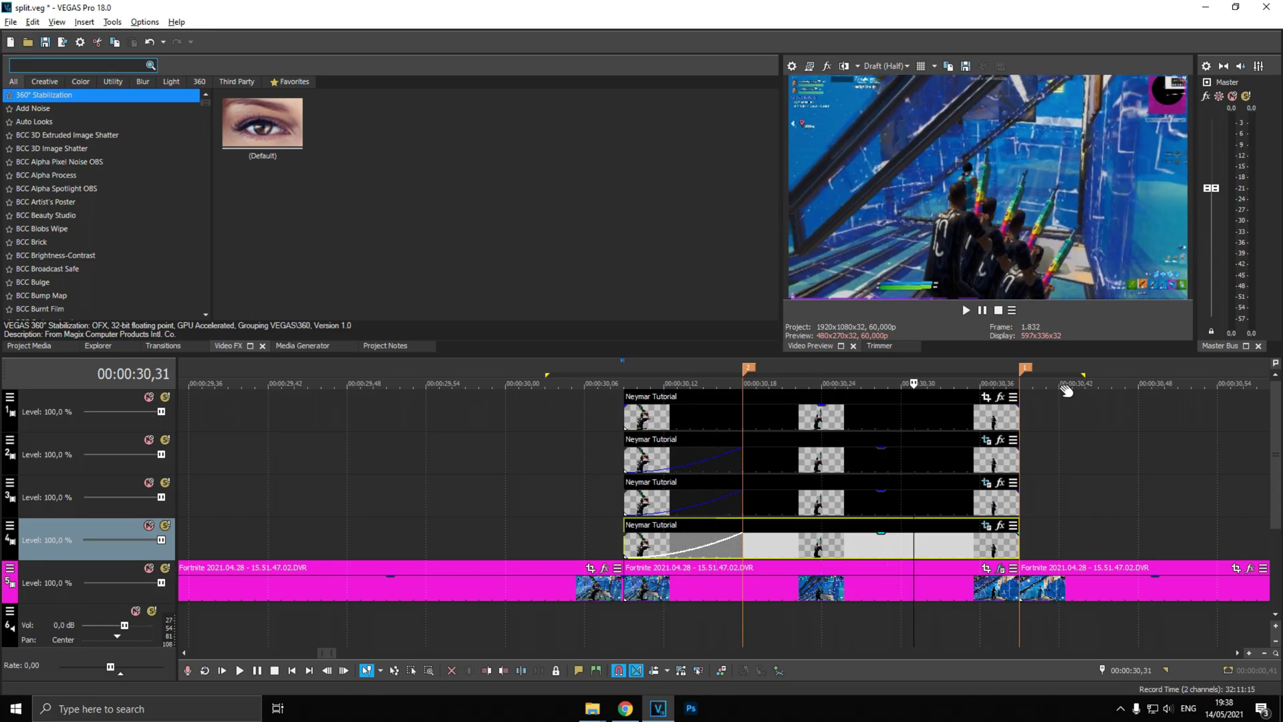
pyautogui.press('space')
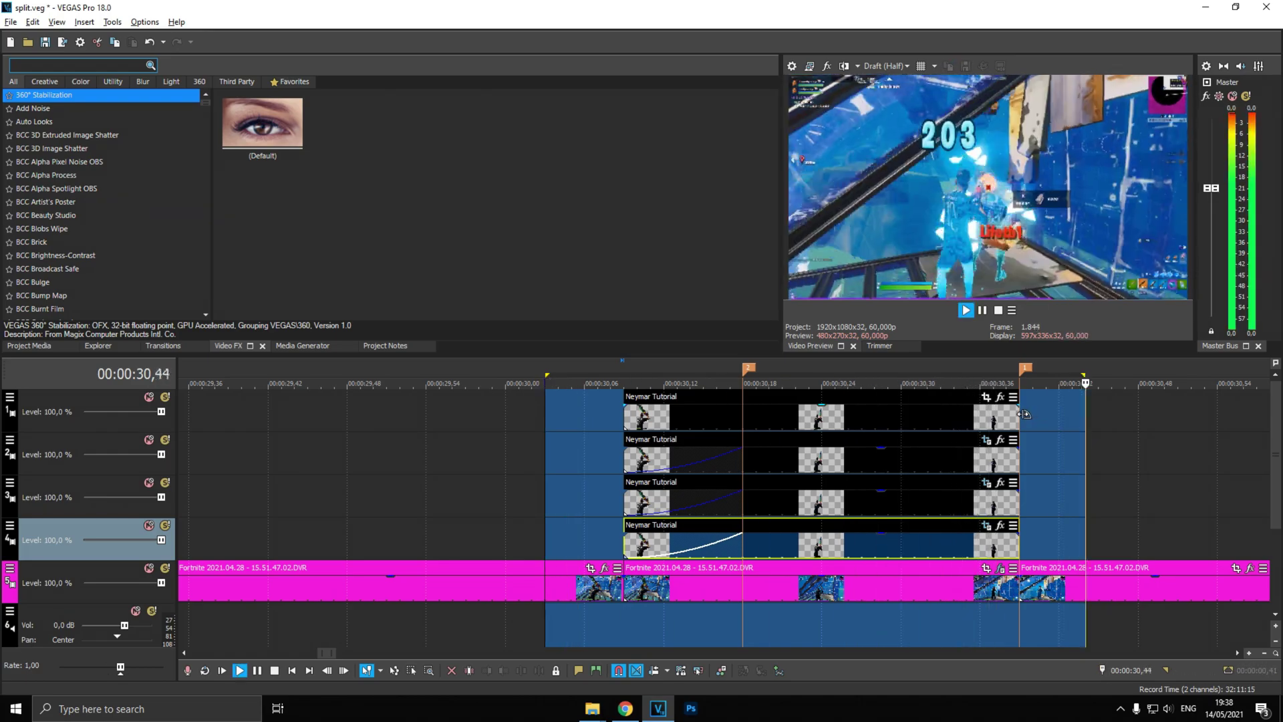
pyautogui.press('space')
pyautogui.click(624, 451)
pyautogui.press('space')
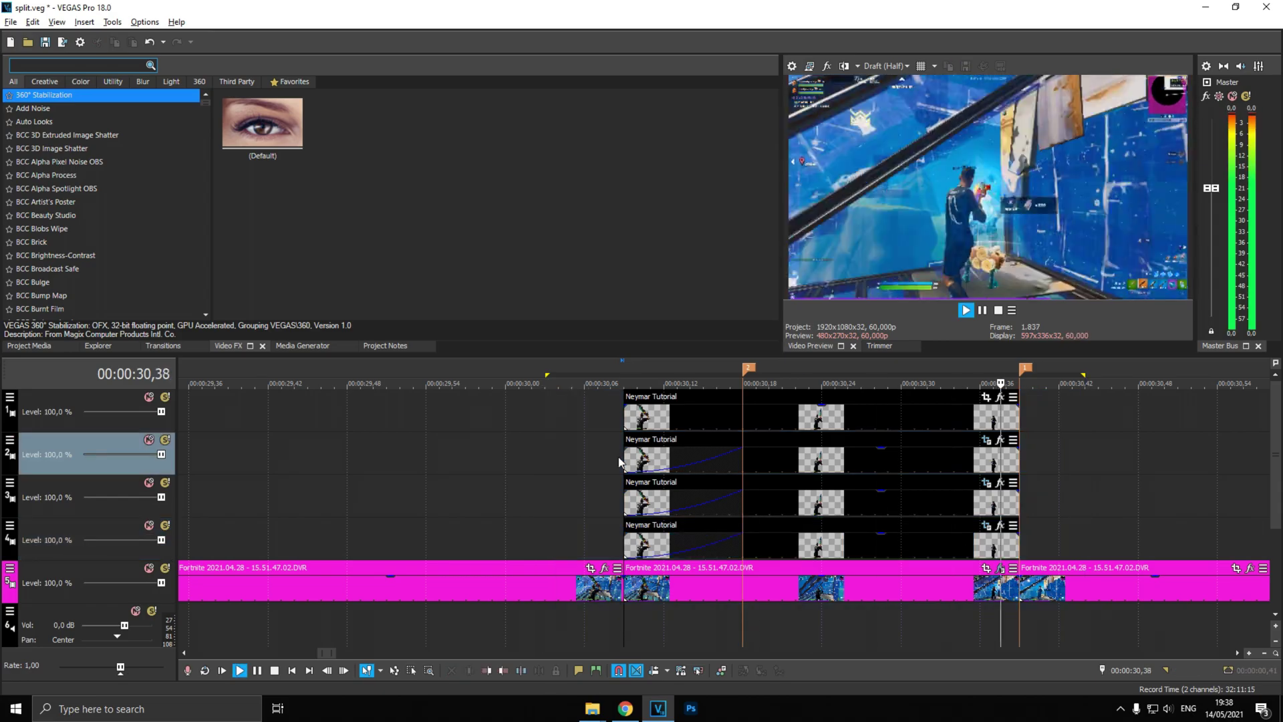
pyautogui.press('space')
# Step: Find the S_Rays effect by searching for "rays" and apply its Mask preset to the track 2 Neymar clip, then look through its settings
pyautogui.click(807, 472)
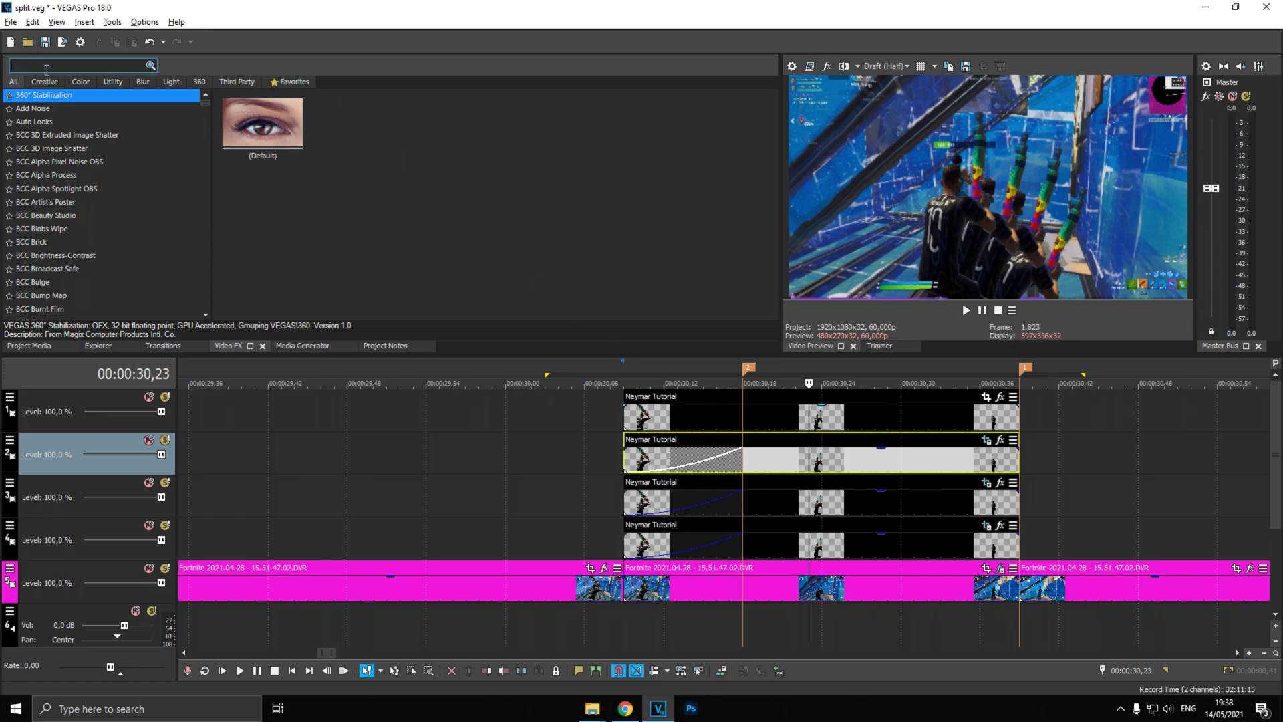
pyautogui.write('rays')
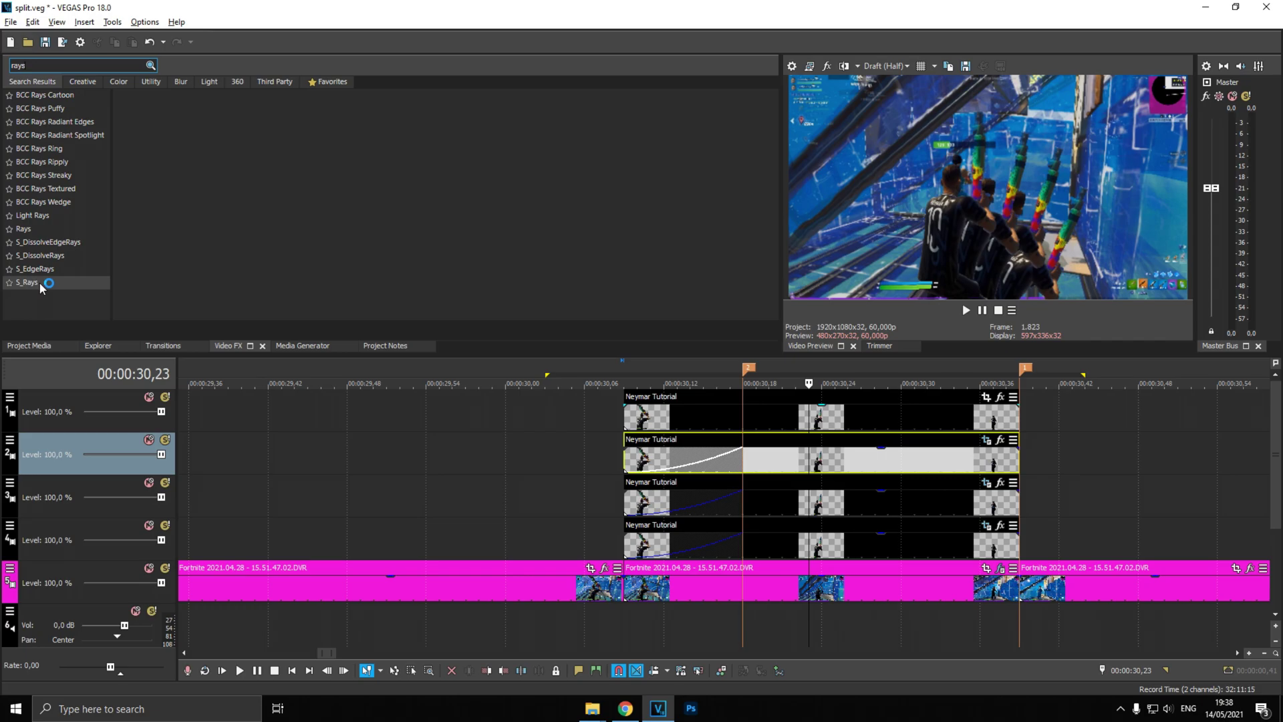
pyautogui.click(40, 286)
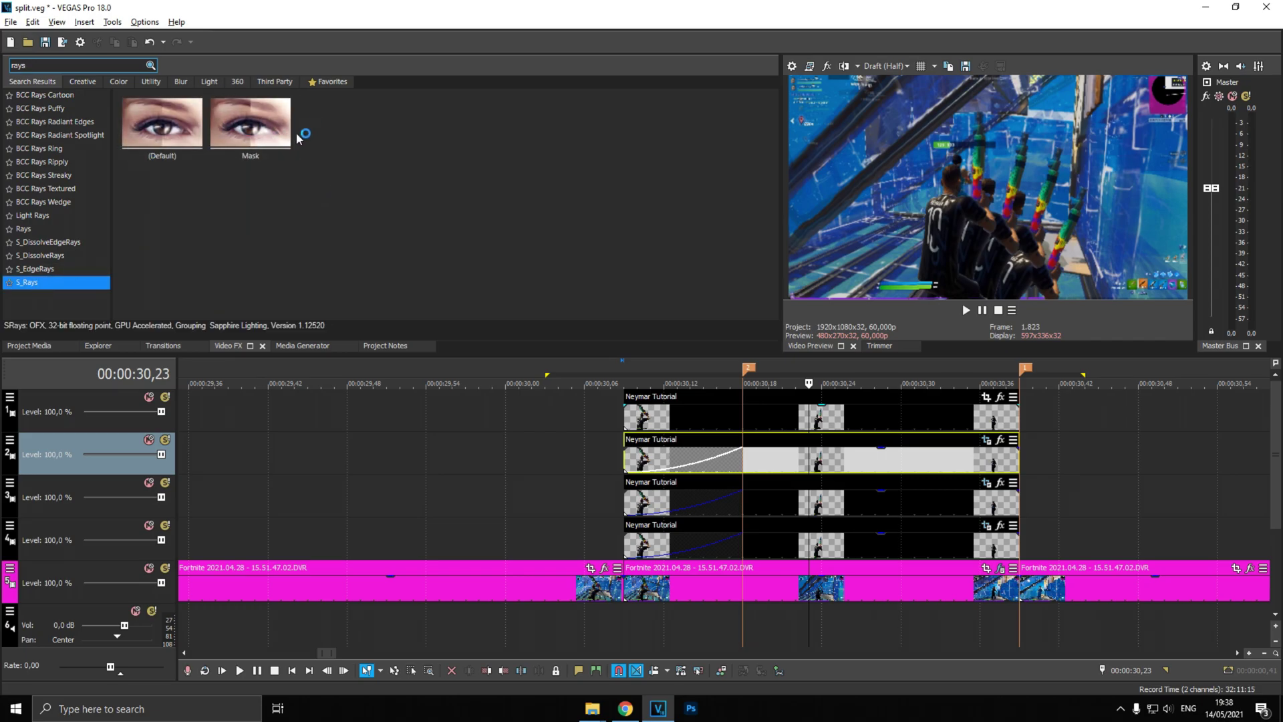
pyautogui.moveTo(286, 155); pyautogui.dragTo(779, 461)
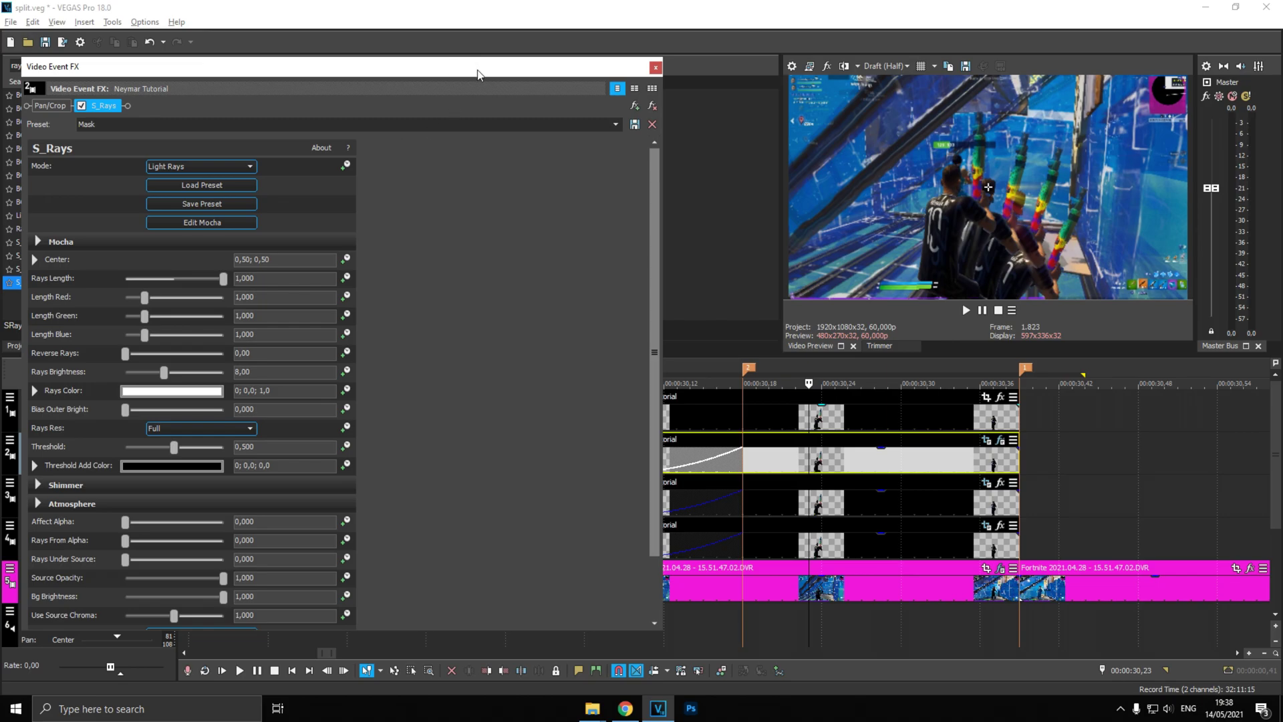
pyautogui.moveTo(477, 73); pyautogui.dragTo(546, 38)
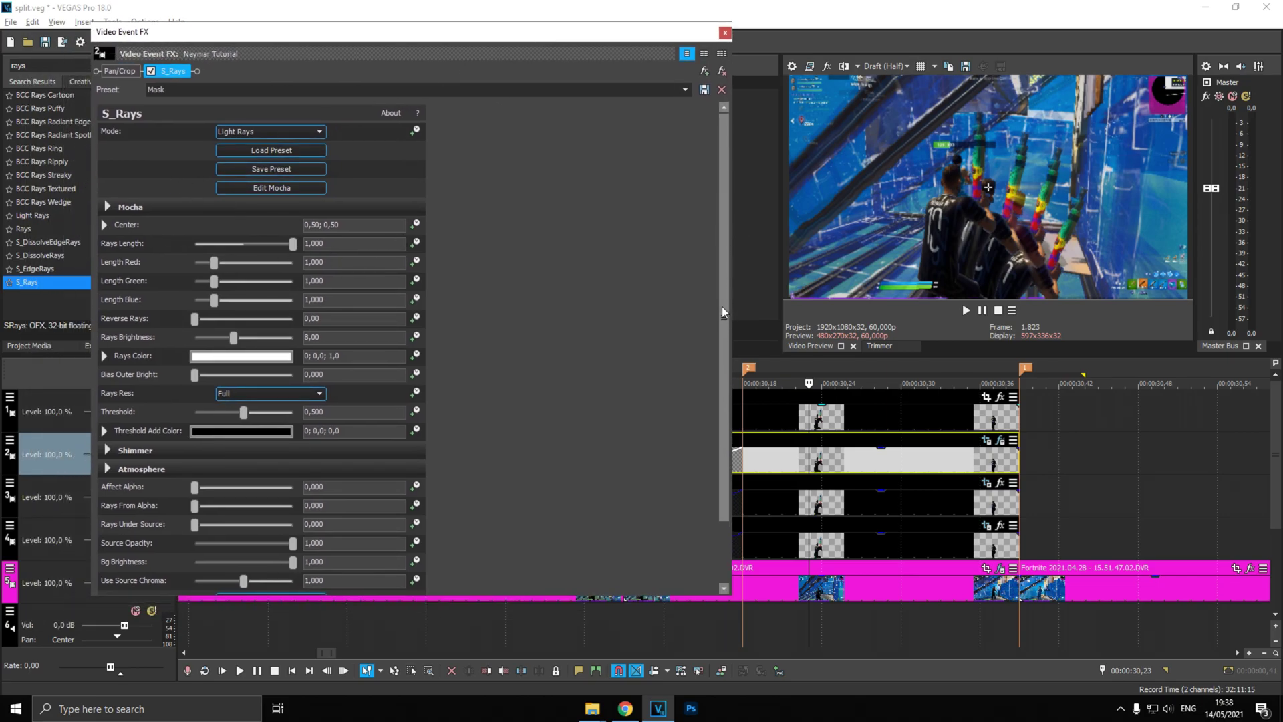
pyautogui.moveTo(722, 305); pyautogui.dragTo(701, 337)
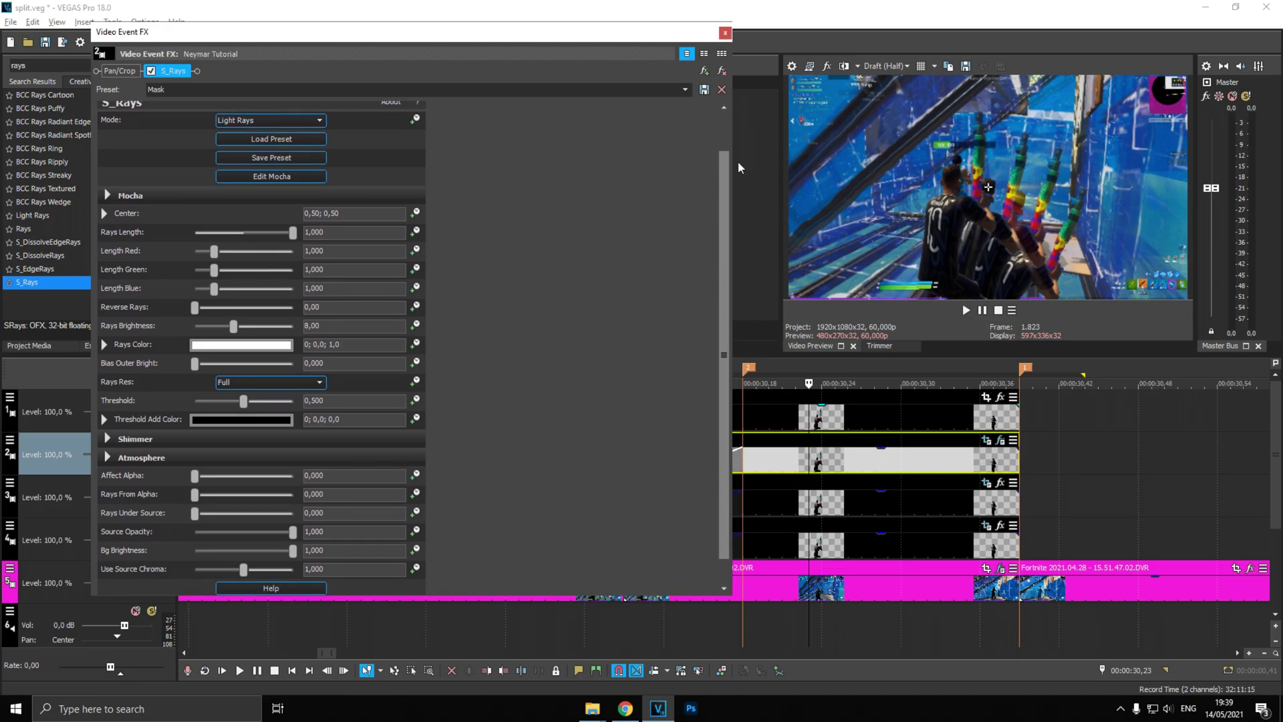
pyautogui.moveTo(728, 185)
pyautogui.mouseDown()
pyautogui.moveTo(734, 143)
pyautogui.moveTo(720, 180)
pyautogui.mouseUp()
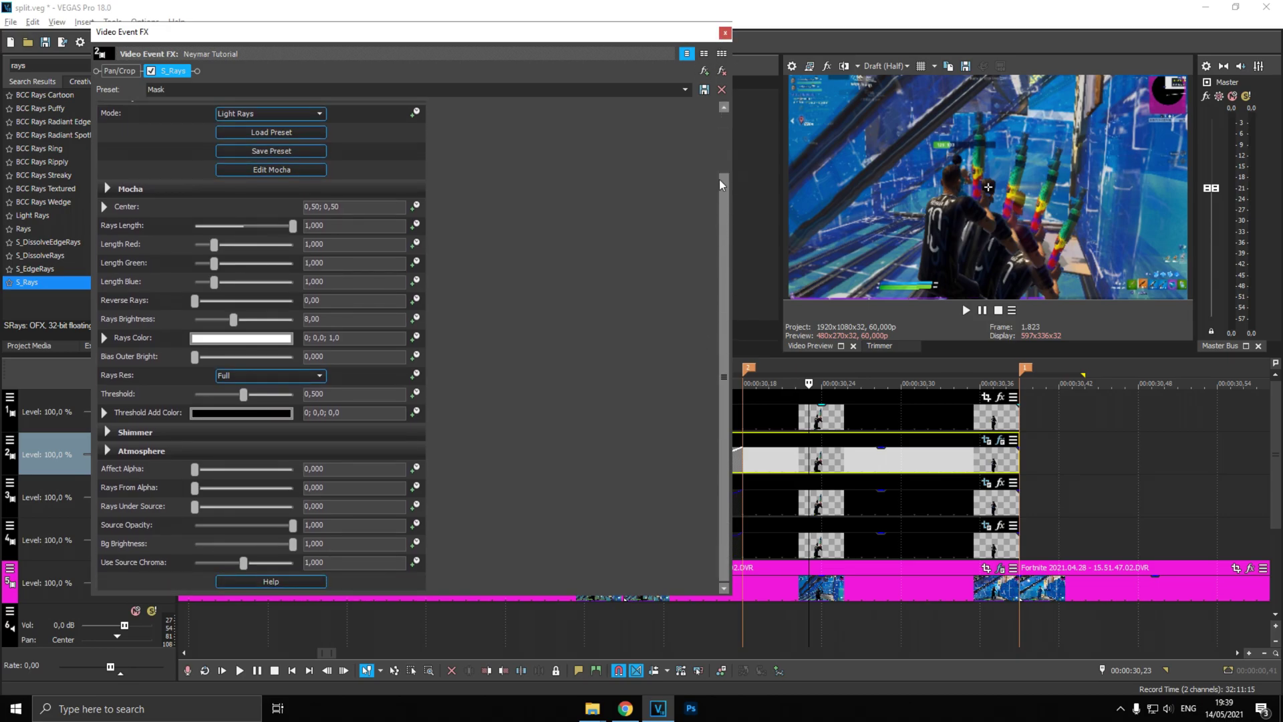
# Step: Apply the S_Rays Mask preset to the Neymar clips on tracks 3 and 4 as well
pyautogui.click(726, 32)
pyautogui.moveTo(249, 123); pyautogui.dragTo(766, 480)
pyautogui.click(725, 33)
pyautogui.moveTo(249, 127); pyautogui.dragTo(799, 544)
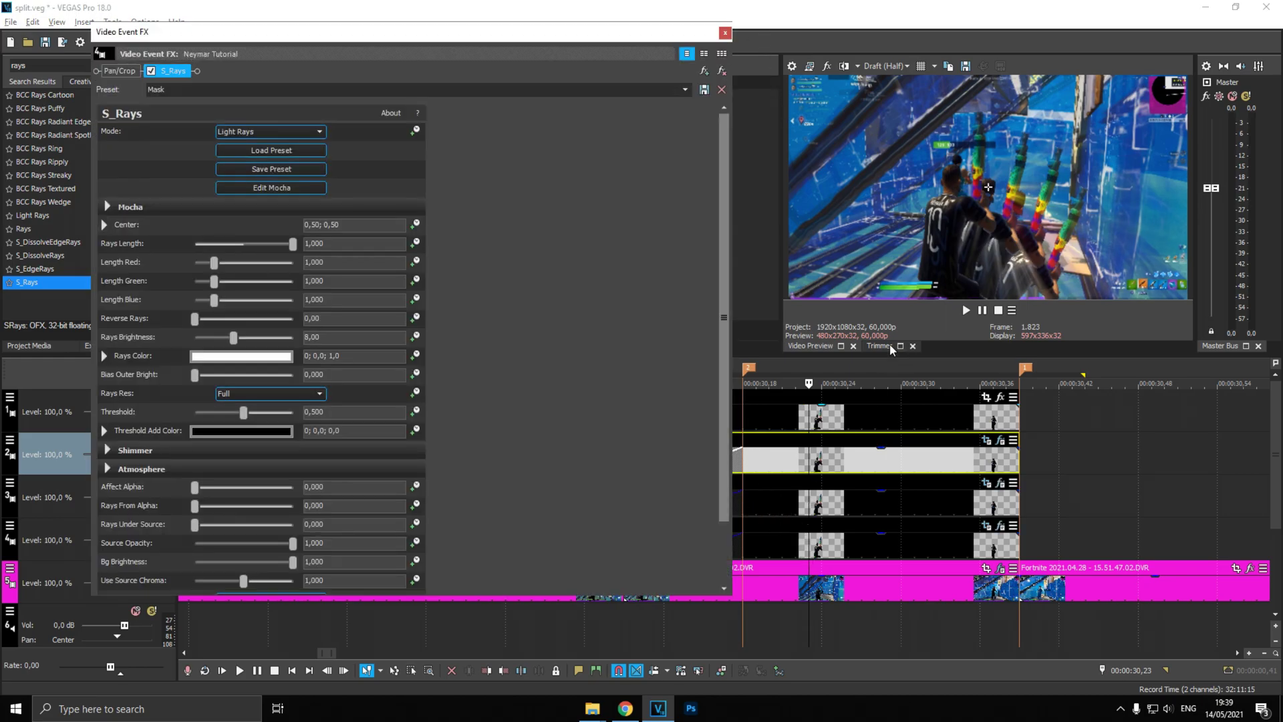
# Step: Find the S_DropShadow effect by searching for "drop" and apply its mask preset to the track 1 Neymar clip
pyautogui.click(725, 33)
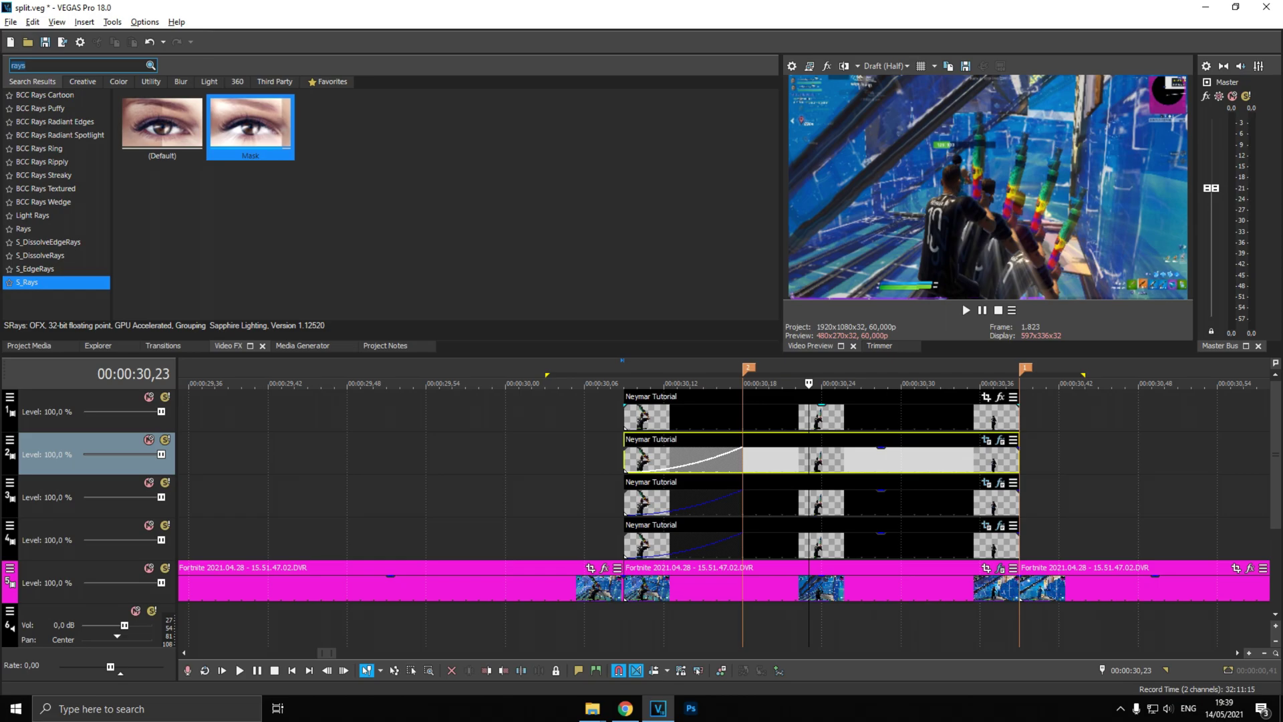
pyautogui.write('drop')
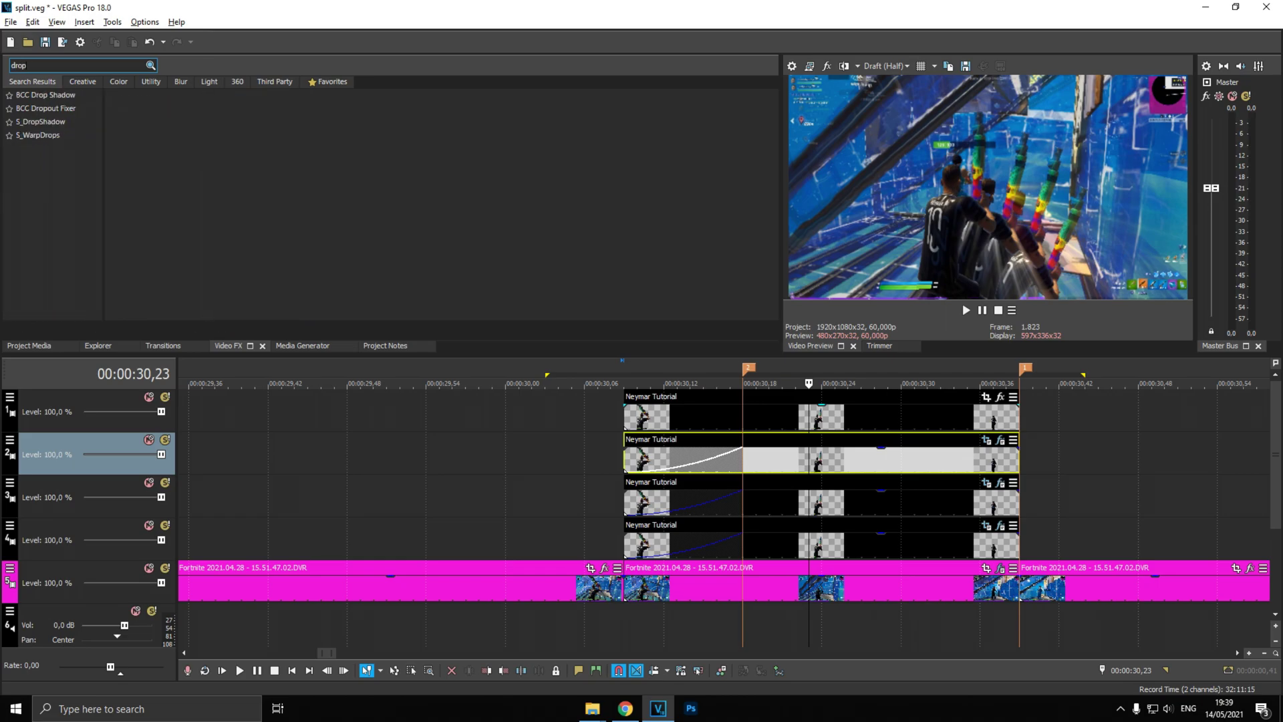
pyautogui.click(37, 122)
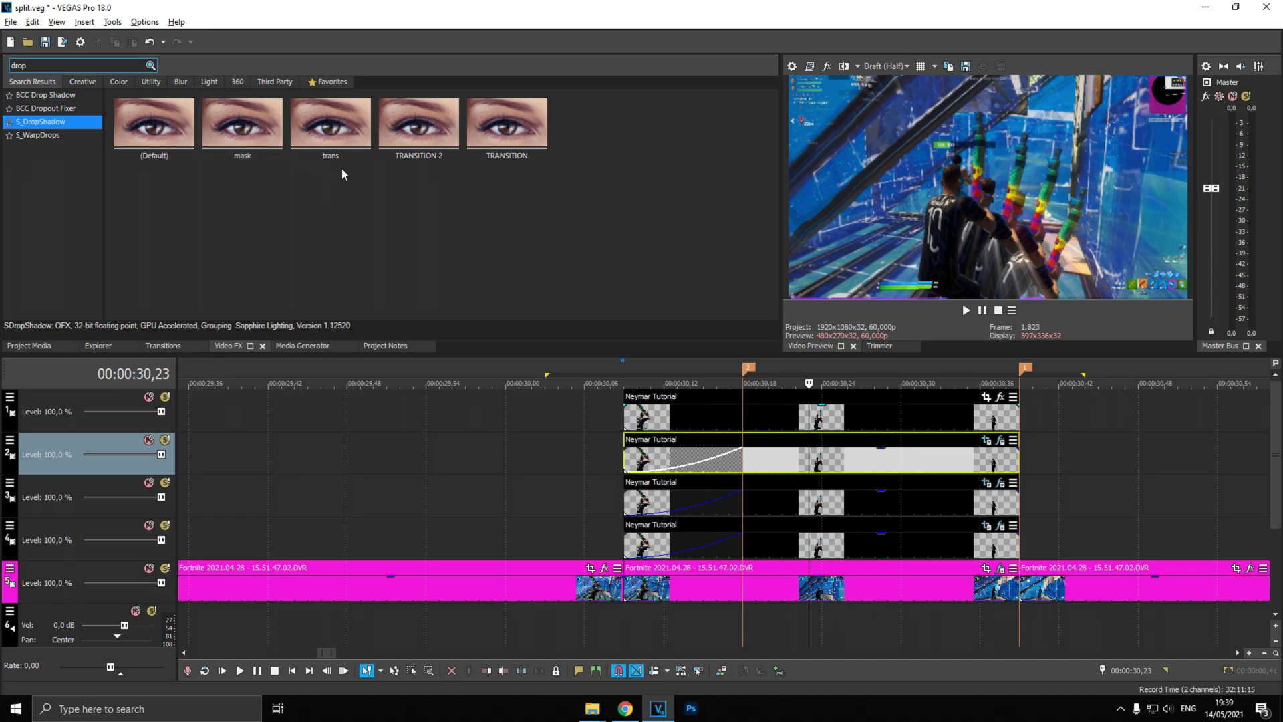
pyautogui.moveTo(274, 137); pyautogui.dragTo(820, 416)
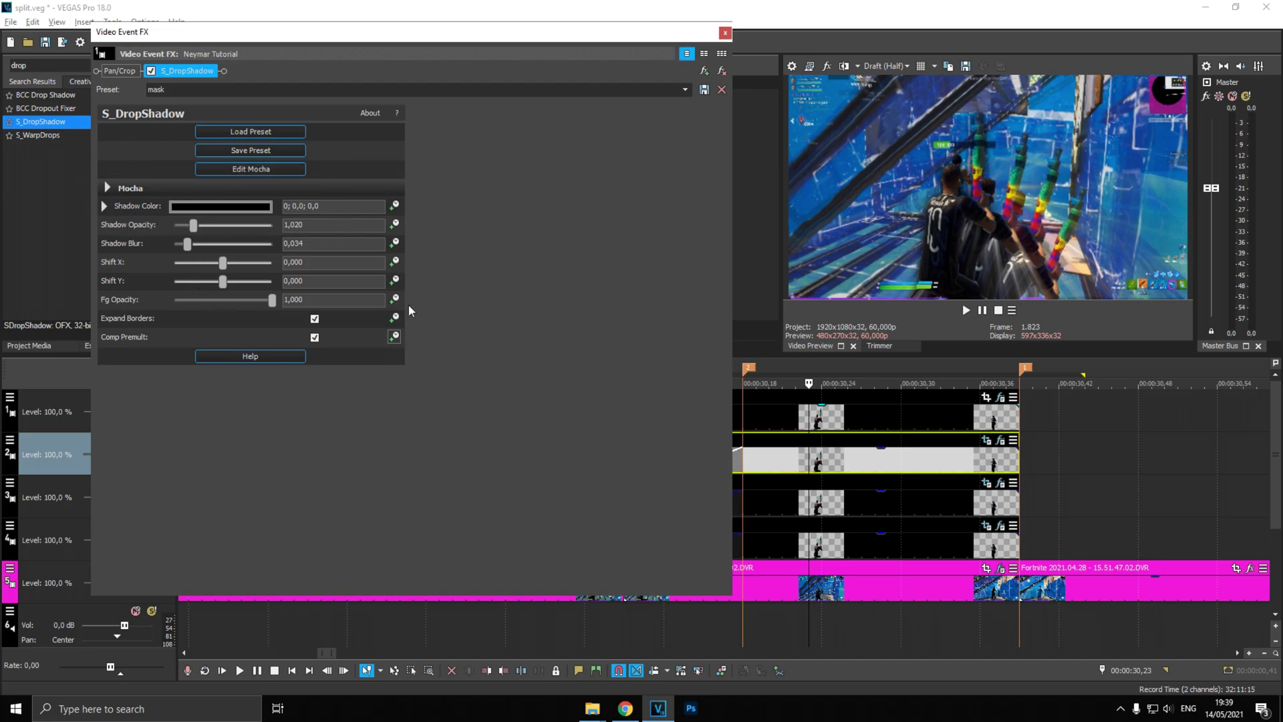
pyautogui.click(725, 33)
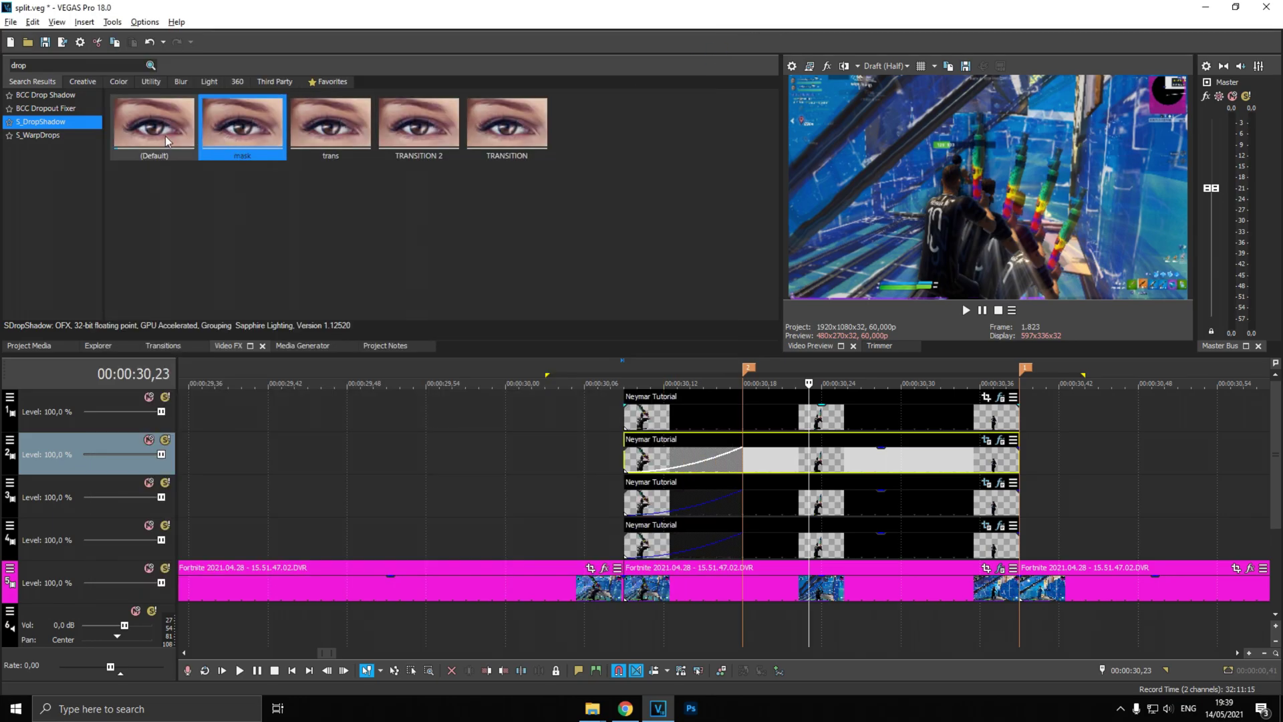
# Step: Apply the S_DropShadow mask preset to the Neymar clips on tracks 2, 3 and 4
pyautogui.moveTo(256, 157); pyautogui.dragTo(680, 350)
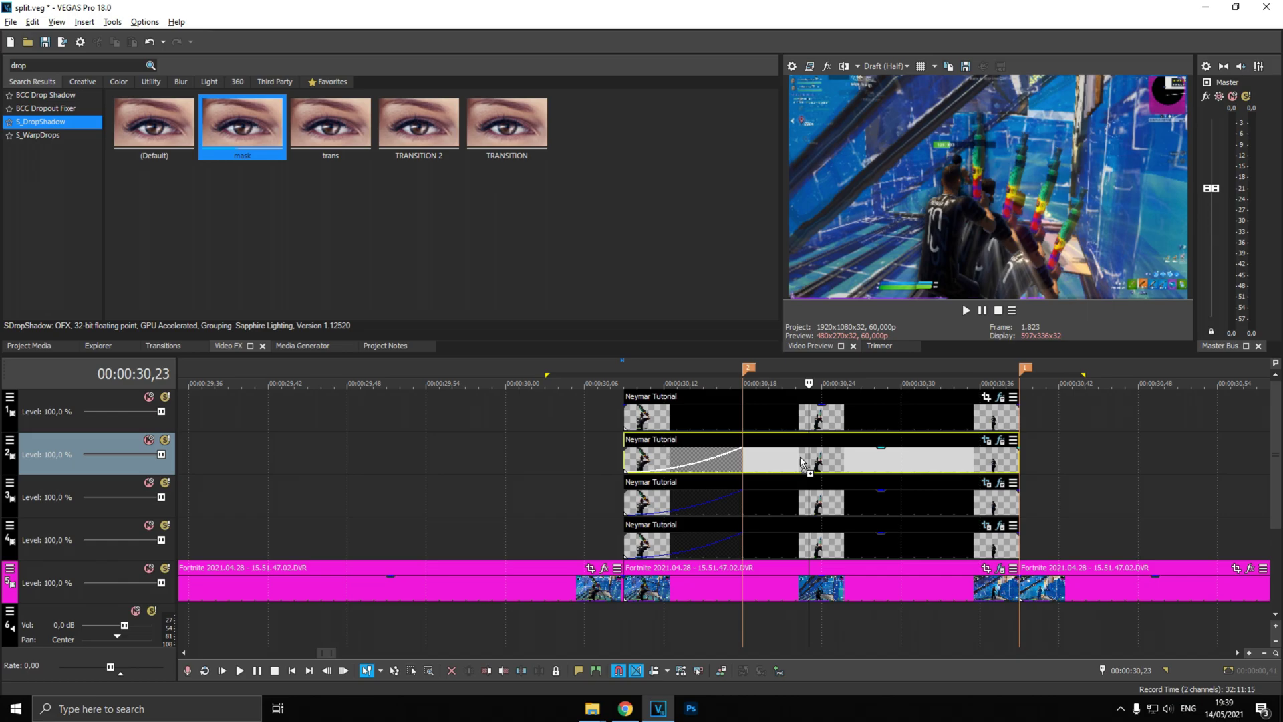
pyautogui.moveTo(802, 461); pyautogui.dragTo(801, 462)
pyautogui.click(725, 32)
pyautogui.moveTo(261, 176); pyautogui.dragTo(812, 507)
pyautogui.click(725, 32)
pyautogui.moveTo(261, 140); pyautogui.dragTo(860, 541)
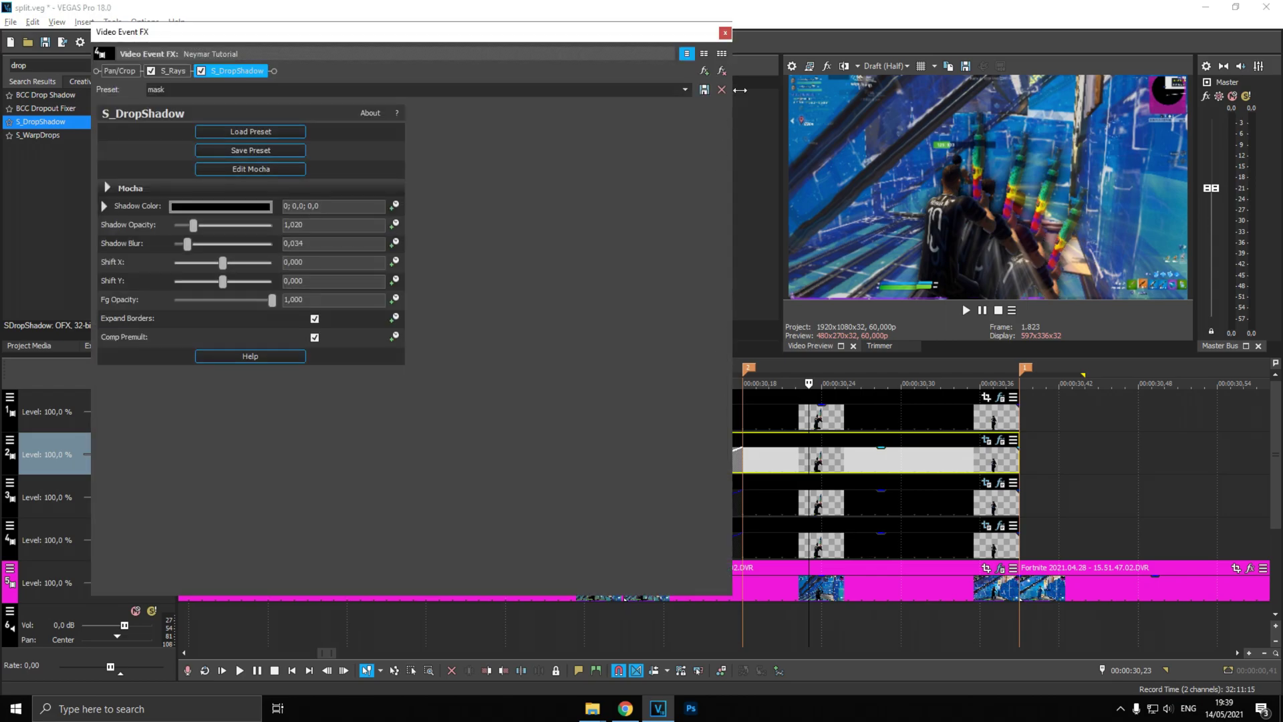
pyautogui.click(725, 32)
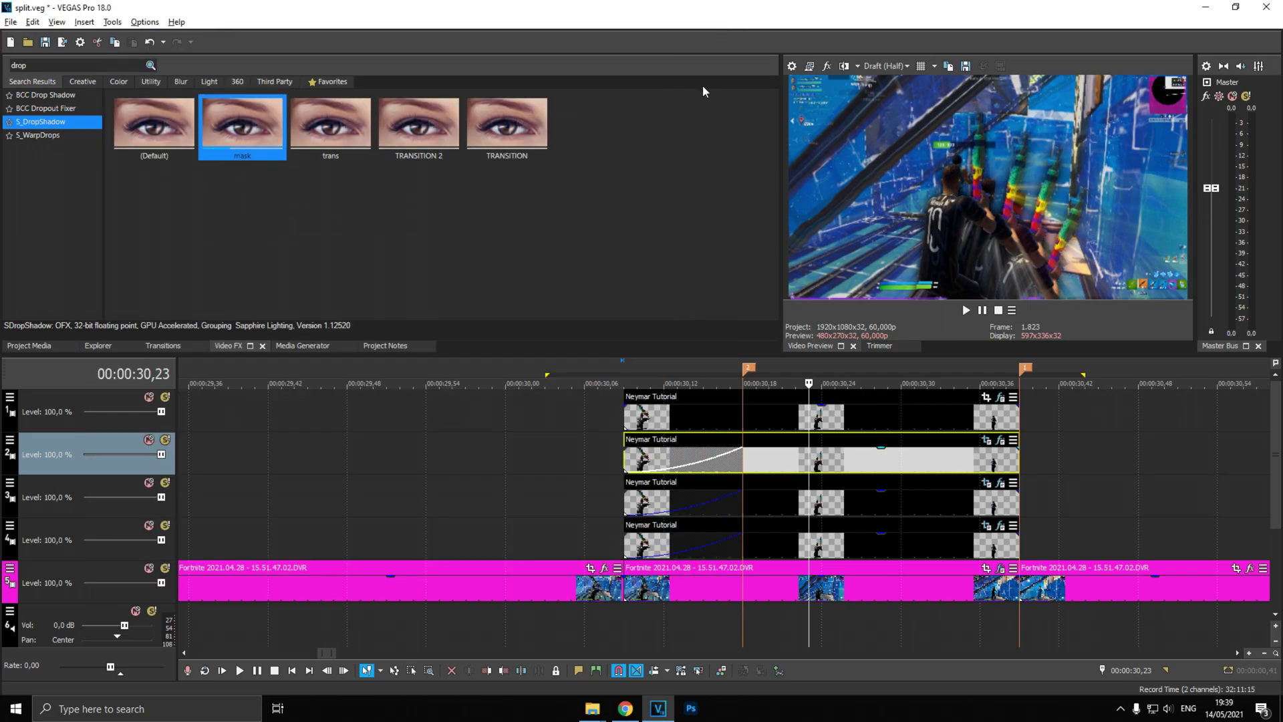
# Step: Find the Looks effect by searching for "looks" and apply it to the track 2 Neymar clip with the Marrakech look
pyautogui.doubleClick(20, 66)
pyautogui.write('looks')
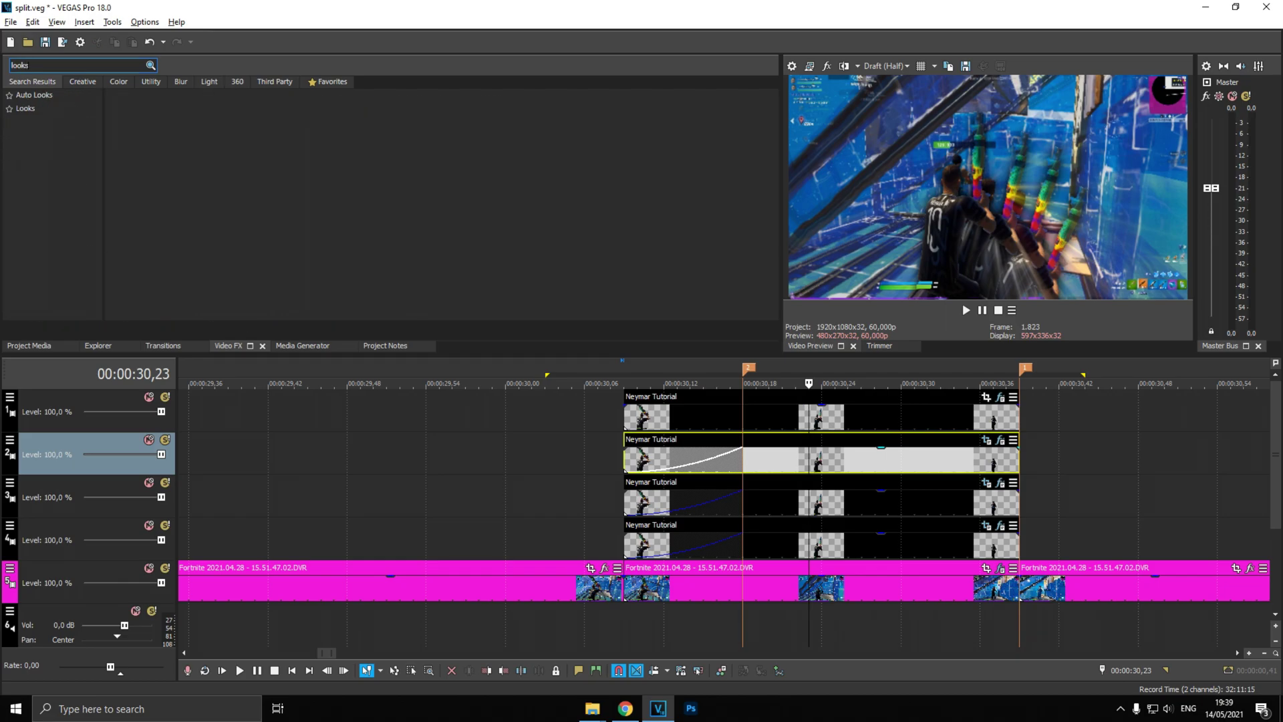
pyautogui.click(47, 108)
pyautogui.moveTo(182, 126); pyautogui.dragTo(853, 460)
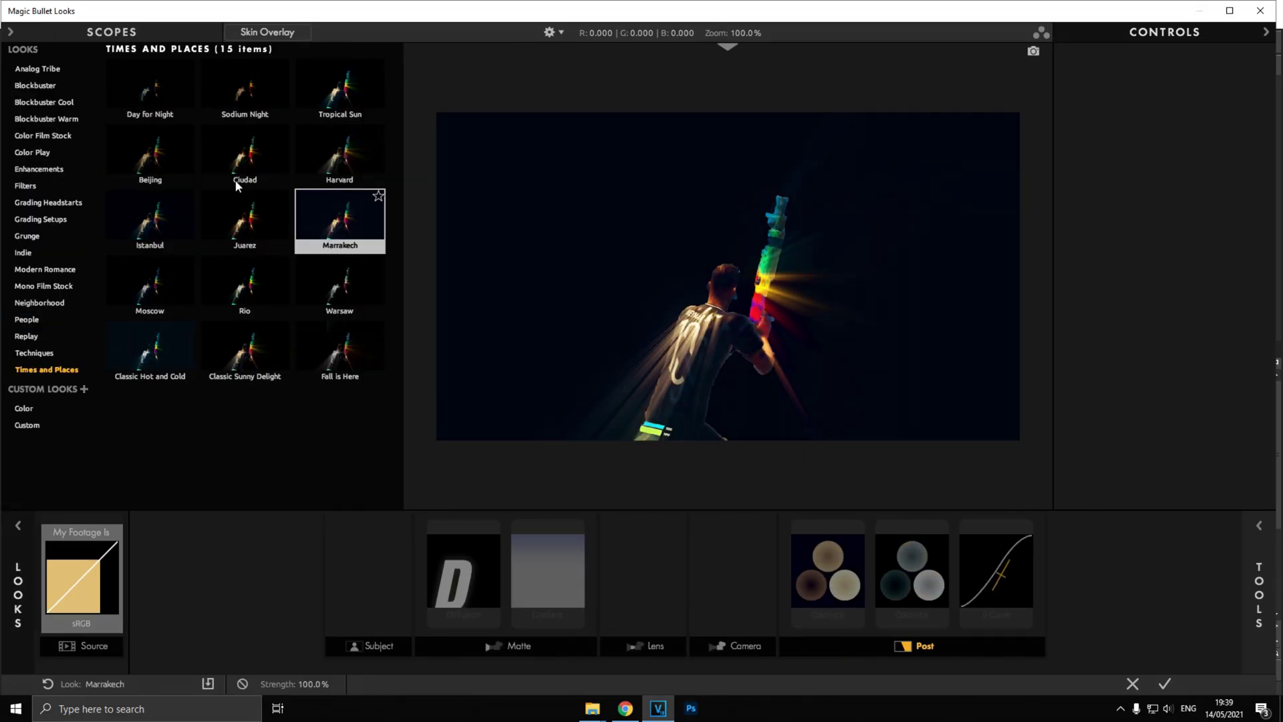
pyautogui.click(237, 185)
pyautogui.click(304, 236)
pyautogui.click(231, 155)
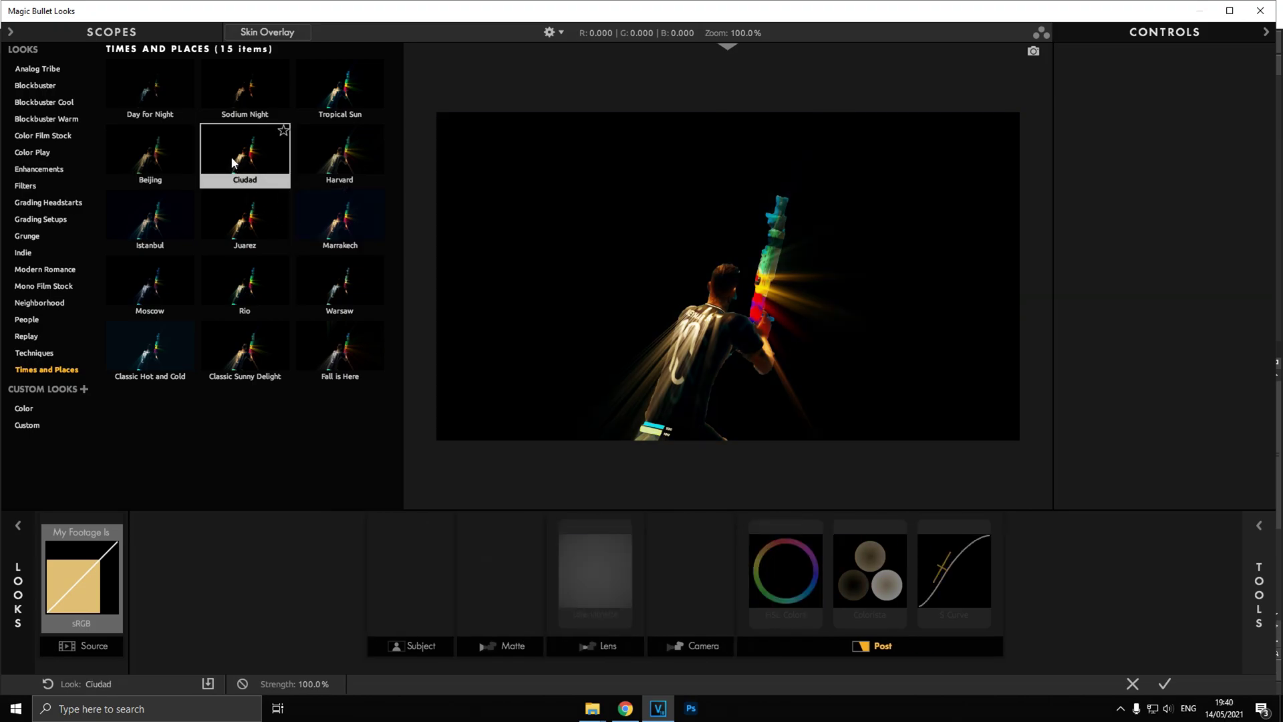
pyautogui.click(318, 219)
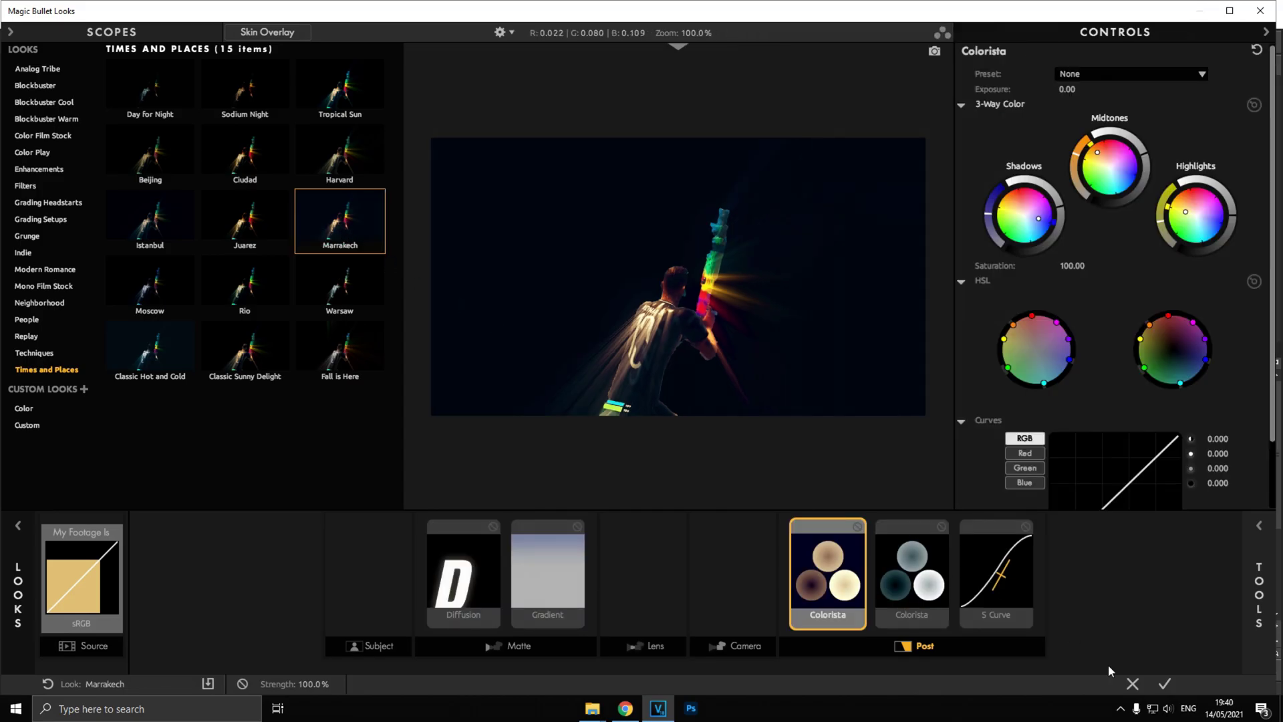
pyautogui.click(1165, 684)
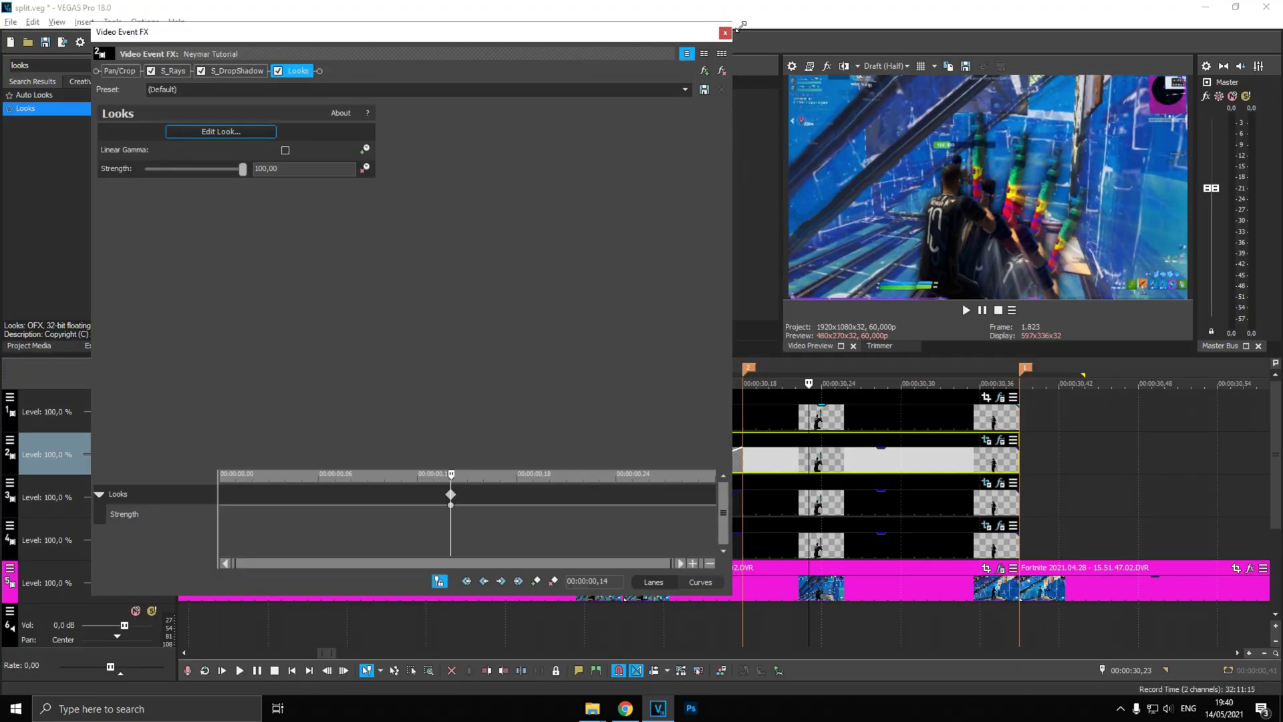
pyautogui.click(725, 33)
# Step: Apply the default Looks effect to the track 3 Neymar clip and give it the Marrakech look
pyautogui.moveTo(172, 154); pyautogui.dragTo(807, 501)
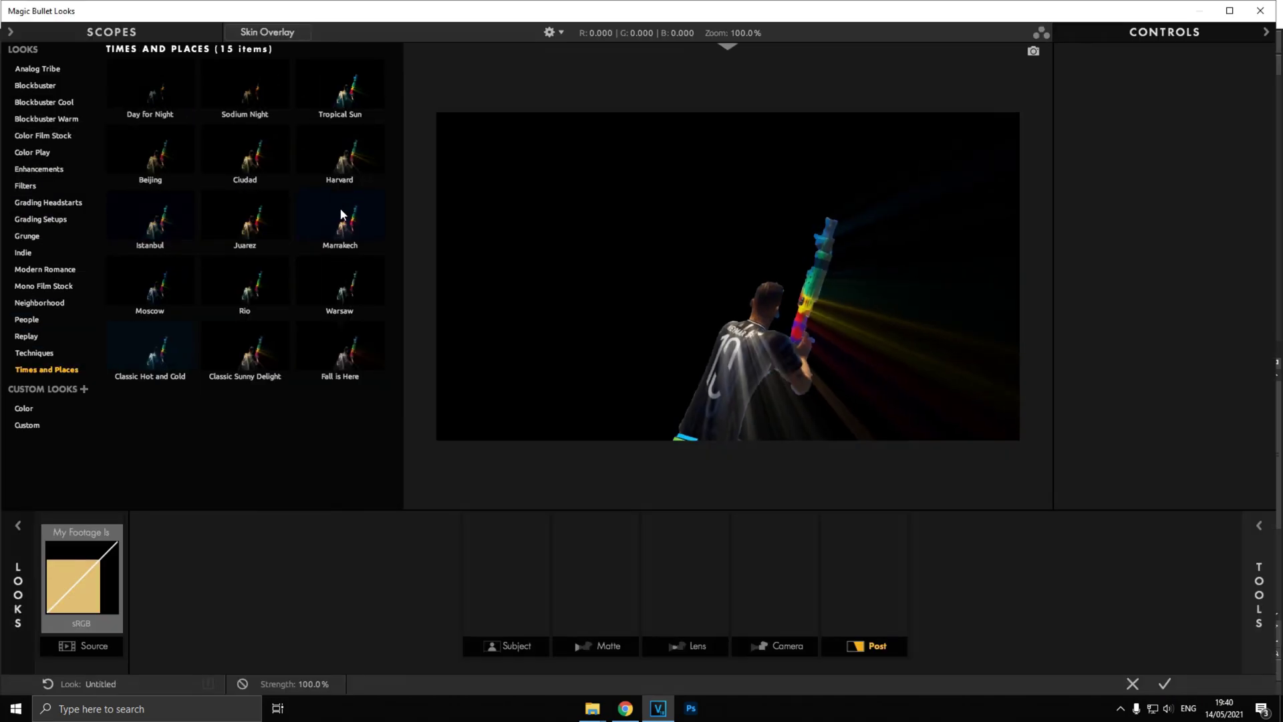
pyautogui.click(252, 351)
pyautogui.click(335, 234)
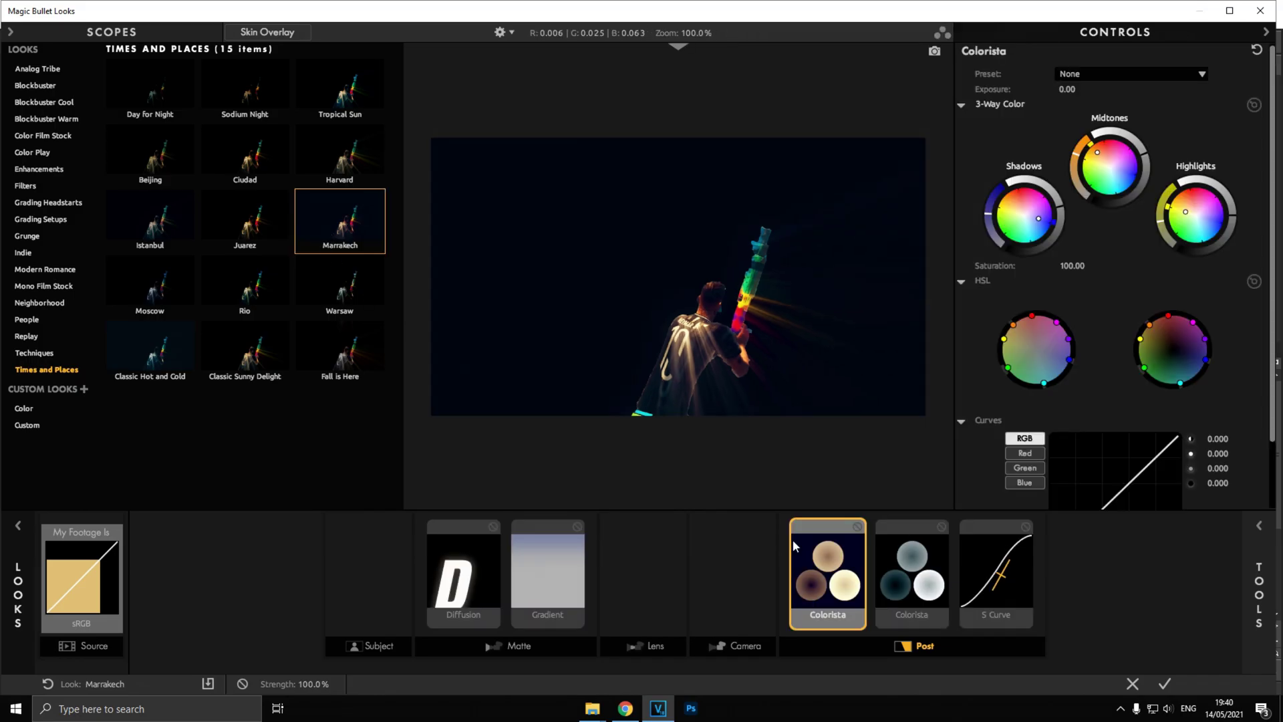
pyautogui.click(1164, 683)
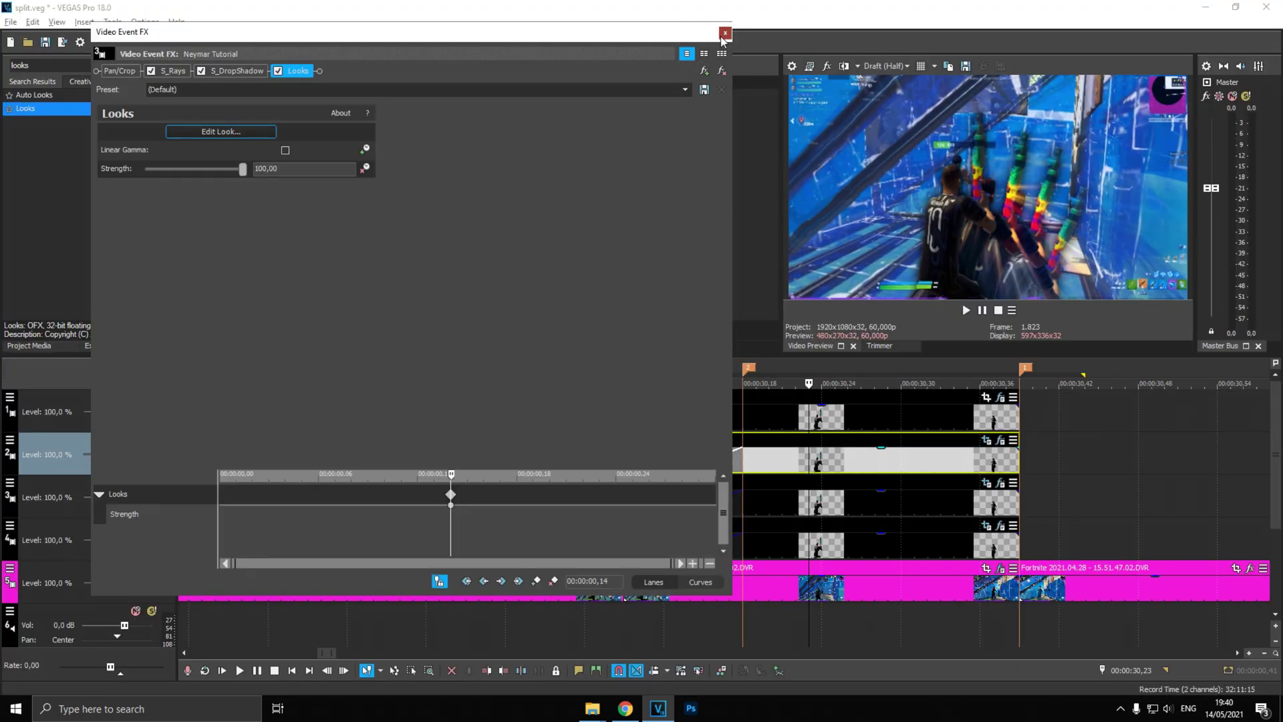
pyautogui.click(724, 34)
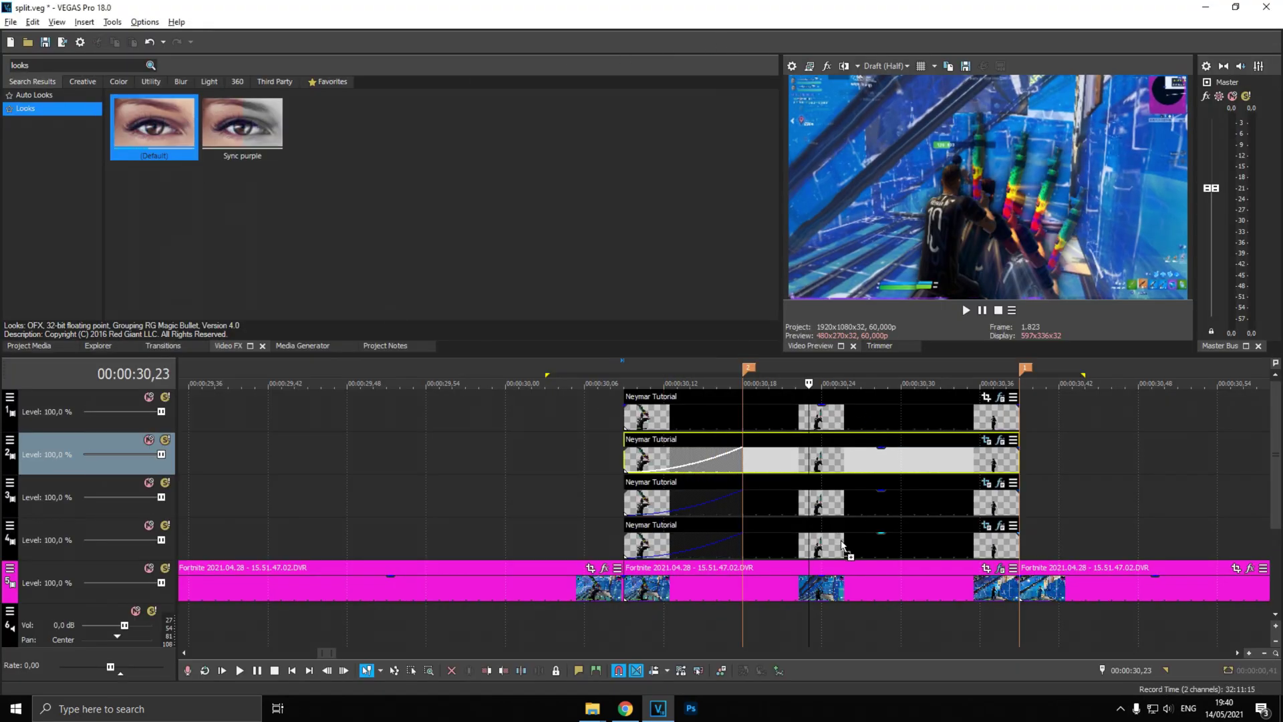
# Step: Apply the default Looks effect with the Marrakech look to the Neymar clip on track 4
pyautogui.moveTo(844, 548); pyautogui.dragTo(844, 548)
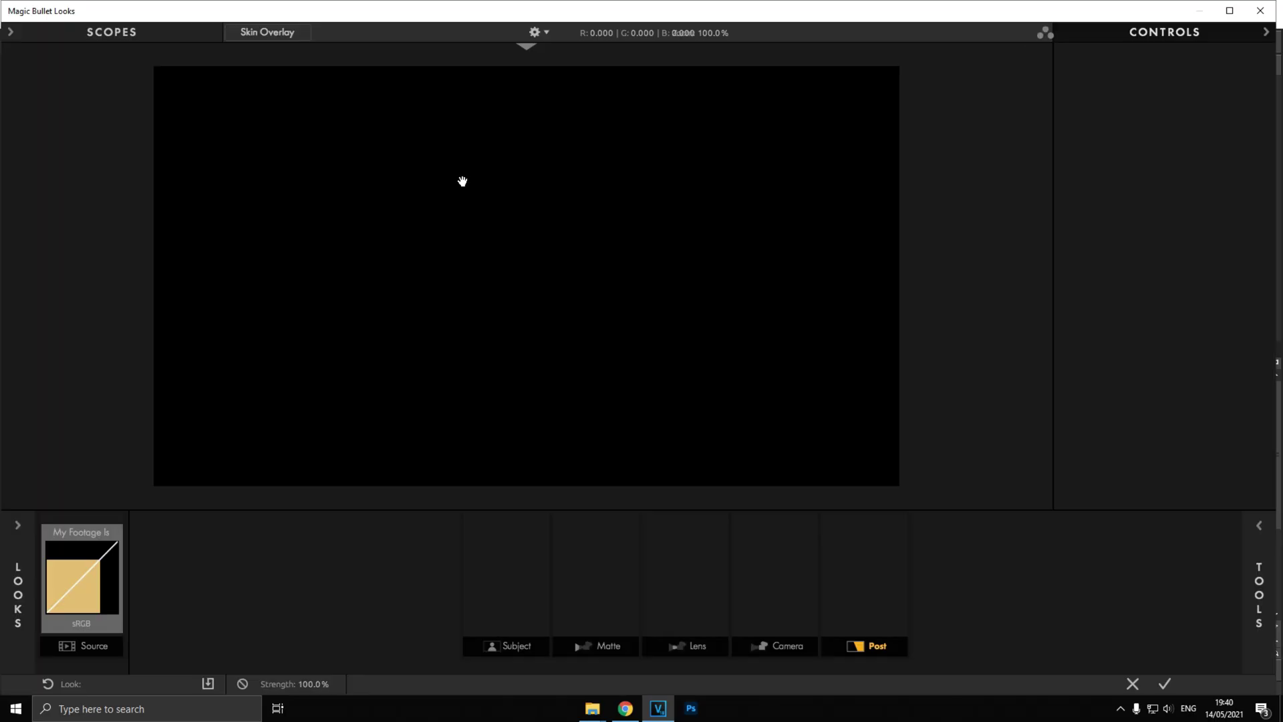
pyautogui.click(343, 209)
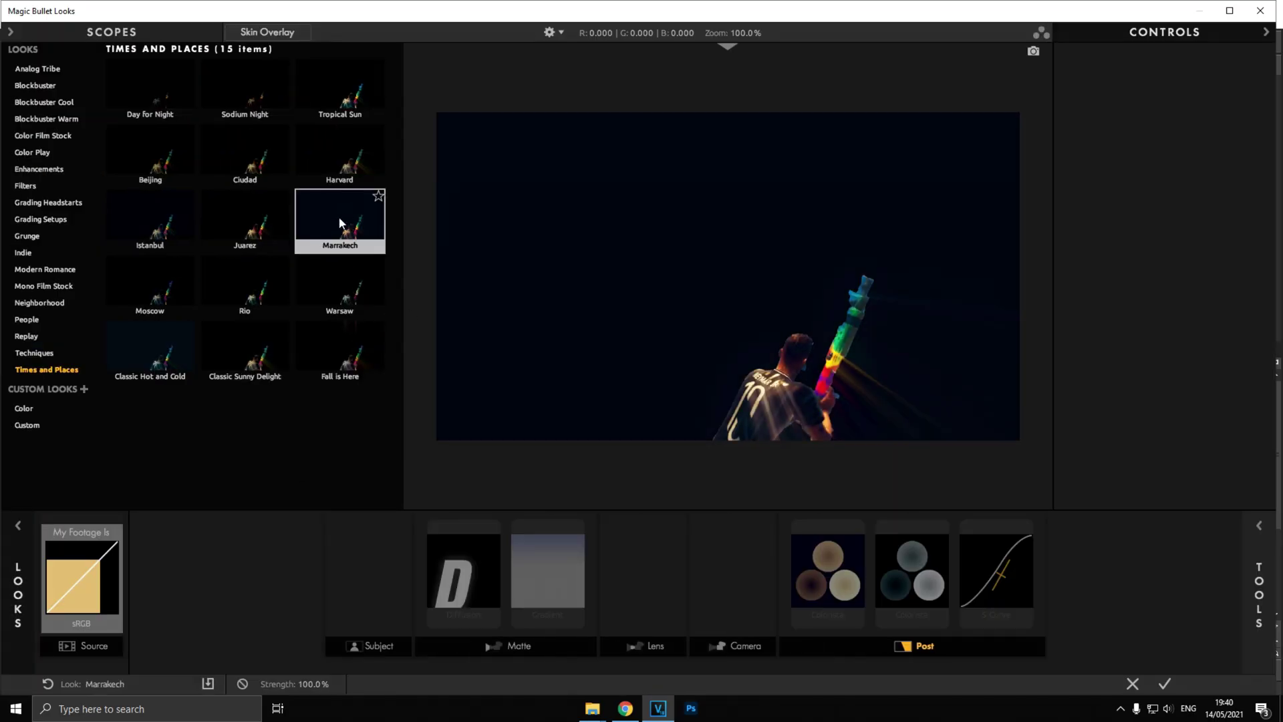
pyautogui.click(1164, 681)
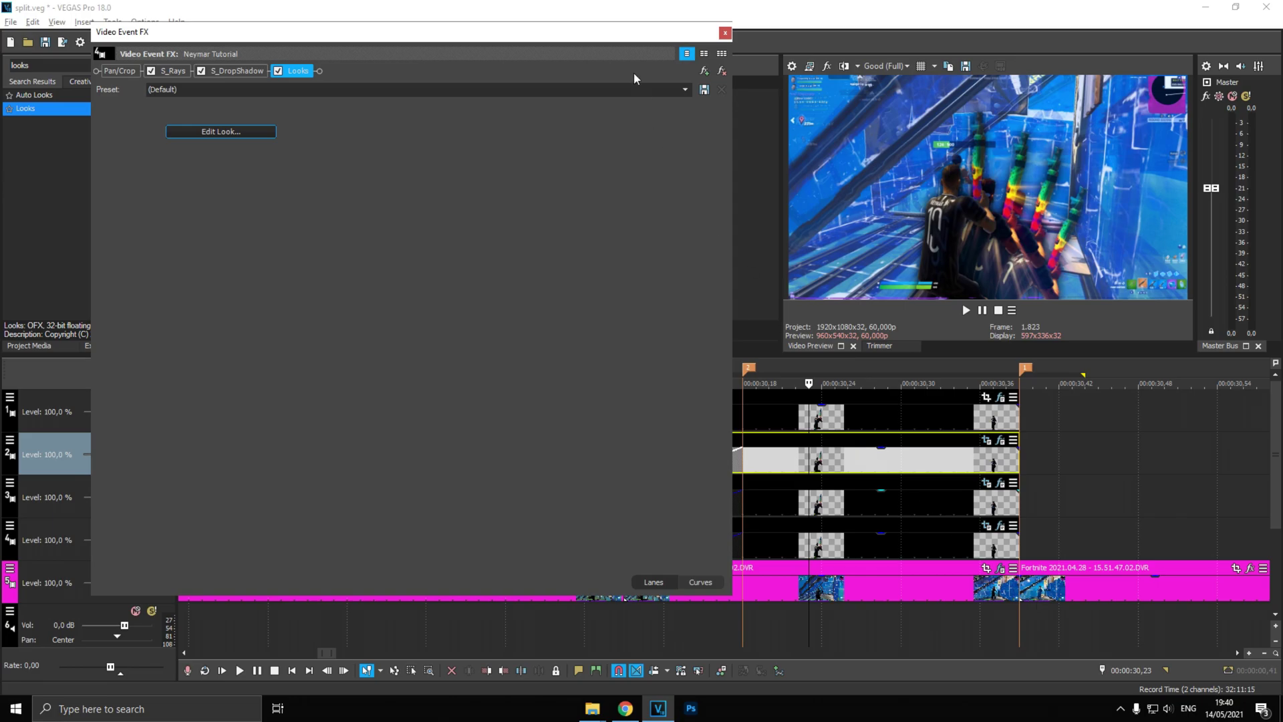
pyautogui.click(723, 42)
# Step: Reopen the track 4 clip's Looks effect at 00:00:30,38 and accept the Marrakech look there
pyautogui.moveTo(601, 414); pyautogui.dragTo(1046, 451)
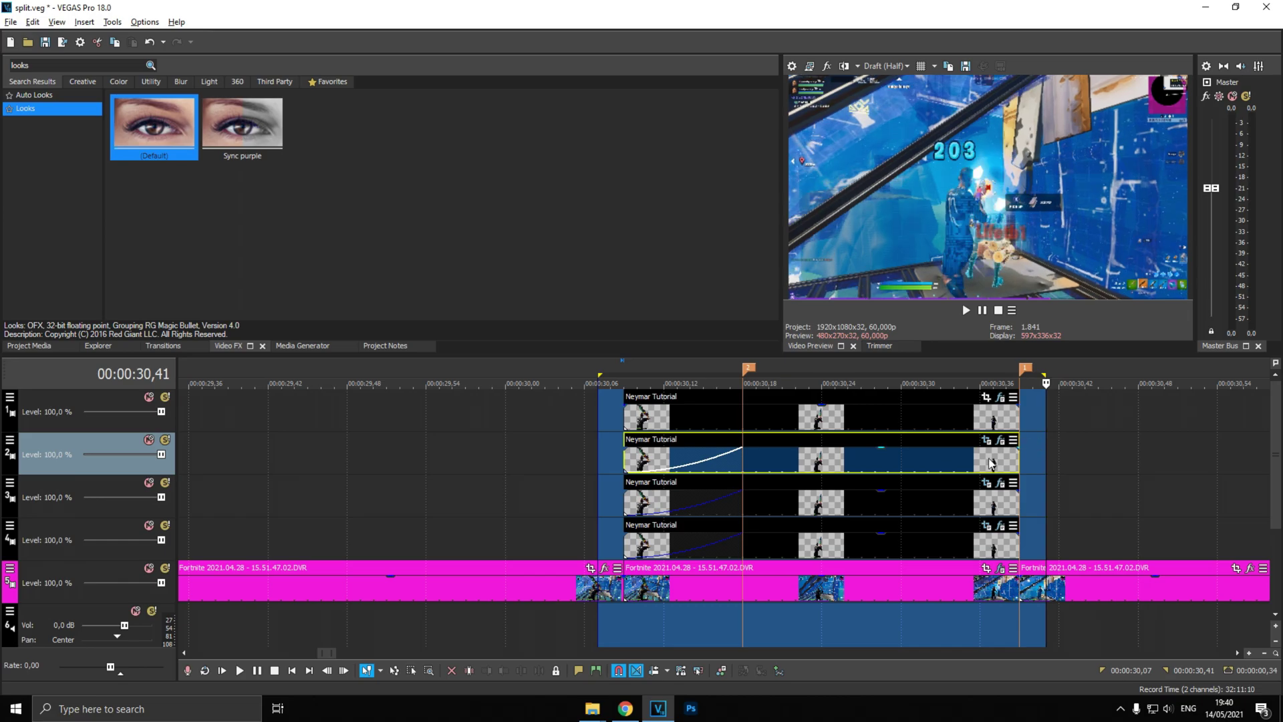
pyautogui.click(1000, 527)
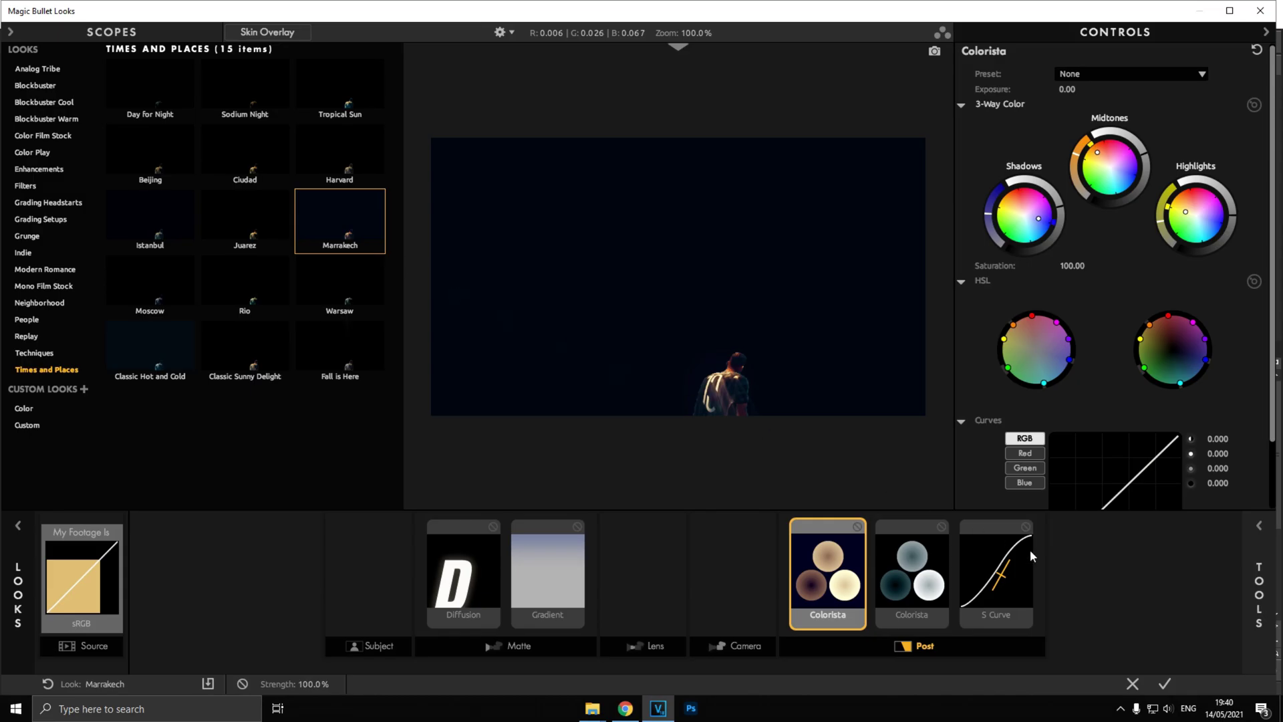
pyautogui.click(1173, 684)
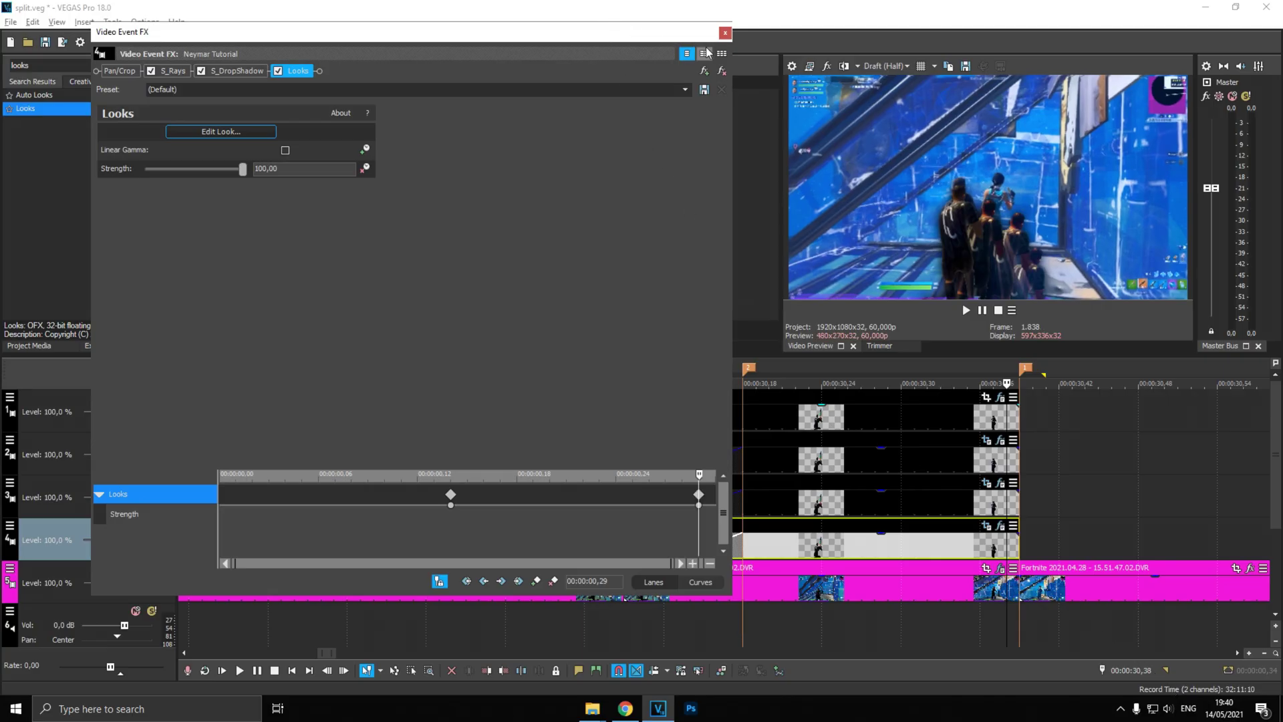
pyautogui.click(727, 27)
# Step: Mark the playback region from 00:00:30,02 to 00:00:30,48 and play back the copies with their new effects
pyautogui.moveTo(532, 381); pyautogui.dragTo(1138, 454)
pyautogui.press('space')
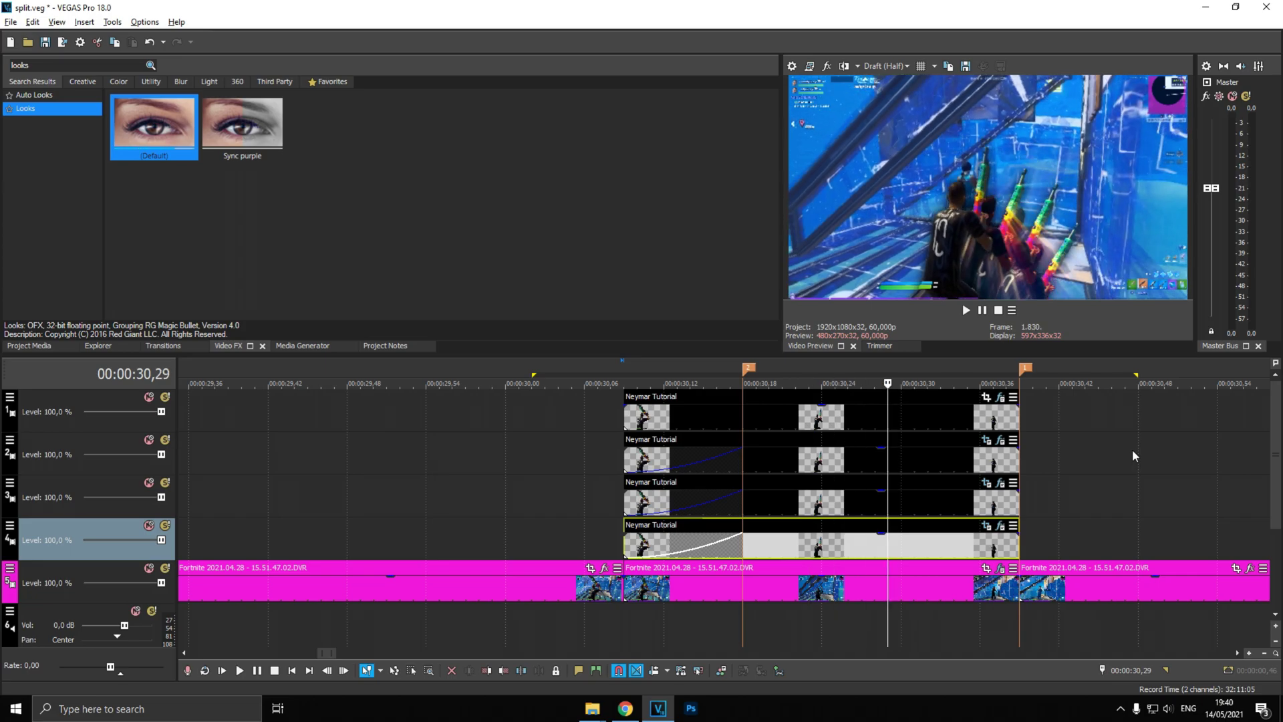
pyautogui.press('space')
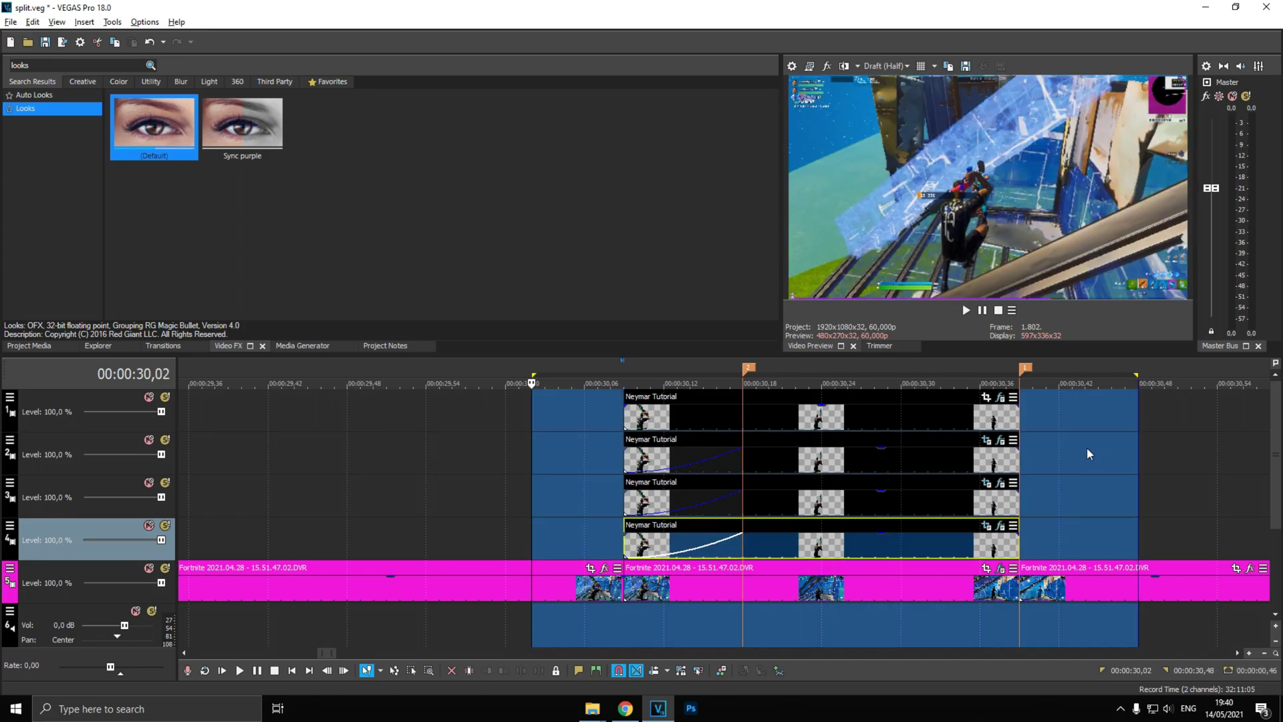
pyautogui.press('space')
pyautogui.press('space')
pyautogui.press('space')
pyautogui.click(612, 461)
pyautogui.press('space')
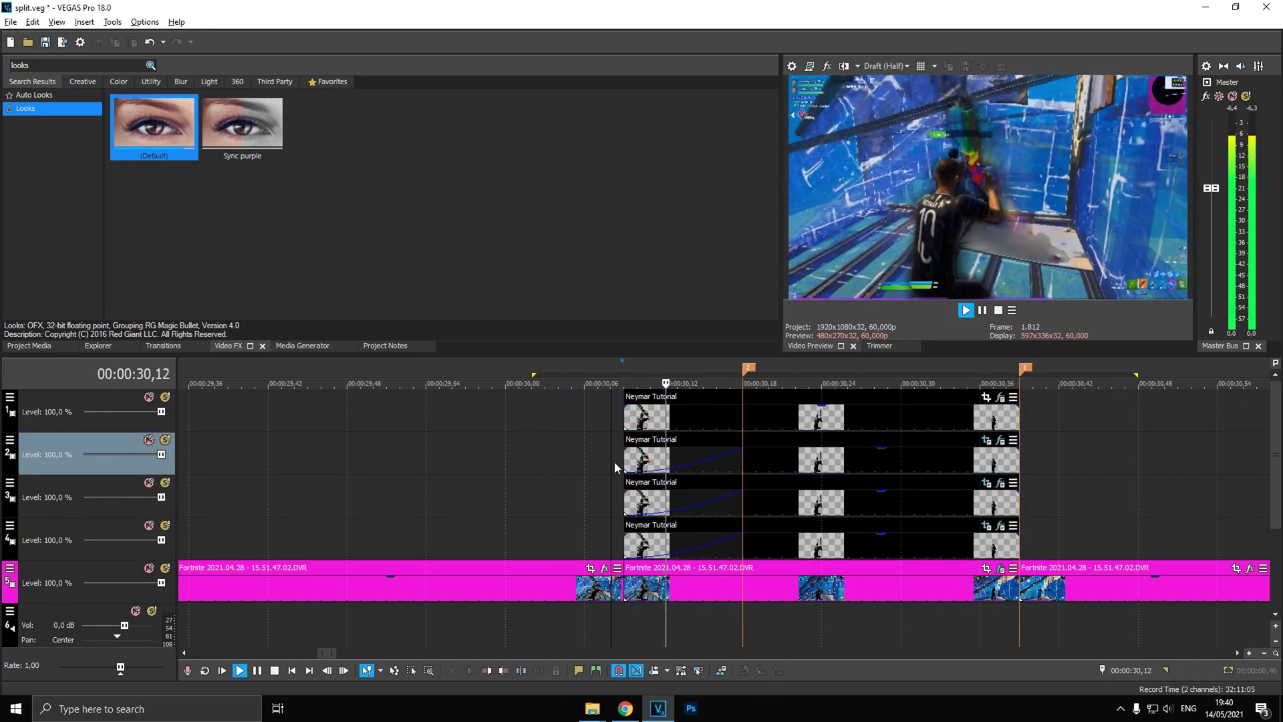
pyautogui.press('space')
# Step: Check the frames near the end of the Neymar clips and add a marker six frames before it, at 00:00:30,33
pyautogui.scroll(-4, 835, 458)
pyautogui.click(843, 422)
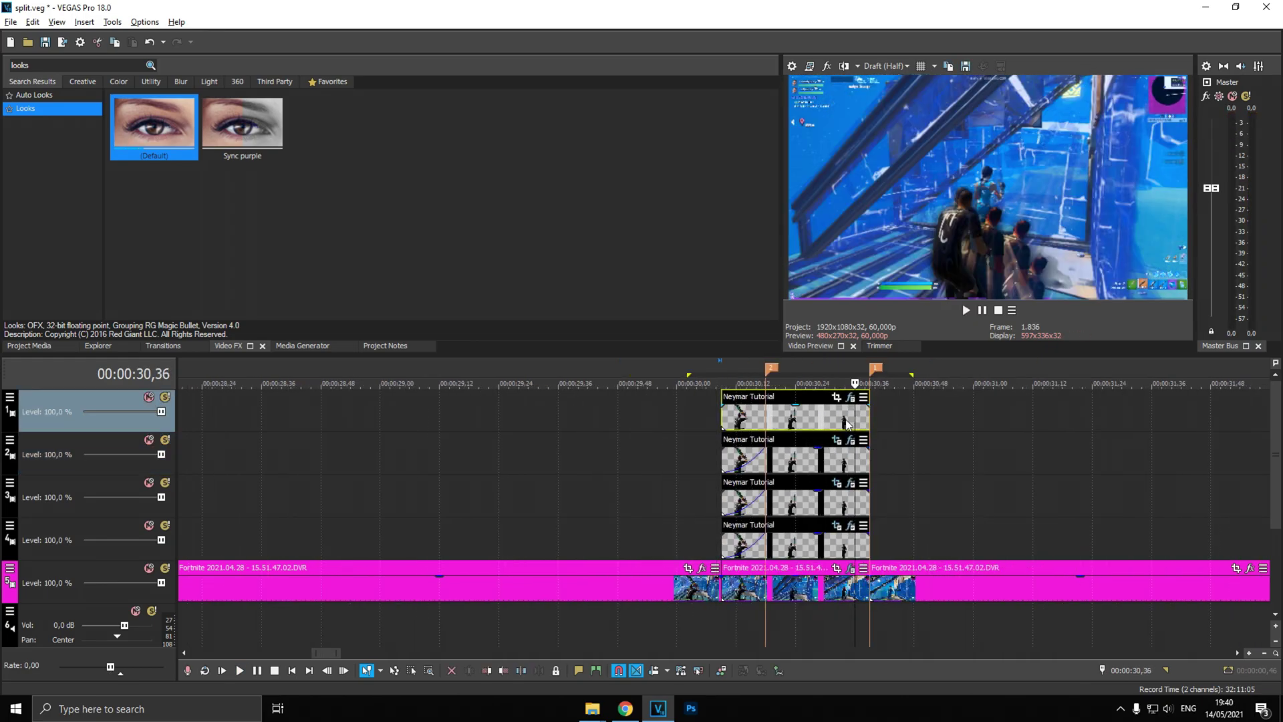
pyautogui.scroll(3, 816, 453)
pyautogui.click(664, 423)
pyautogui.click(677, 423)
pyautogui.click(690, 423)
pyautogui.click(702, 424)
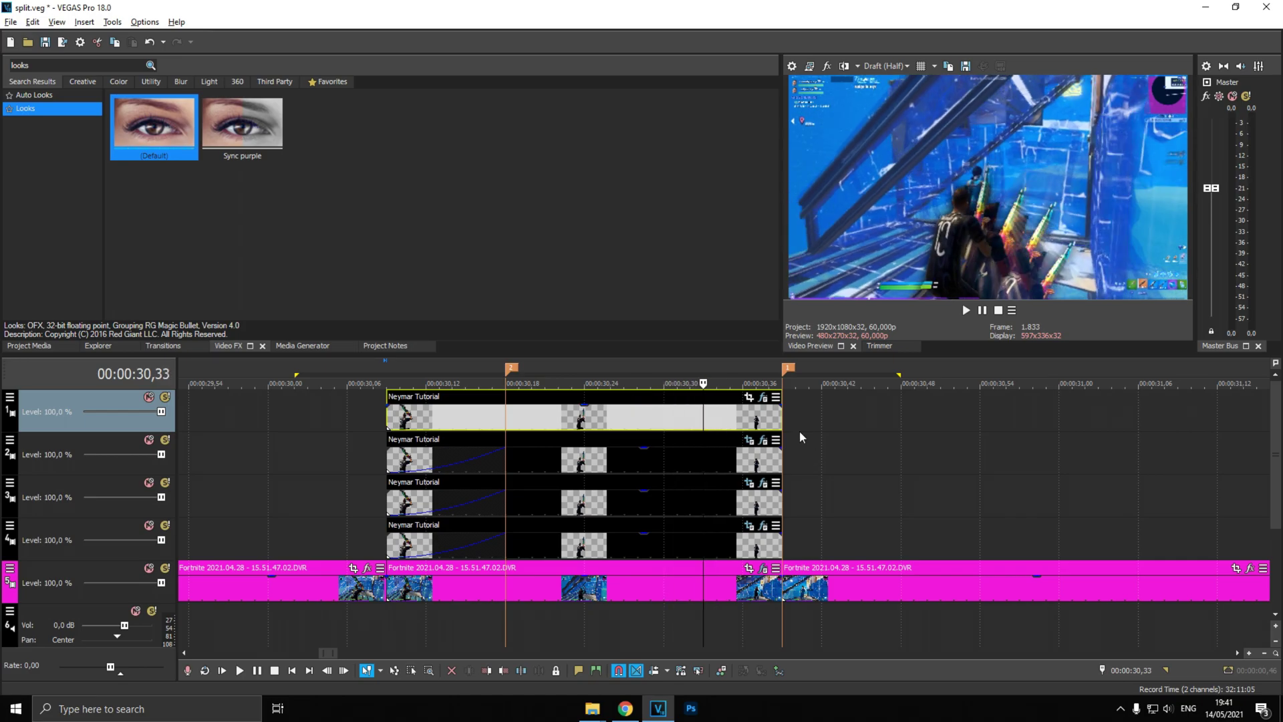
pyautogui.click(786, 418)
pyautogui.press('Left')
pyautogui.press('Left')
pyautogui.press('Left')
pyautogui.press('Left')
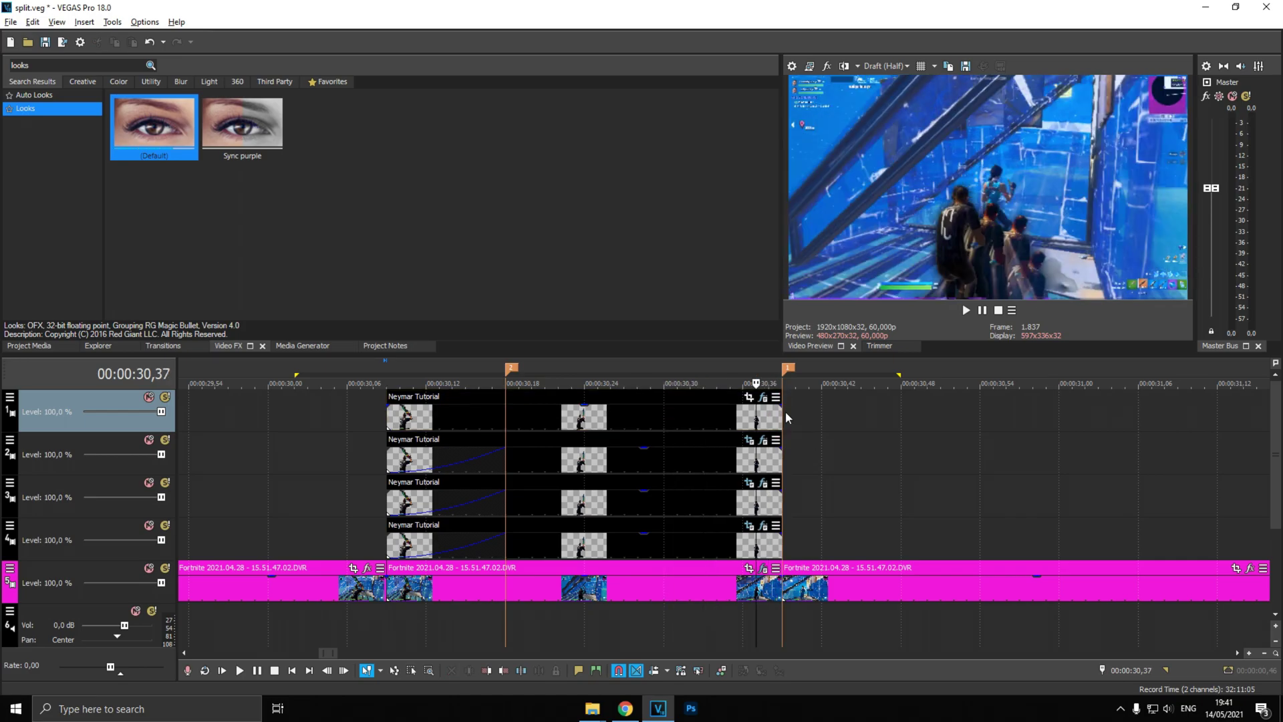
pyautogui.press('Left')
pyautogui.press('Left')
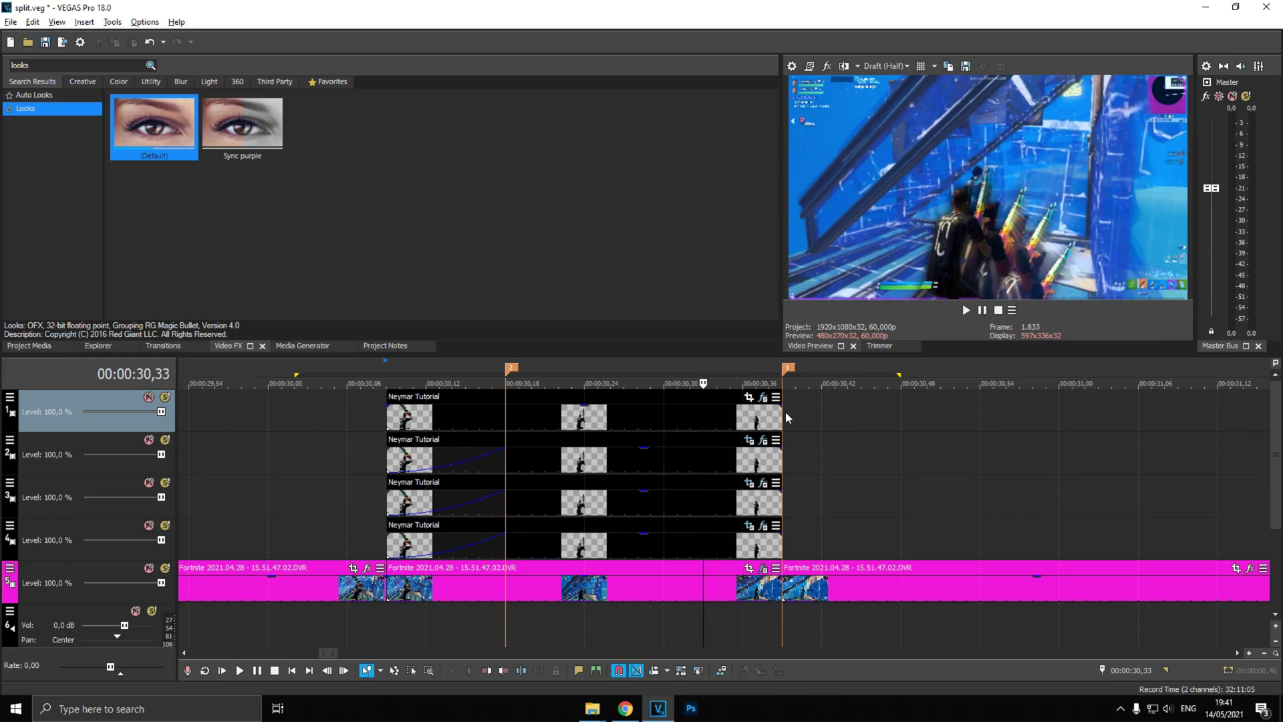
pyautogui.press('m')
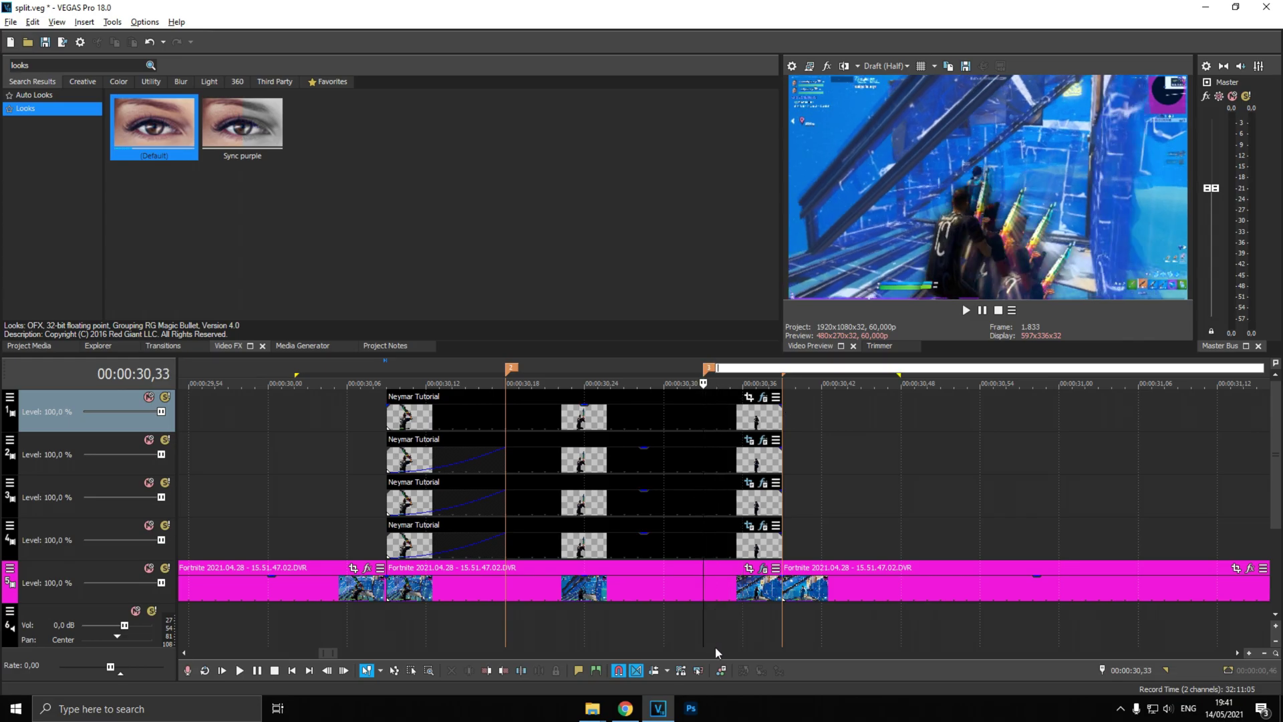
pyautogui.click(862, 443)
# Step: In the track 2 clip's Pan/Crop, keep the offset framing as a keyframe at 00:00:00,24 and restore the default framing at 00:00:00,30
pyautogui.click(702, 416)
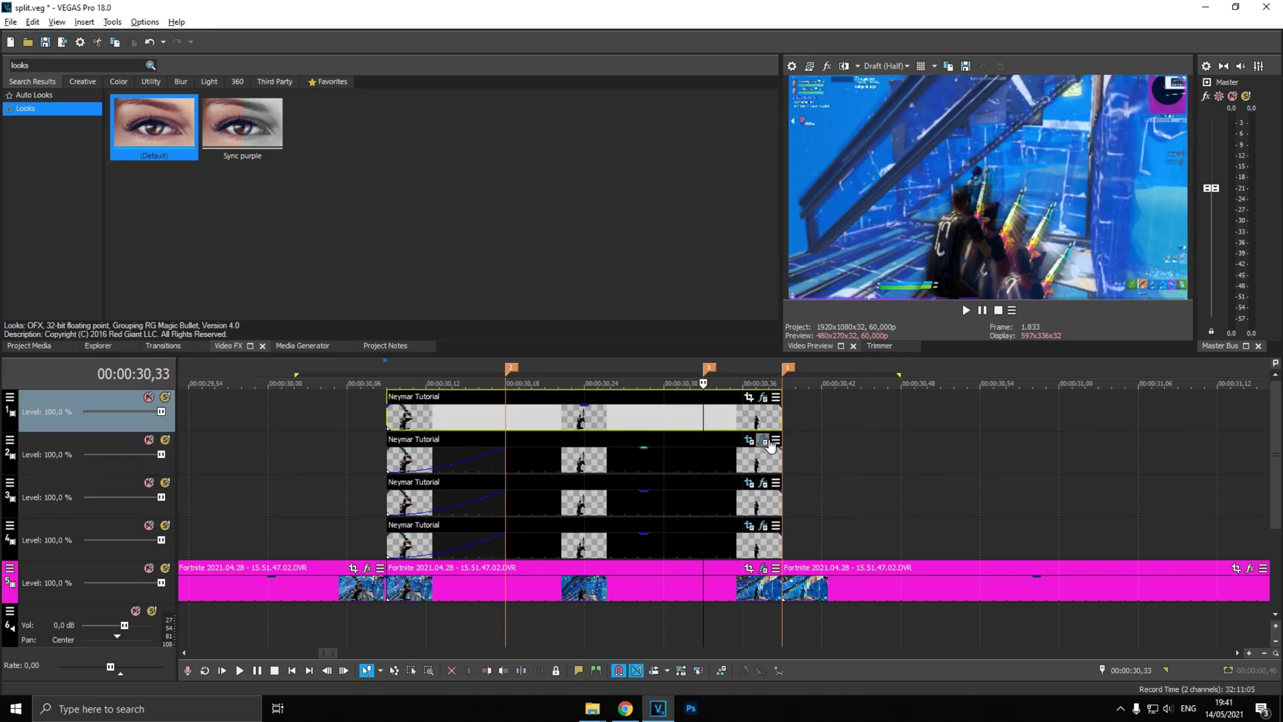
pyautogui.click(748, 439)
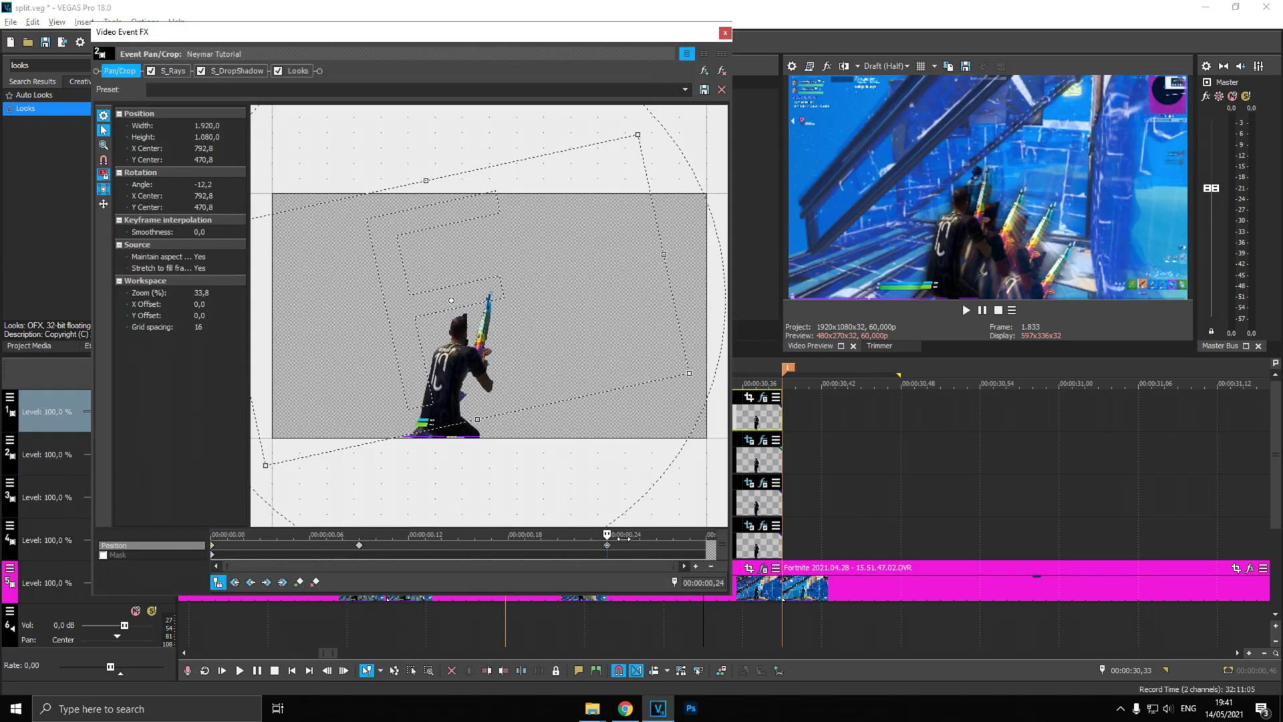
pyautogui.moveTo(609, 539); pyautogui.dragTo(704, 534)
pyautogui.rightClick(553, 476)
pyautogui.click(575, 484)
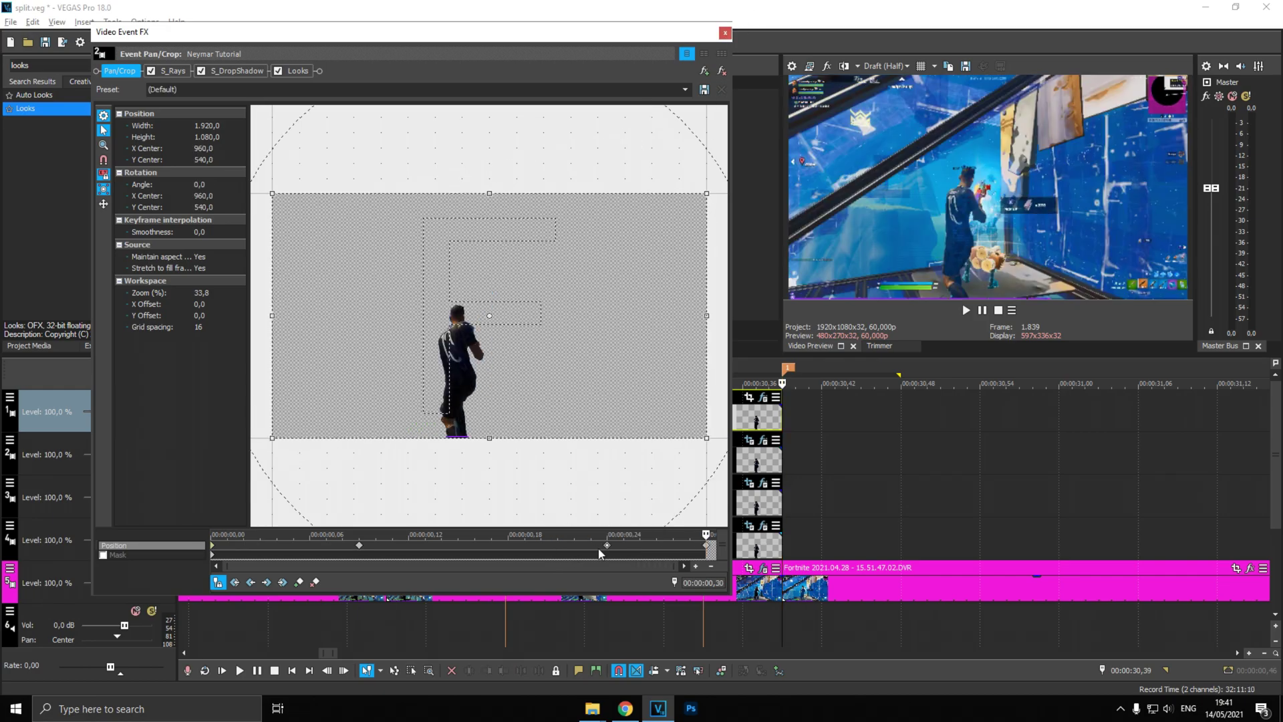
pyautogui.click(607, 545)
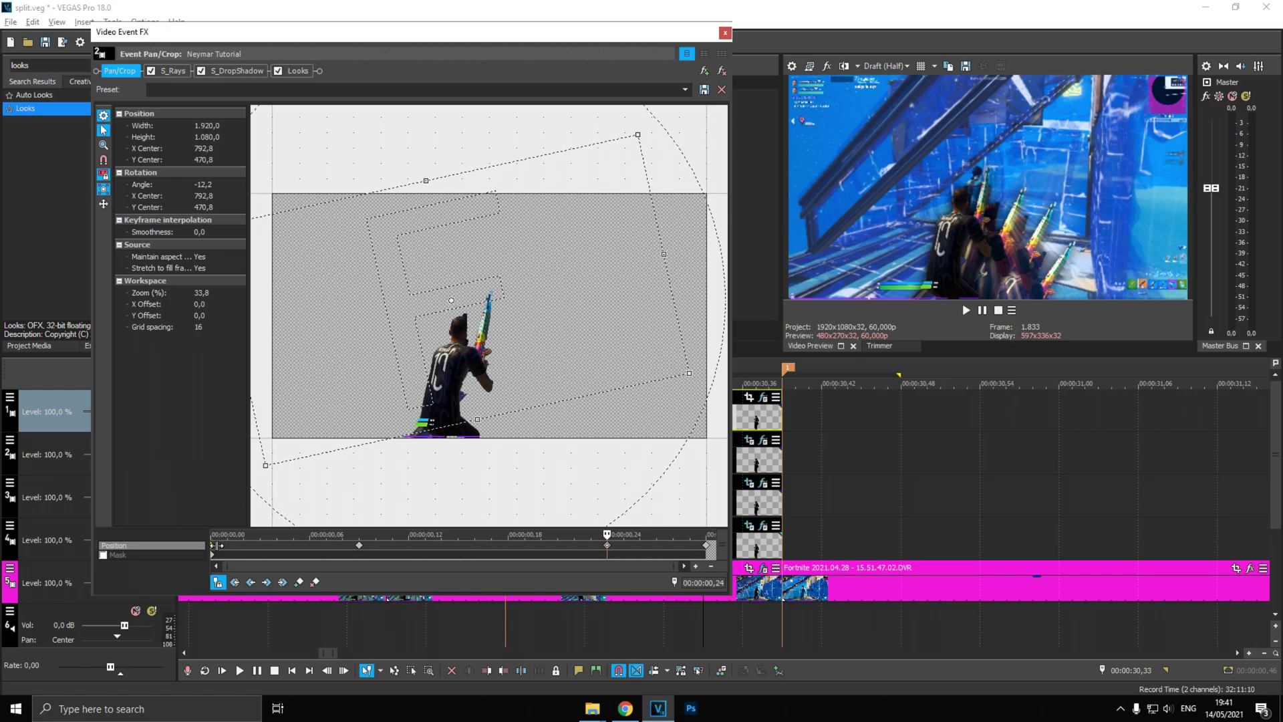
# Step: Change the interpolation of the first and the 00:00:00,24 keyframes in the track 2 clip's Pan/Crop and check the resulting motion
pyautogui.click(216, 549)
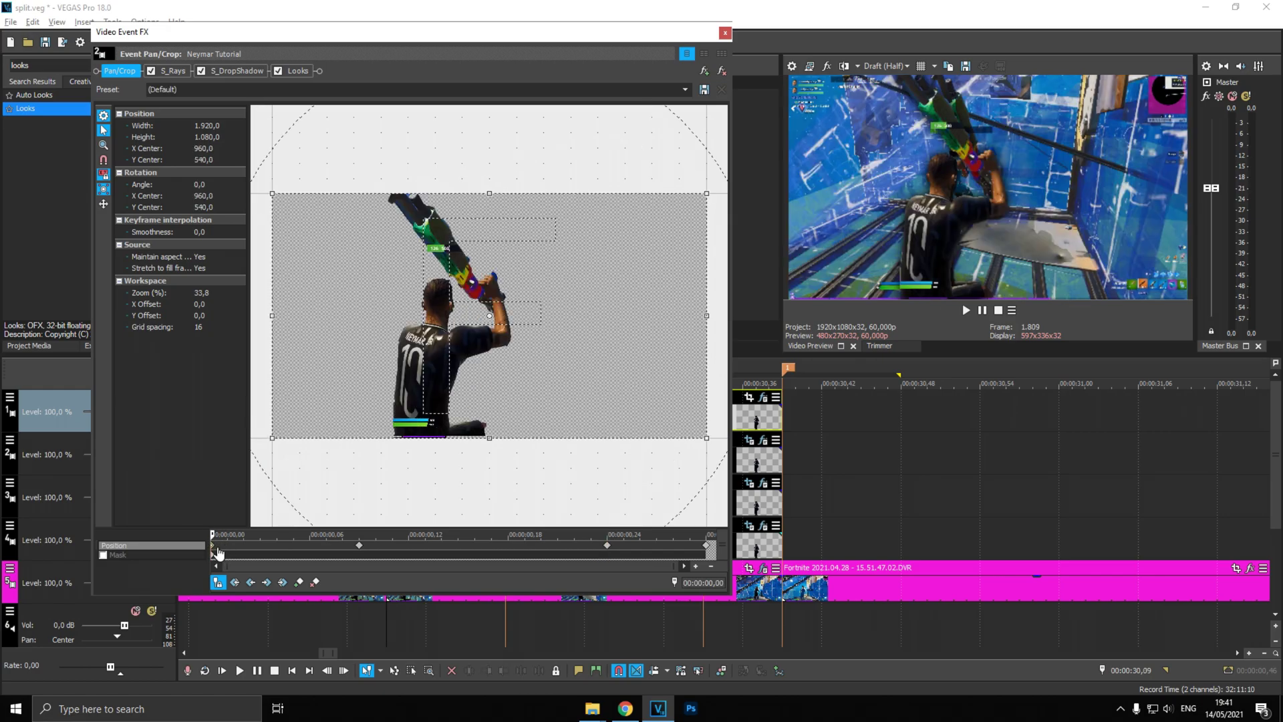
pyautogui.rightClick(215, 547)
pyautogui.click(267, 479)
pyautogui.rightClick(614, 547)
pyautogui.click(651, 503)
pyautogui.moveTo(240, 546); pyautogui.dragTo(689, 558)
pyautogui.click(725, 33)
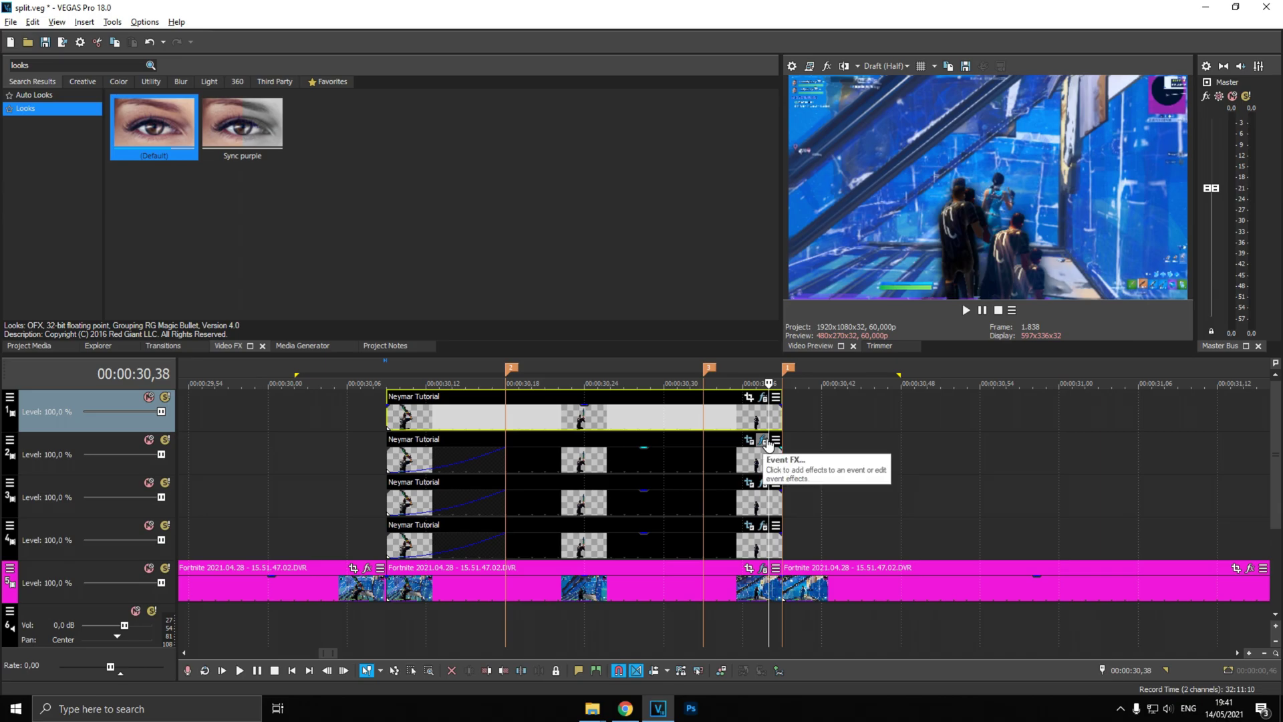
# Step: Open the track 3 clip's Pan/Crop and set its first keyframe to Slow interpolation
pyautogui.click(750, 483)
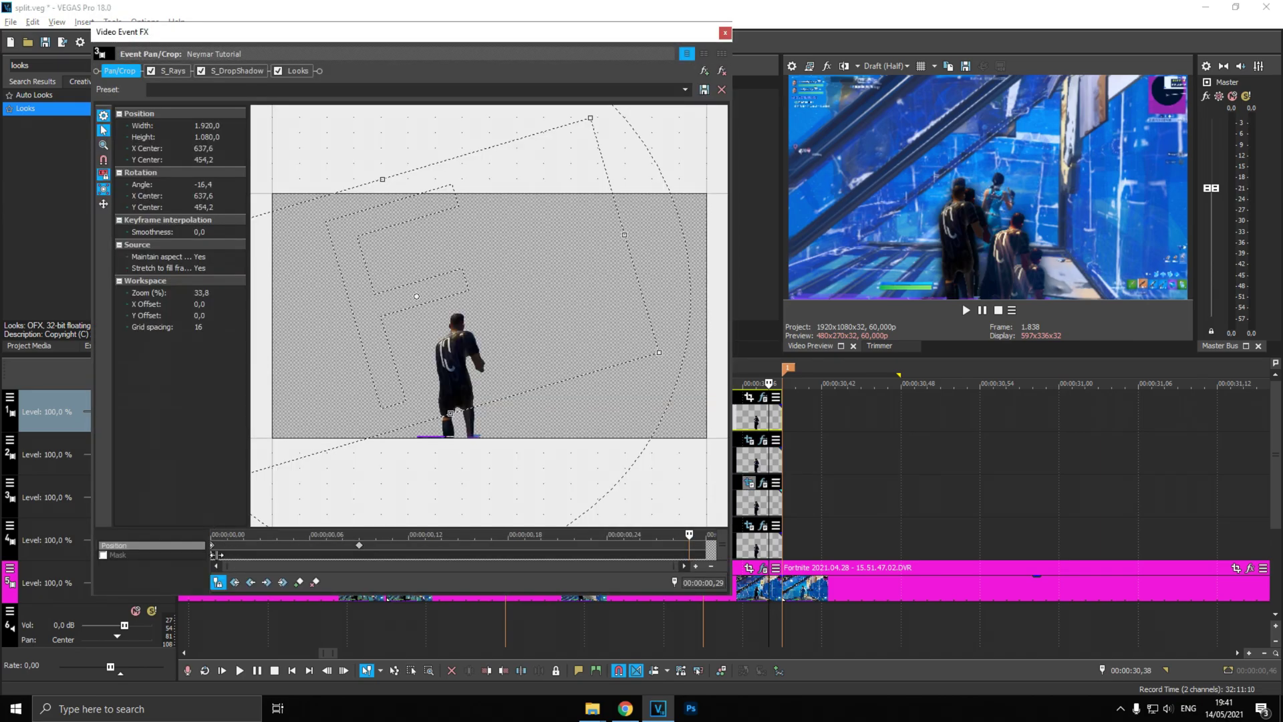
pyautogui.rightClick(216, 550)
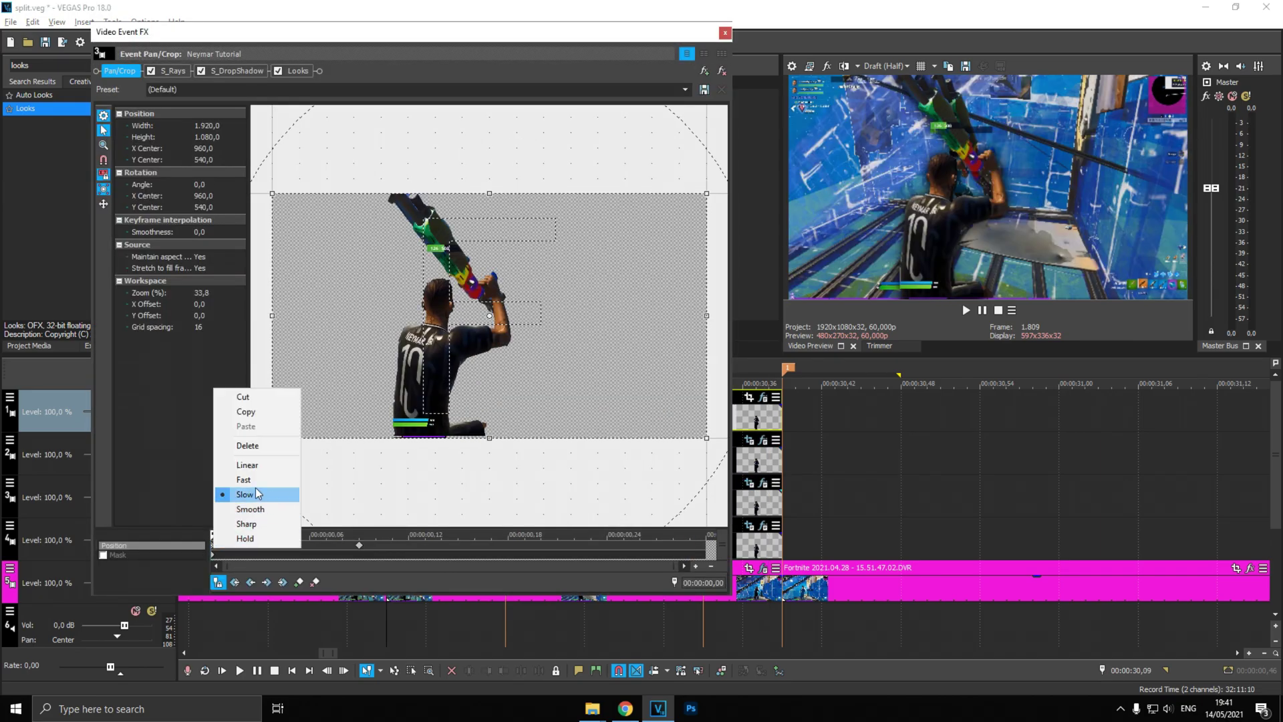
pyautogui.click(258, 494)
pyautogui.rightClick(217, 549)
pyautogui.click(258, 488)
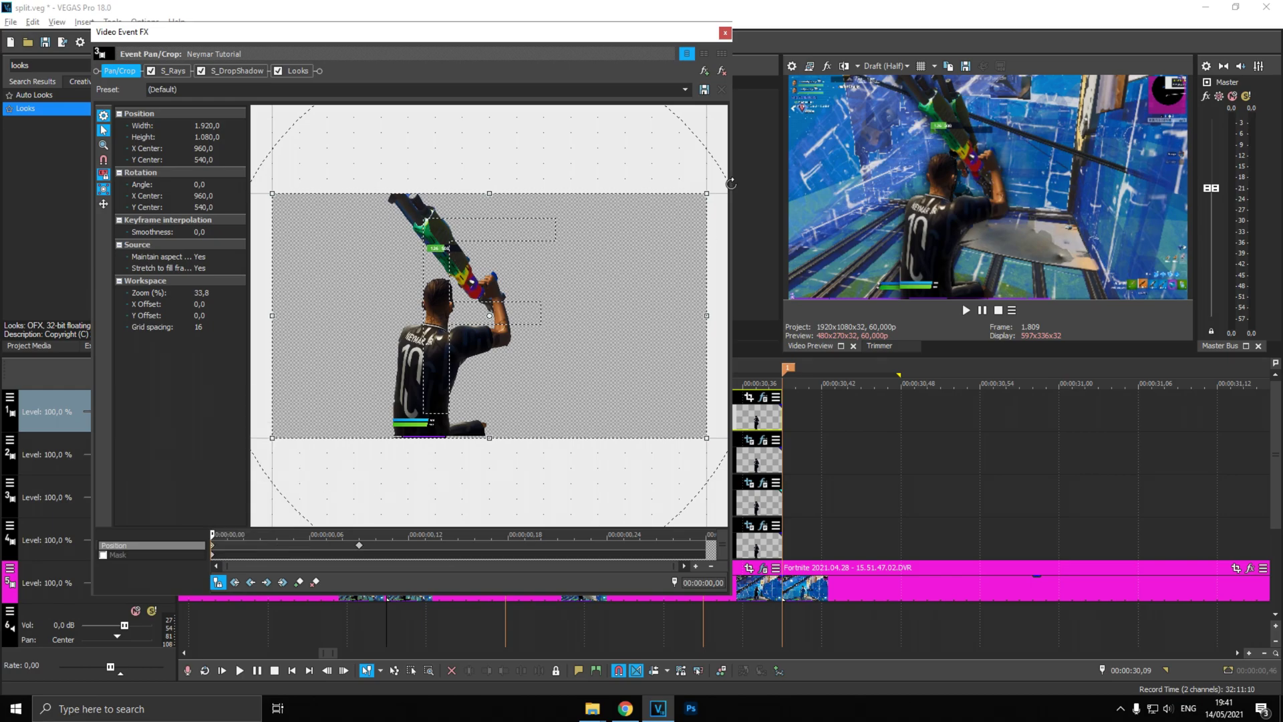
# Step: In the track 3 clip's Pan/Crop, keep the offset framing as a keyframe at 00:00:00,24 and restore the default framing at 00:00:00,30
pyautogui.moveTo(690, 37); pyautogui.dragTo(553, 76)
pyautogui.click(705, 468)
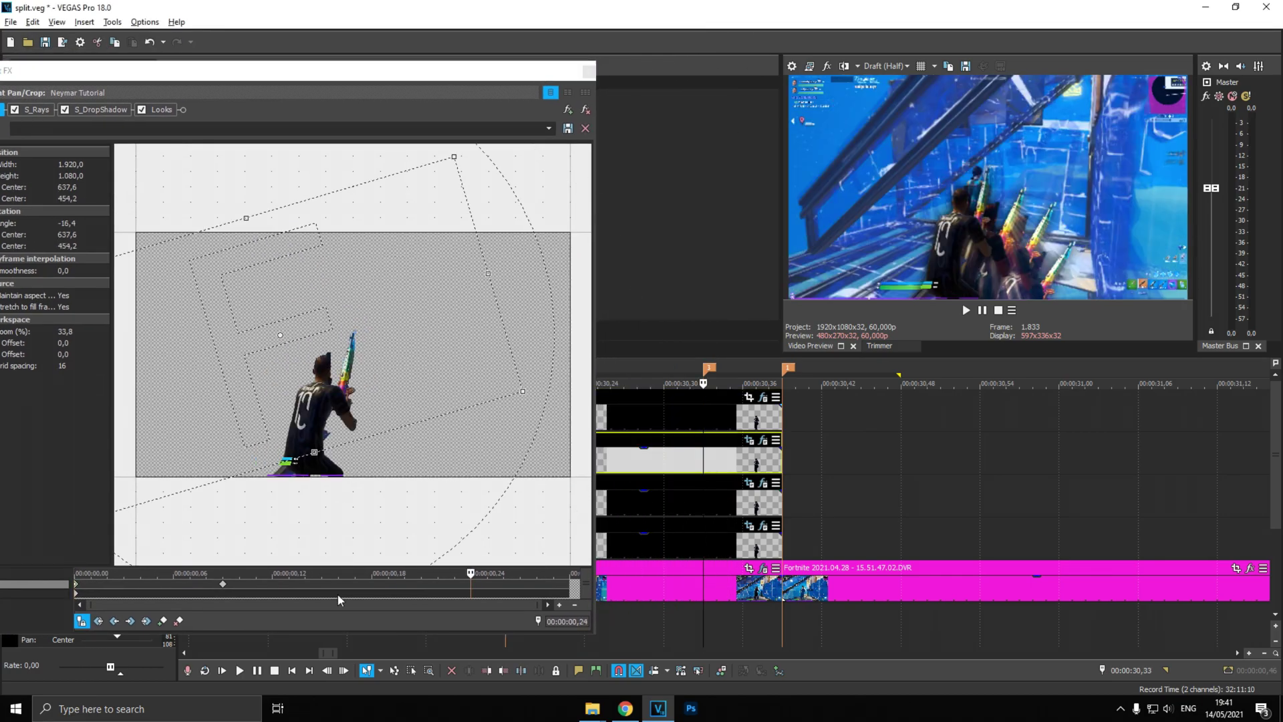
pyautogui.click(570, 588)
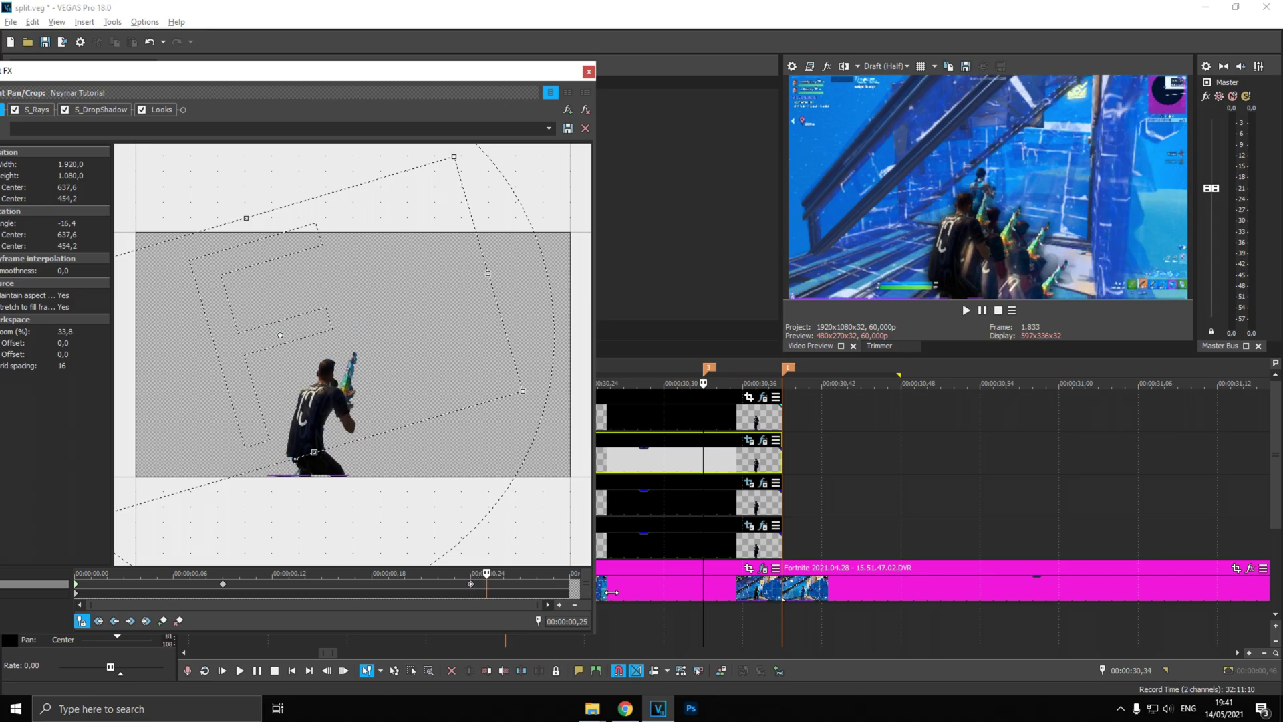
pyautogui.rightClick(535, 533)
pyautogui.click(547, 536)
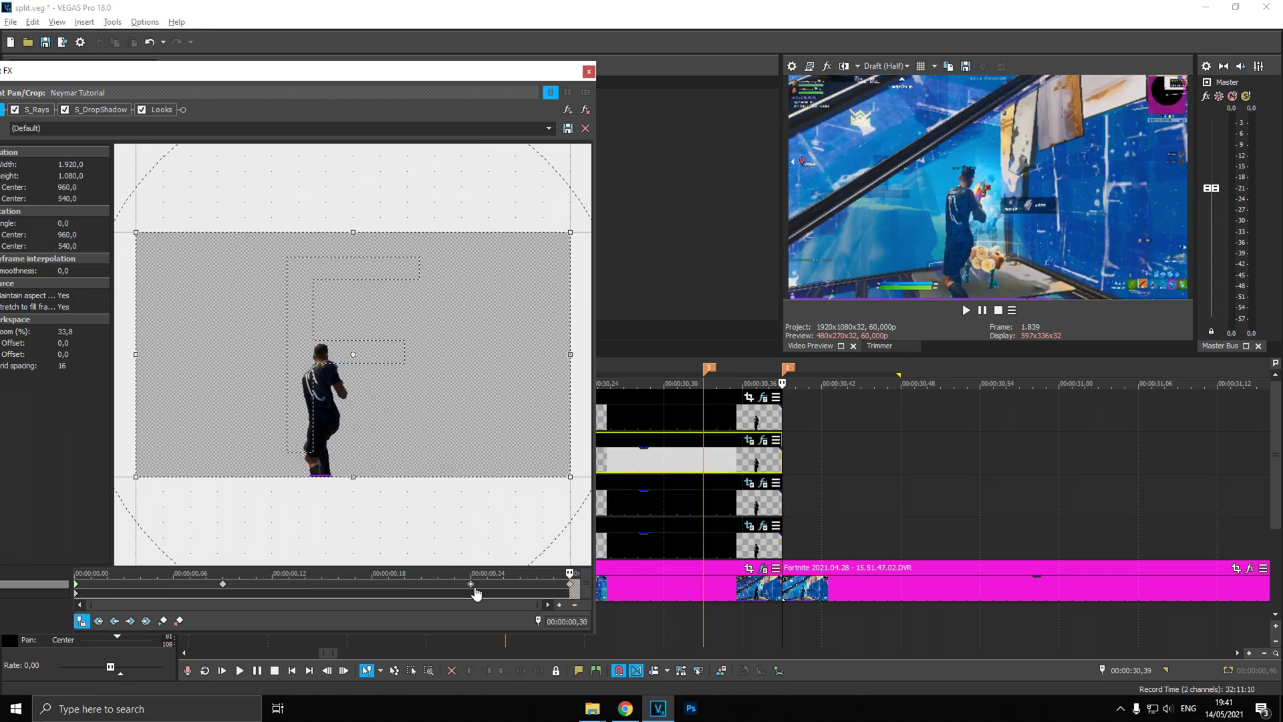
# Step: Set the track 3 clip's 00:00:00,24 Pan/Crop keyframe to Slow interpolation and close its effects window
pyautogui.click(471, 584)
pyautogui.rightClick(471, 585)
pyautogui.click(524, 532)
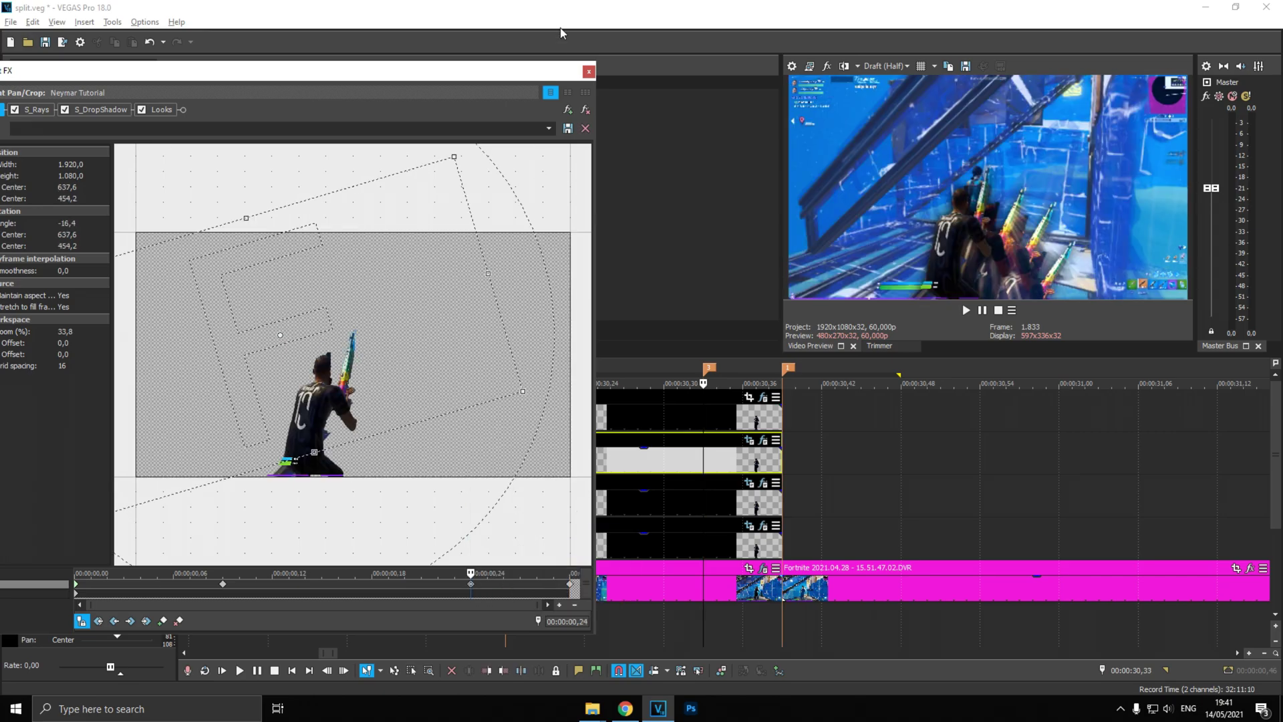
pyautogui.click(588, 72)
# Step: In the track 4 clip's Pan/Crop, keep the offset framing as a keyframe at 00:00:00,24 and restore the default framing at 00:00:00,30
pyautogui.click(749, 525)
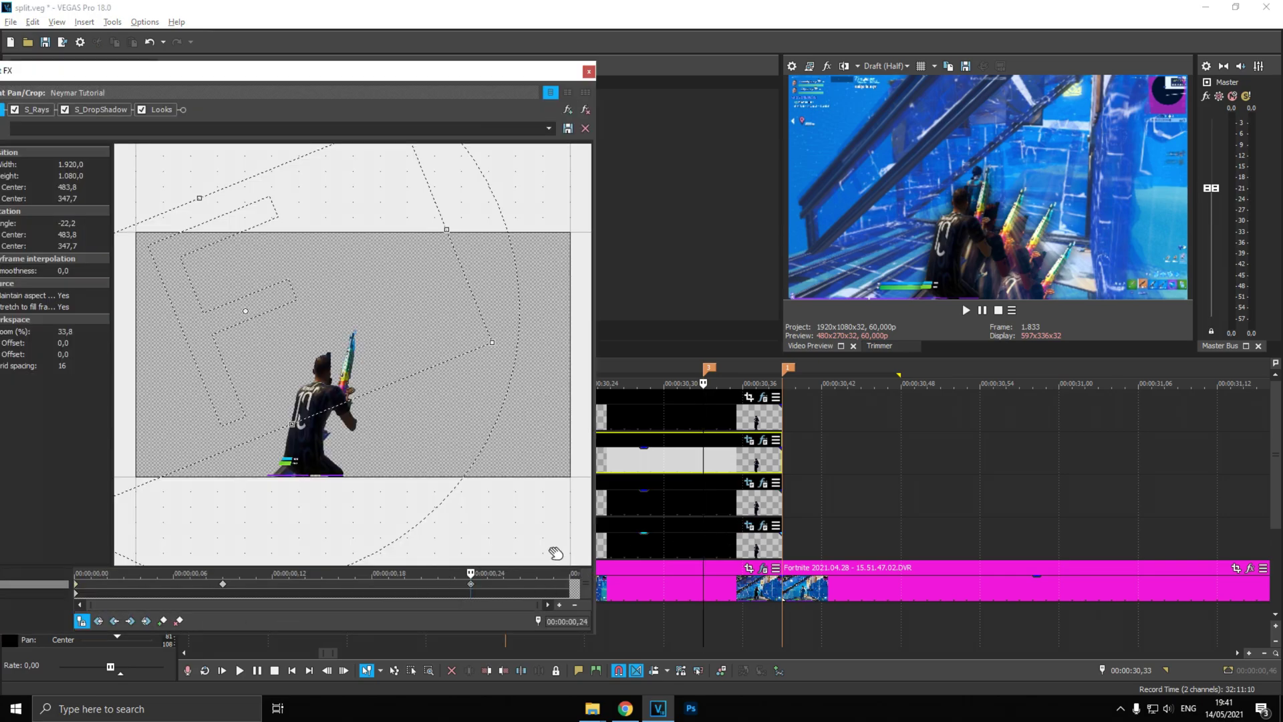
pyautogui.click(575, 581)
pyautogui.rightClick(494, 541)
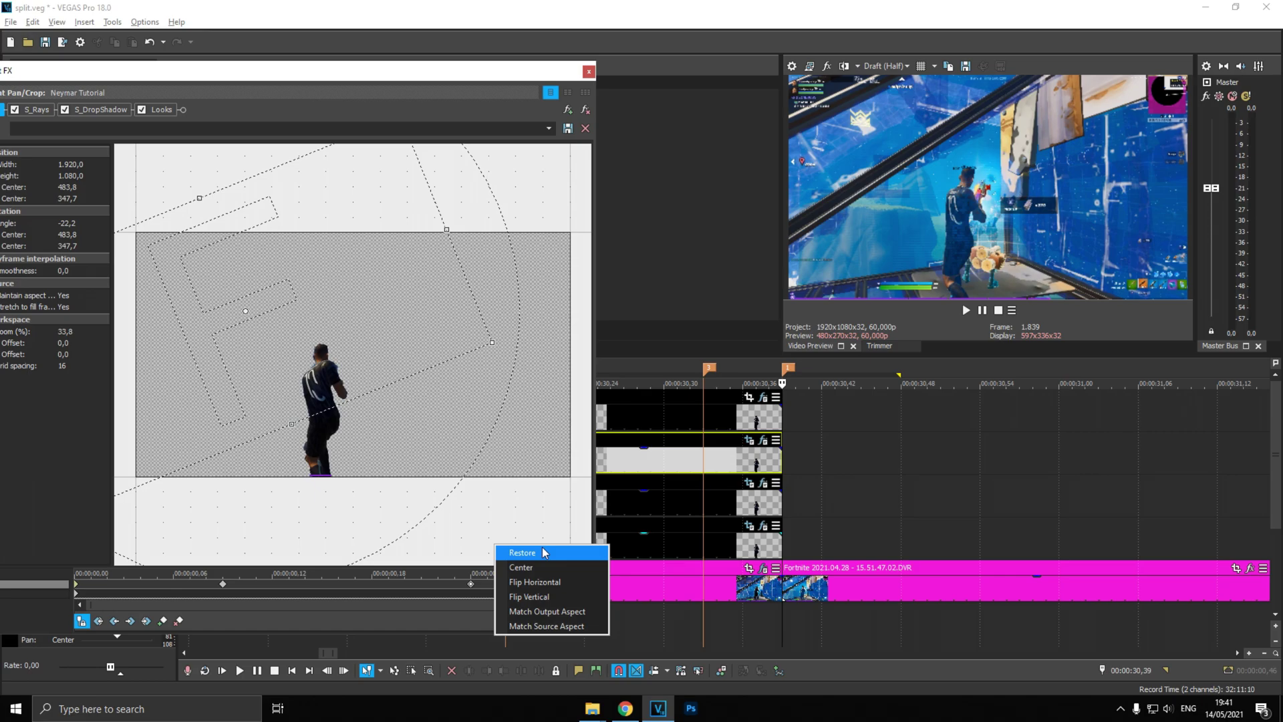
pyautogui.click(518, 548)
# Step: Set the track 4 clip's 00:00:00,24 and first Pan/Crop keyframes to Slow interpolation and close its effects window
pyautogui.rightClick(472, 585)
pyautogui.click(519, 541)
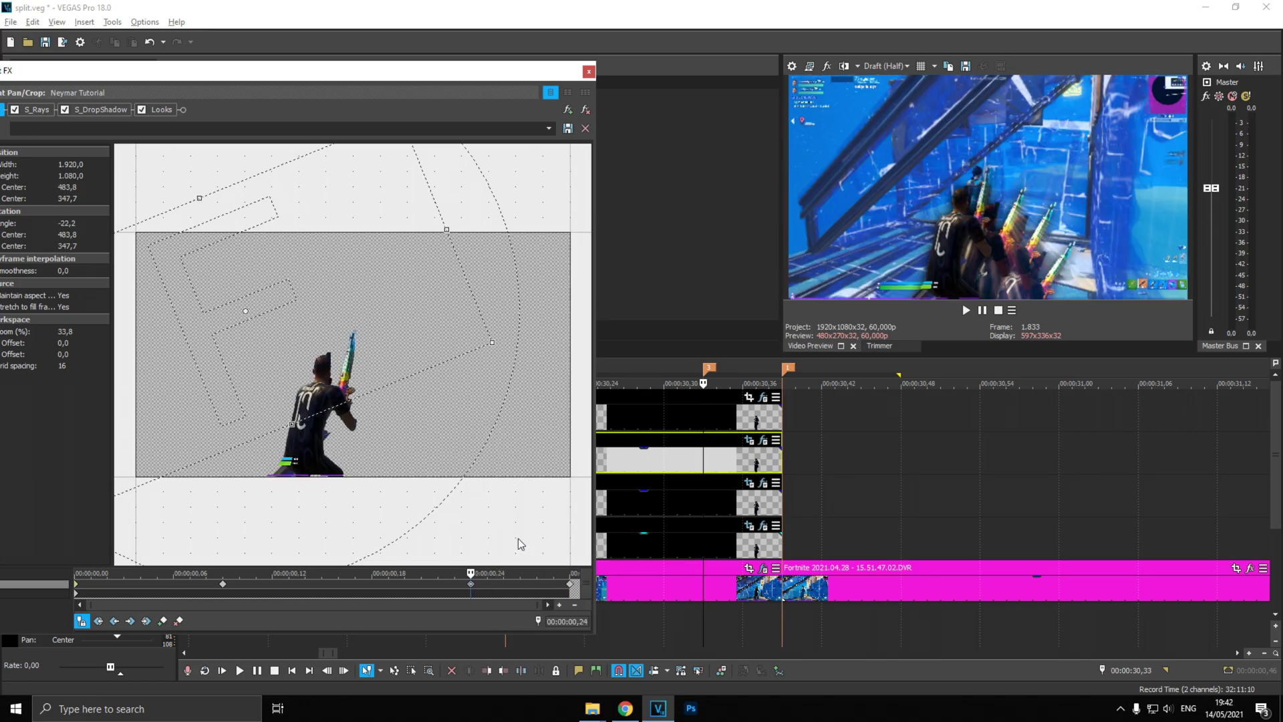
pyautogui.rightClick(77, 585)
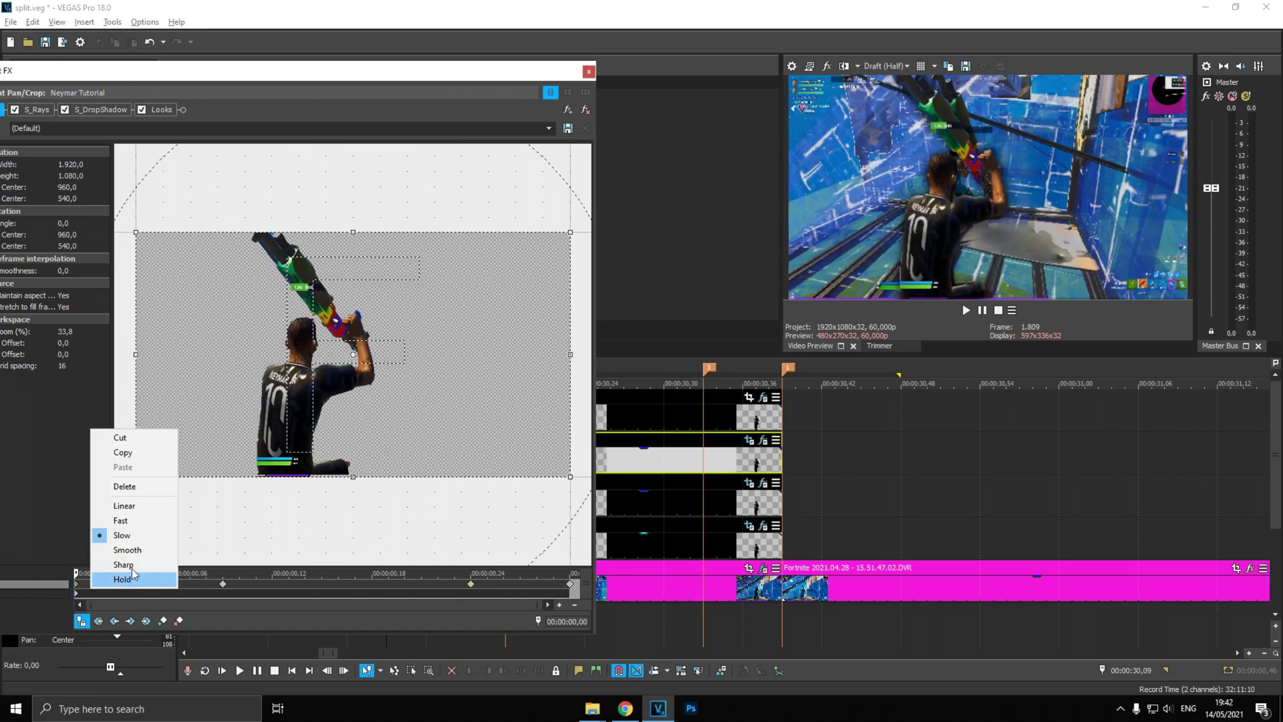
pyautogui.click(131, 533)
pyautogui.click(588, 71)
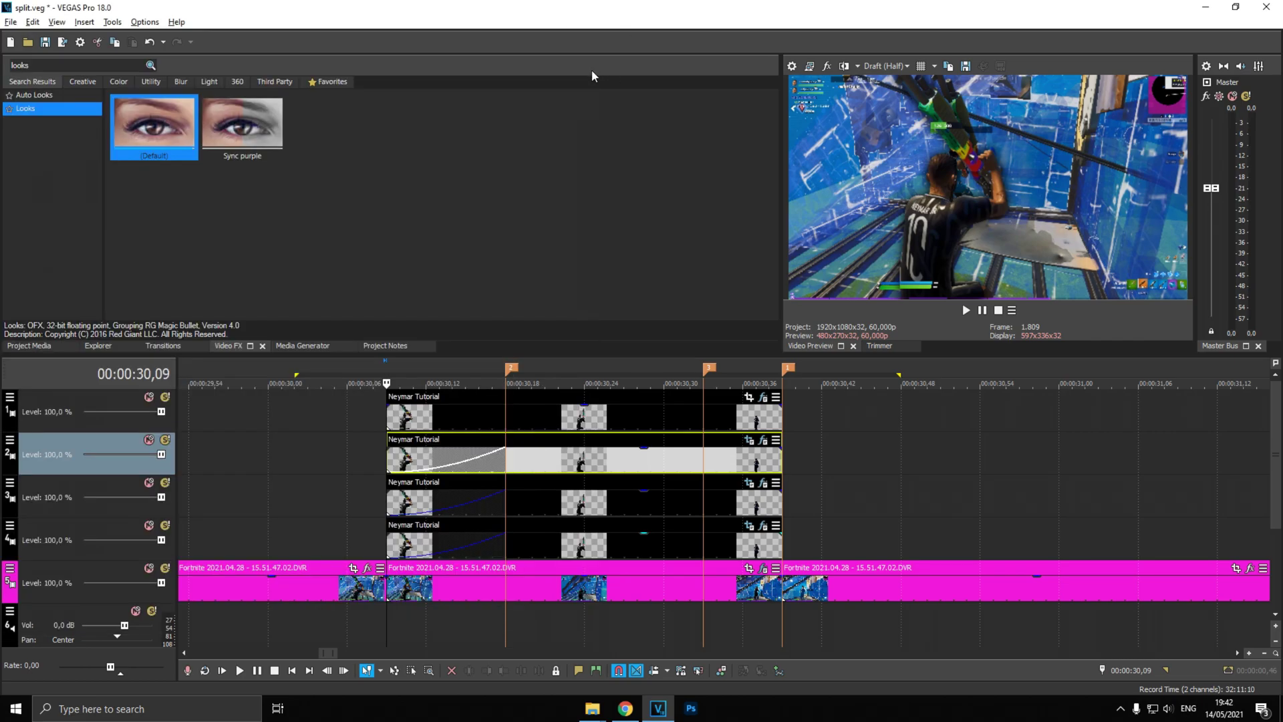
# Step: Play back the marked region to check how the copies fan out and come back together
pyautogui.scroll(-3, 571, 468)
pyautogui.click(671, 438)
pyautogui.press('space')
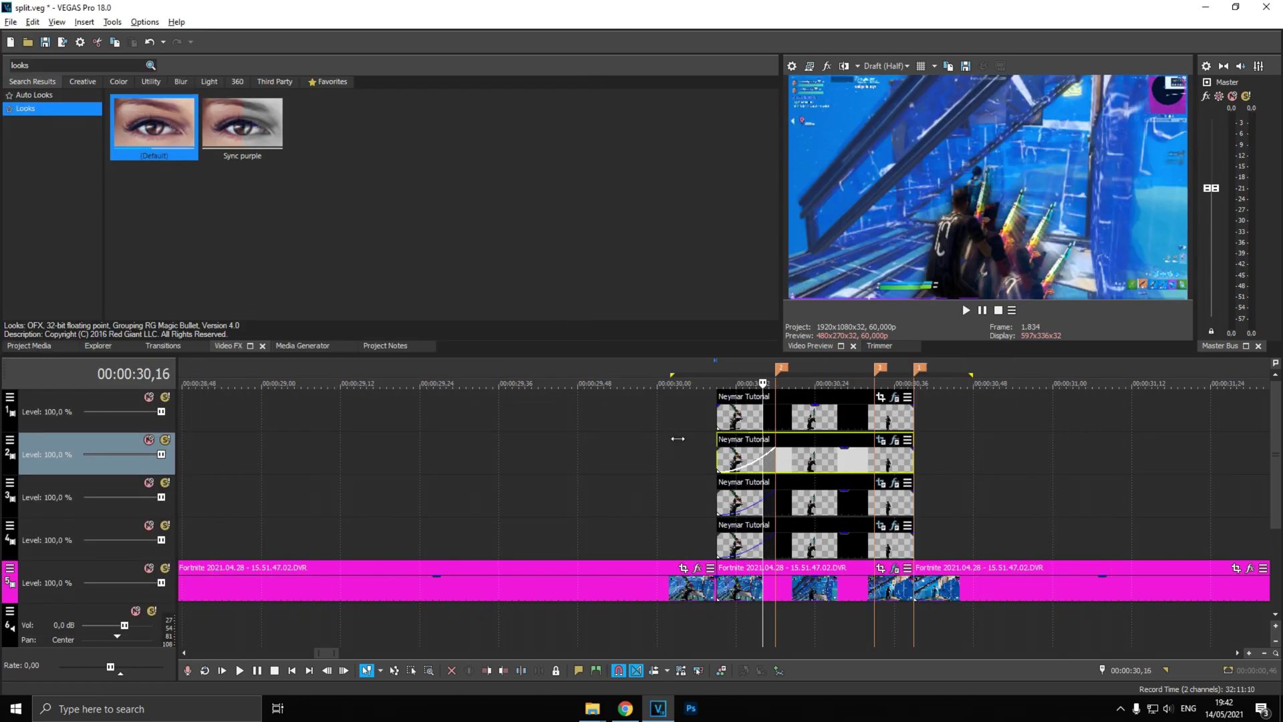
pyautogui.press('space')
pyautogui.press('space')
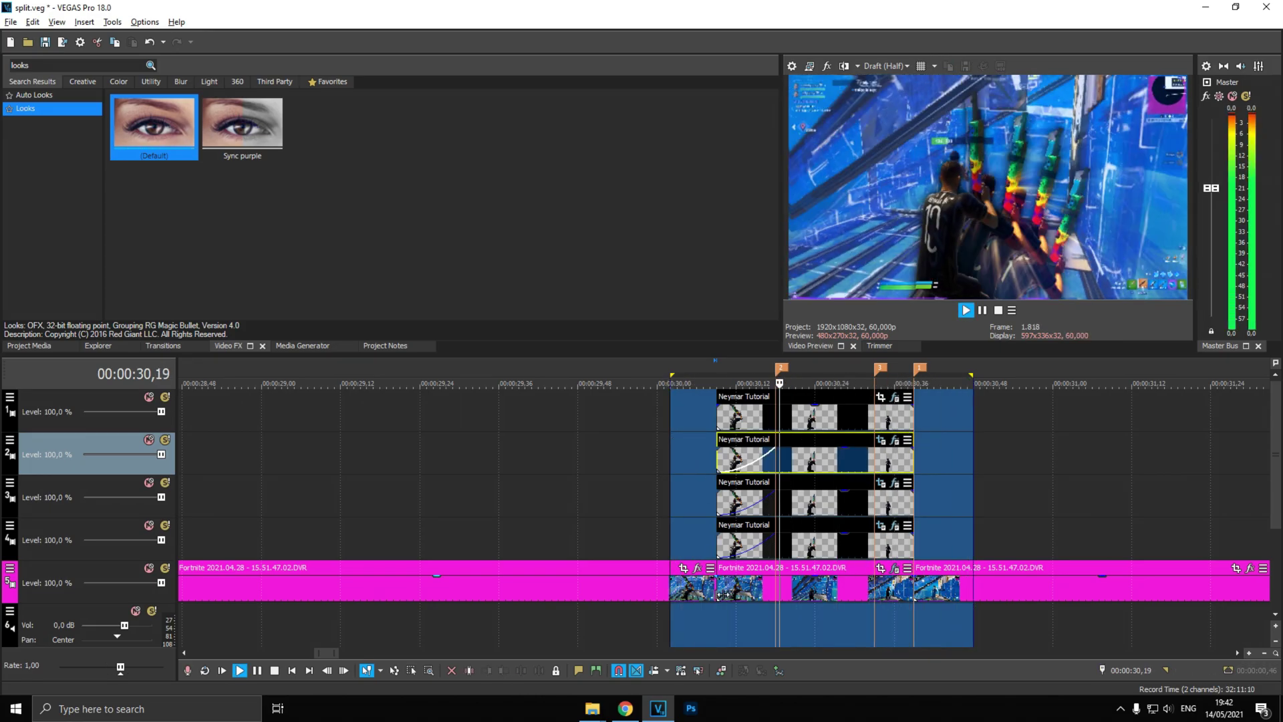
pyautogui.press('space')
# Step: Bring the shing drop sound from File Explorer onto audio track 6, starting near 00:00:30,00
pyautogui.moveTo(1275, 454); pyautogui.dragTo(1277, 493)
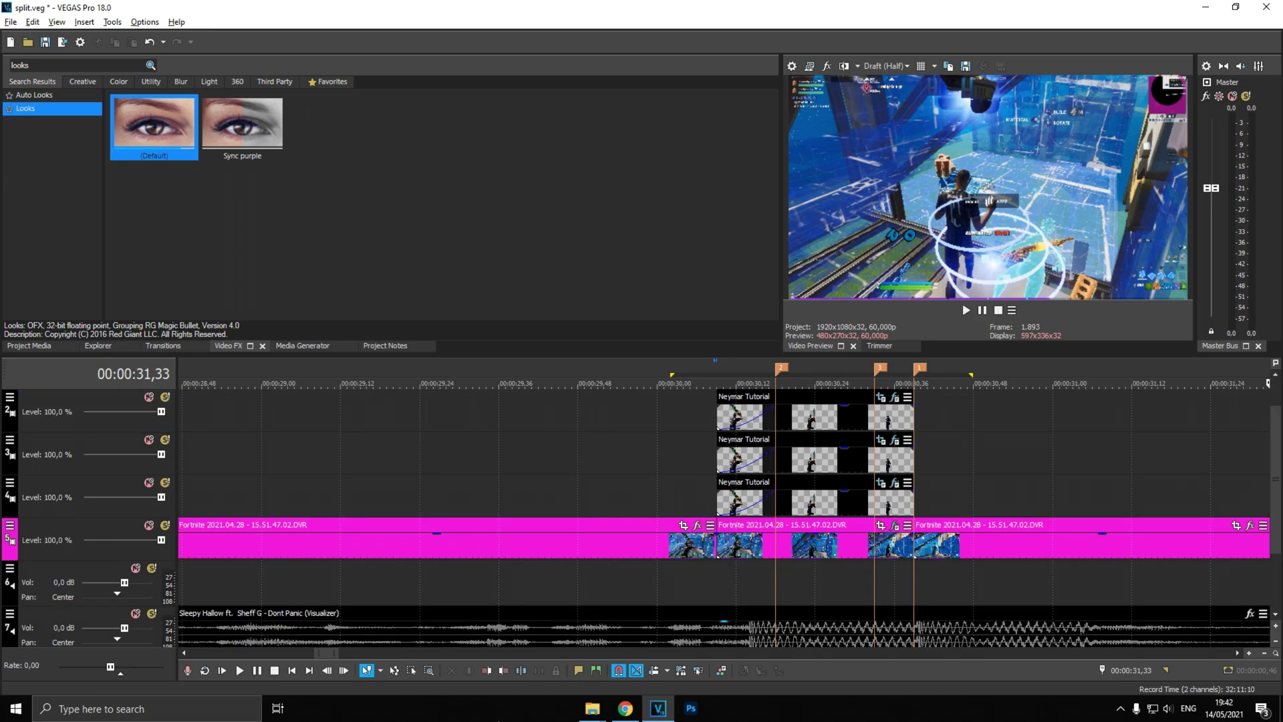
pyautogui.hotkey('alt', 'Tab')
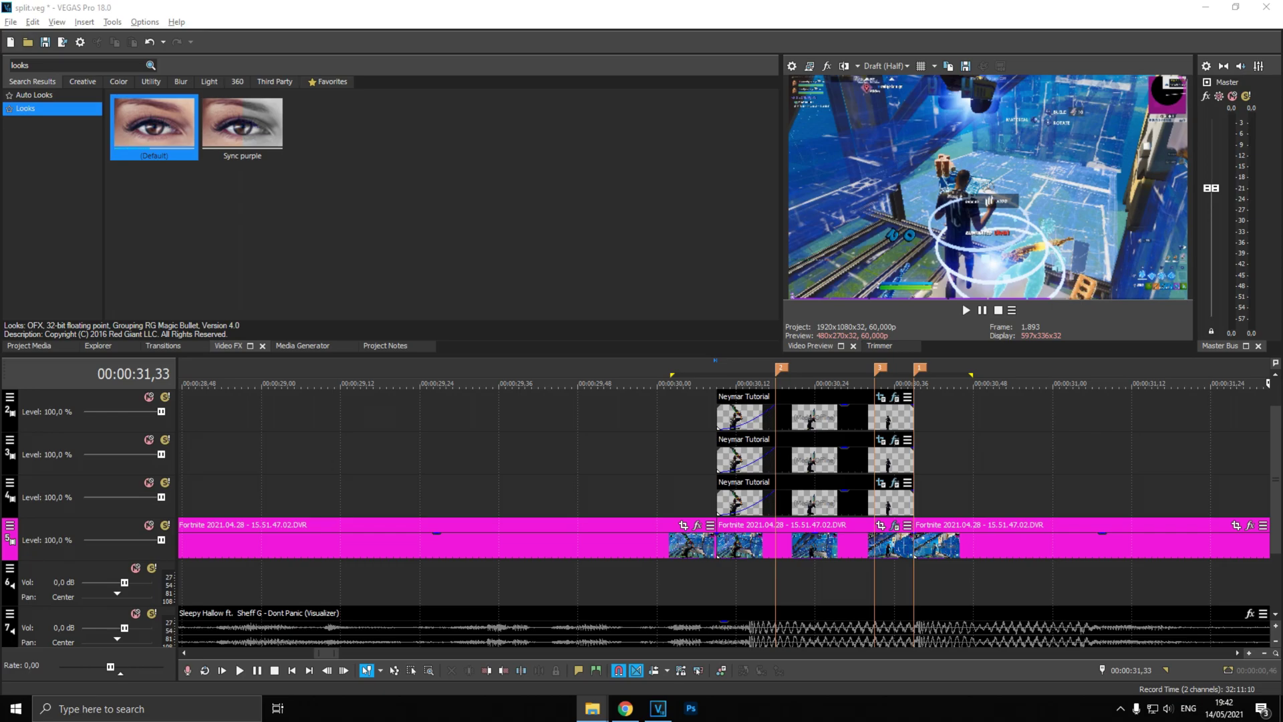
pyautogui.moveTo(393, 651); pyautogui.dragTo(675, 580)
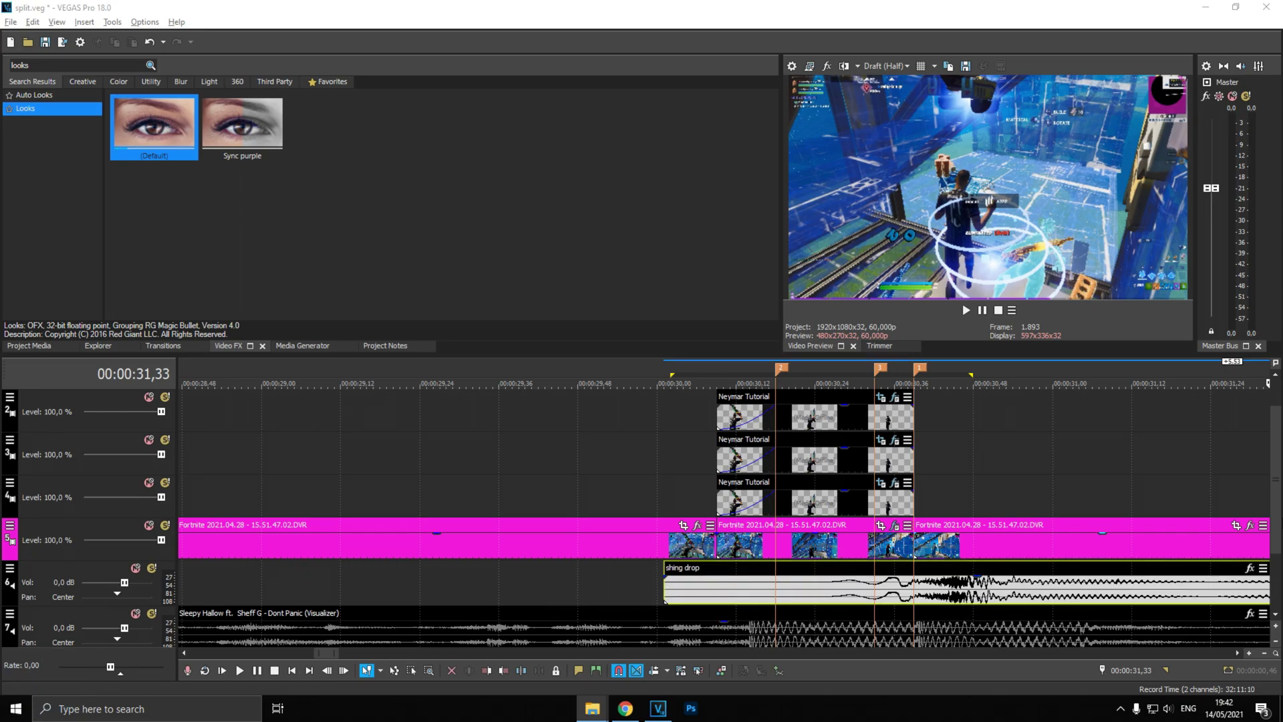
# Step: Move the shing drop sound 22 frames earlier and play it back with the copies
pyautogui.moveTo(795, 488); pyautogui.dragTo(647, 488)
pyautogui.scroll(-5, 512, 513)
pyautogui.press('space')
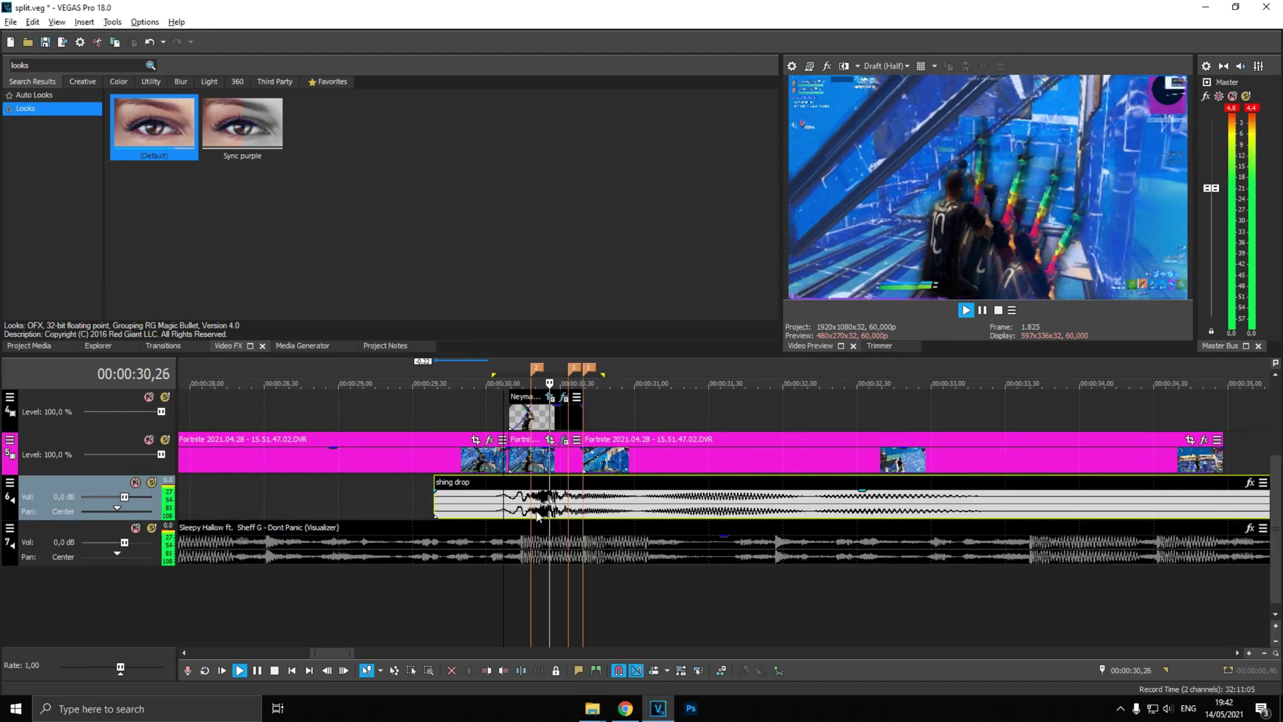
pyautogui.press('space')
# Step: Split the shing drop sound at 00:00:31,15 and delete the part after the cut
pyautogui.click(650, 512)
pyautogui.click(673, 509)
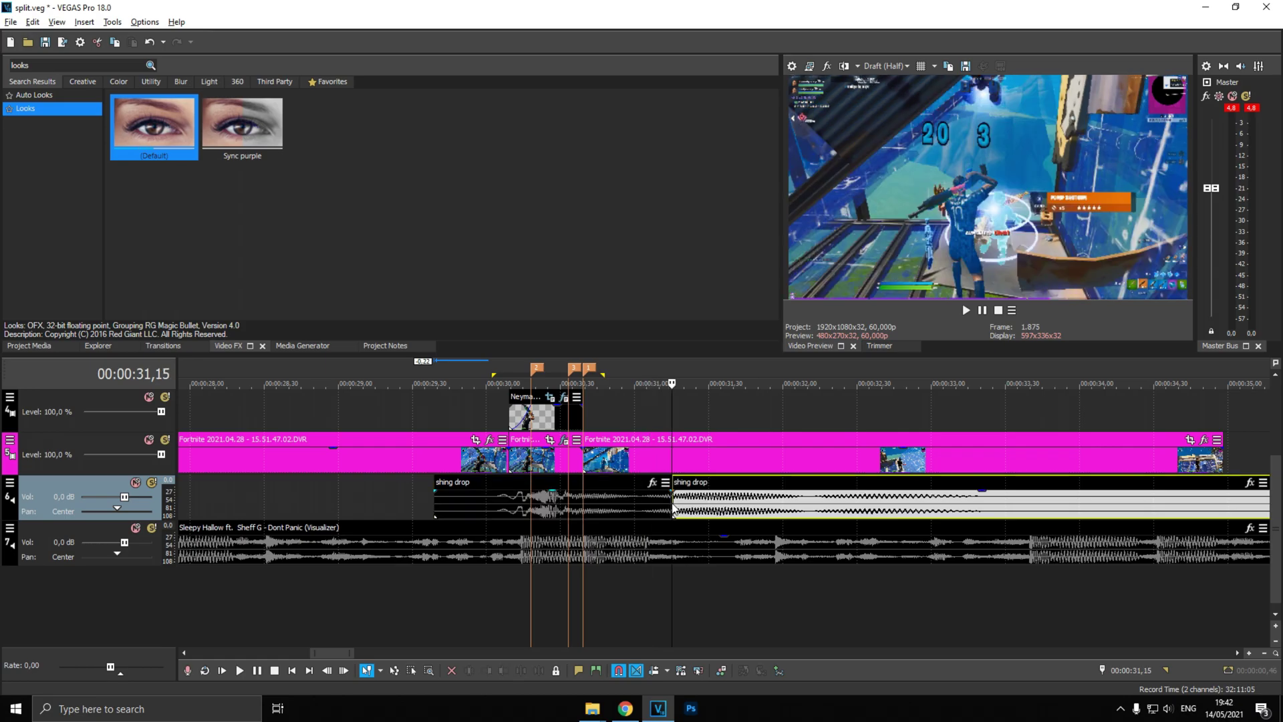
pyautogui.press('s')
pyautogui.press('Delete')
# Step: Give the shing drop sound a fade-out of 00:00:01,28 and shift it five frames earlier
pyautogui.moveTo(670, 491); pyautogui.dragTo(454, 493)
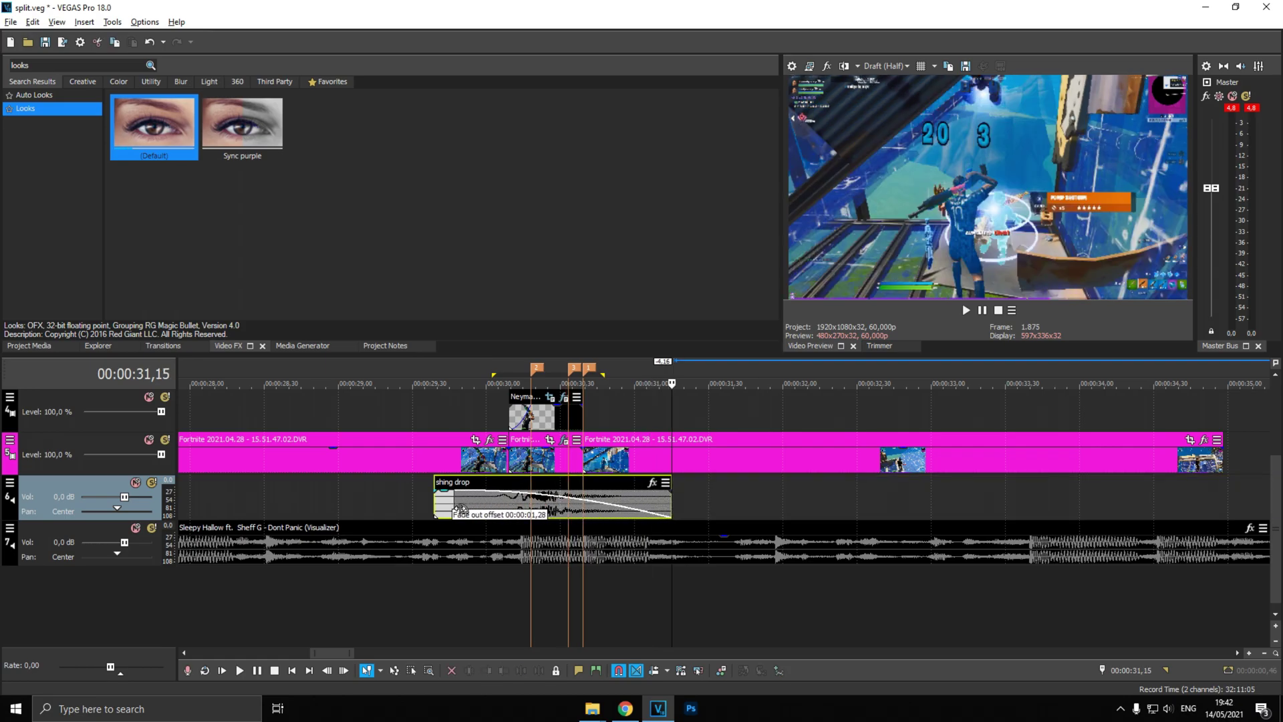
pyautogui.moveTo(533, 490); pyautogui.dragTo(521, 491)
# Step: Shorten the fade-ins of the Neymar Tutorial clips on tracks 2, 3 and 4 to 00:00:00,04
pyautogui.click(520, 420)
pyautogui.scroll(5, 520, 420)
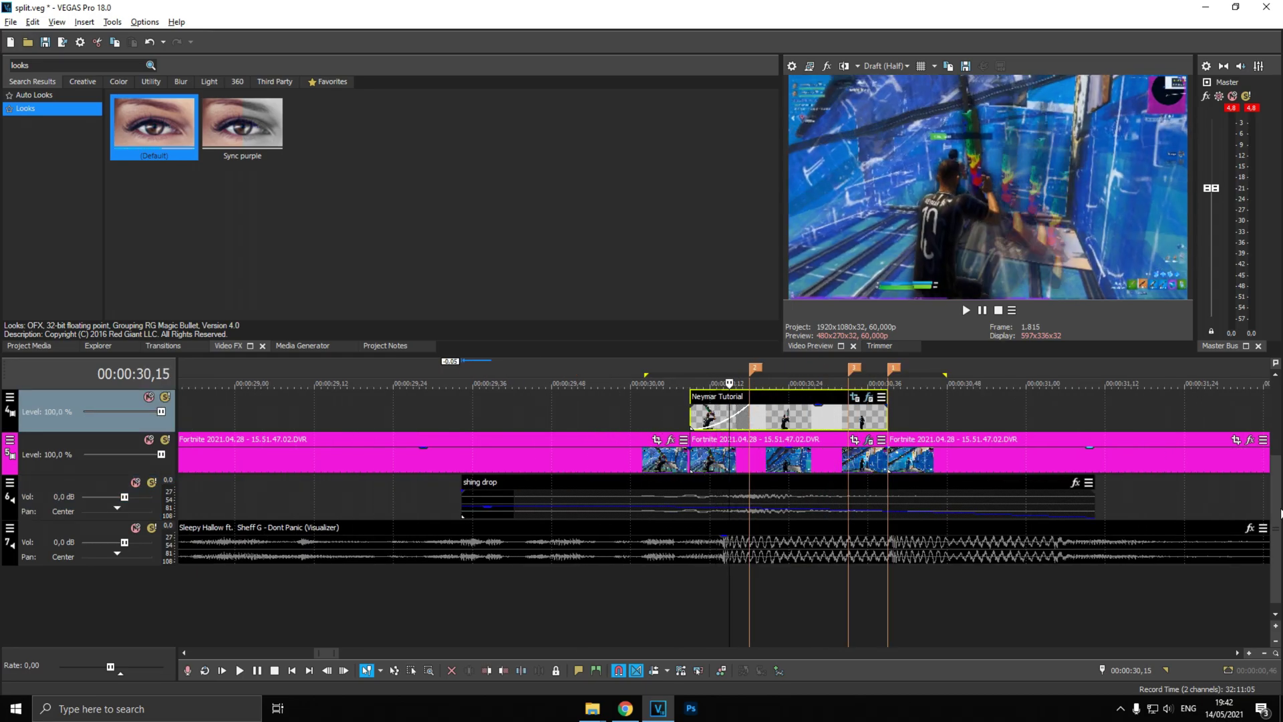
pyautogui.scroll(3, 699, 492)
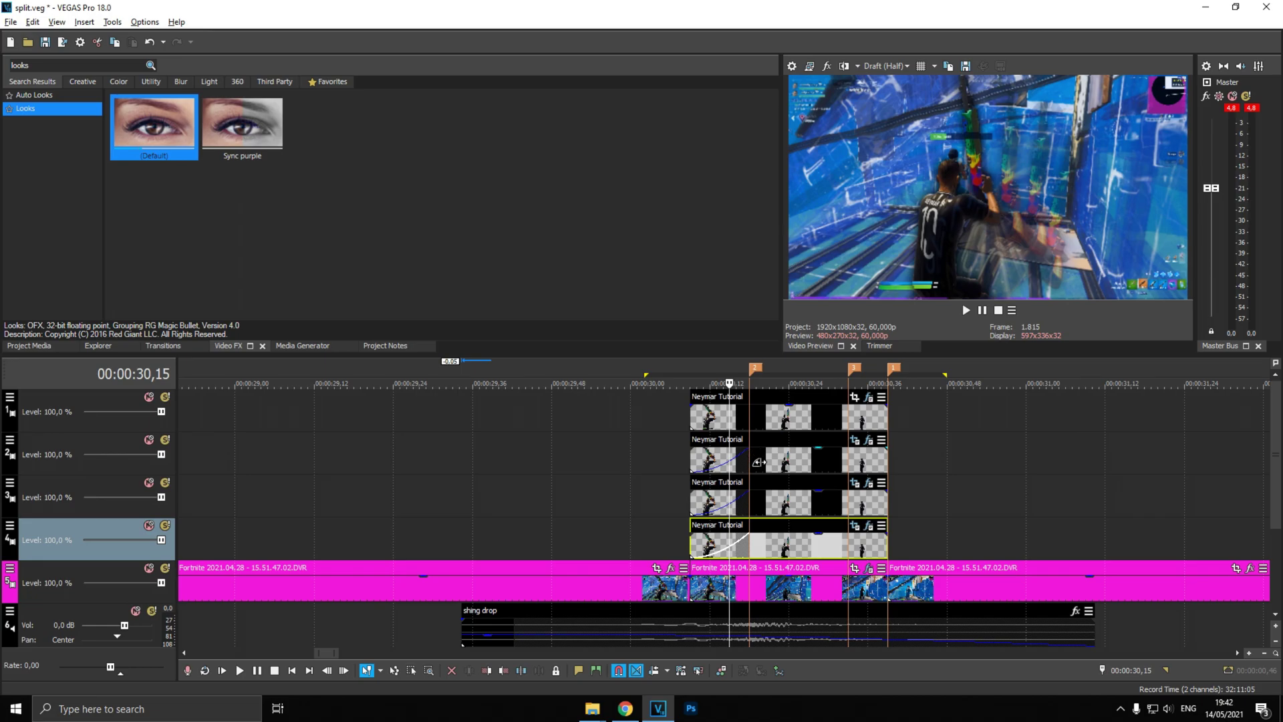
pyautogui.click(752, 459)
pyautogui.click(757, 509)
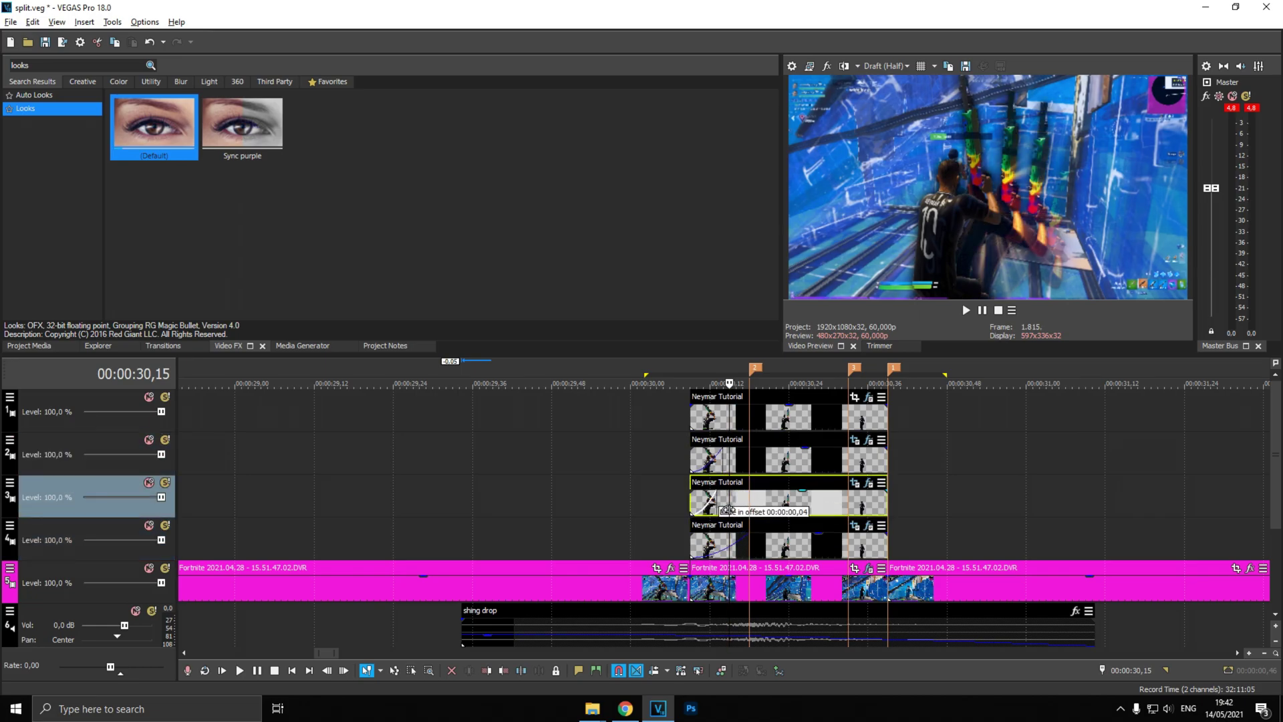
pyautogui.press('Left')
pyautogui.click(732, 549)
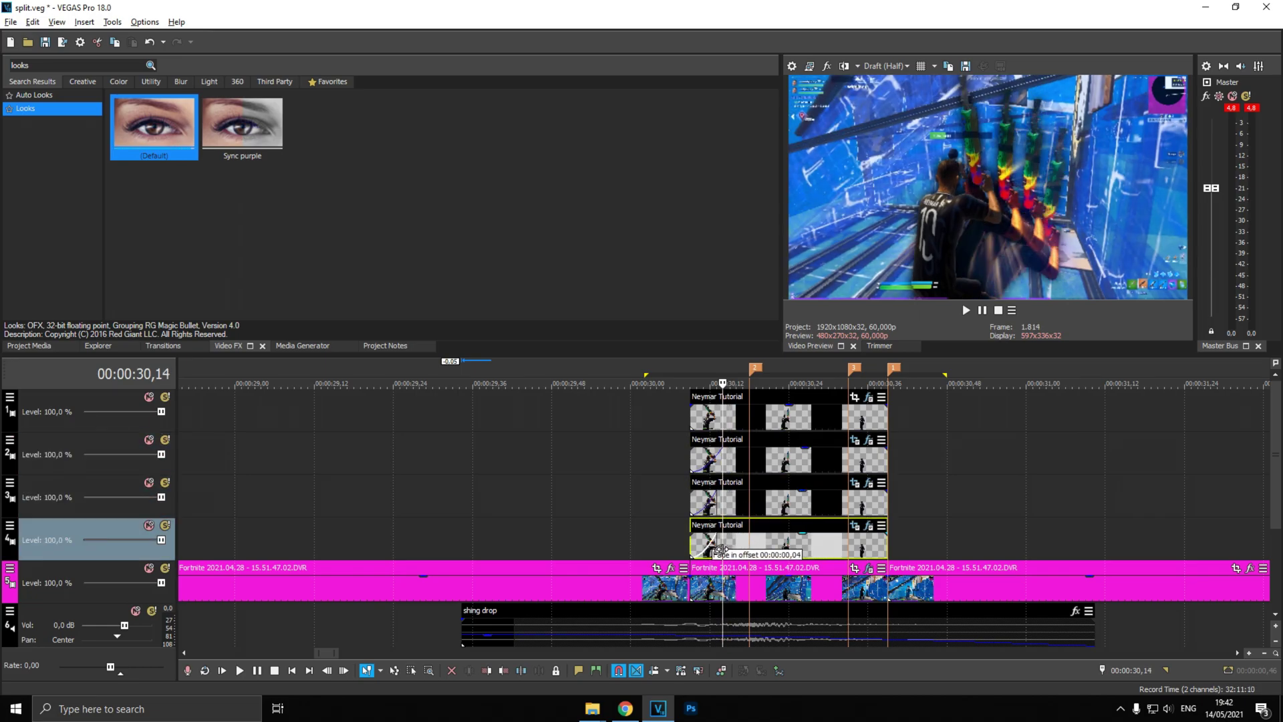
# Step: Play back from 00:00:29,50 through the copies to check the shorter fades together with the sound
pyautogui.scroll(-2, 827, 597)
pyautogui.scroll(-1, 1275, 455)
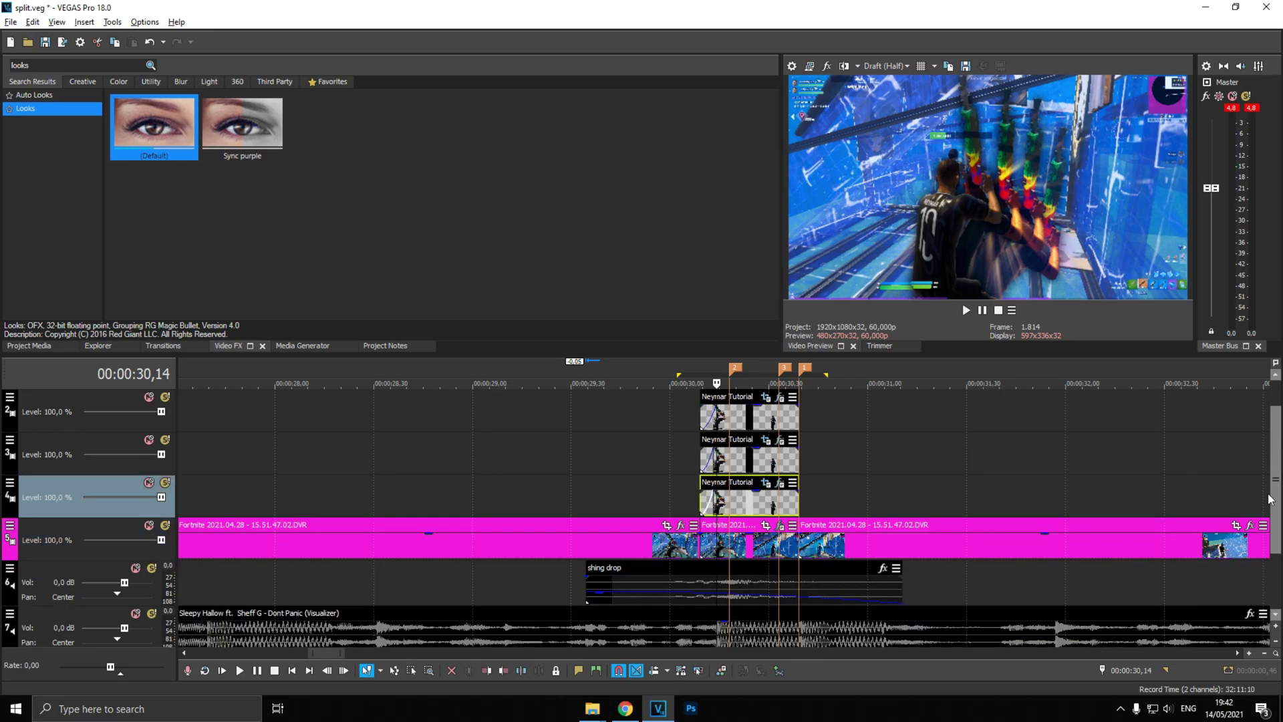
pyautogui.click(638, 454)
pyautogui.press('space')
pyautogui.press('space')
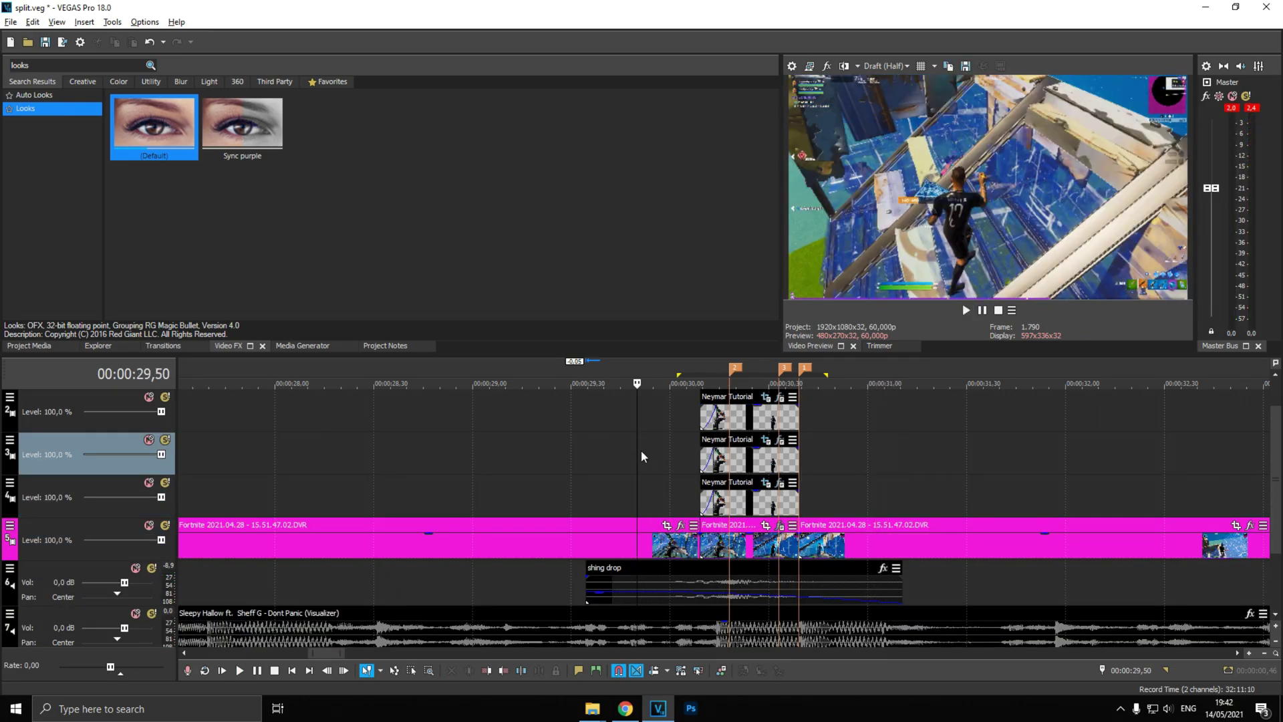
pyautogui.press('space')
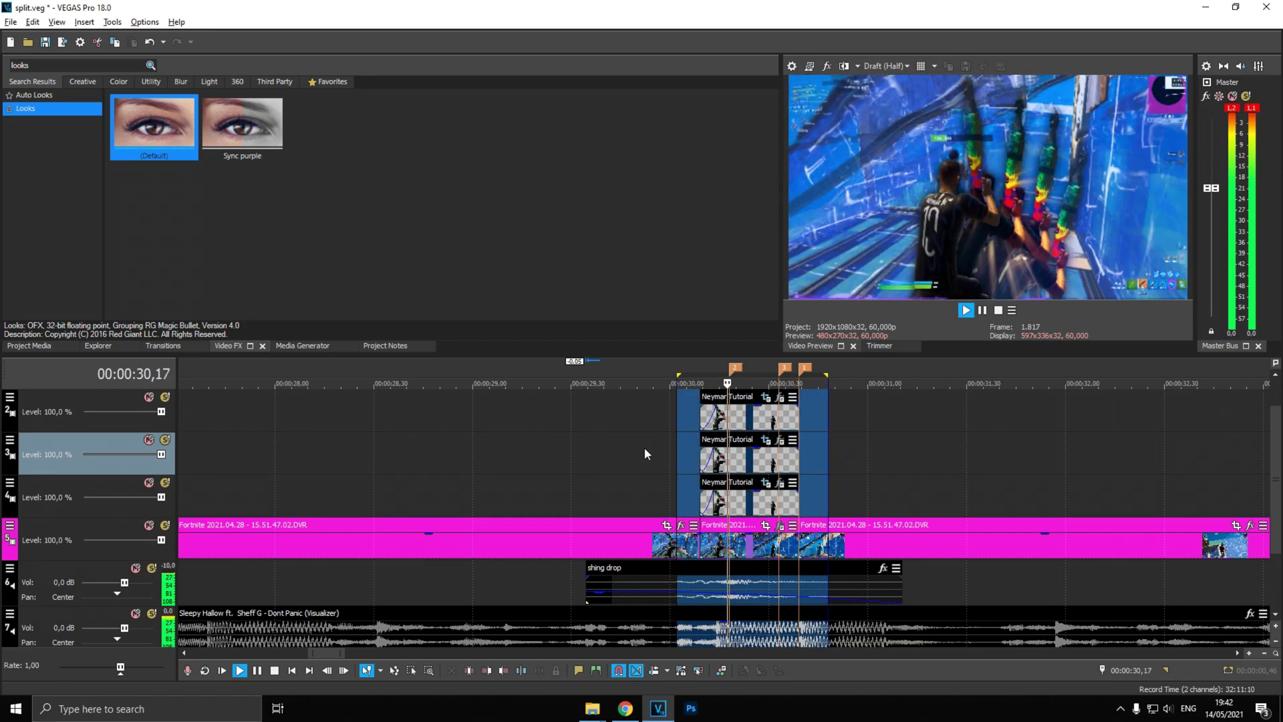
pyautogui.press('space')
pyautogui.click(805, 547)
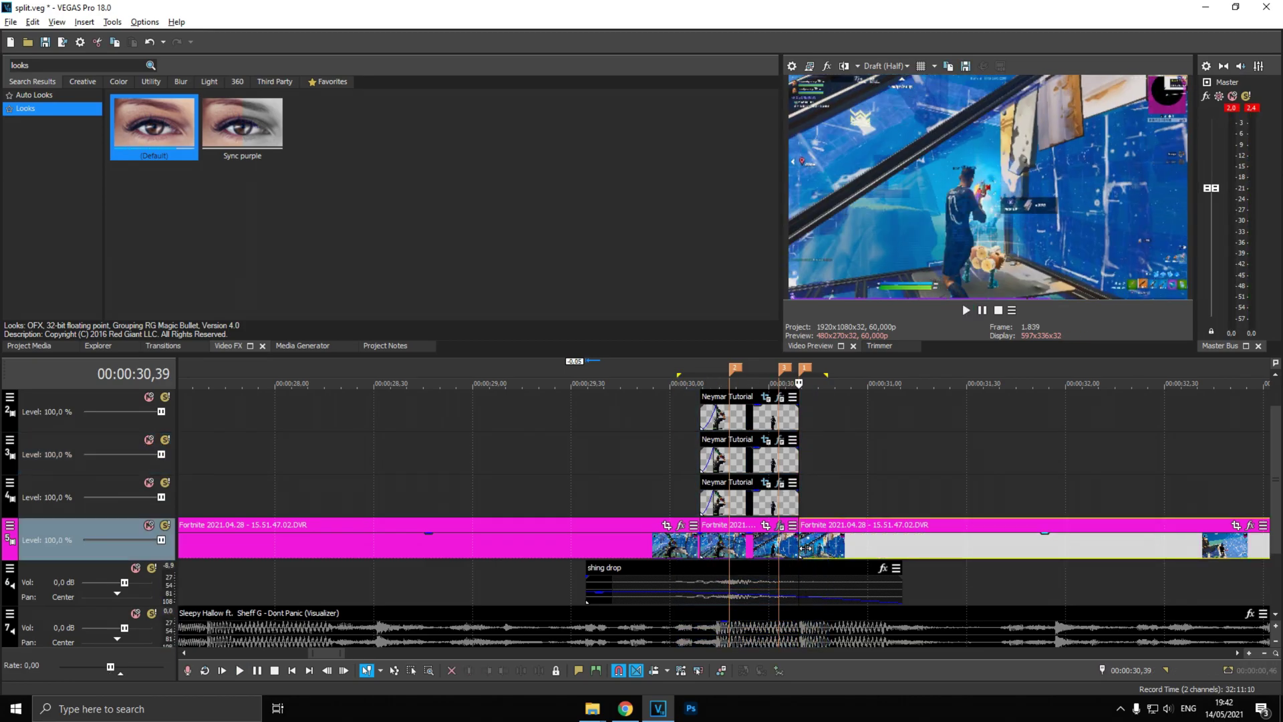
pyautogui.click(1250, 525)
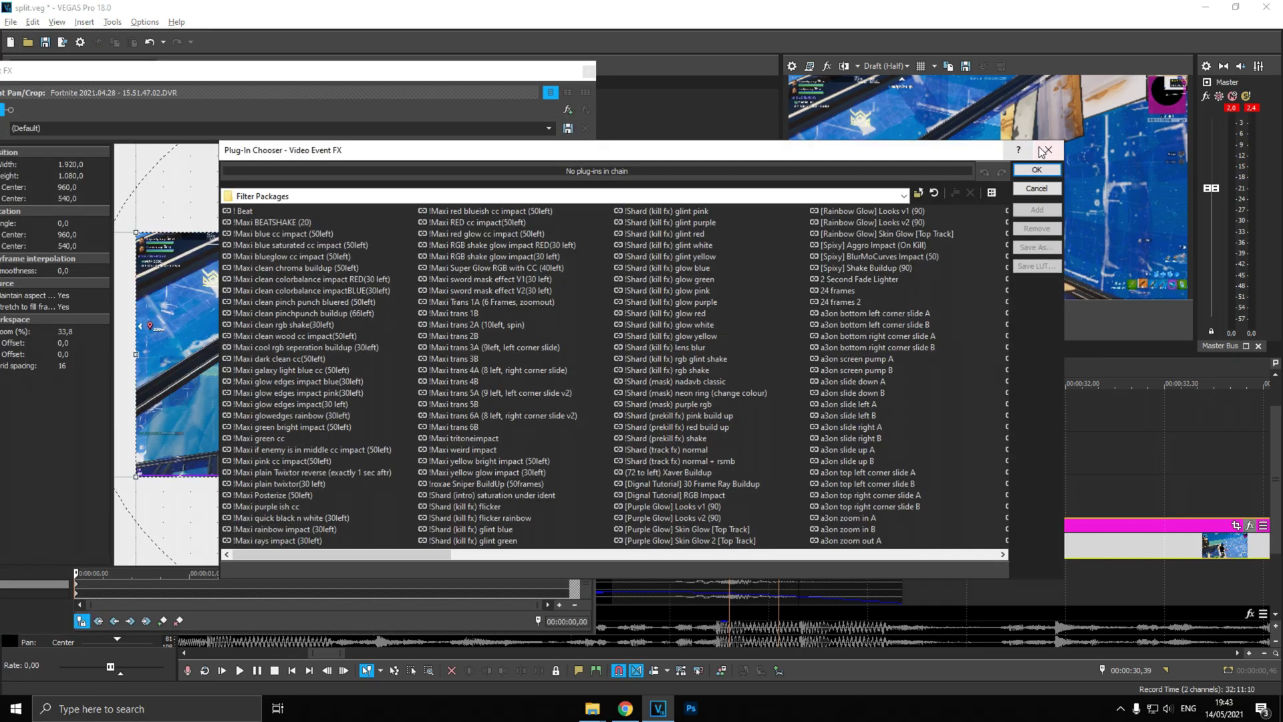
pyautogui.click(1050, 149)
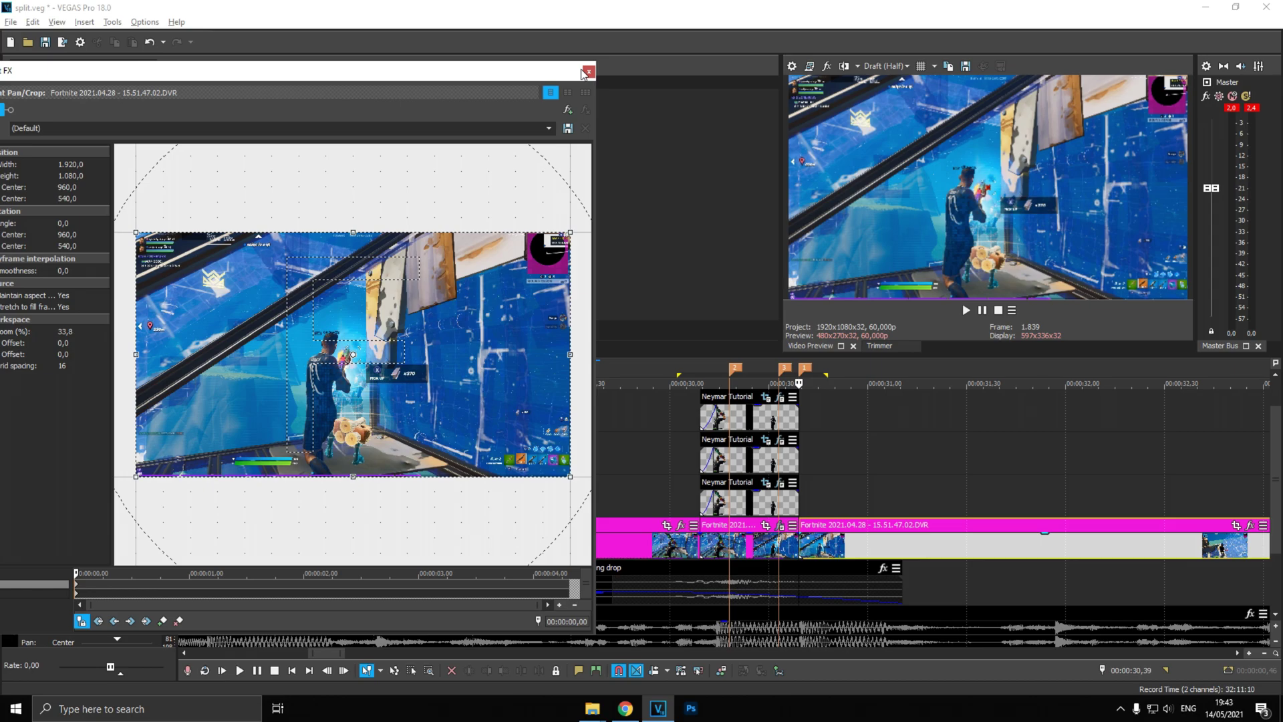
pyautogui.click(587, 71)
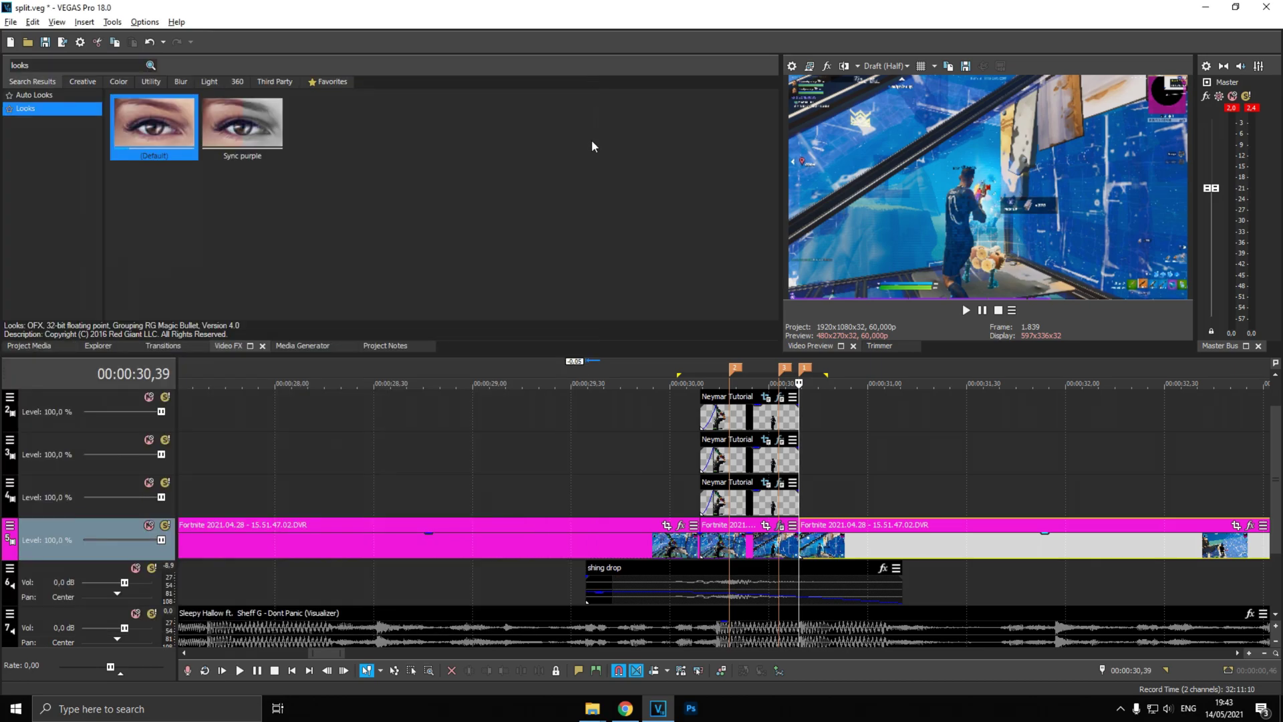